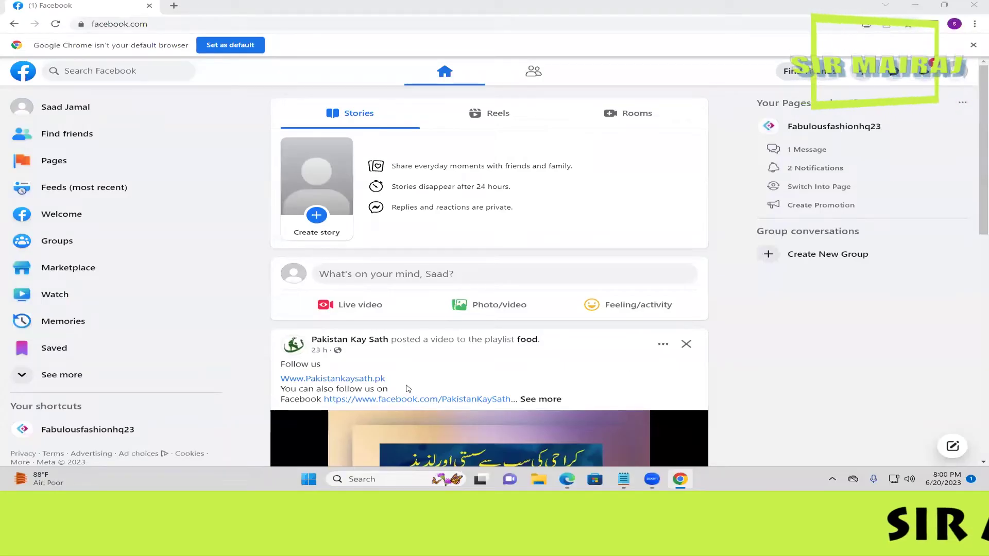
# From the Facebook home feed, open the list of Pages you manage
pyautogui.scroll(-5, 408, 389)
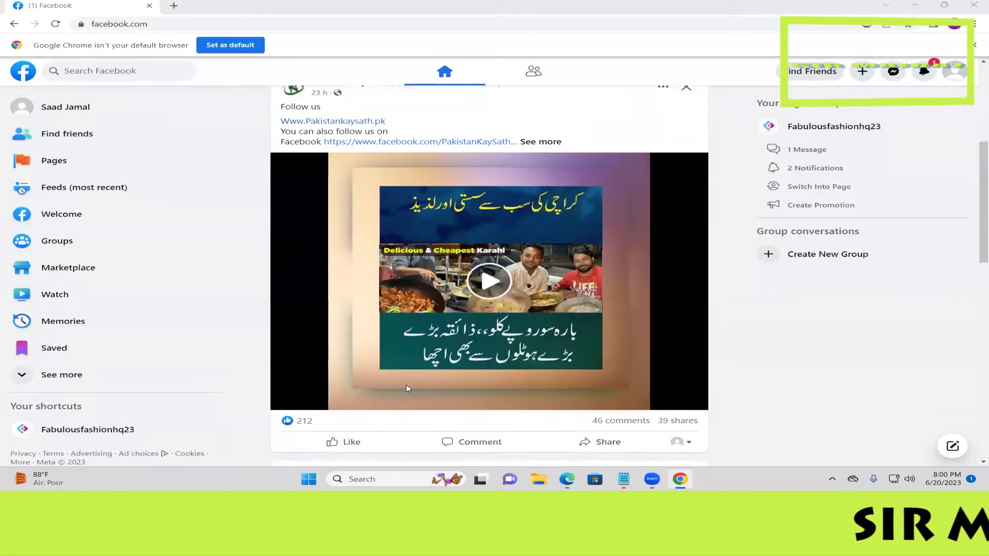
pyautogui.scroll(5, 408, 389)
pyautogui.scroll(-3, 408, 389)
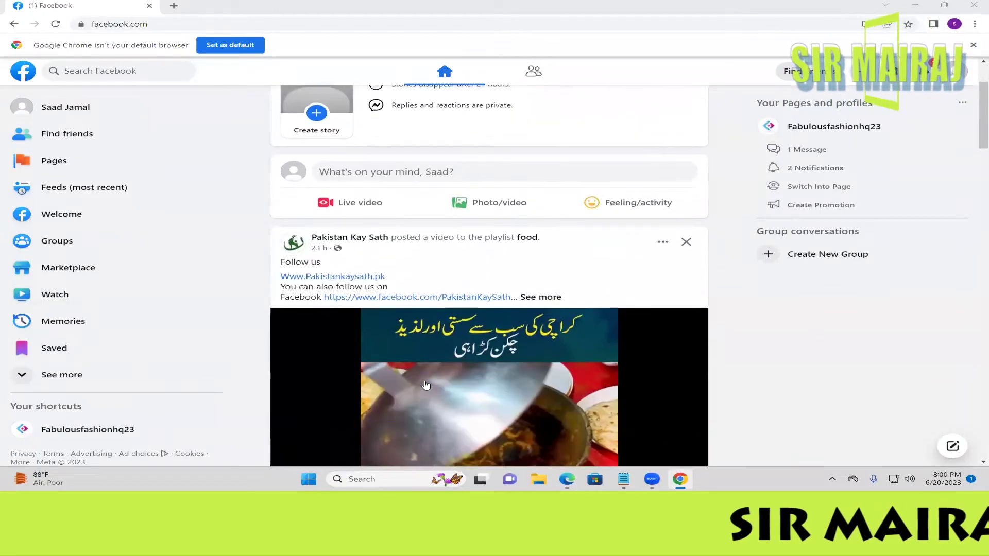
pyautogui.scroll(3, 408, 389)
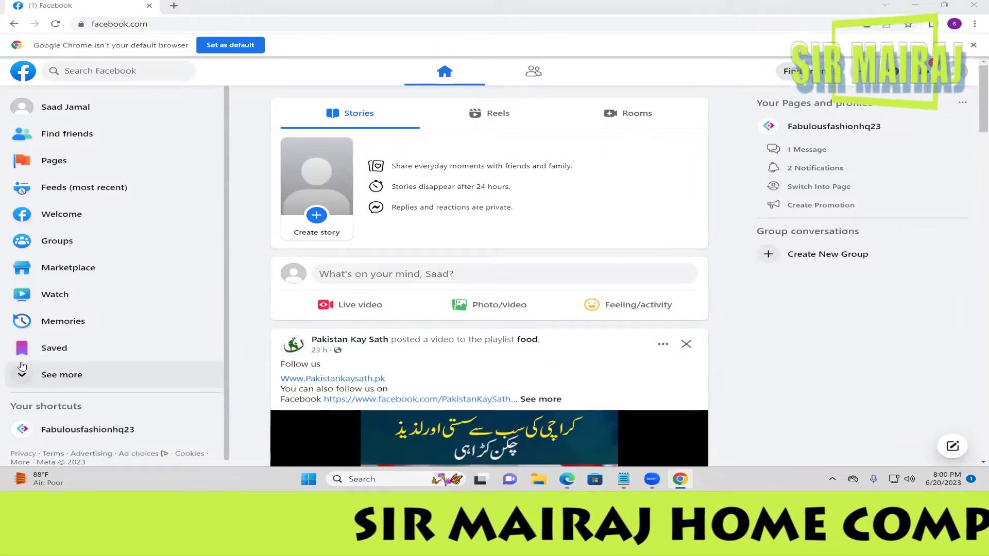
pyautogui.click(85, 174)
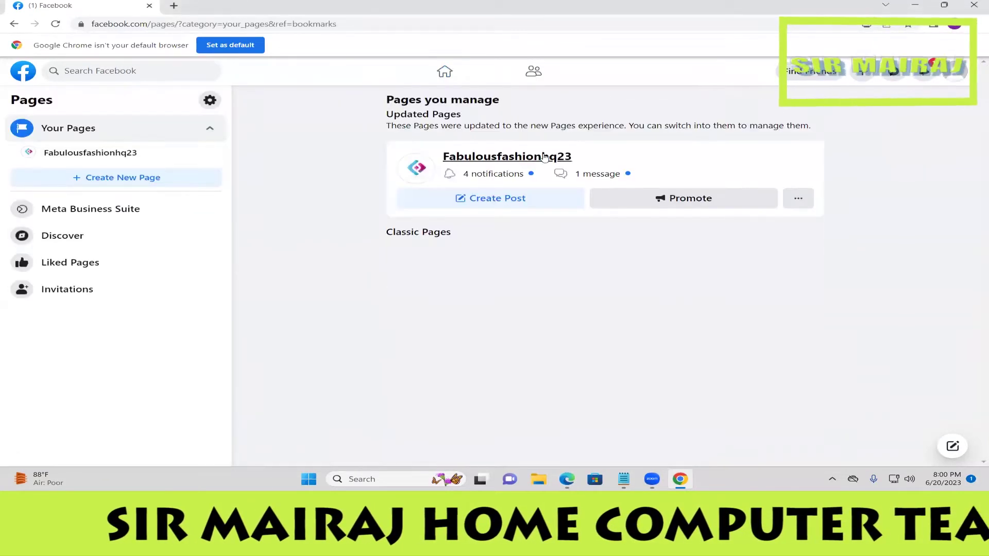
# Open the Fabulousfashionhq23 page profile and scroll through it
pyautogui.click(477, 161)
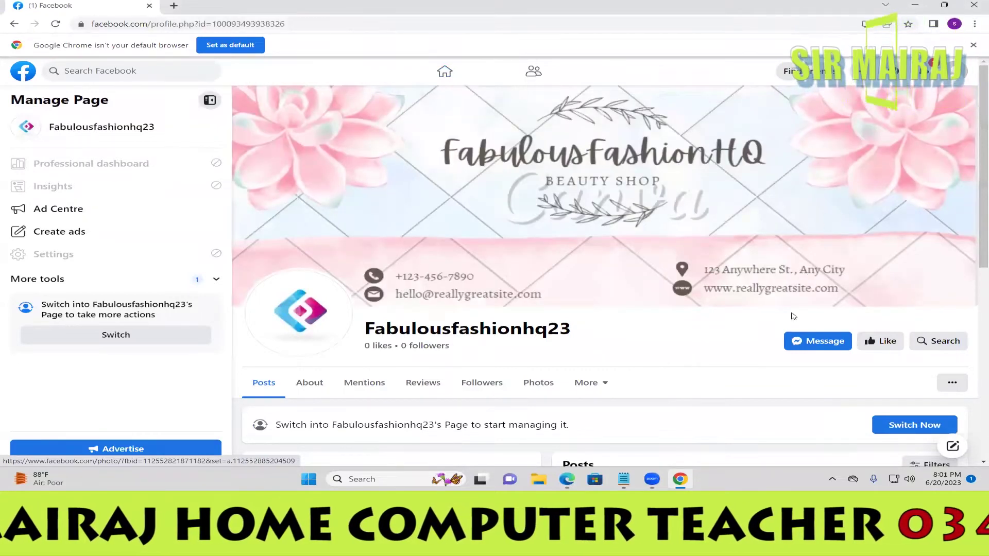
pyautogui.scroll(-5, 793, 316)
pyautogui.scroll(-2, 747, 318)
pyautogui.scroll(-2, 722, 319)
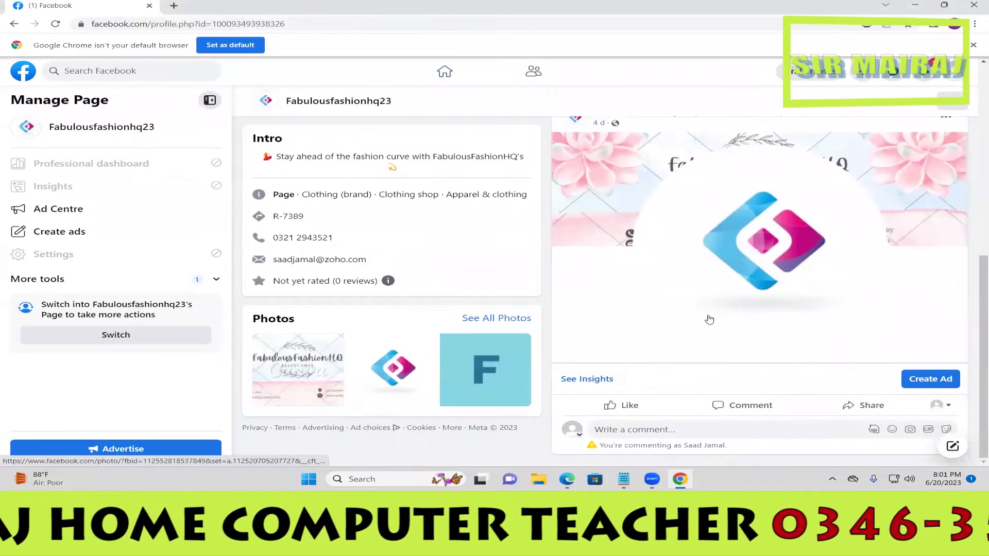
pyautogui.scroll(3, 593, 314)
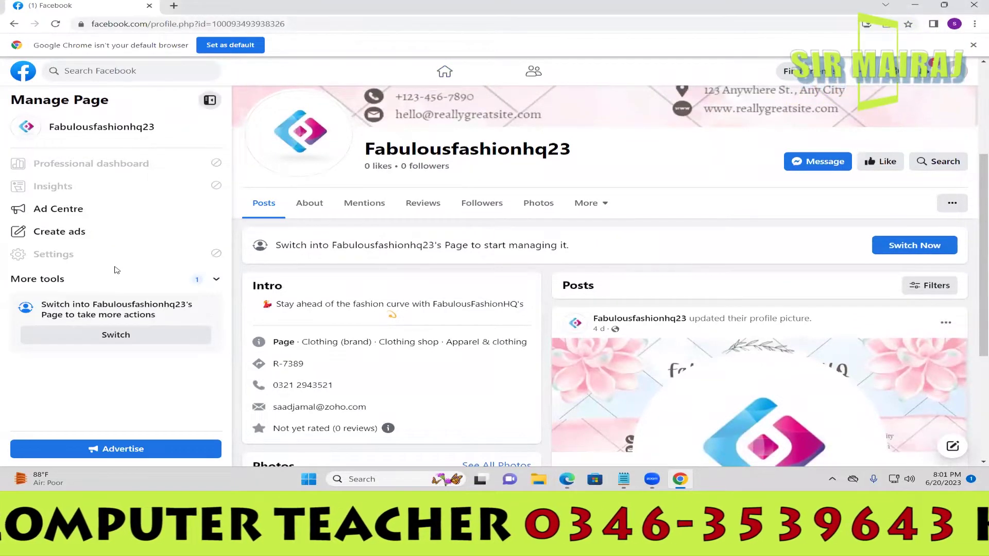
# View all profiles in the account menu, then close the switcher without switching
pyautogui.click(956, 71)
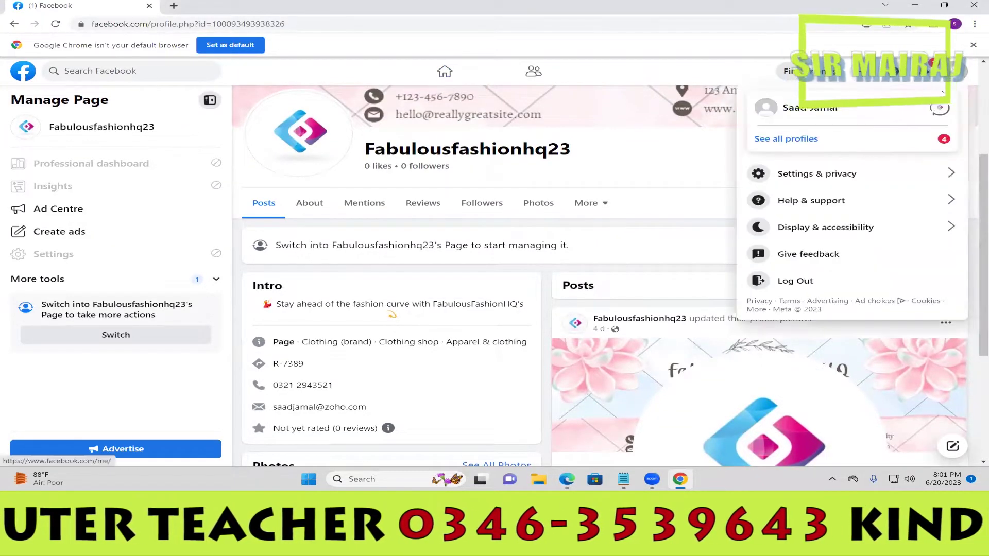
pyautogui.click(622, 173)
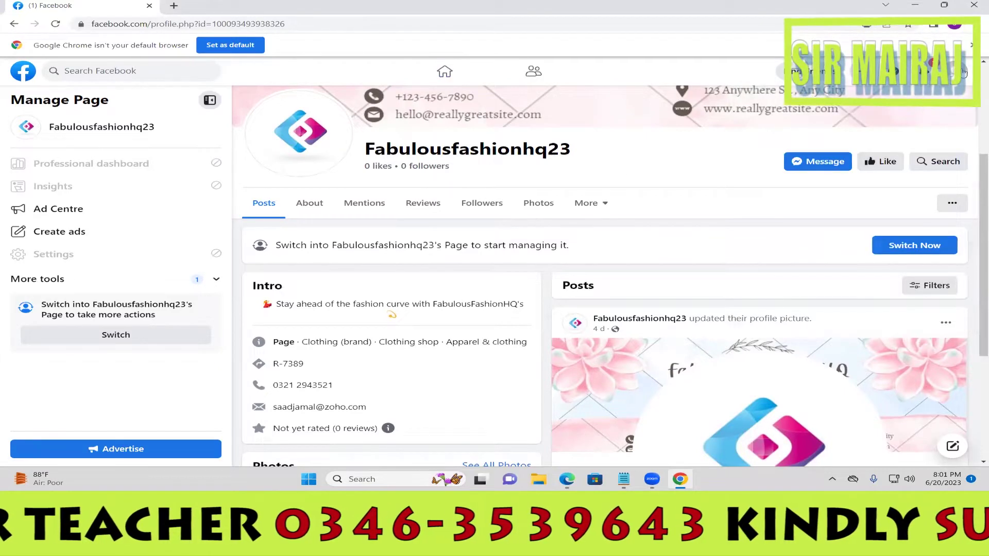
pyautogui.click(956, 71)
pyautogui.click(786, 138)
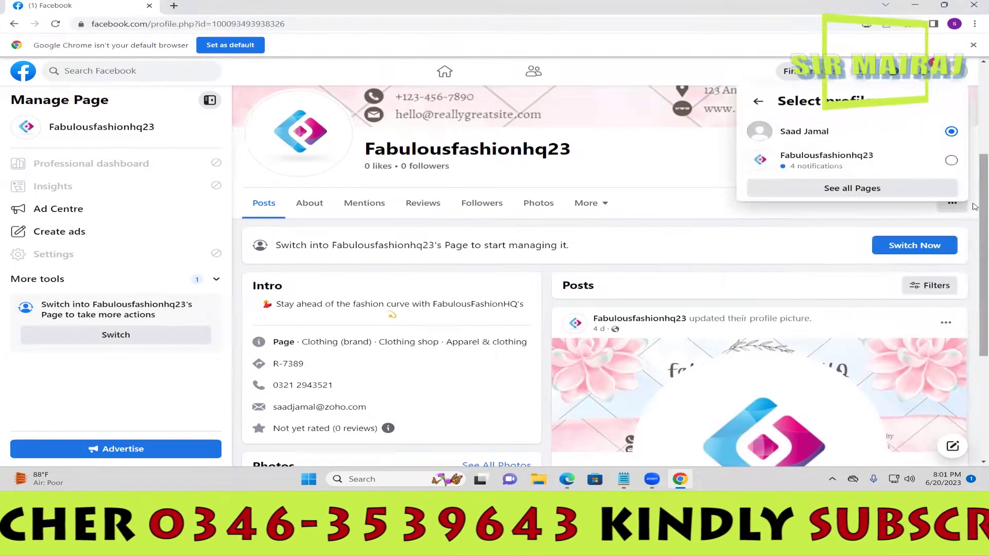
pyautogui.click(638, 150)
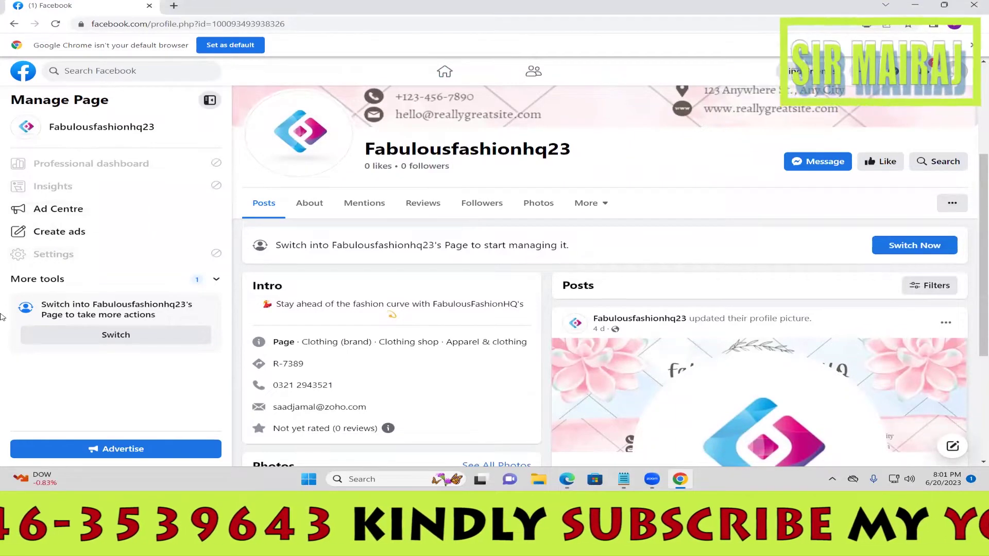
# Expand More tools in the Manage Page sidebar and open Meta Business Suite in a new tab
pyautogui.scroll(3, 2, 317)
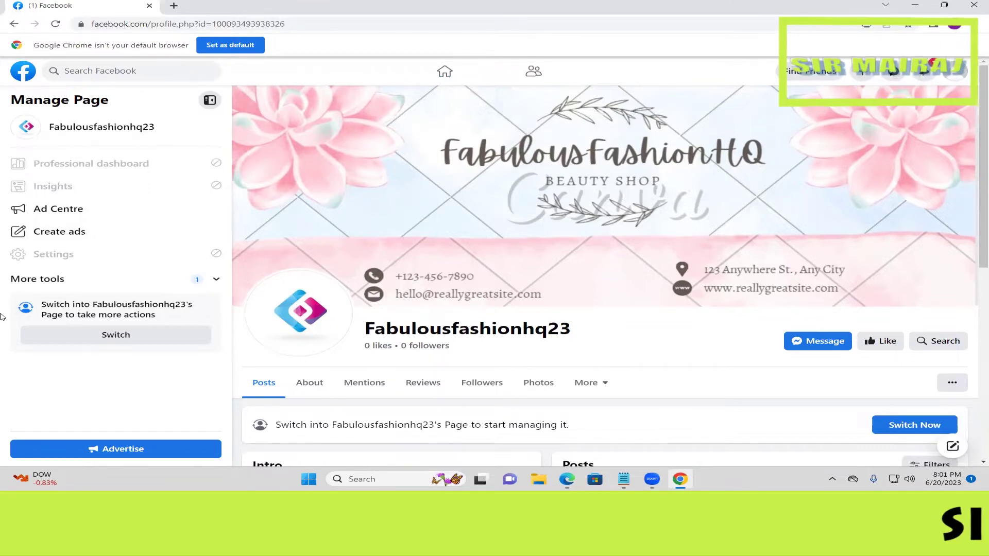
pyautogui.scroll(-4, 507, 337)
pyautogui.scroll(-2, 508, 338)
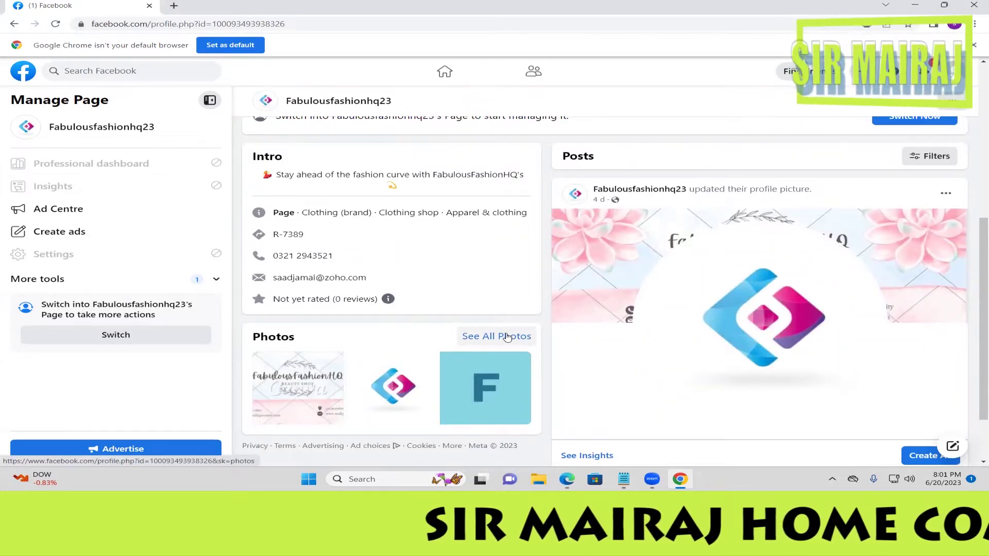
pyautogui.click(218, 277)
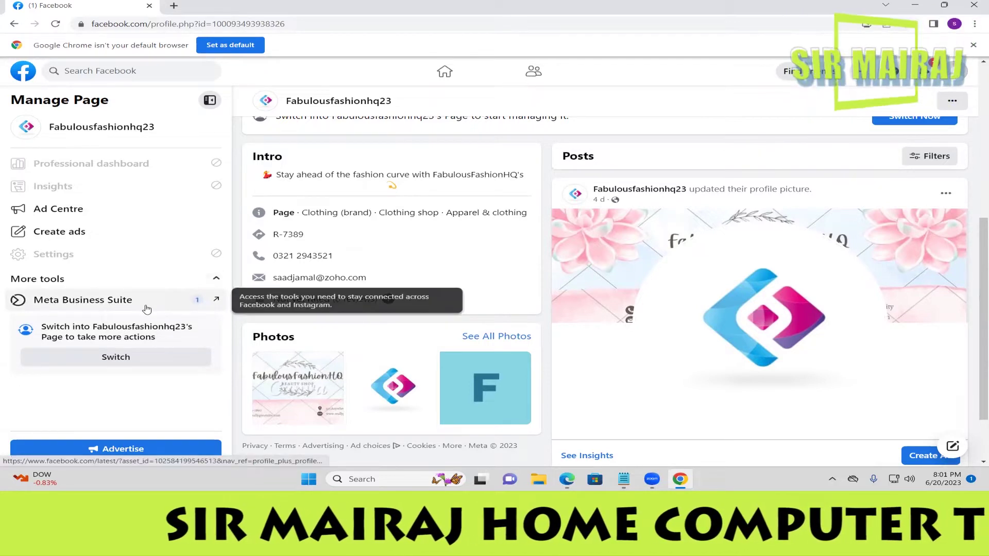
pyautogui.click(56, 302)
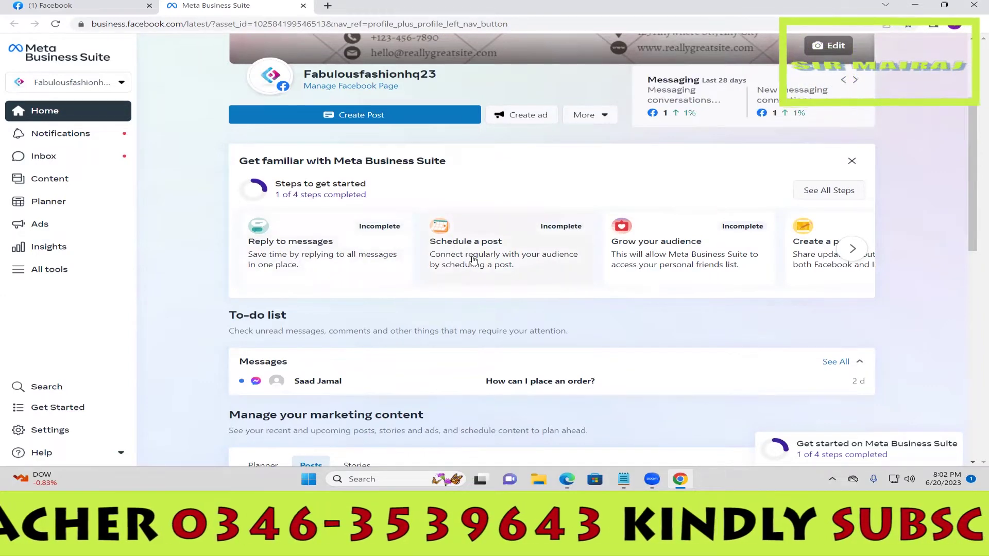
# Start a new Fabulousfashionhq23 post from the Business Suite Home and show the Add Video options
pyautogui.scroll(-2, 473, 262)
pyautogui.scroll(2, 474, 262)
pyautogui.scroll(-3, 432, 326)
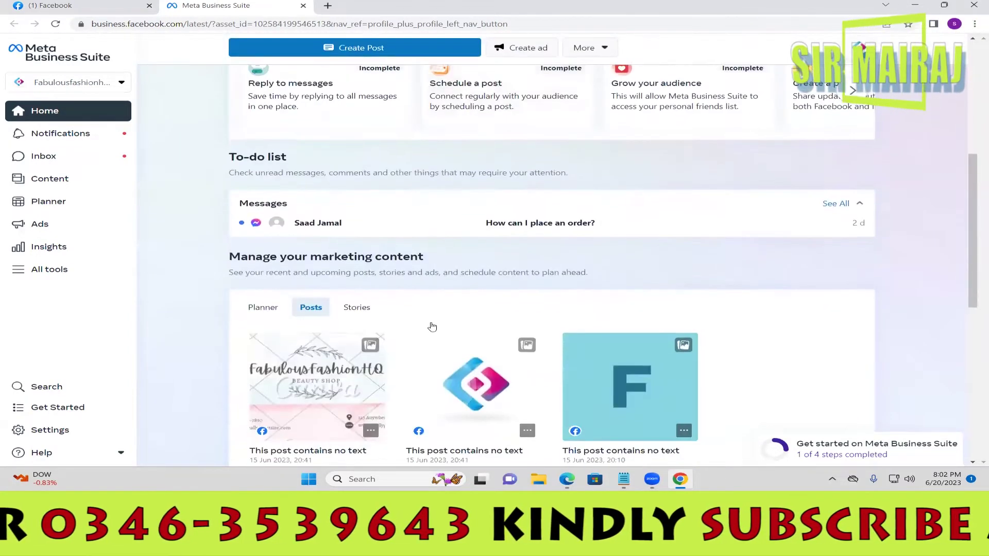
pyautogui.scroll(-3, 294, 320)
pyautogui.scroll(4, 587, 424)
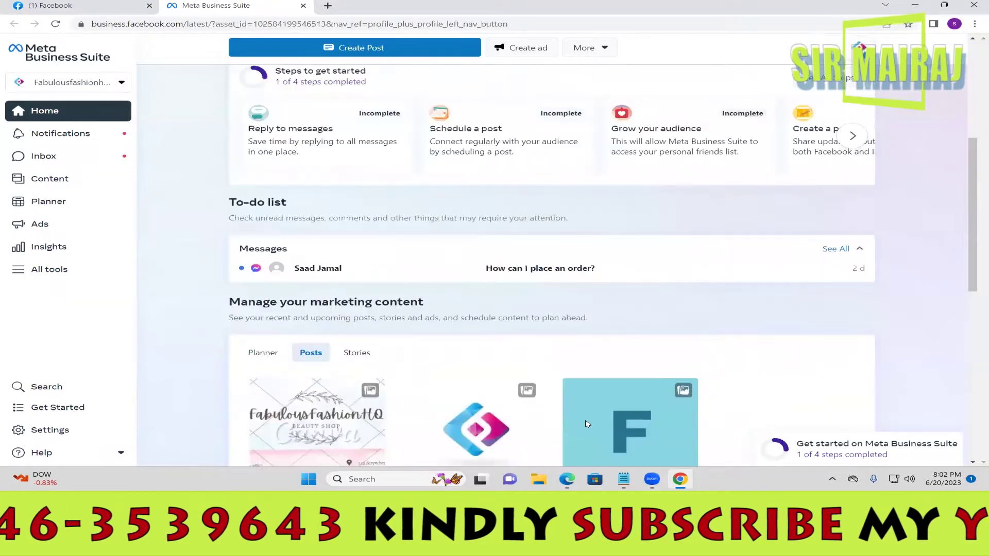
pyautogui.scroll(5, 587, 424)
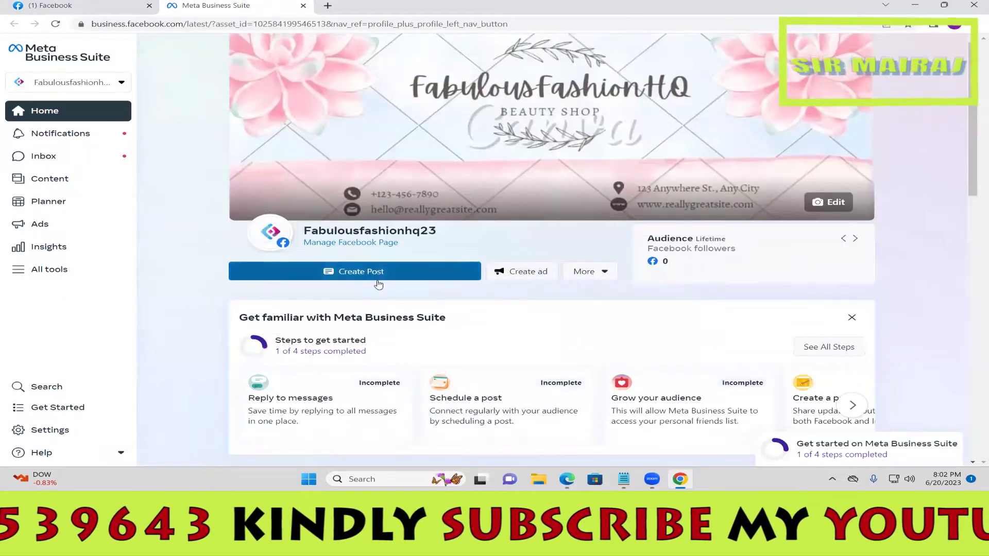
pyautogui.click(255, 271)
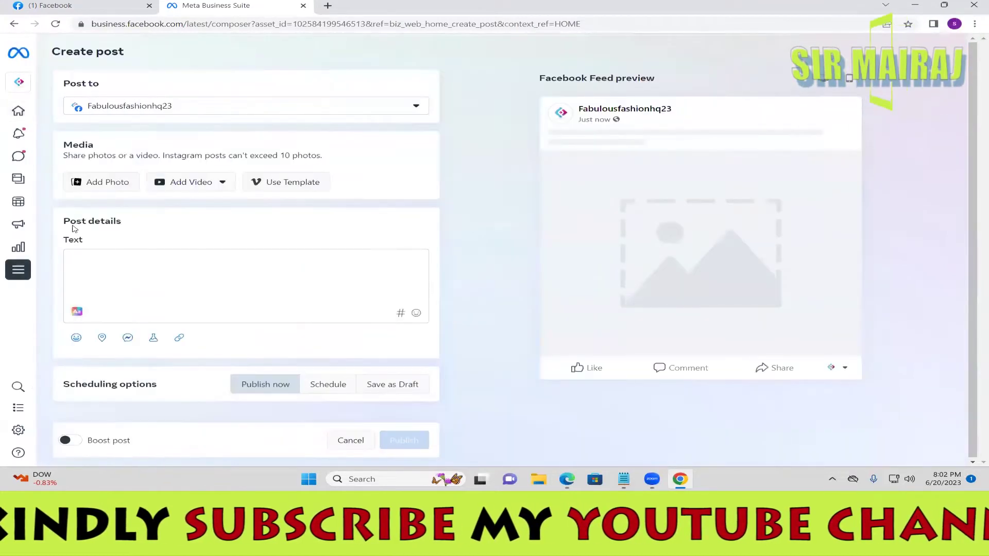
pyautogui.click(209, 183)
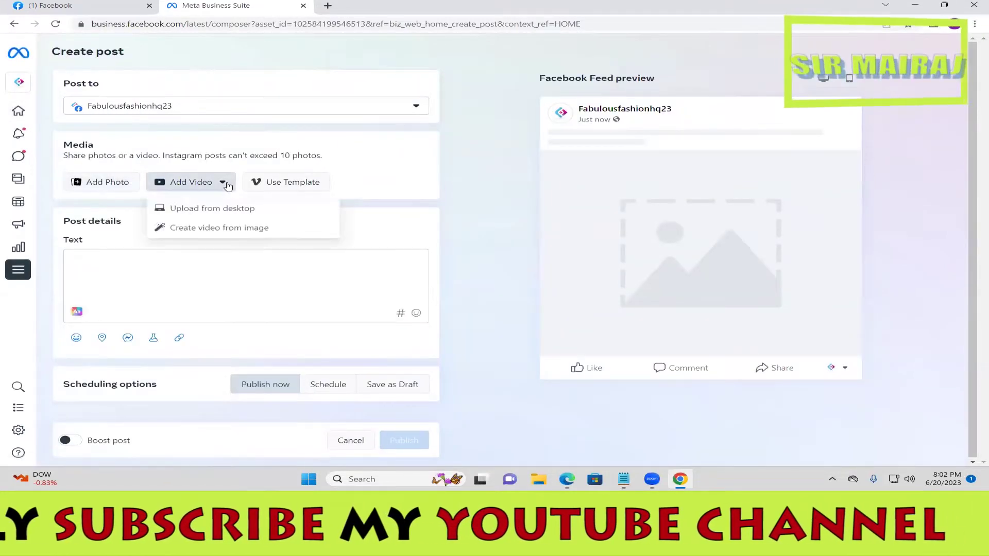
# Build a Spotlight an image video from the uploaded desktop screenshot and abstract 3D logo
pyautogui.click(258, 230)
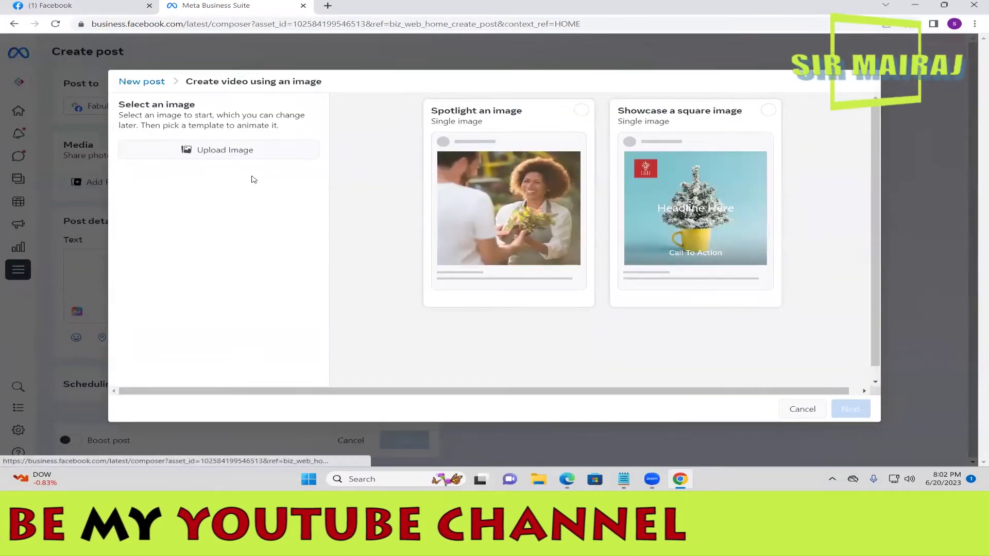
pyautogui.click(244, 156)
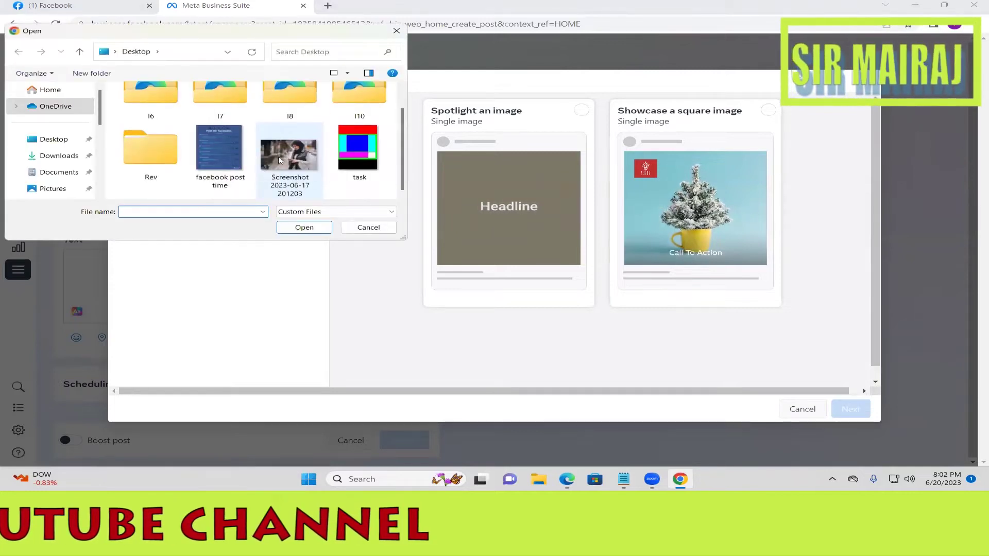
pyautogui.click(286, 173)
pyautogui.click(304, 227)
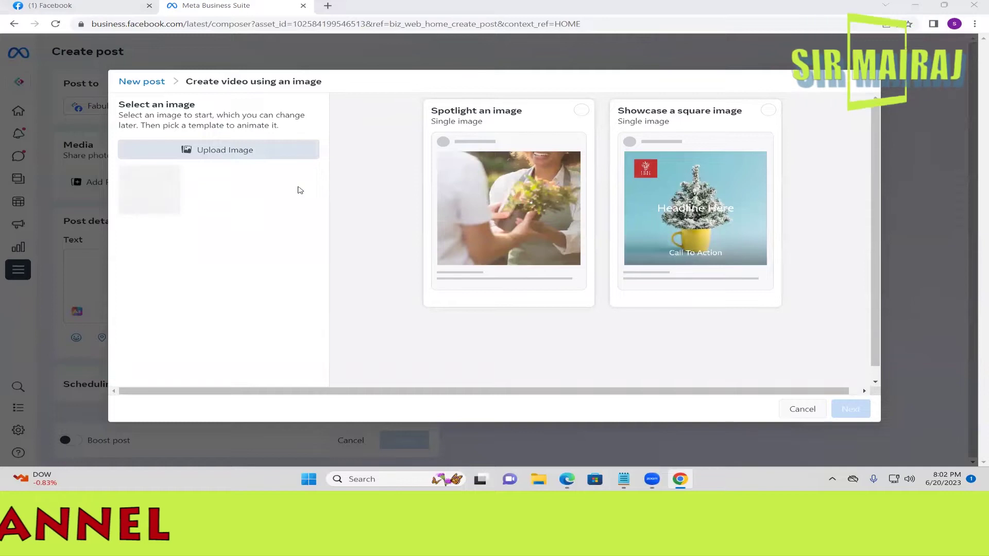
pyautogui.click(221, 150)
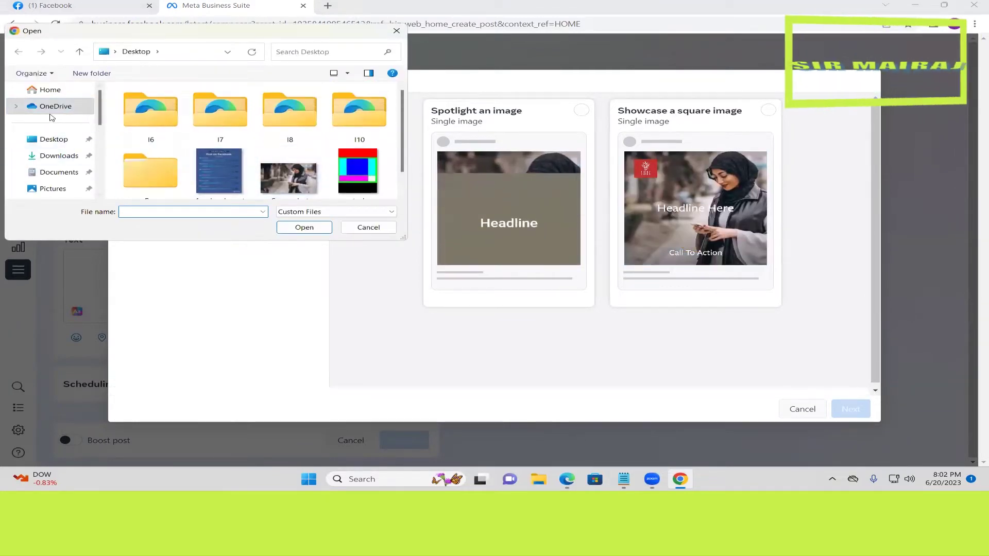
pyautogui.click(59, 155)
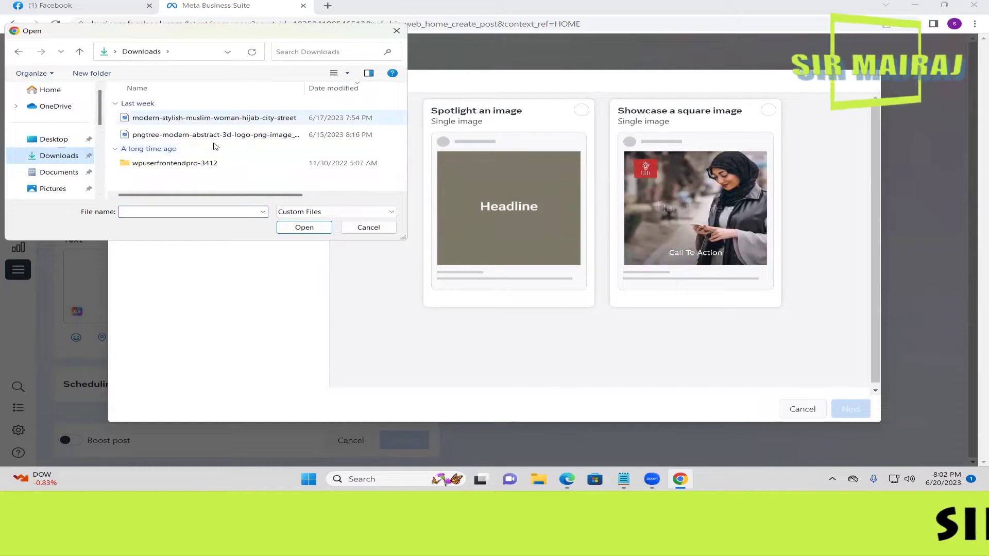
pyautogui.doubleClick(242, 135)
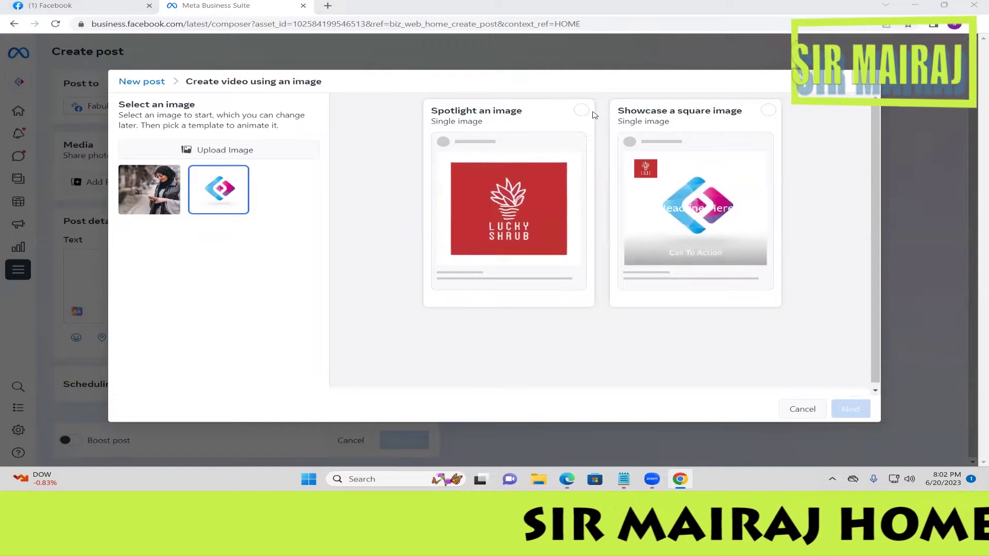
pyautogui.click(581, 110)
pyautogui.click(851, 410)
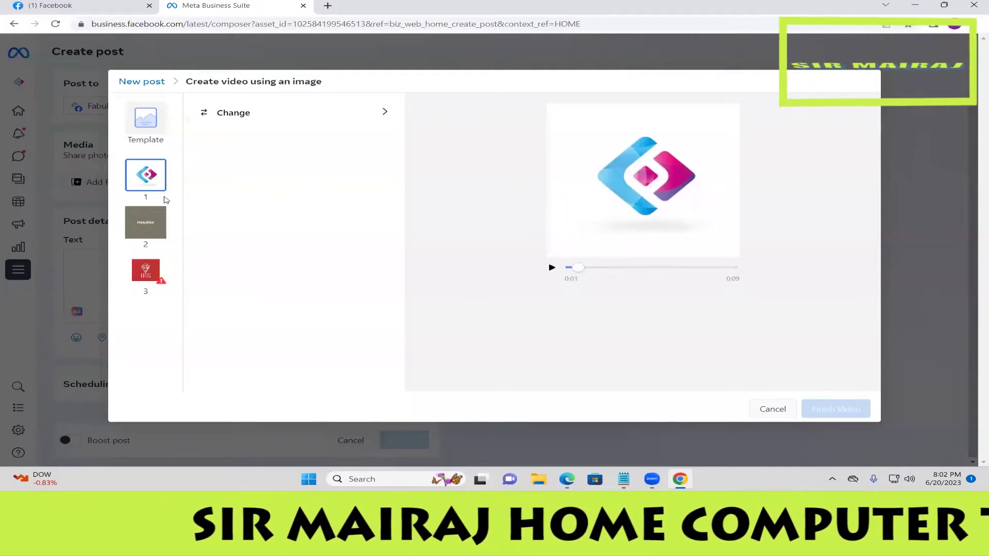
# Preview the scenes and replace scene 1's logo with the woman-holding-a-phone photo
pyautogui.click(148, 223)
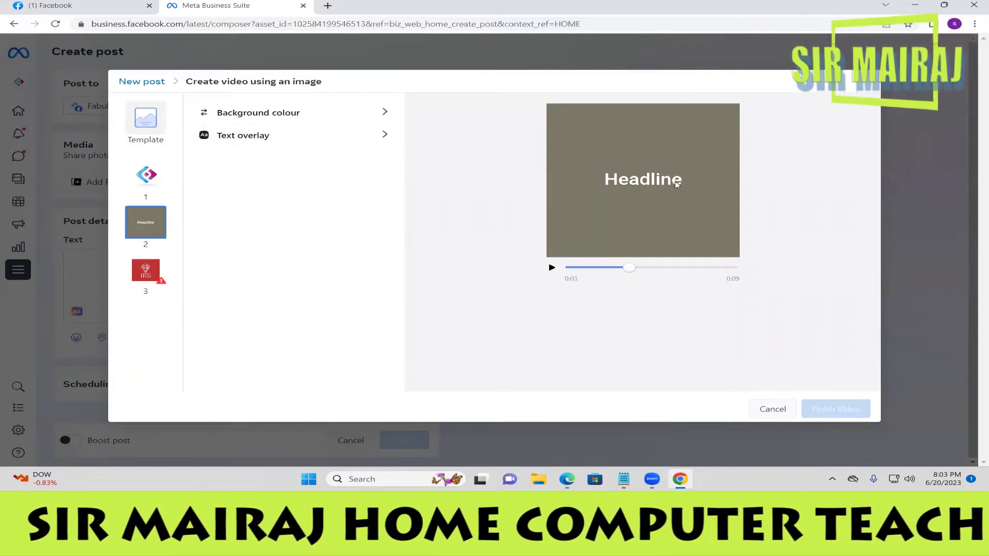
pyautogui.click(152, 174)
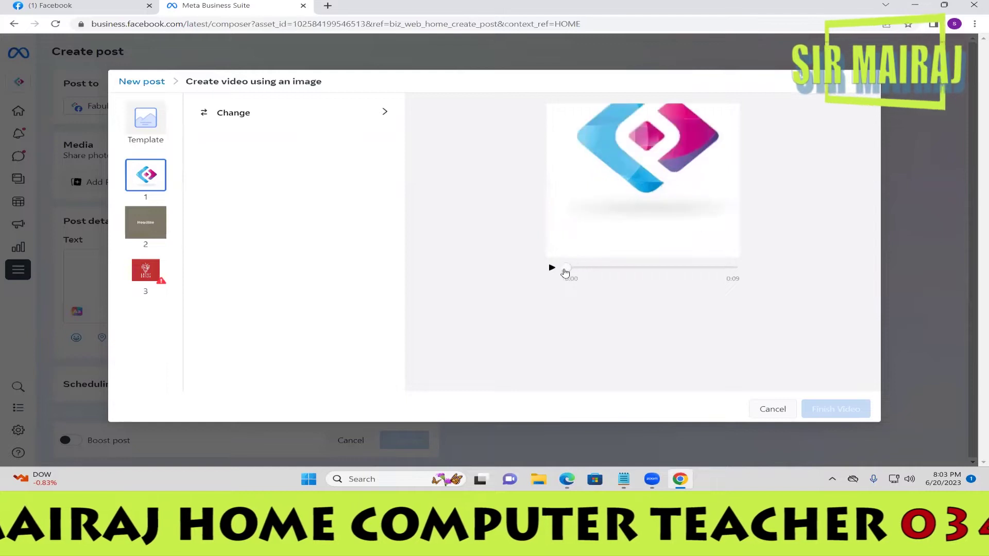
pyautogui.click(550, 269)
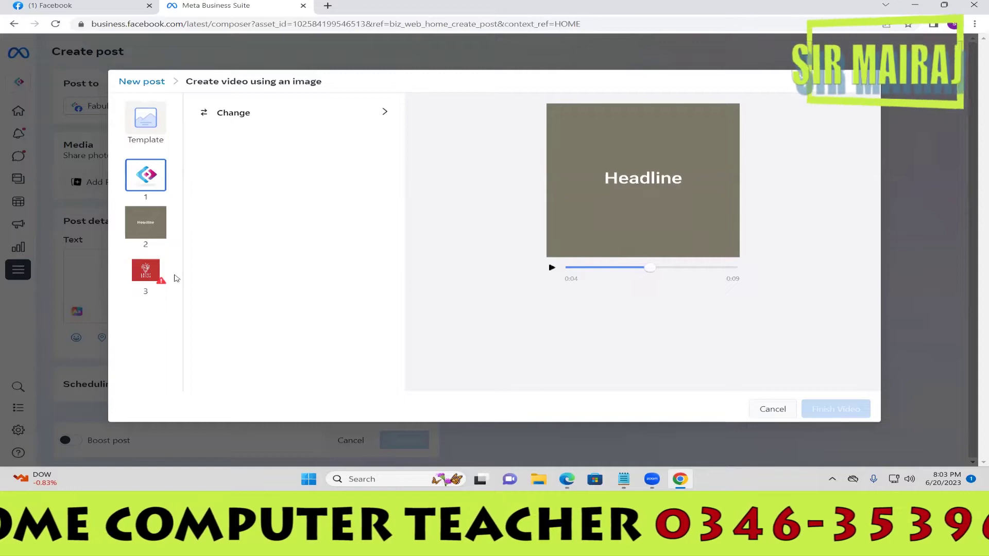
pyautogui.click(286, 124)
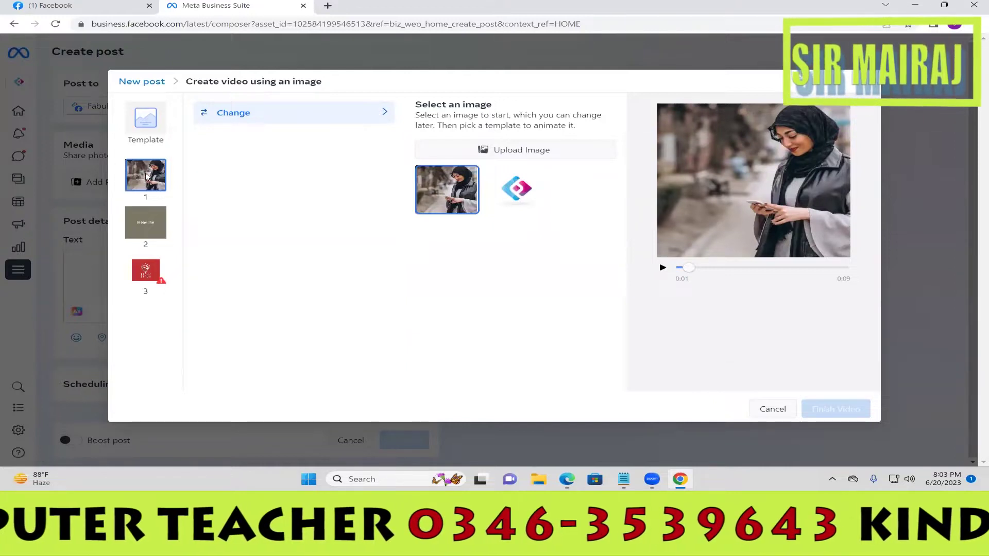
pyautogui.click(210, 114)
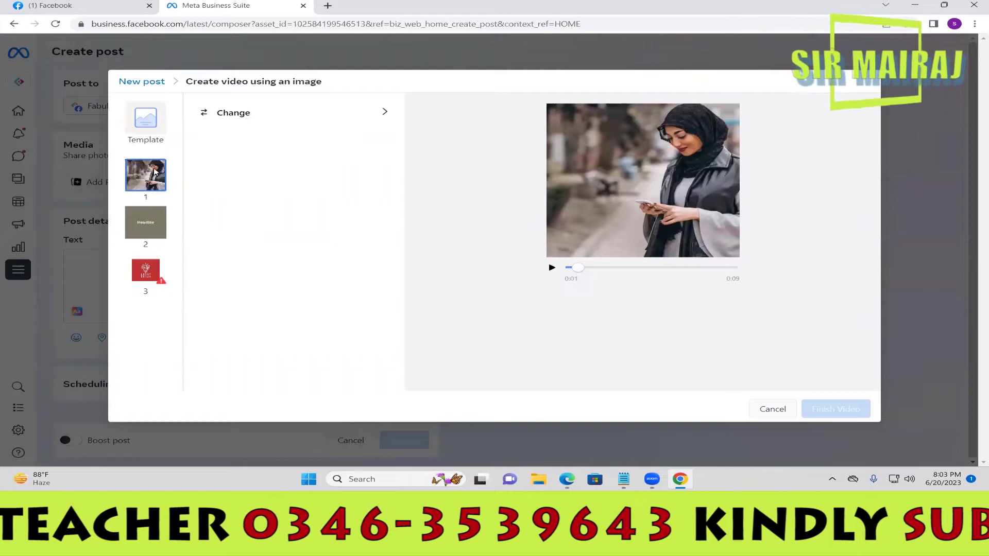
pyautogui.click(145, 239)
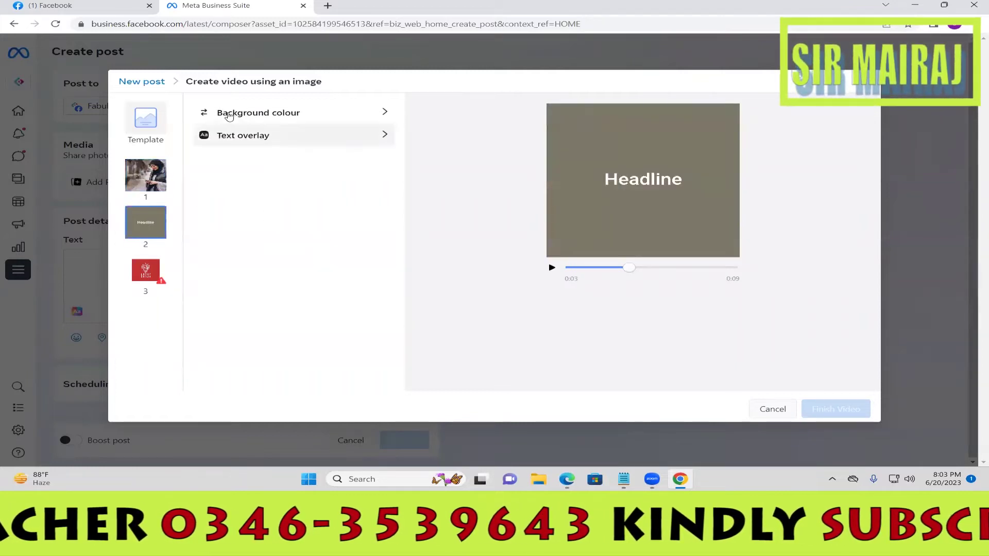
# Set slide 2's background colour to dark grey #3B3B3B
pyautogui.click(273, 113)
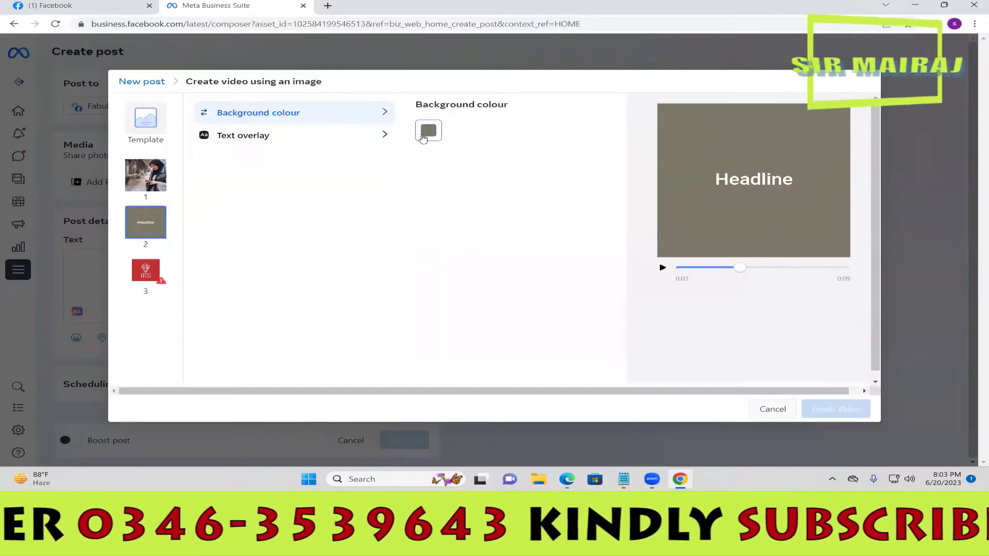
pyautogui.click(429, 130)
pyautogui.moveTo(503, 174); pyautogui.dragTo(546, 169)
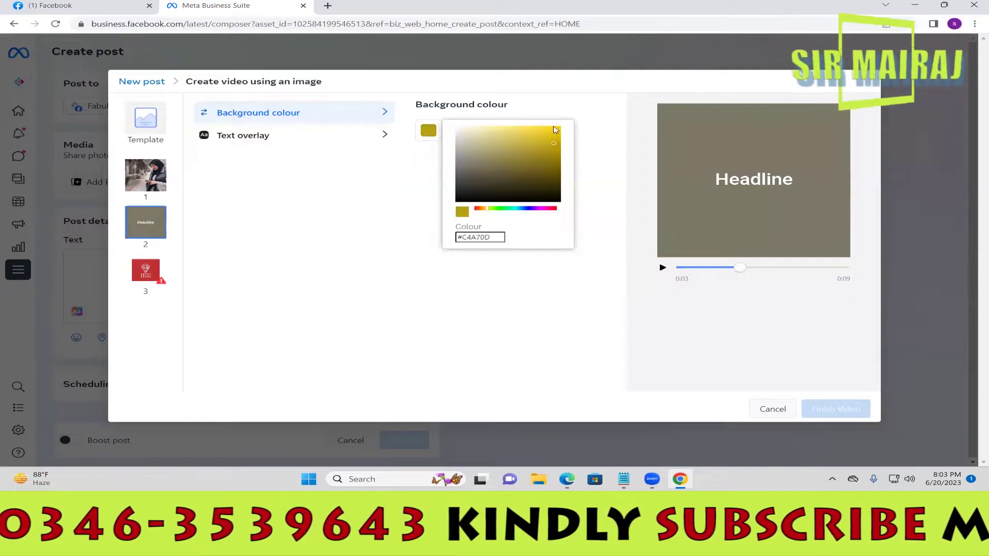
pyautogui.moveTo(556, 129); pyautogui.dragTo(512, 166)
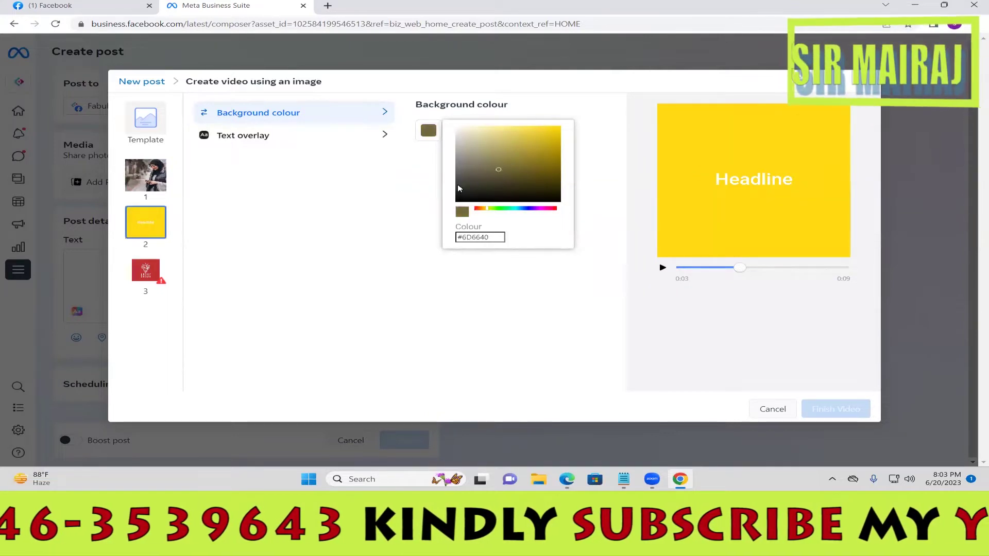
pyautogui.moveTo(463, 187); pyautogui.dragTo(455, 184)
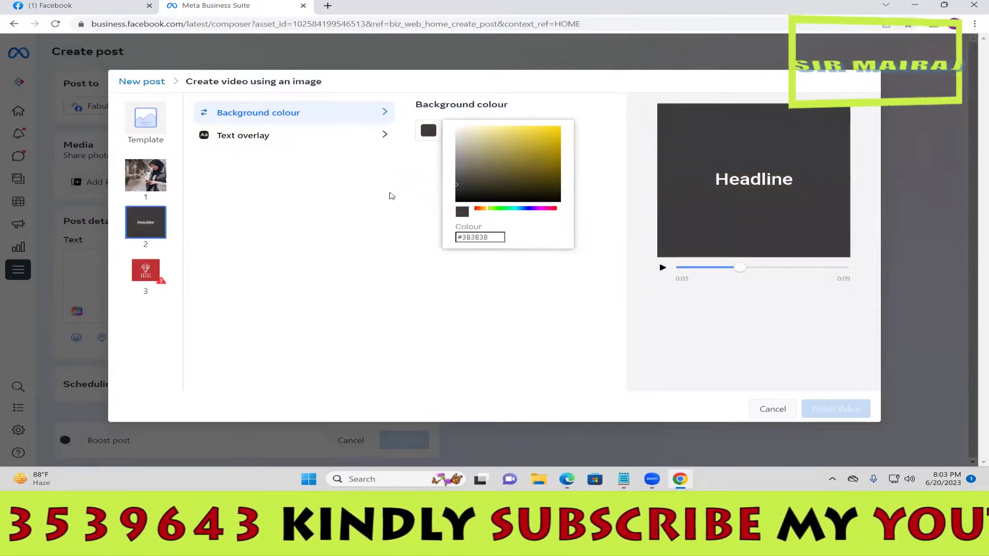
pyautogui.click(390, 196)
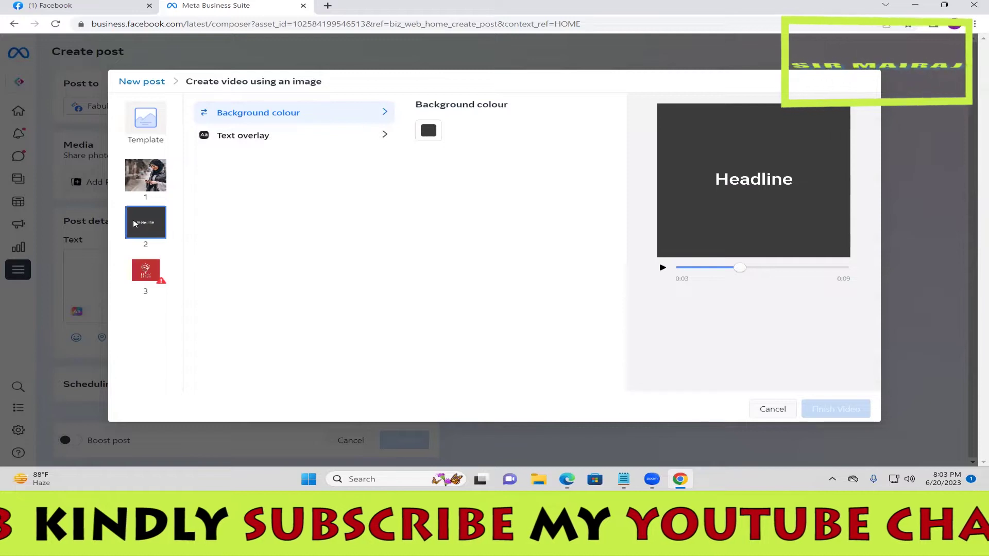
# Change slide 2's text overlay to read 'Clothing'
pyautogui.click(239, 135)
pyautogui.click(468, 123)
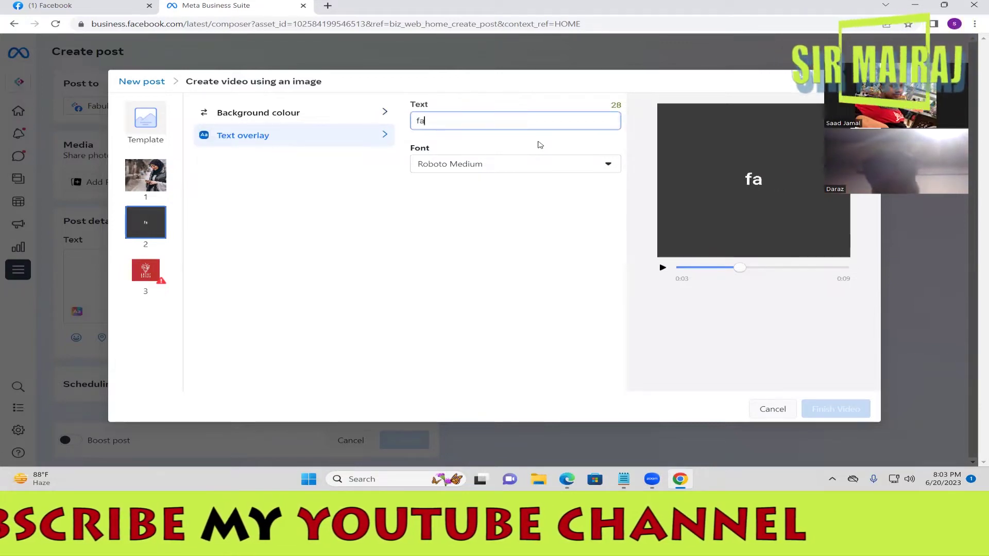
pyautogui.press('BackSpace')
pyautogui.press('BackSpace')
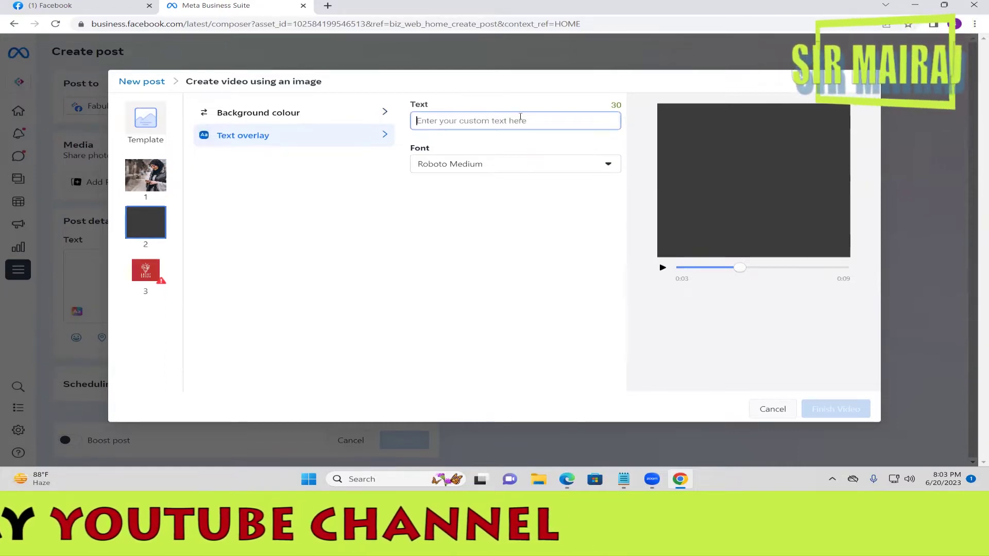
pyautogui.write('c')
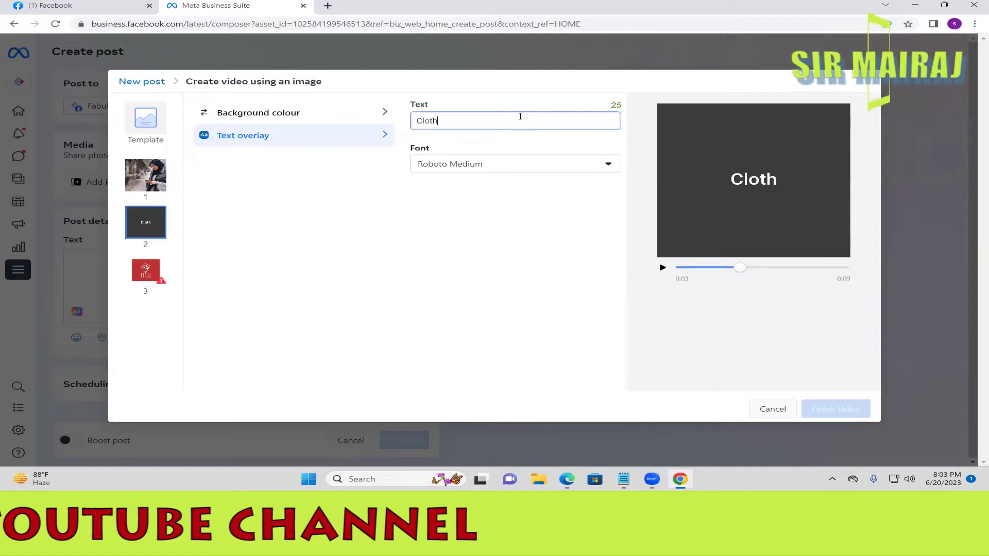
pyautogui.write('ing')
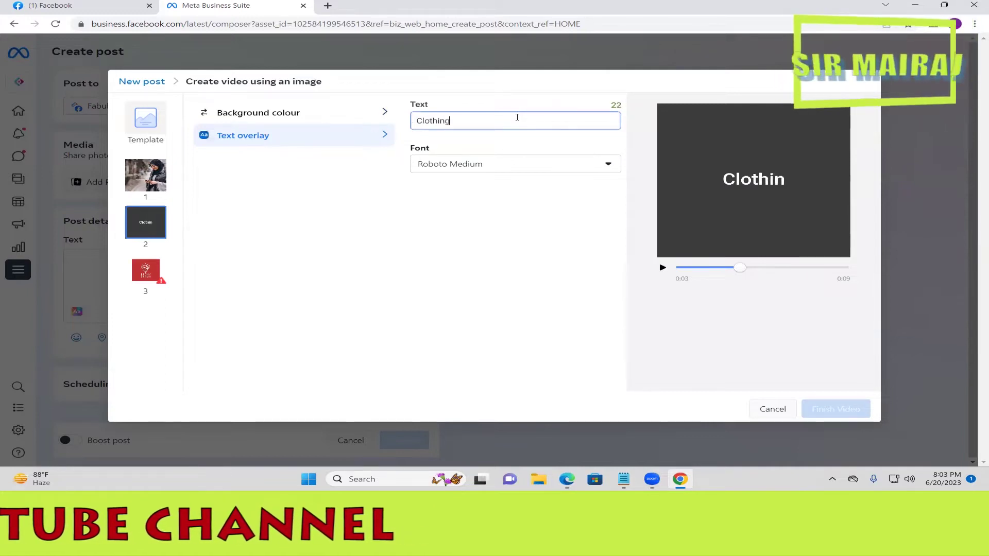
pyautogui.click(145, 269)
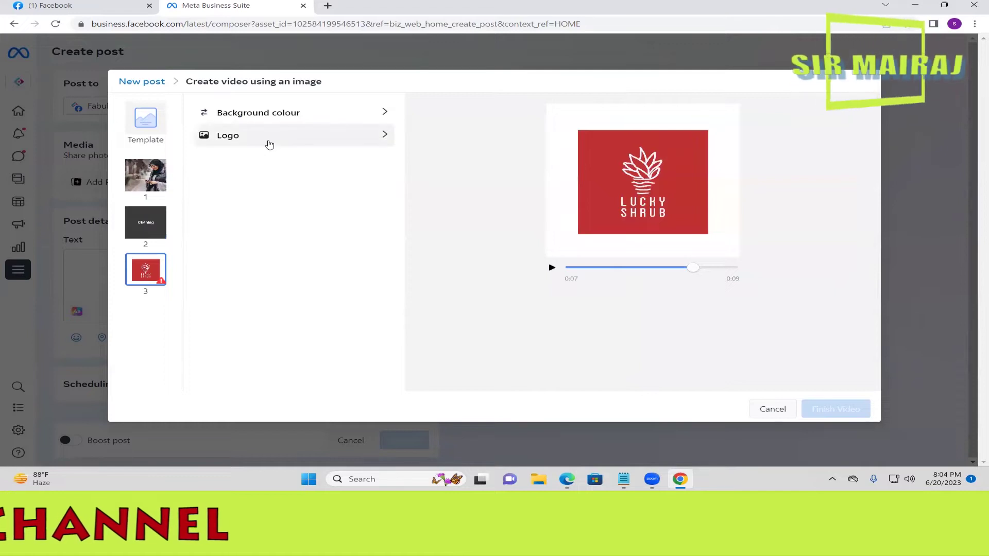
# Swap slide 3's logo for the 360 x 360 diamond logo, replay the preview, and finish the video
pyautogui.click(269, 145)
pyautogui.click(508, 206)
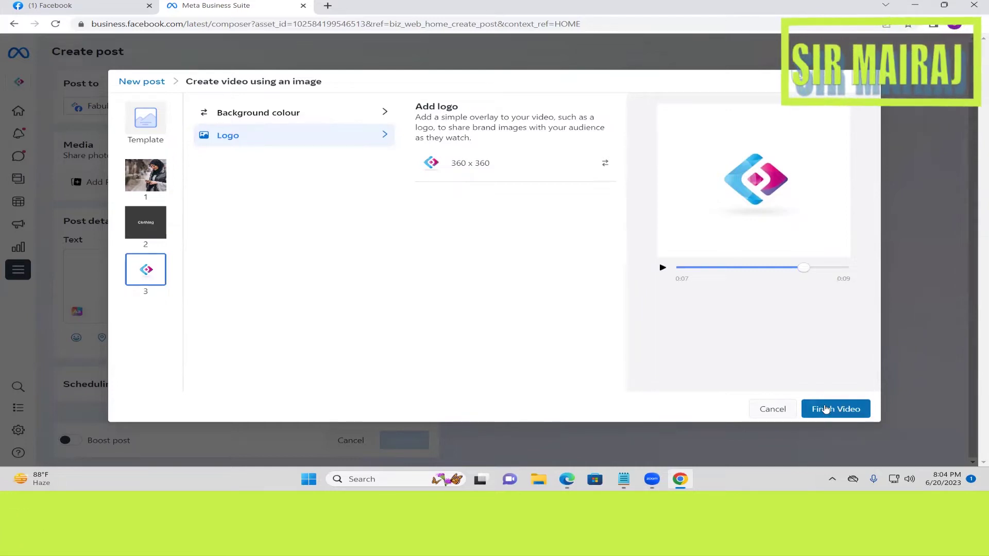
pyautogui.moveTo(802, 269); pyautogui.dragTo(678, 268)
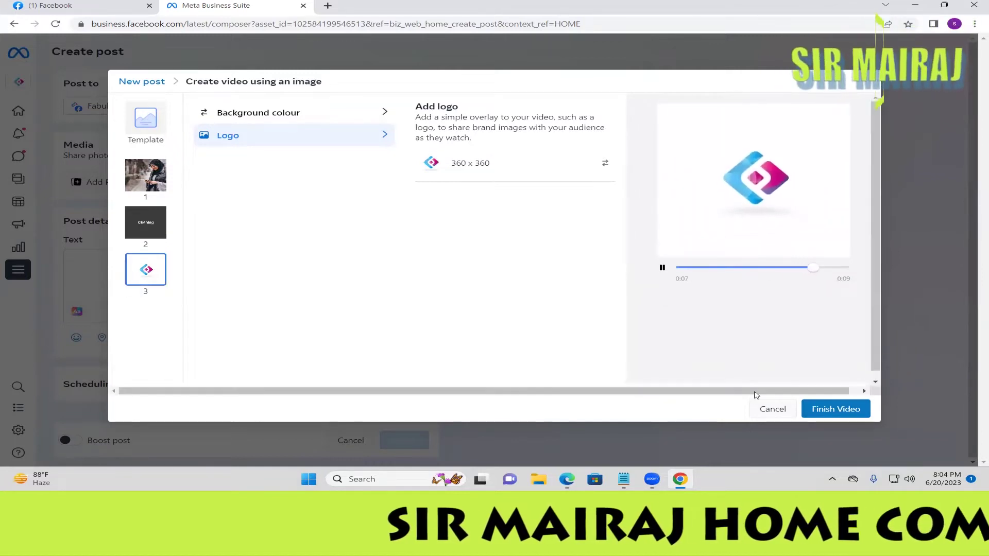
pyautogui.click(831, 409)
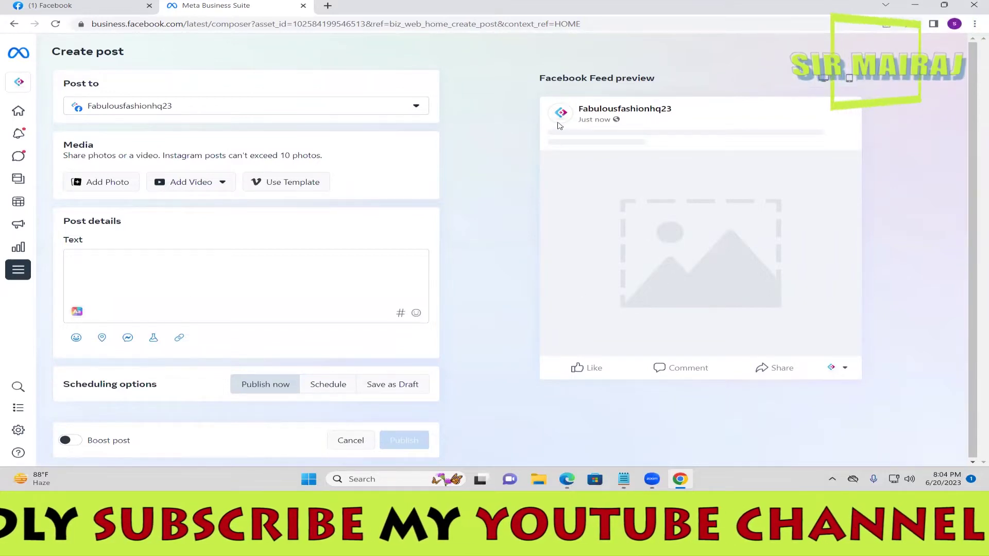
# Once the video upload completes, place the cursor in the post's Text box
pyautogui.click(182, 295)
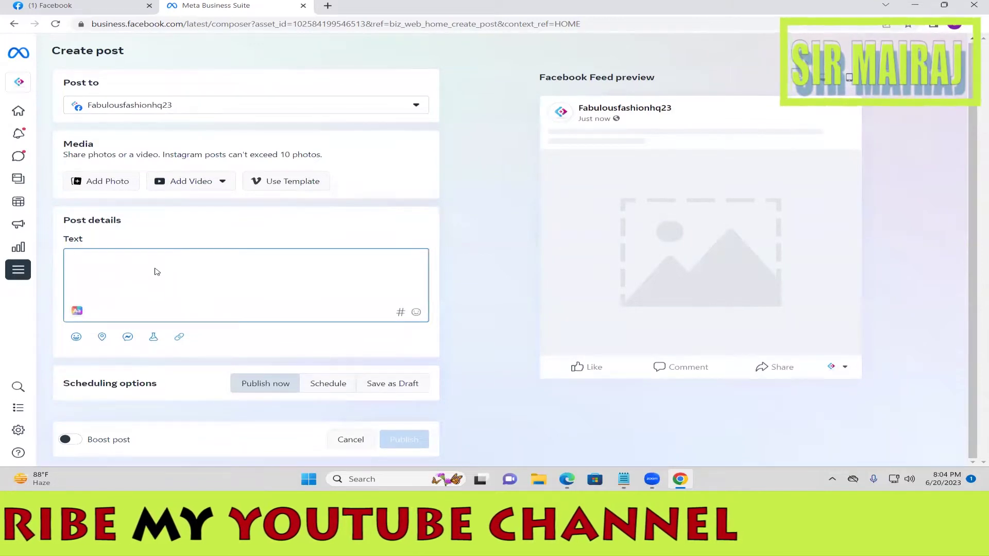
# Copy the Facebook page's Intro sentence and paste it as the post text
pyautogui.write('asdasd')
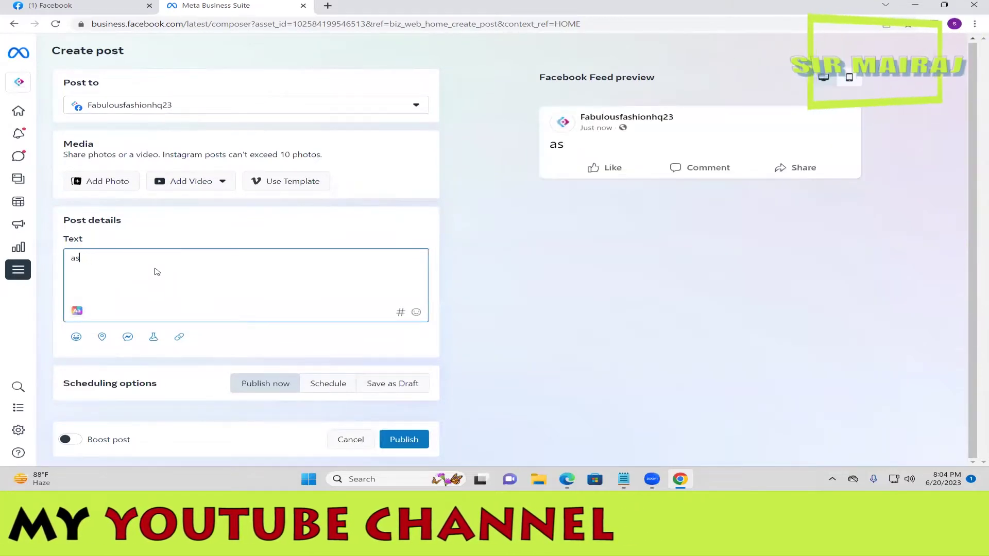
pyautogui.press('BackSpace')
pyautogui.press('BackSpace')
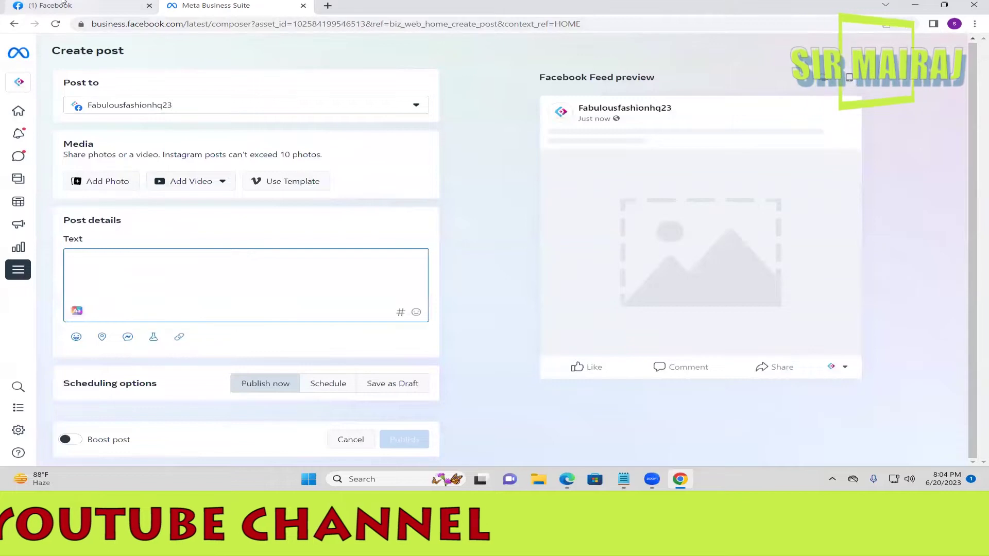
pyautogui.click(60, 4)
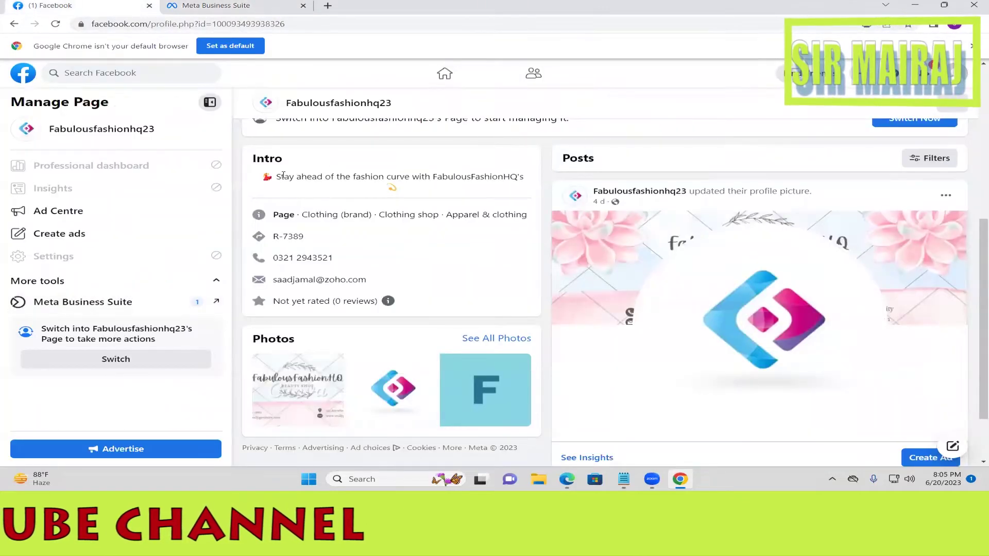
pyautogui.moveTo(276, 177); pyautogui.dragTo(526, 183)
pyautogui.hotkey('ctrl', 'c')
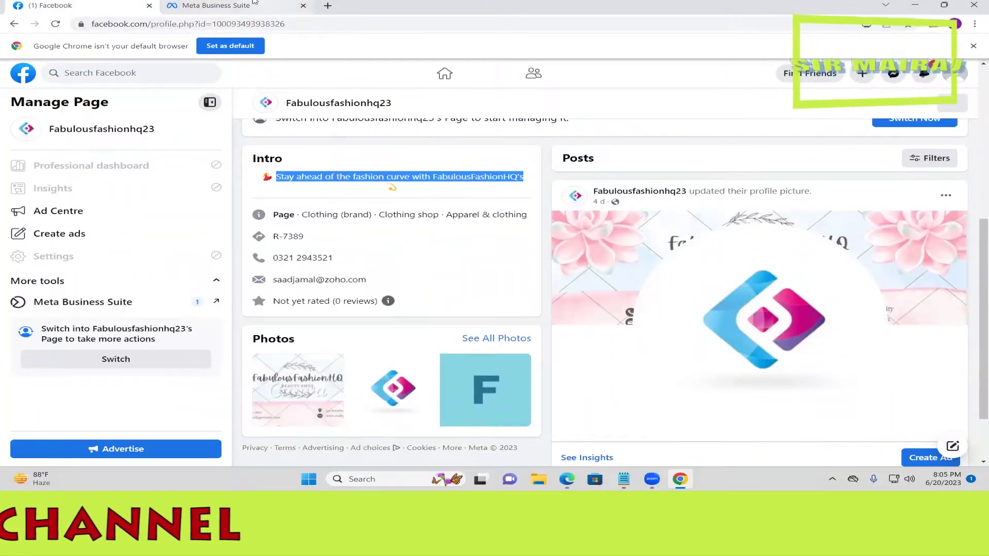
pyautogui.click(217, 6)
pyautogui.hotkey('ctrl', 'v')
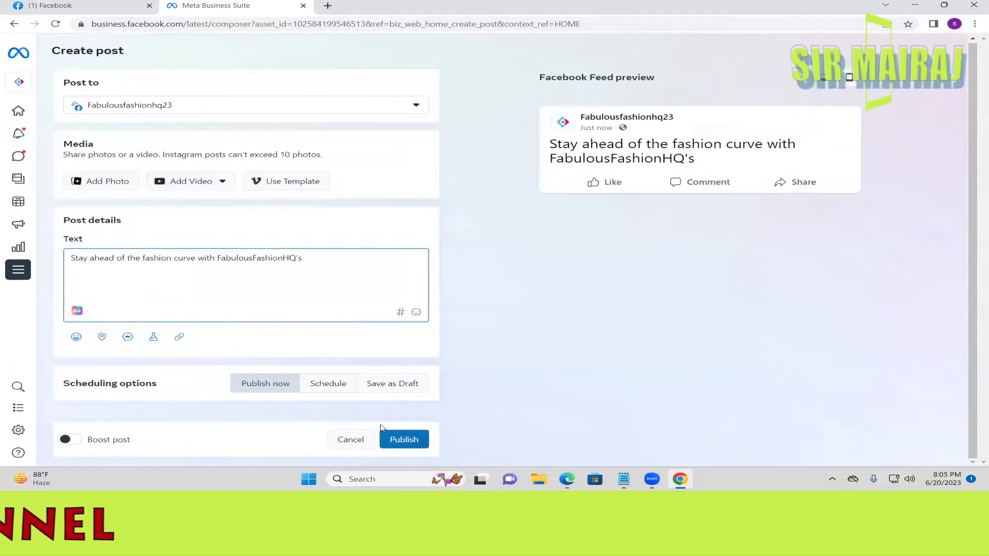
pyautogui.click(761, 143)
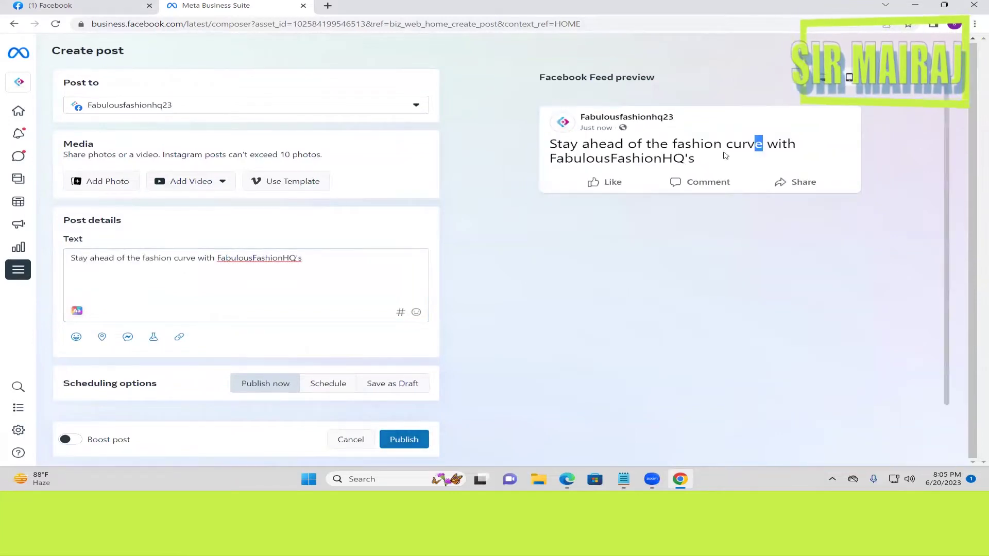
pyautogui.click(304, 273)
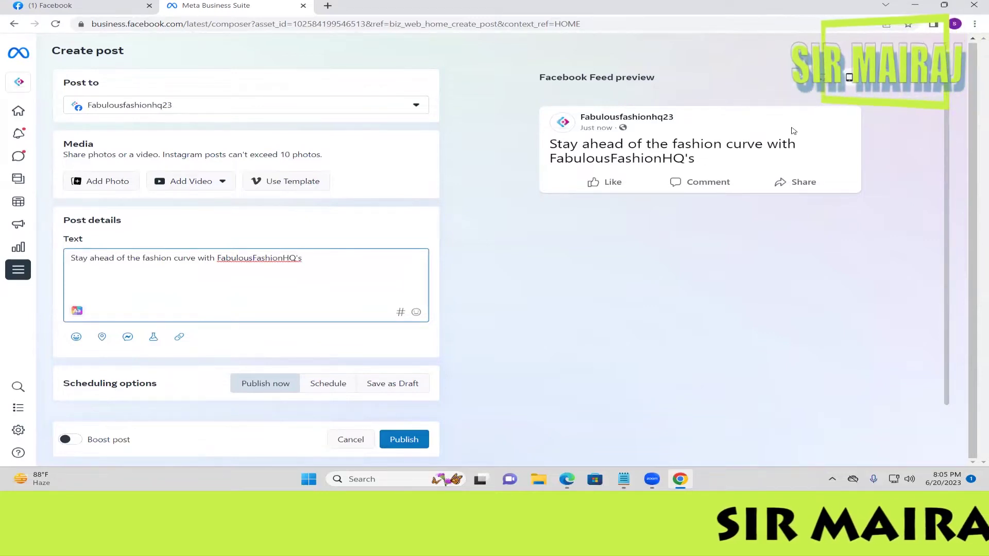
# Upload the pngtree logo and the woman-in-hijab street photo through Create video from image
pyautogui.click(222, 187)
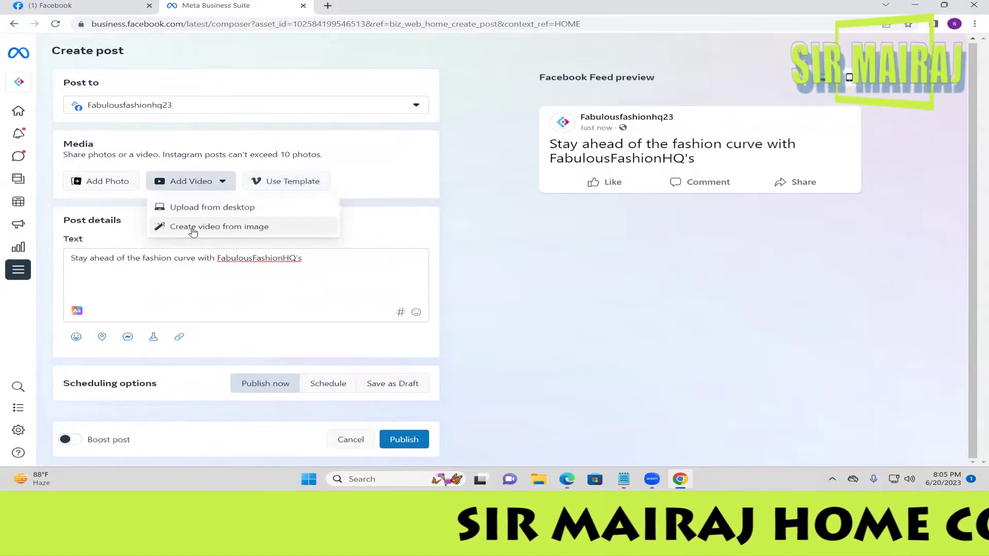
pyautogui.click(296, 270)
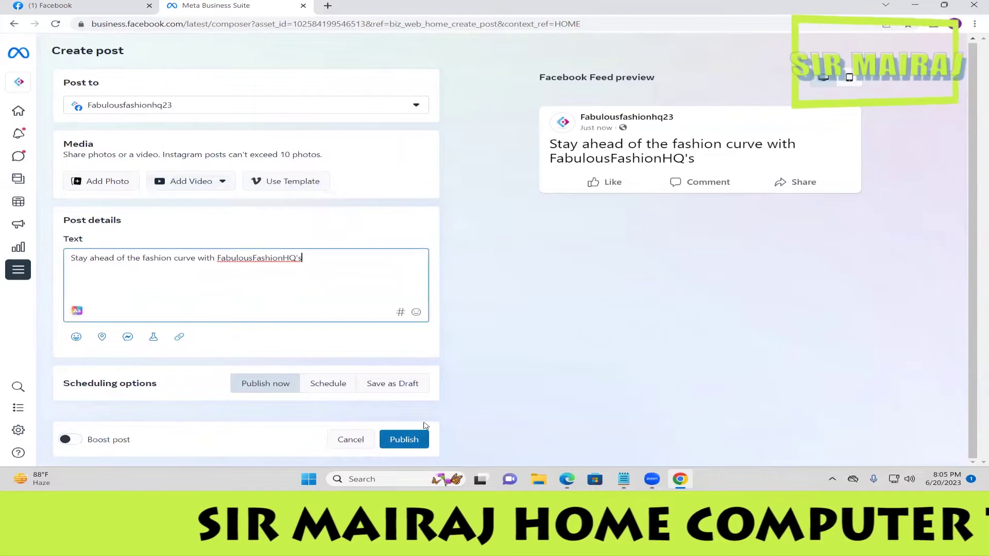
pyautogui.click(222, 188)
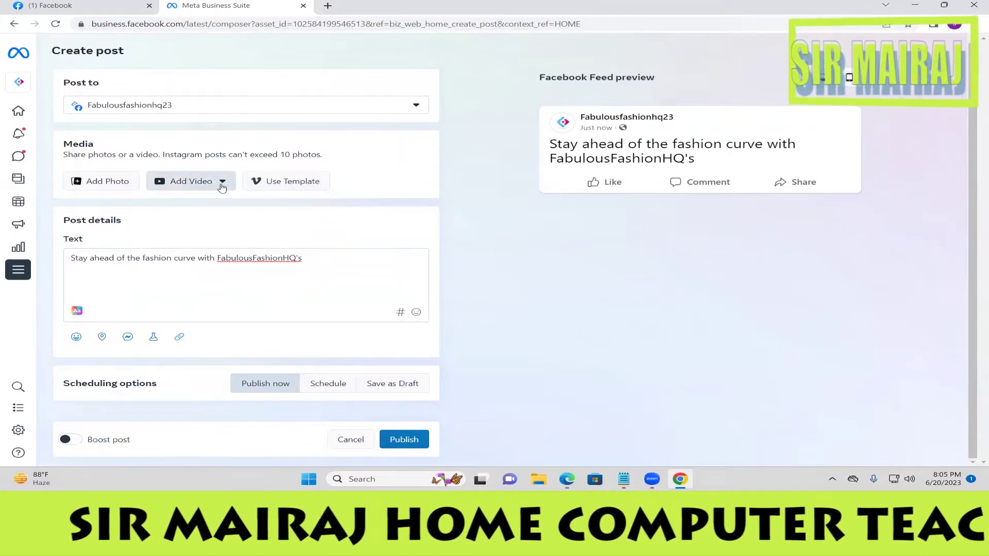
pyautogui.click(201, 228)
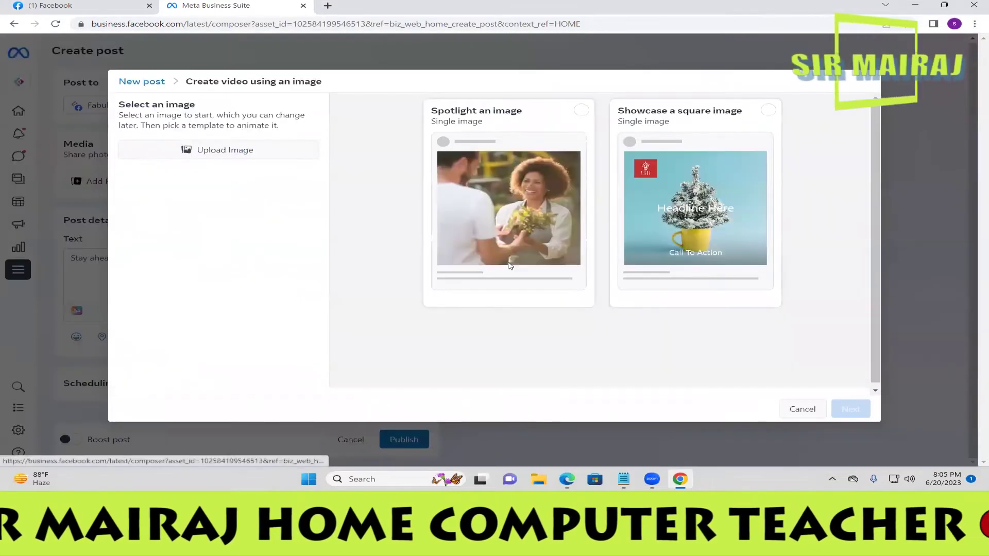
pyautogui.click(230, 153)
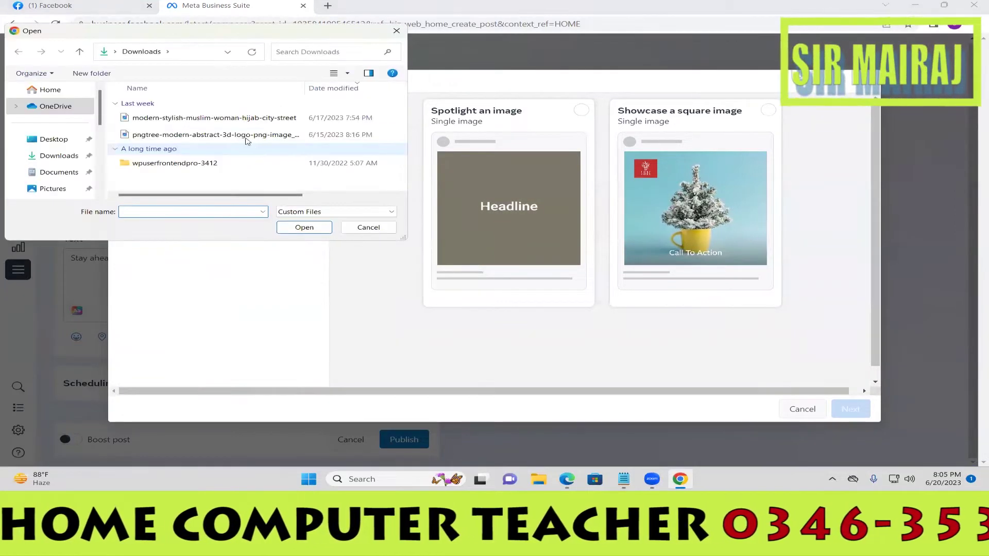
pyautogui.click(229, 133)
pyautogui.keyDown('ctrl'); pyautogui.click(215, 118); pyautogui.keyUp('ctrl')
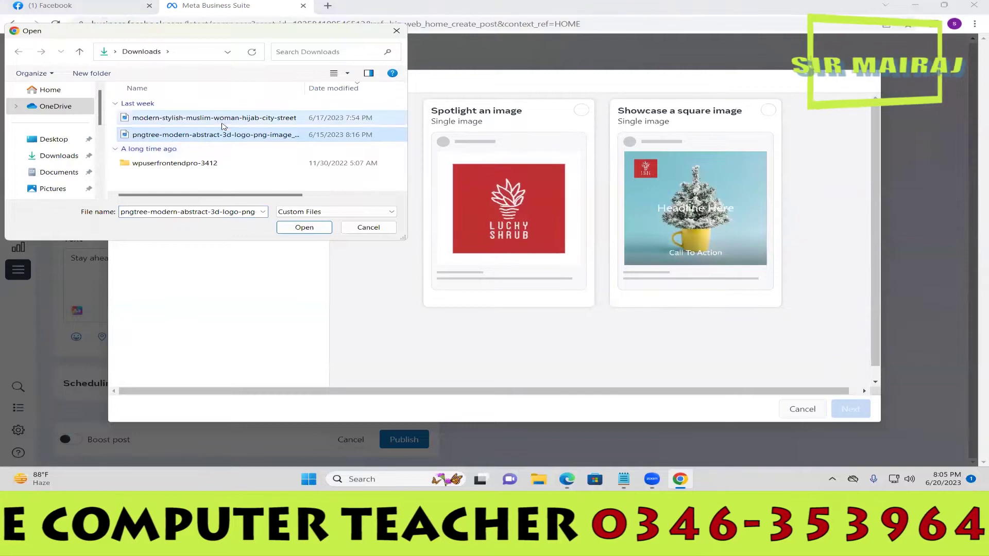
pyautogui.click(305, 227)
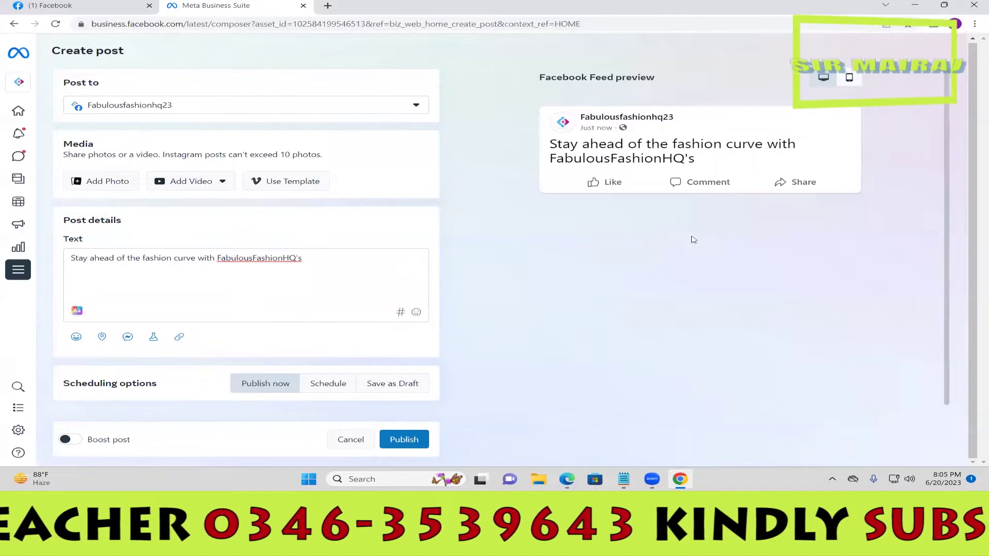
# Select the Spotlight an image template, close the video dialog, and return to the caption text
pyautogui.click(219, 182)
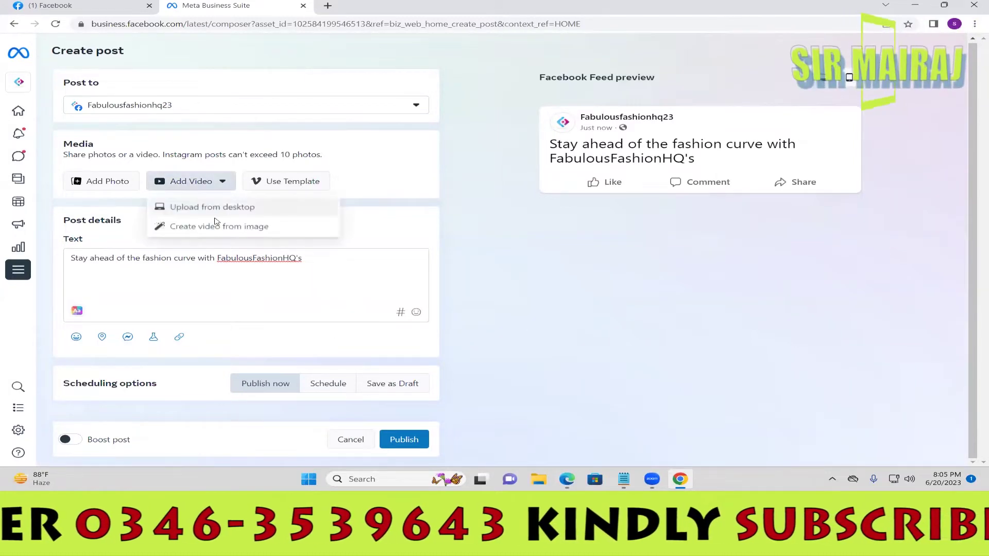
pyautogui.click(209, 230)
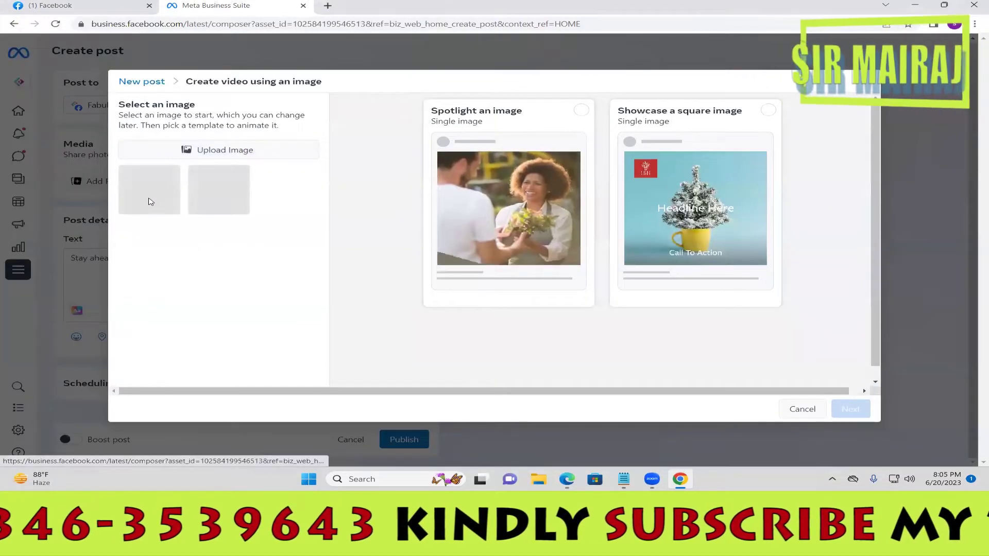
pyautogui.click(577, 111)
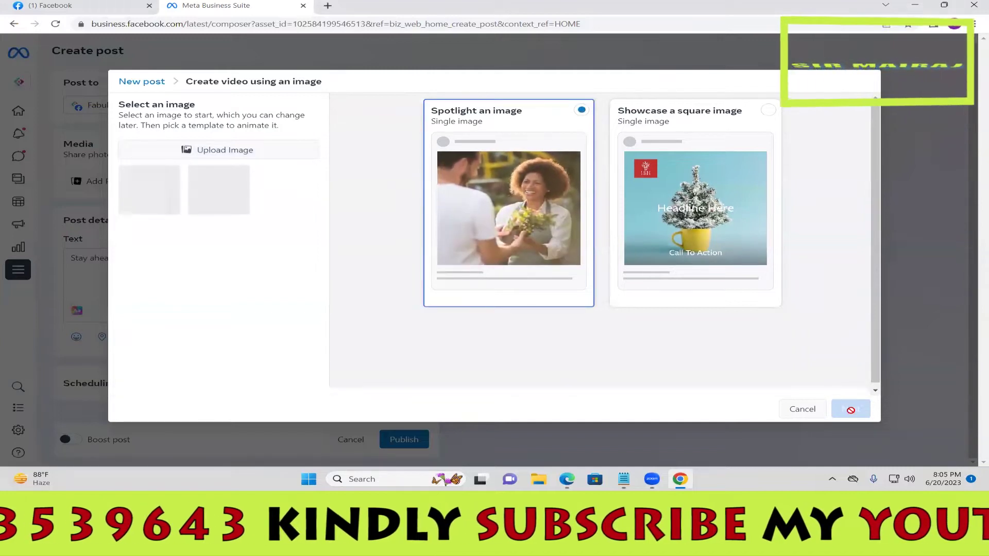
pyautogui.press('Escape')
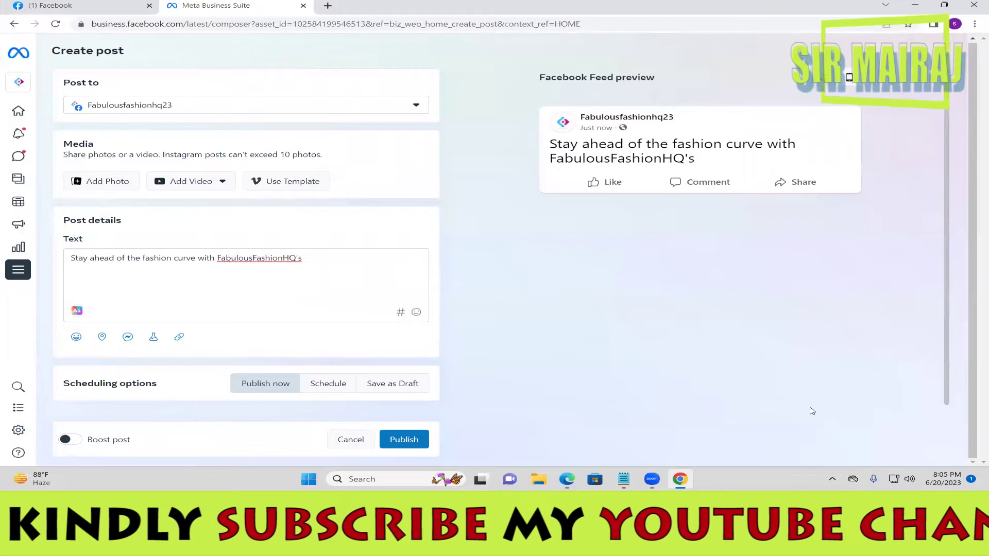
pyautogui.click(258, 271)
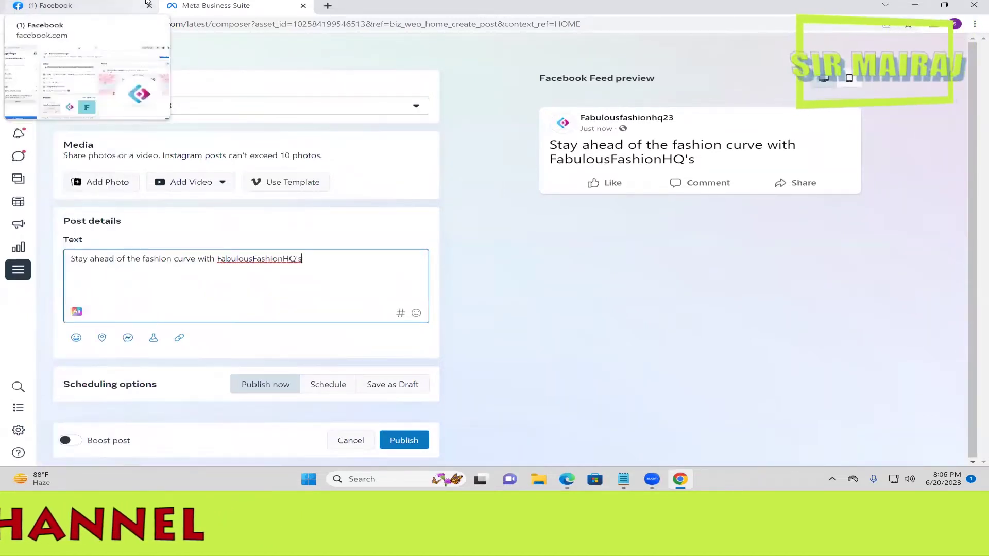
pyautogui.click(121, 6)
pyautogui.click(151, 70)
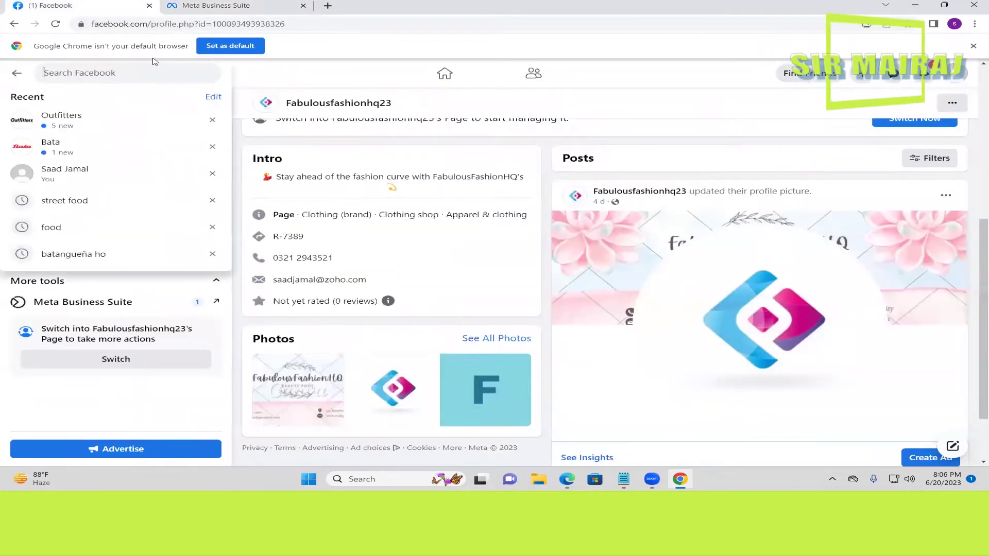
pyautogui.write('out')
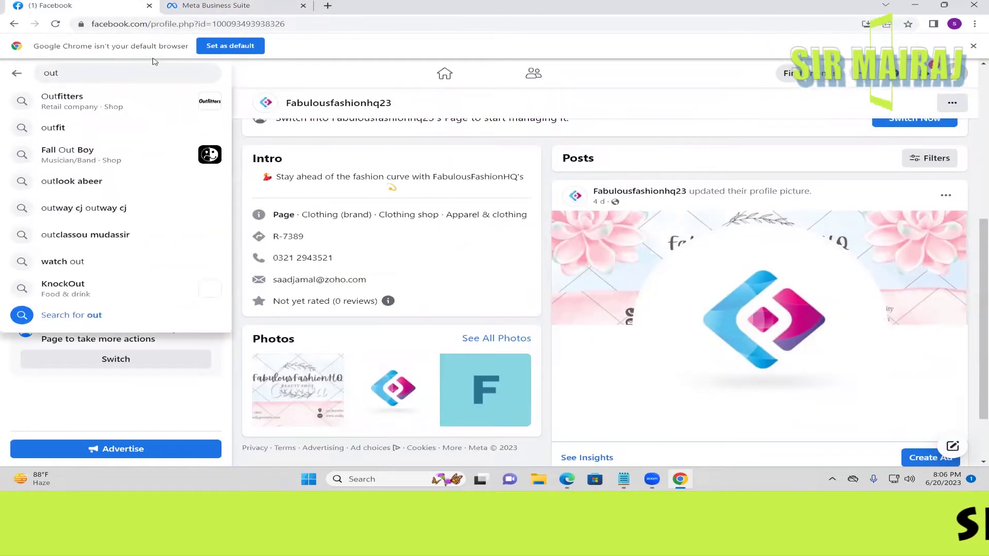
pyautogui.click(225, 6)
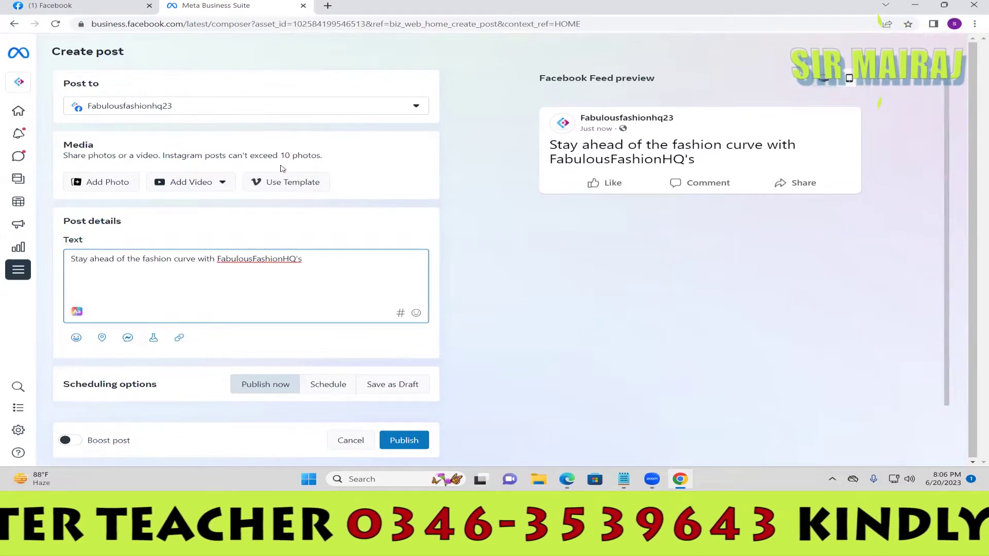
# Clear the old Google Bard conversation with Reset chat
pyautogui.click(631, 407)
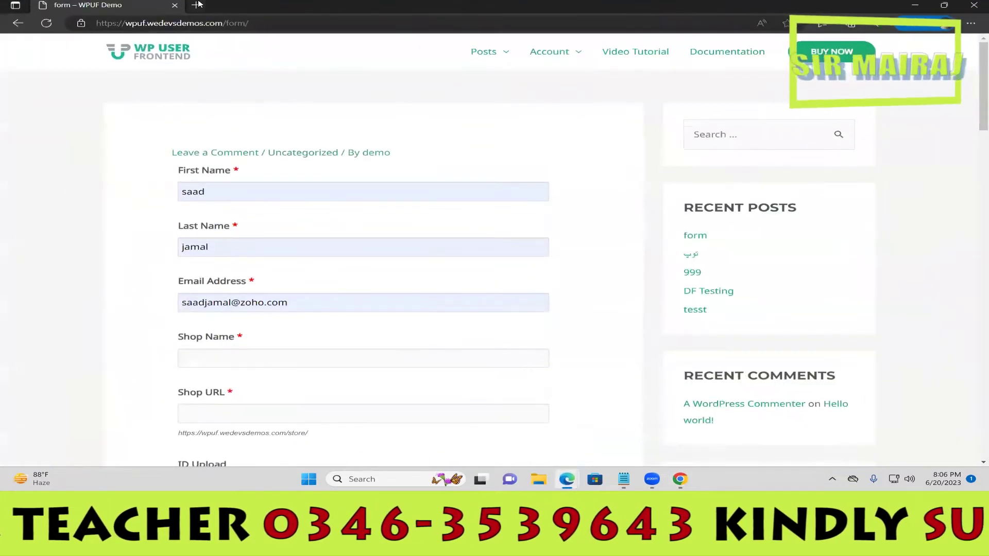
pyautogui.hotkey('ctrl', 't')
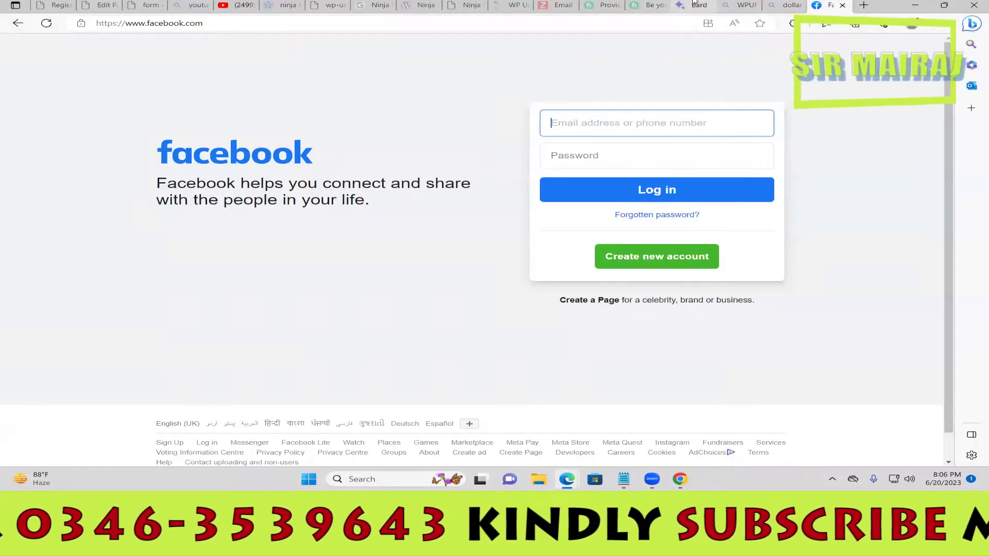
pyautogui.click(695, 4)
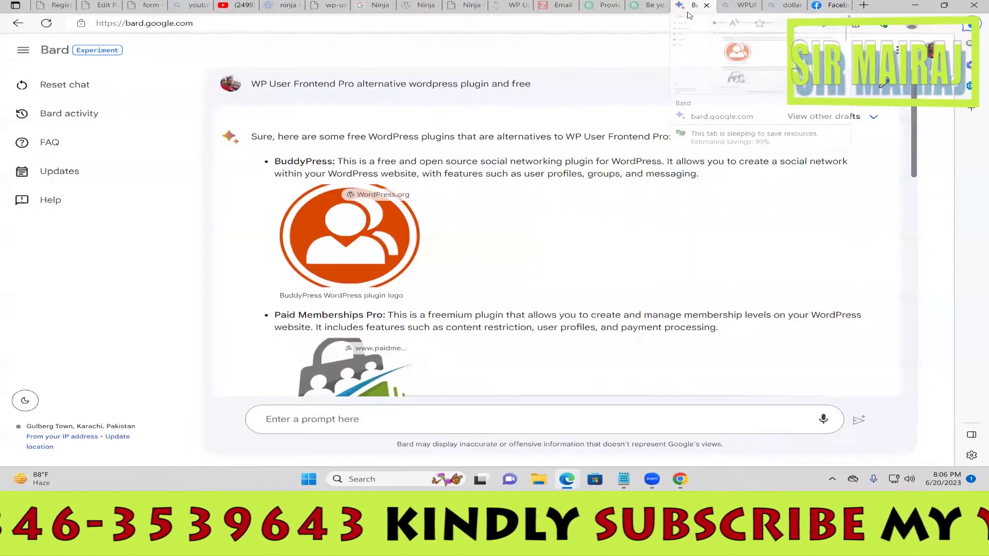
pyautogui.click(98, 85)
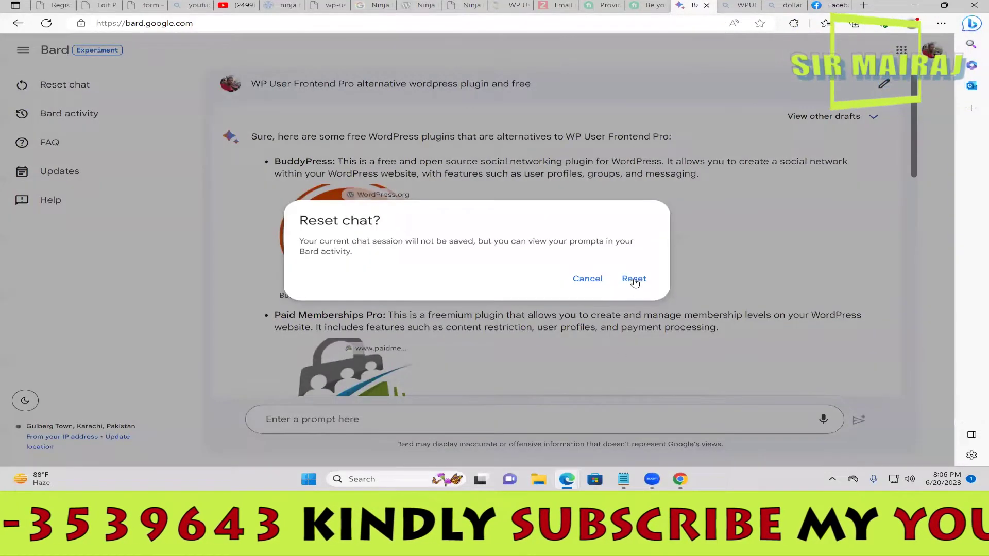
pyautogui.click(633, 279)
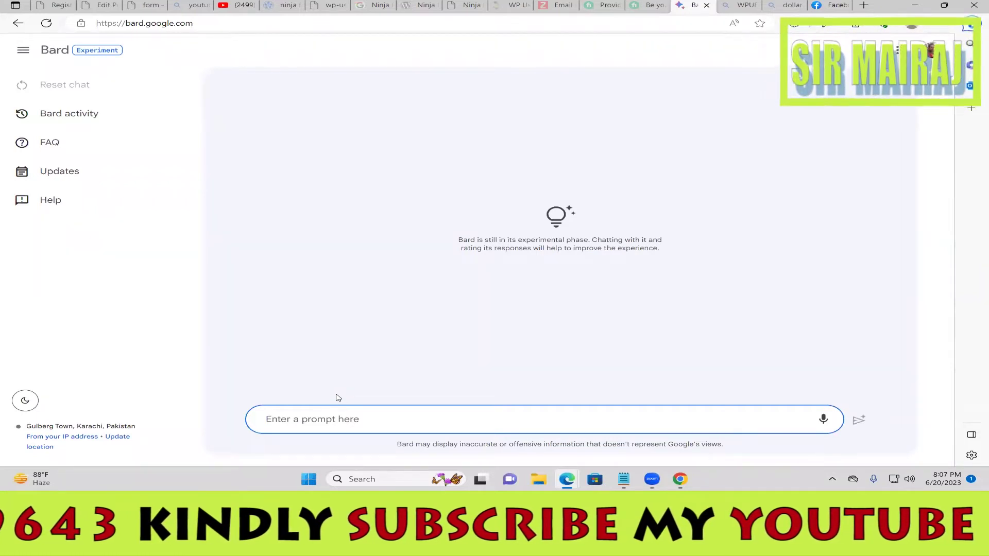
# Start a new Bard prompt reading 'my brand name is'
pyautogui.write('m')
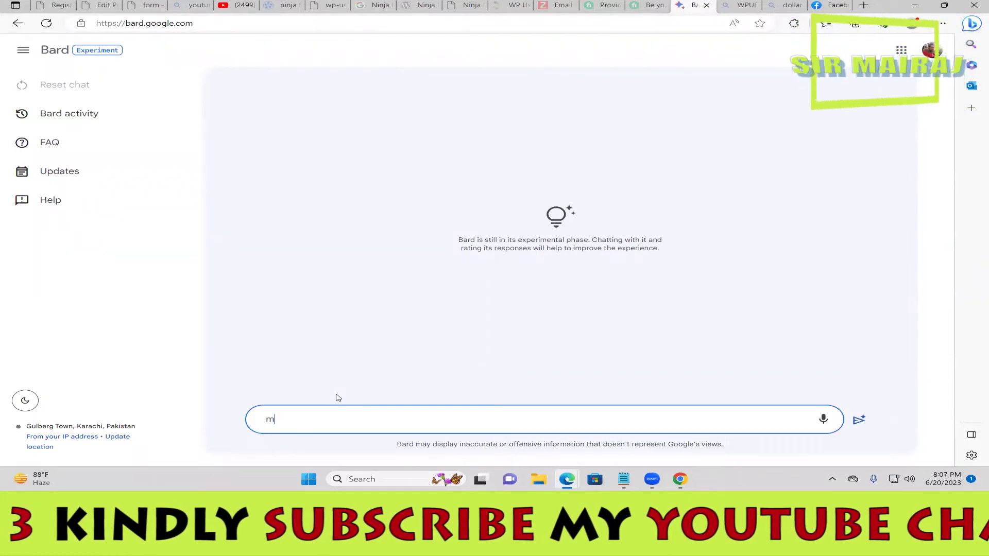
pyautogui.write('y bra')
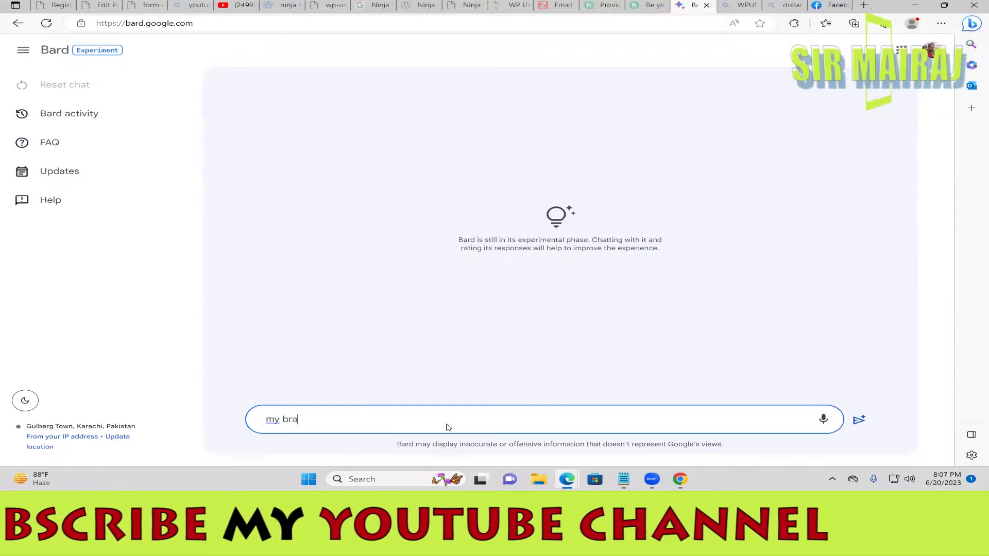
pyautogui.write('nd name is')
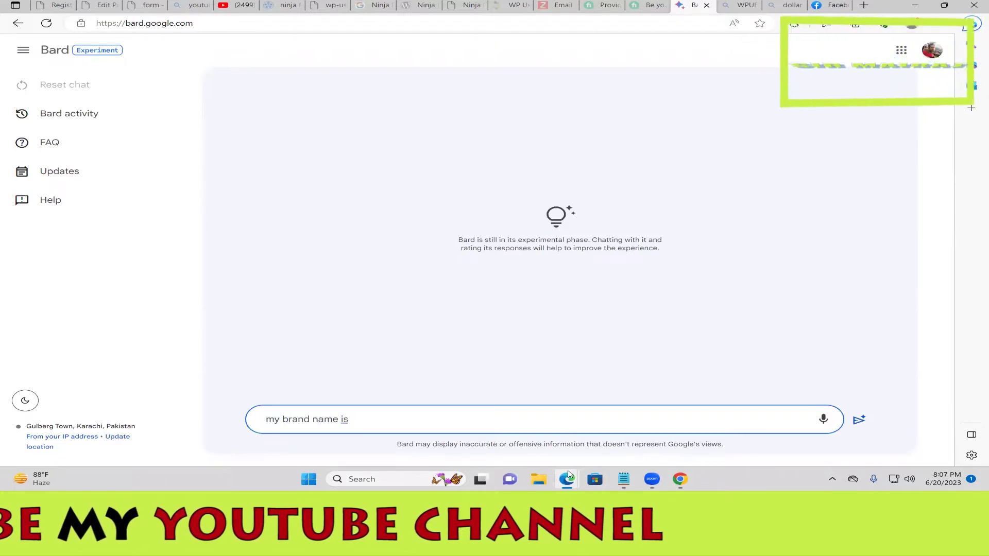
pyautogui.click(766, 482)
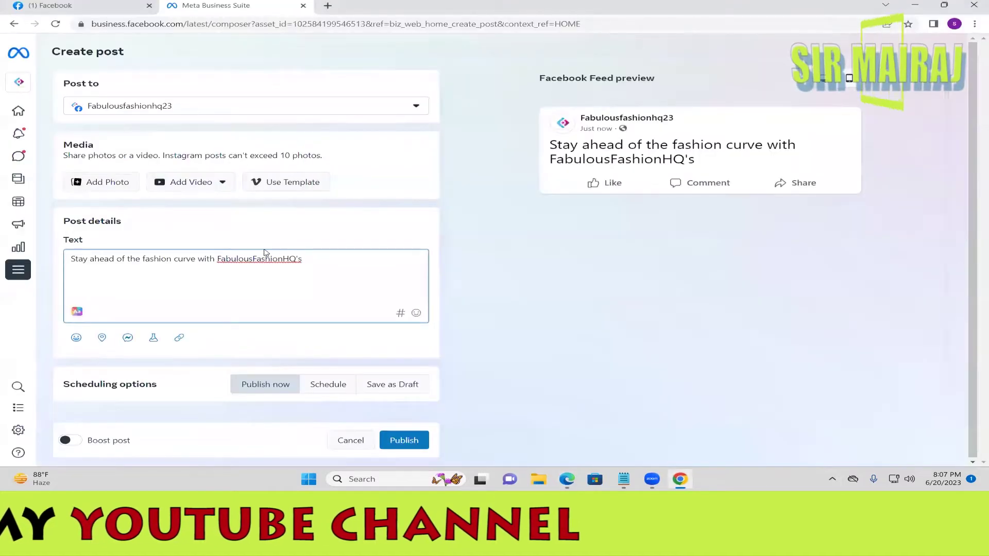
# Write a Bard prompt for brand FabulousFashion asking how to create a Facebook post with brand awareness
pyautogui.moveTo(217, 259); pyautogui.dragTo(283, 258)
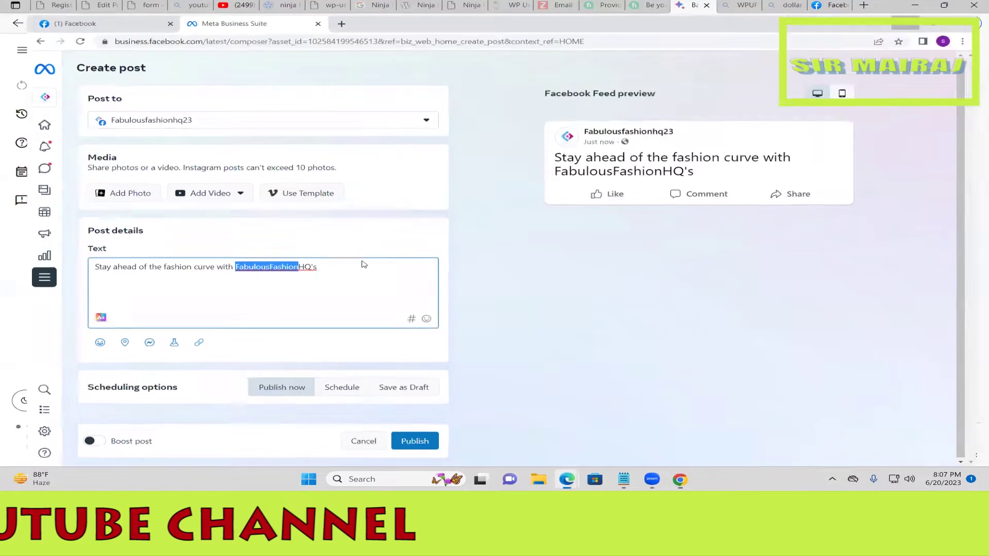
pyautogui.write('FabulousFashion')
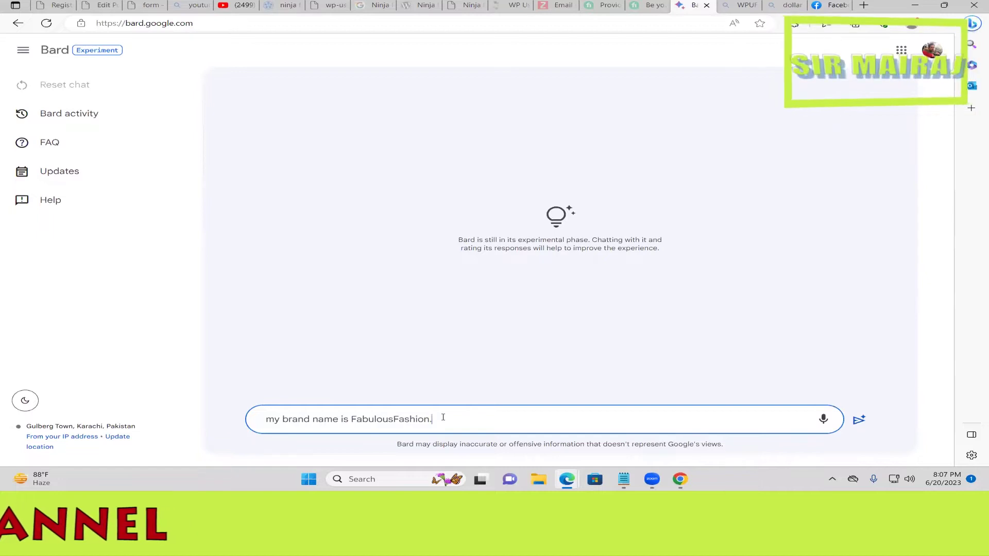
pyautogui.write('.')
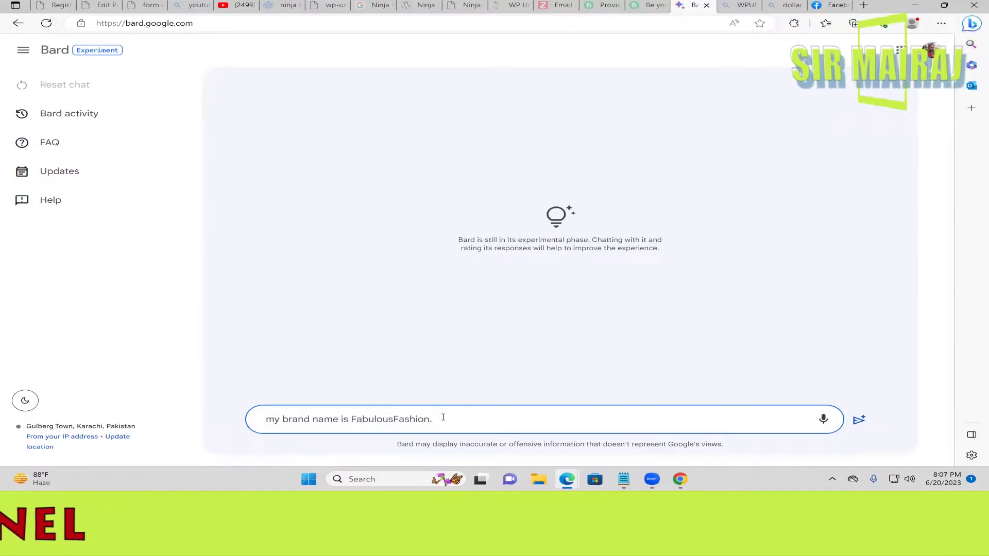
pyautogui.write('how ')
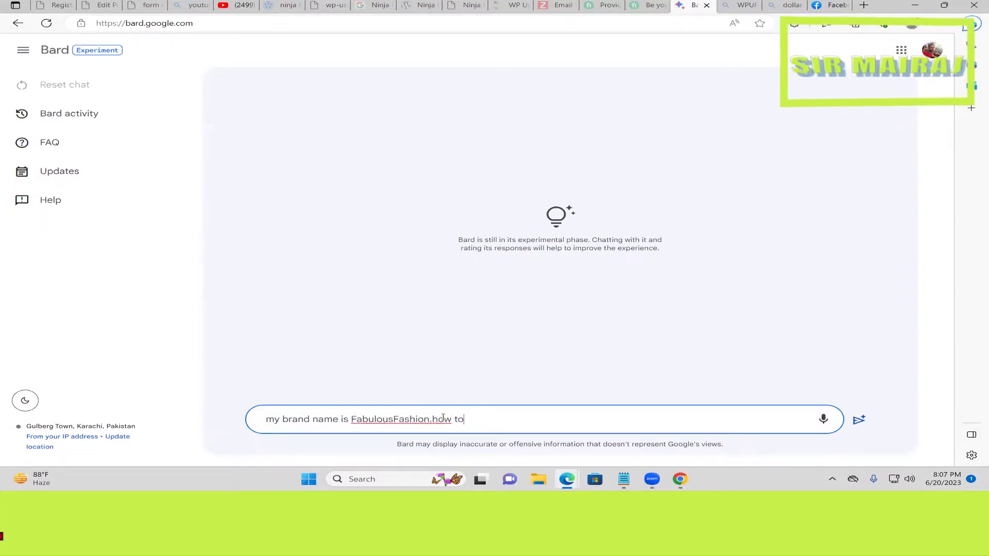
pyautogui.write('to ')
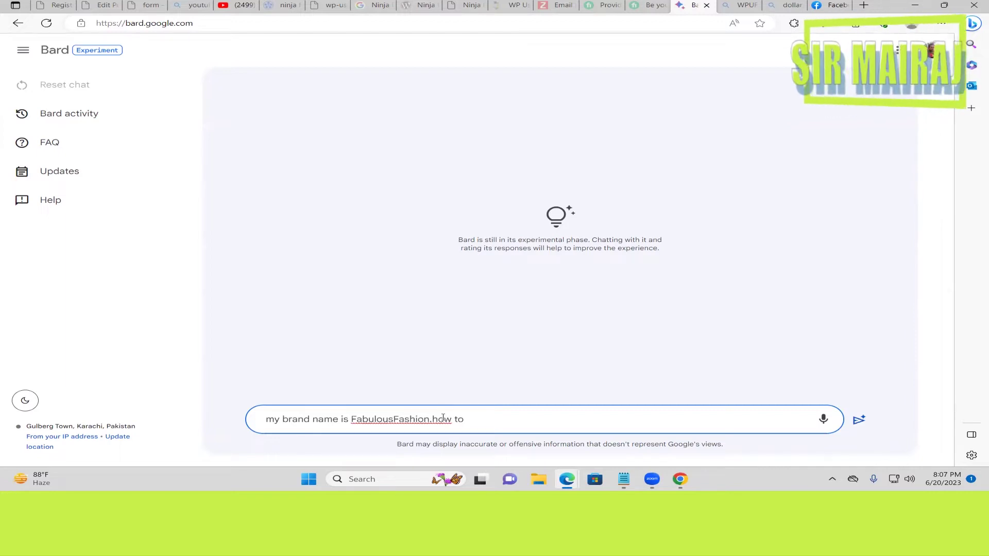
pyautogui.write('create a p')
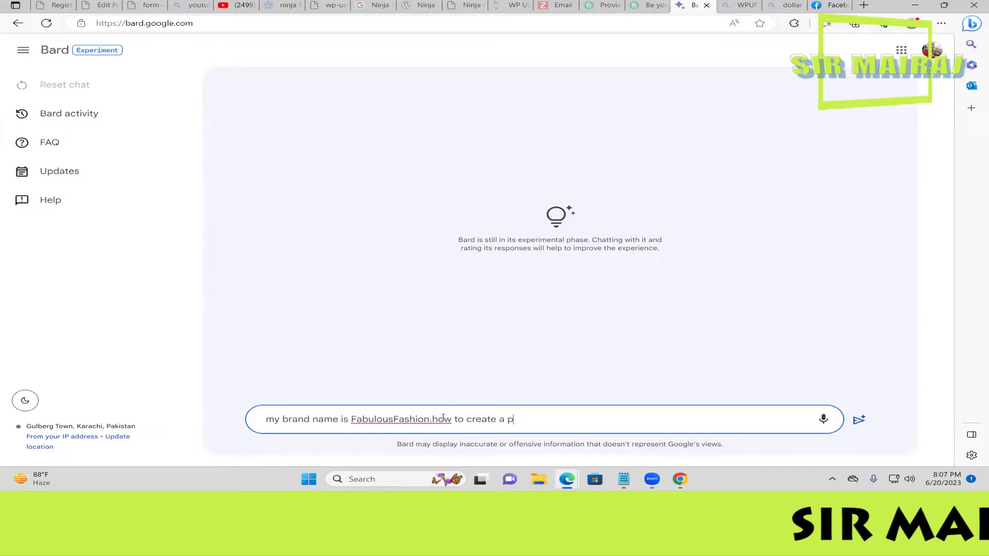
pyautogui.write('ost ')
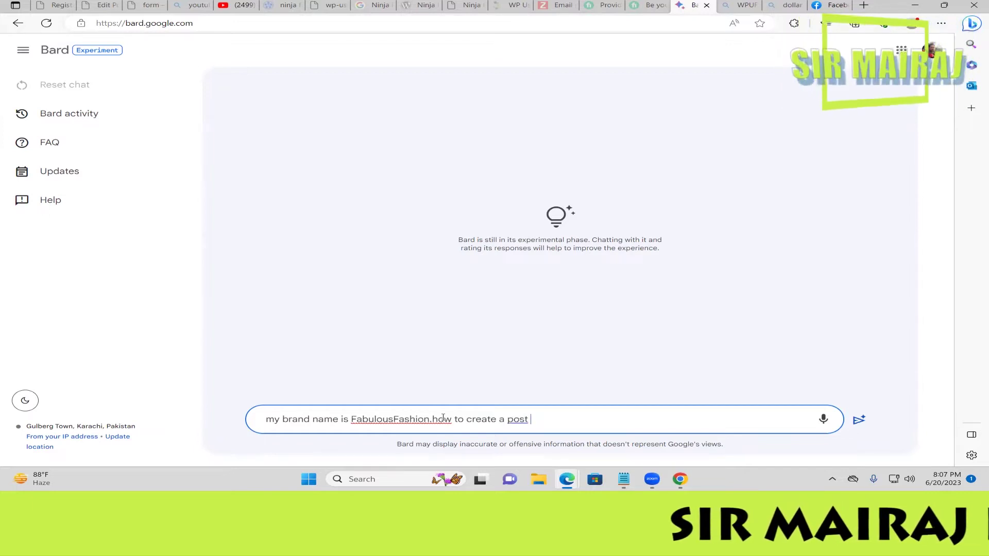
pyautogui.write('facebook')
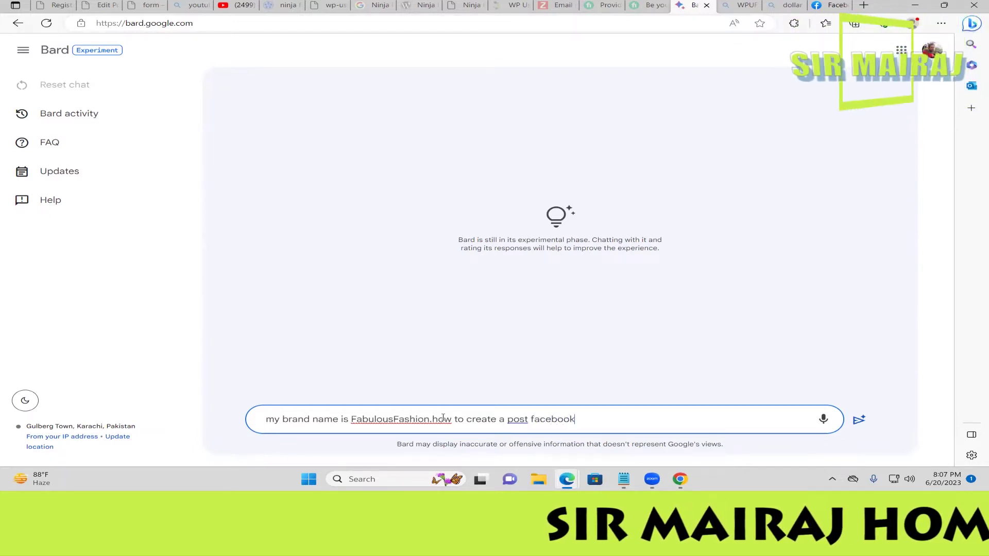
pyautogui.hotkey('ctrl', 'BackSpace')
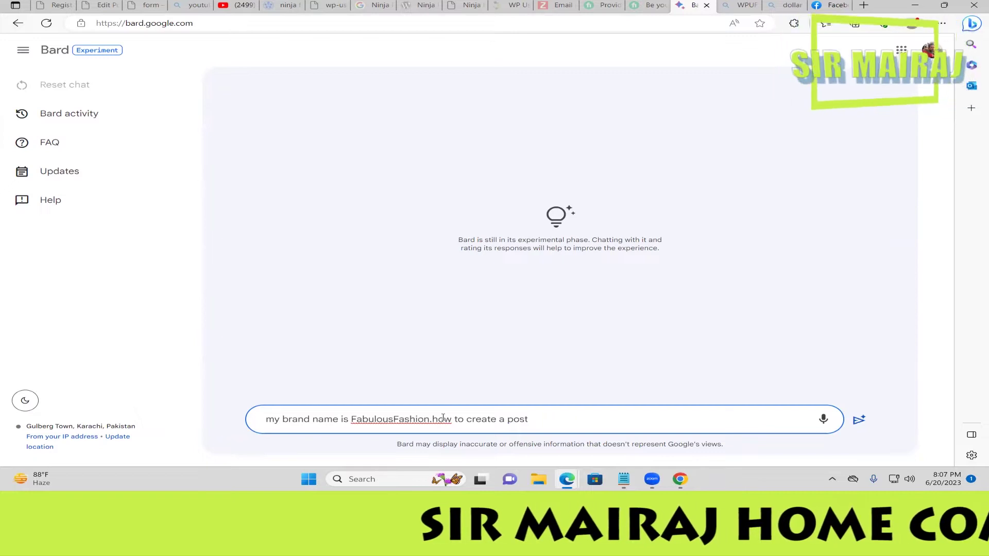
pyautogui.click(508, 420)
pyautogui.write('facebook')
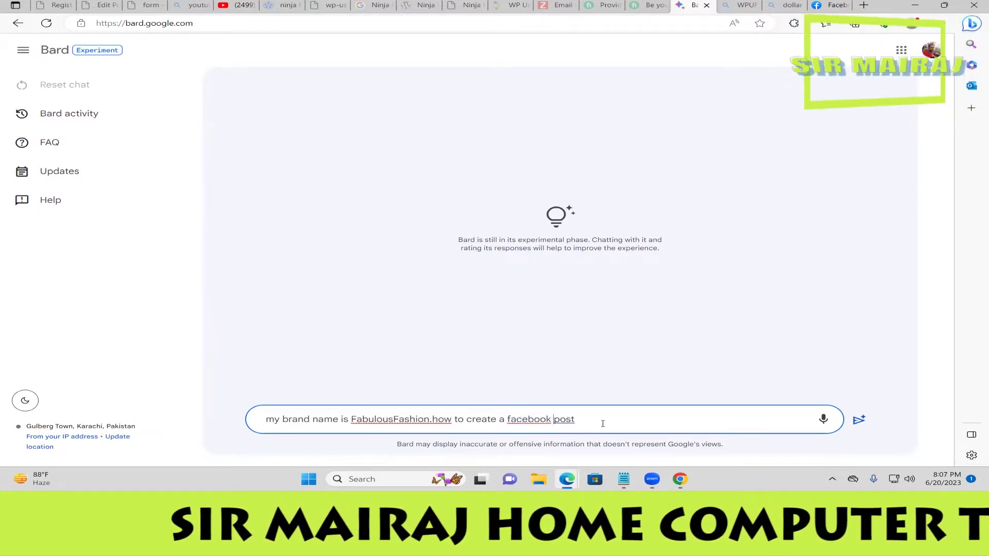
pyautogui.click(618, 419)
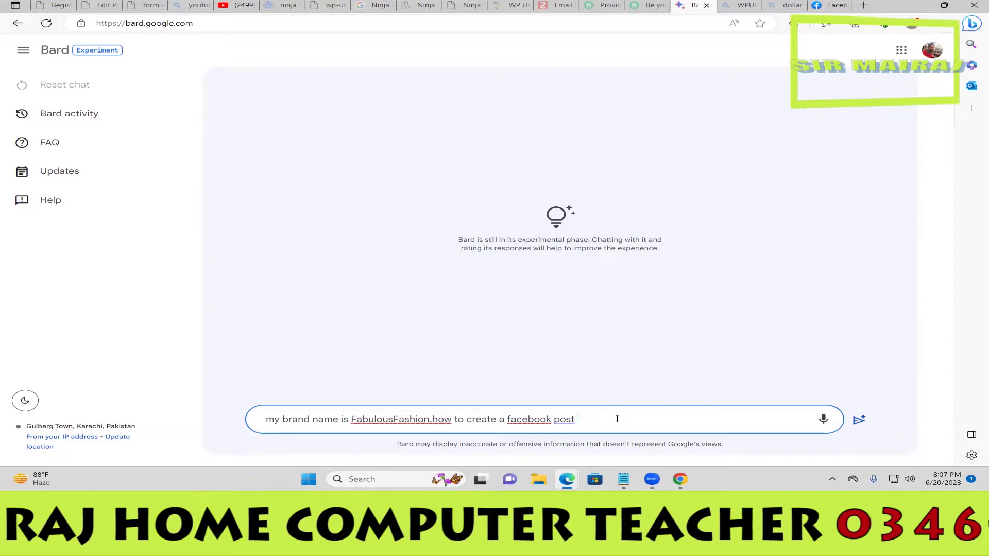
pyautogui.write('with brand a')
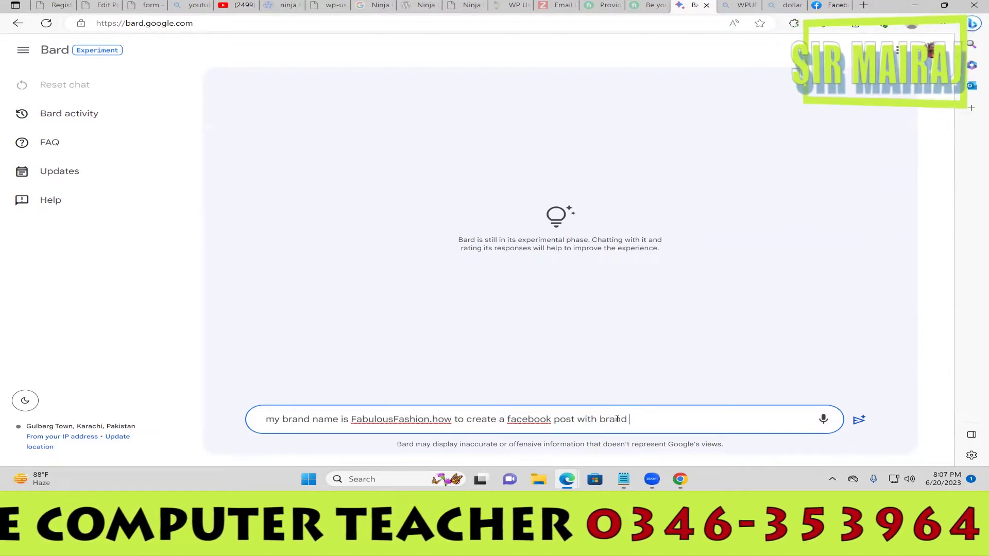
pyautogui.write('waeress')
# Correct 'awaeress' to 'awareness' and 'facebook' to 'Facebook', add the missing space, and send
pyautogui.rightClick(657, 420)
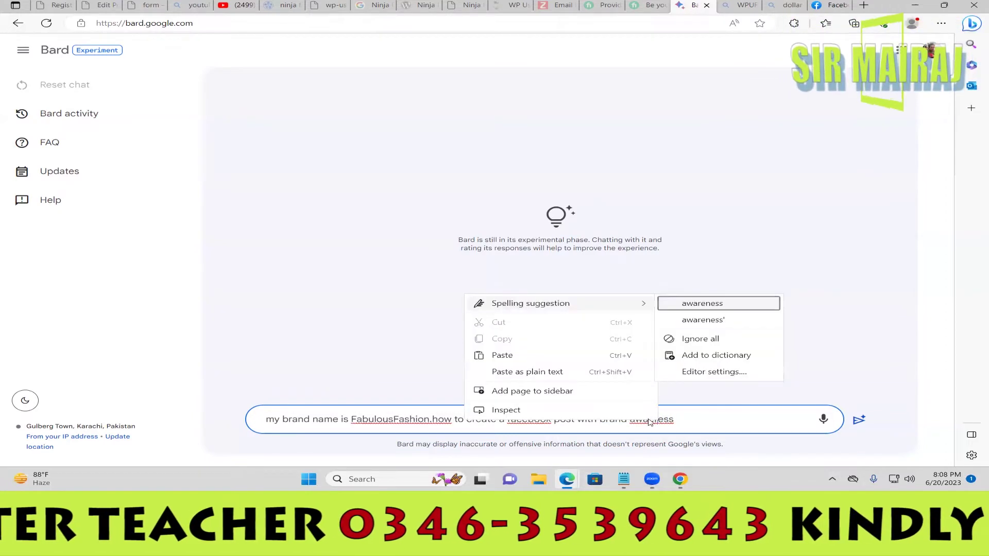
pyautogui.click(693, 305)
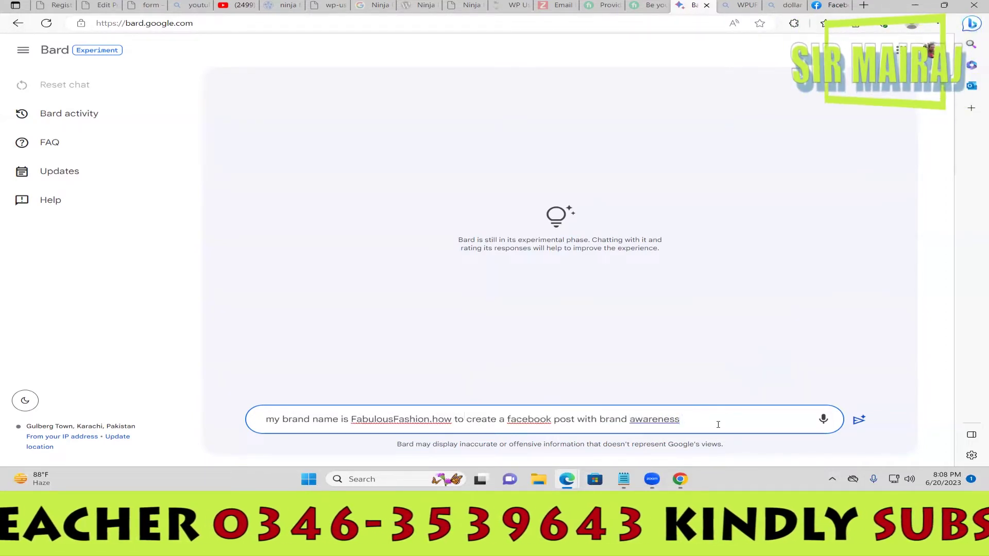
pyautogui.rightClick(533, 419)
pyautogui.click(572, 304)
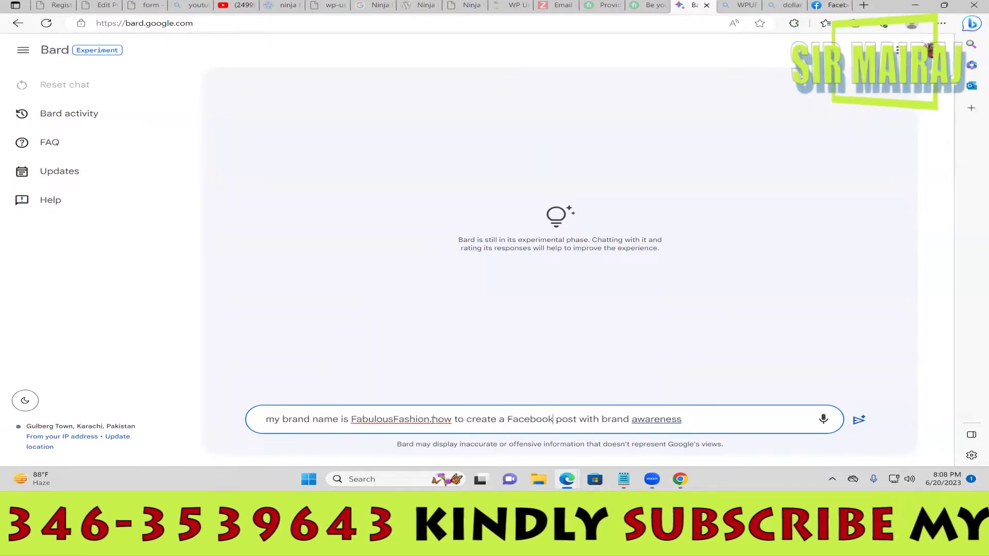
pyautogui.click(433, 419)
pyautogui.click(857, 420)
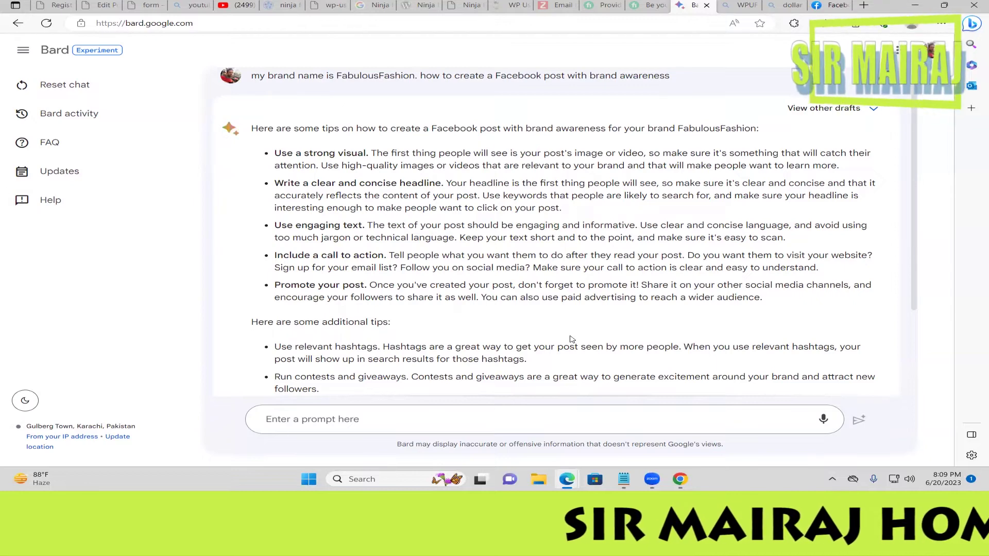
# Scroll to the end of Bard's tips and begin a follow-up prompt 'with example'
pyautogui.scroll(-3, 571, 339)
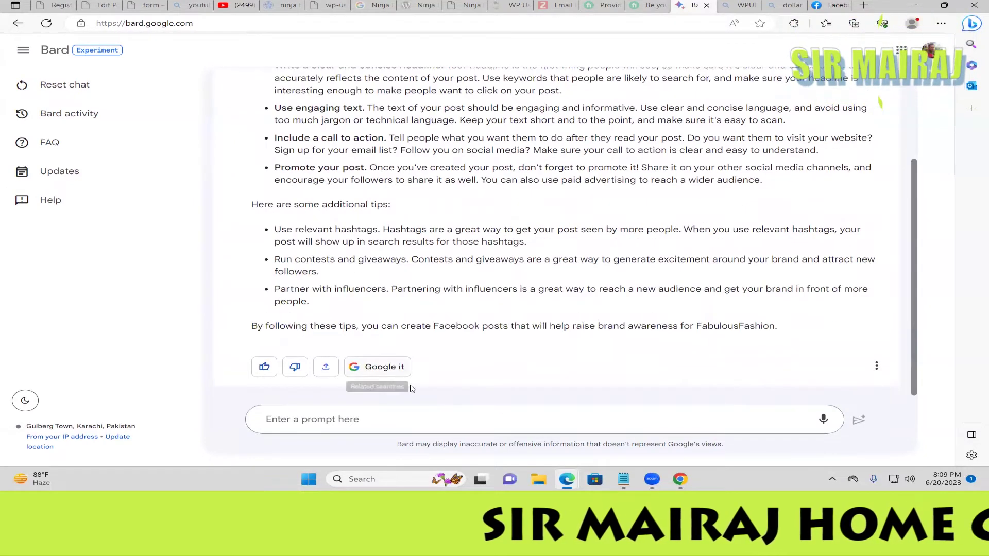
pyautogui.click(382, 419)
pyautogui.write('with example')
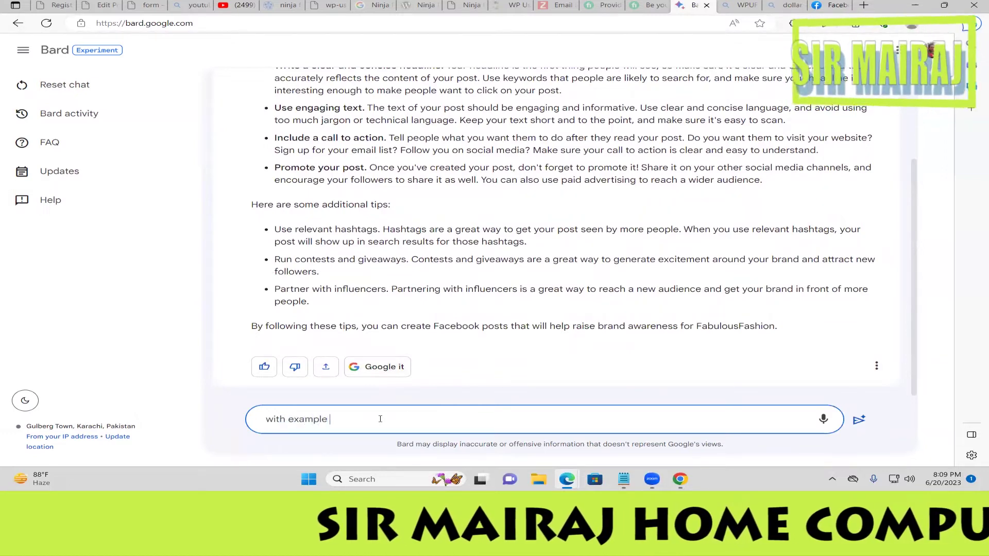
# Request an example post from Bard, select its body text, and begin typing 'second example'
pyautogui.press('Return')
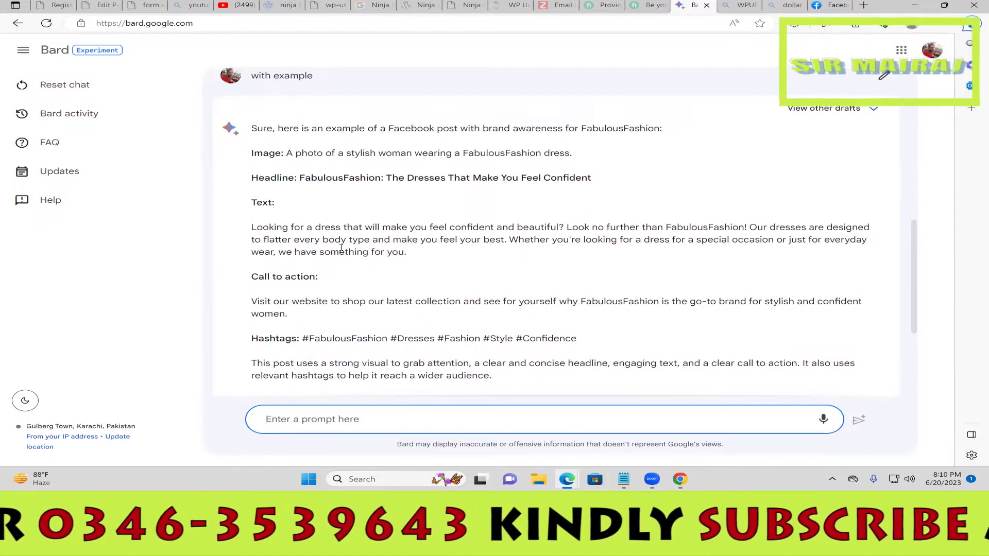
pyautogui.moveTo(407, 252)
pyautogui.mouseDown()
pyautogui.moveTo(237, 231)
pyautogui.moveTo(254, 230)
pyautogui.mouseUp()
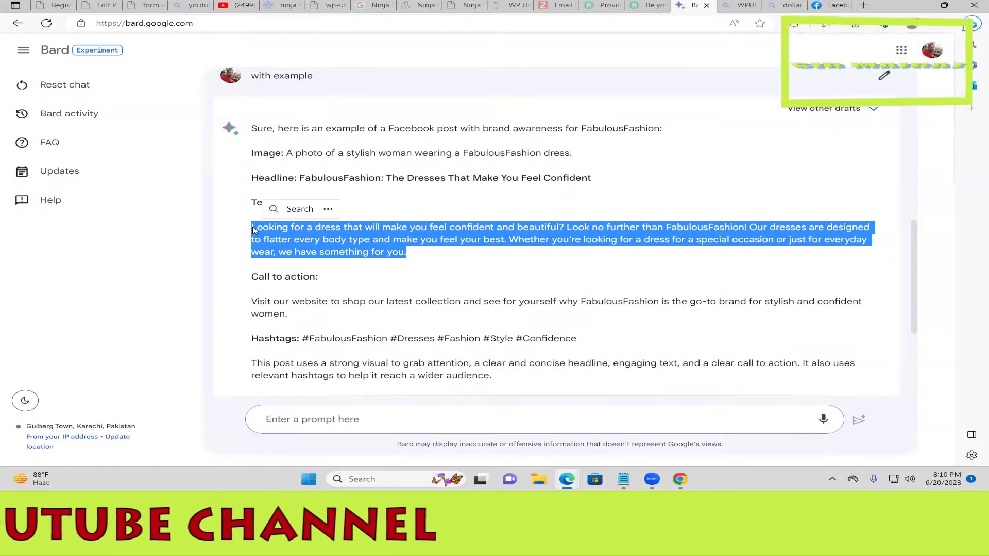
pyautogui.click(333, 422)
pyautogui.write('second example')
# Get Bard's second example post and select the words 'different women' from its Image line
pyautogui.press('Return')
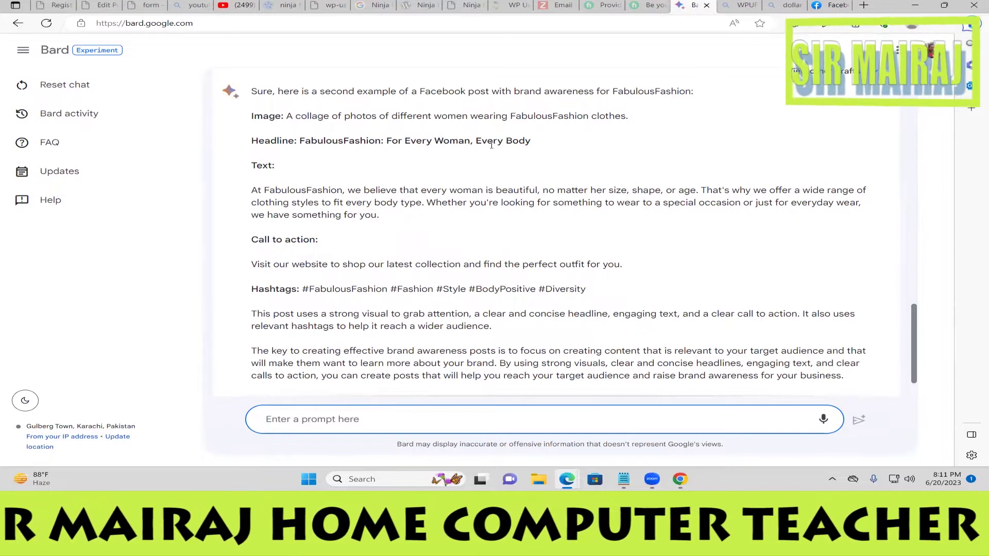
pyautogui.tripleClick(491, 143)
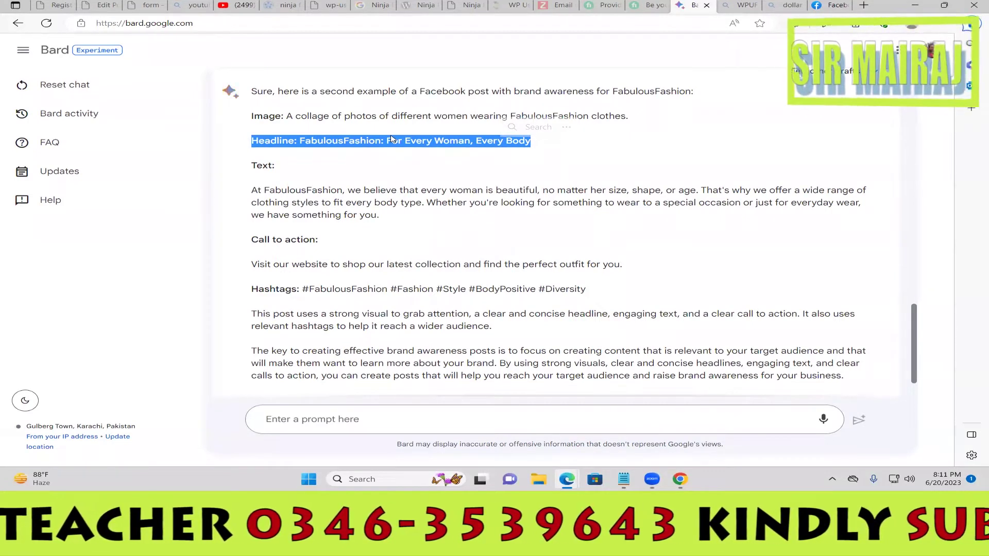
pyautogui.click(356, 154)
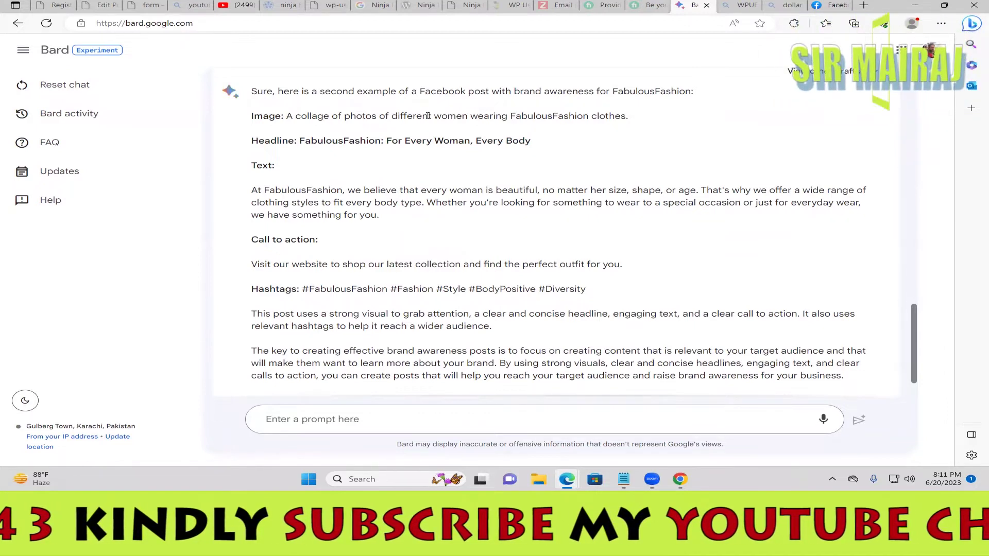
pyautogui.moveTo(393, 117); pyautogui.dragTo(468, 117)
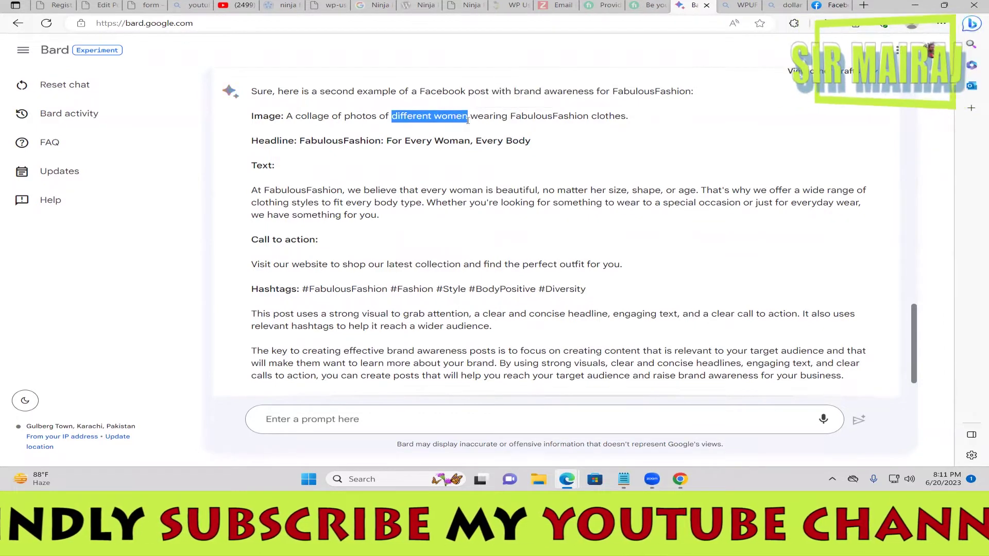
pyautogui.click(865, 5)
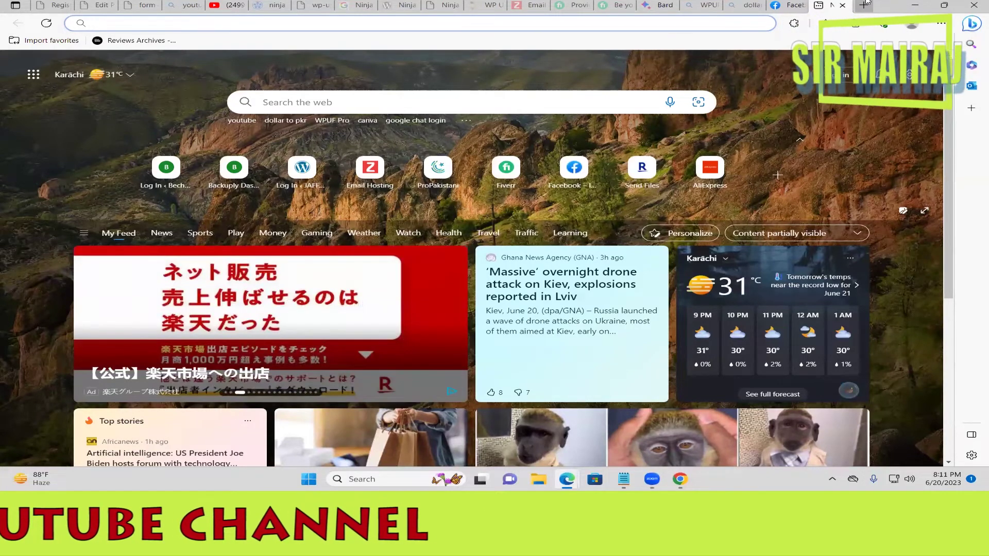
# Go to Freepik and search Photos for 'different women'
pyautogui.write('freepik')
pyautogui.press('Return')
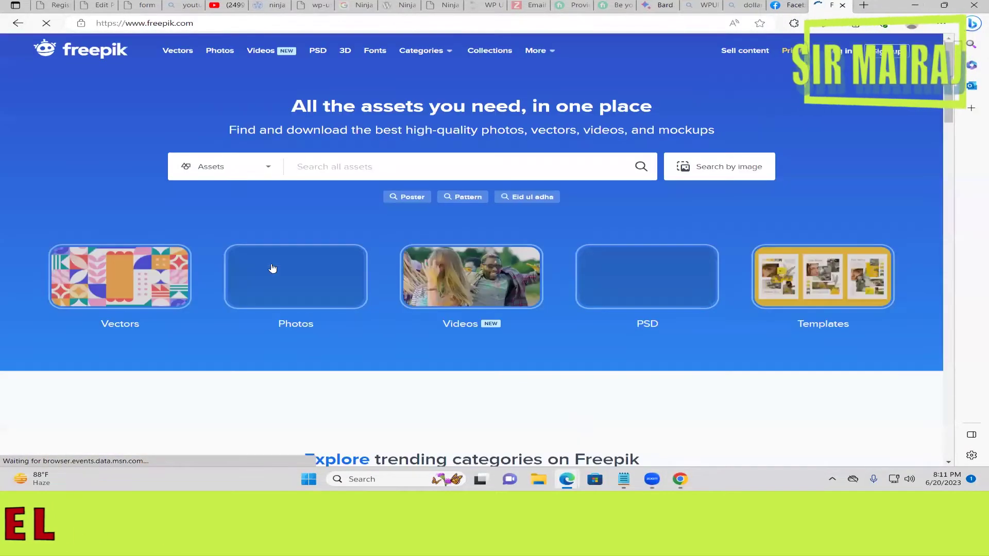
pyautogui.click(319, 175)
pyautogui.write('different women')
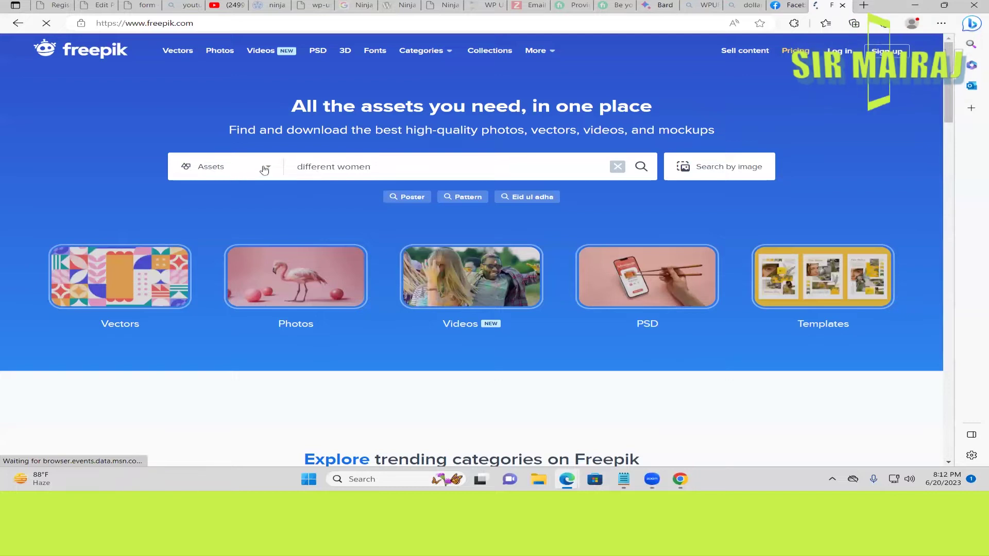
pyautogui.click(265, 167)
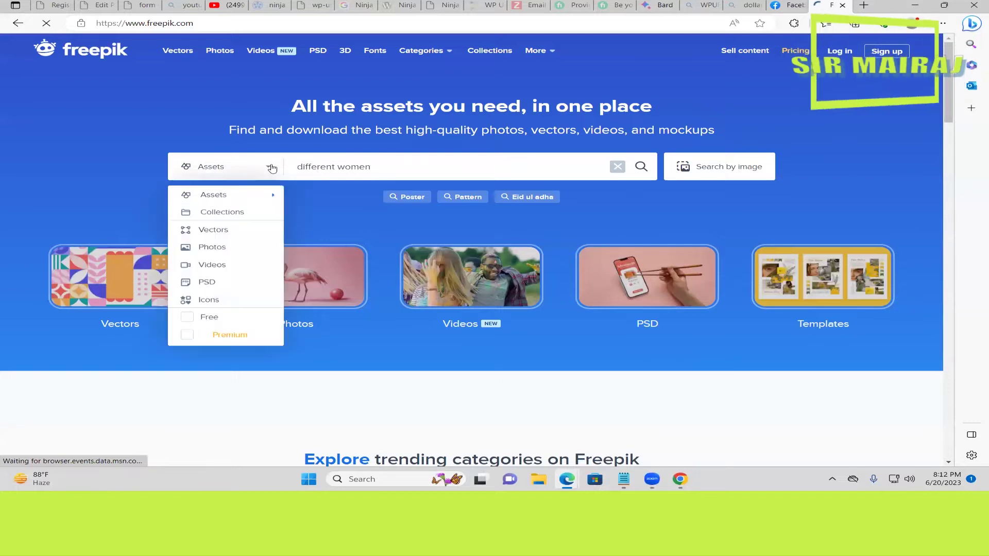
pyautogui.click(214, 248)
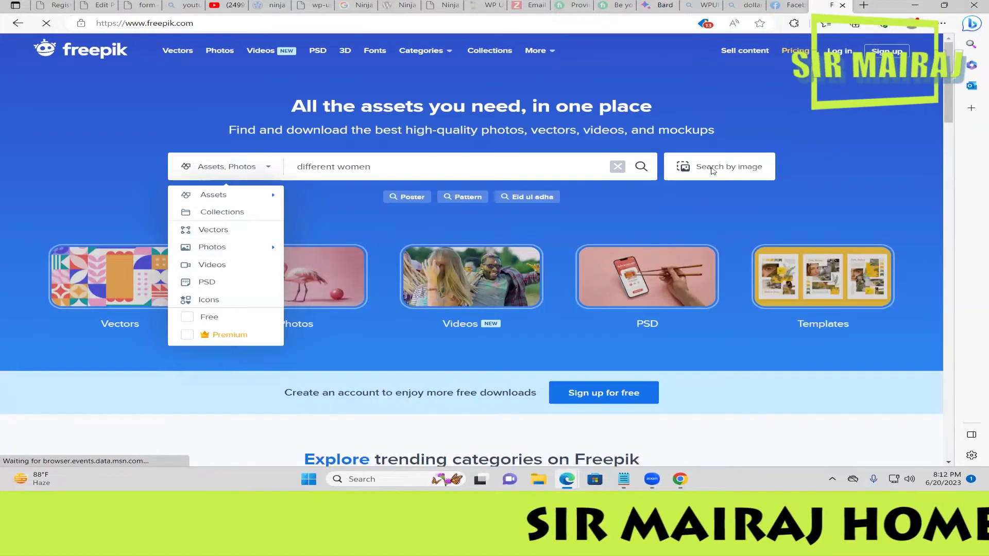
pyautogui.click(641, 170)
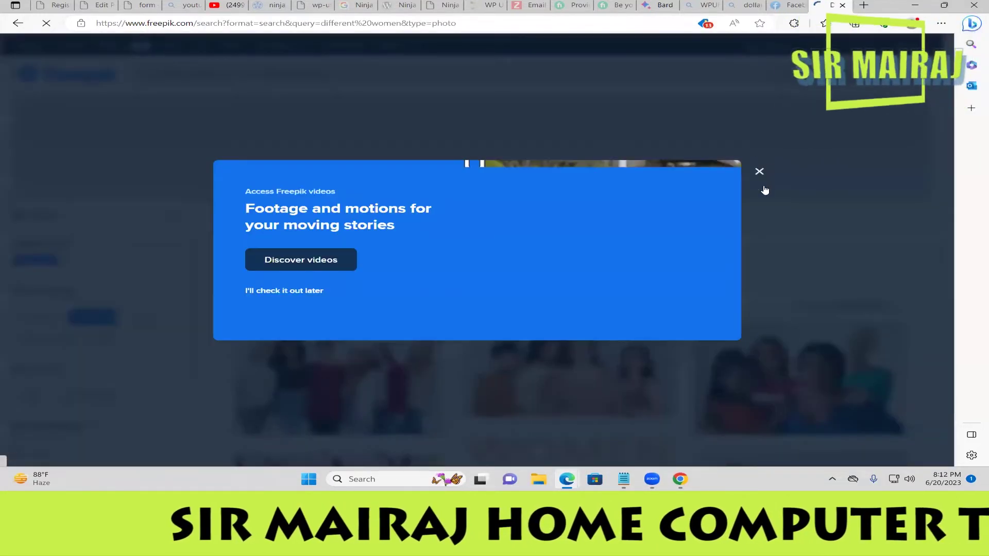
# Download the free photo of women standing together, then return to the Facebook tab
pyautogui.click(759, 171)
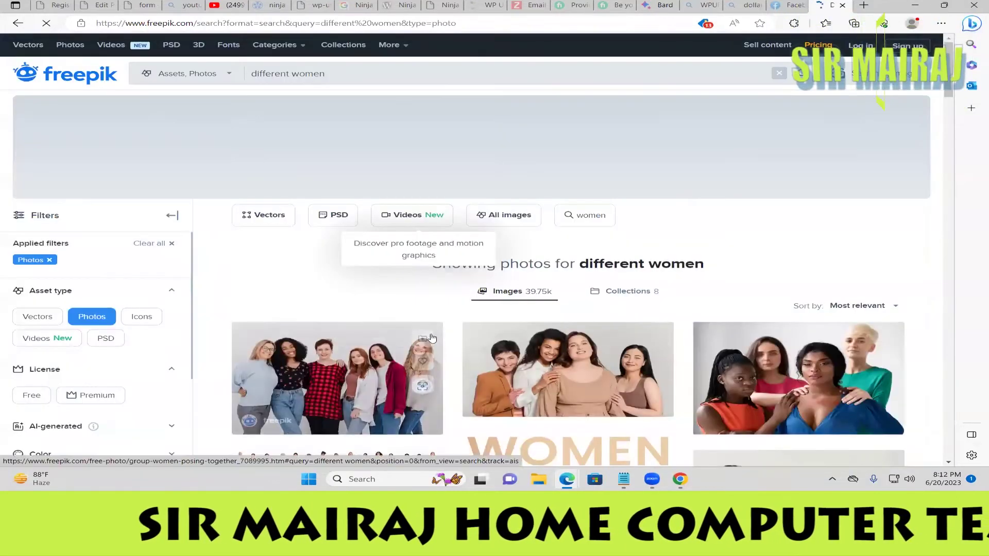
pyautogui.scroll(-2, 356, 383)
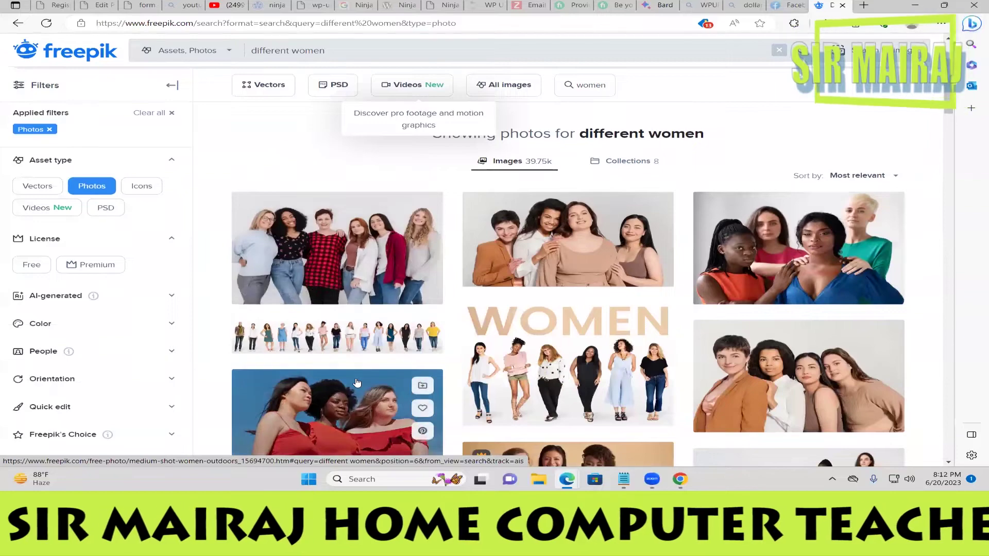
pyautogui.scroll(3, 357, 382)
pyautogui.scroll(-3, 323, 398)
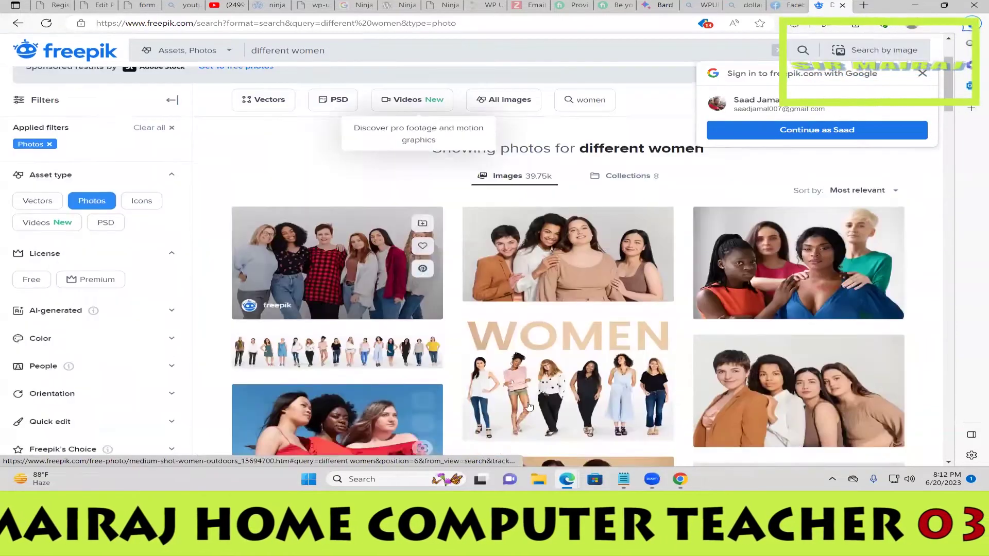
pyautogui.scroll(-3, 323, 398)
pyautogui.scroll(-3, 803, 374)
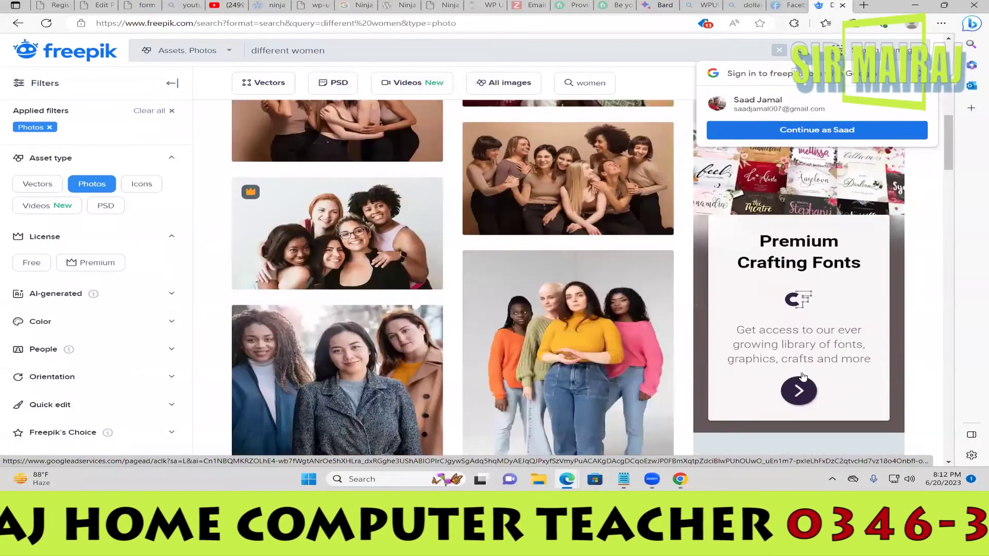
pyautogui.scroll(-3, 714, 348)
pyautogui.moveTo(568, 240)
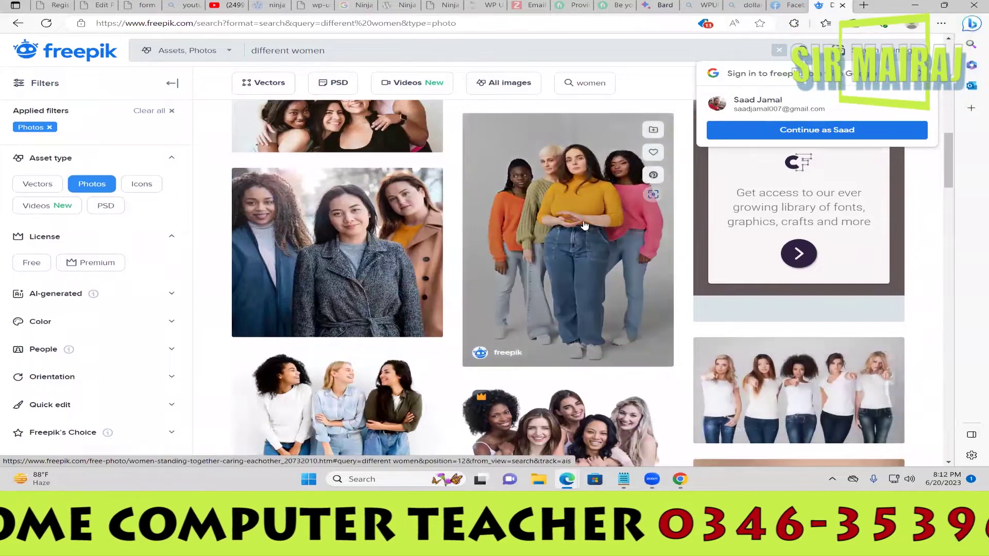
pyautogui.click(584, 225)
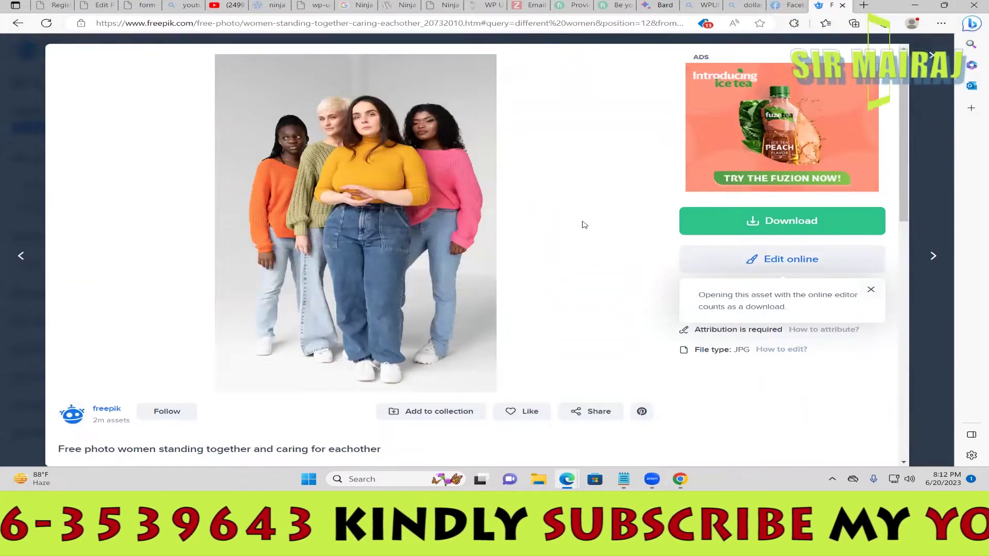
pyautogui.click(864, 225)
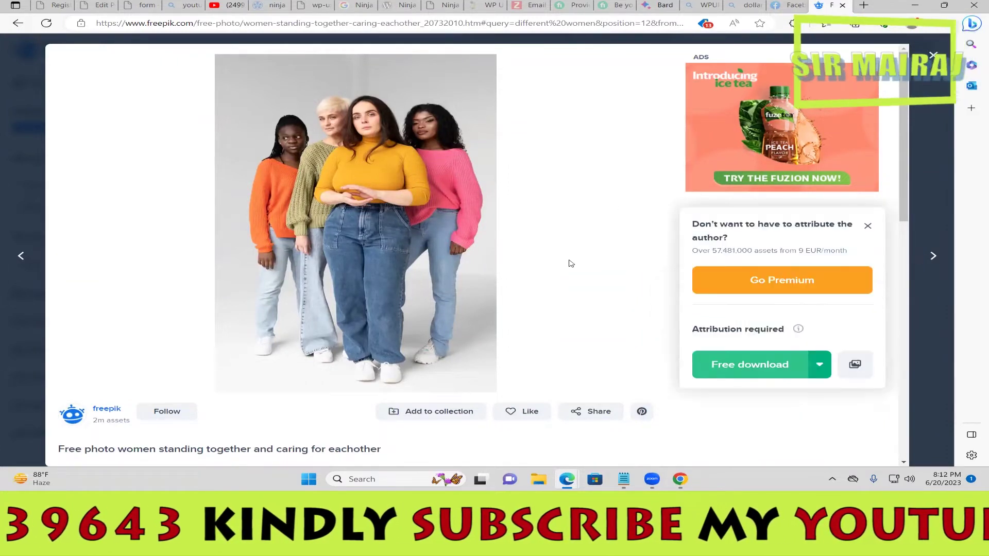
pyautogui.click(756, 372)
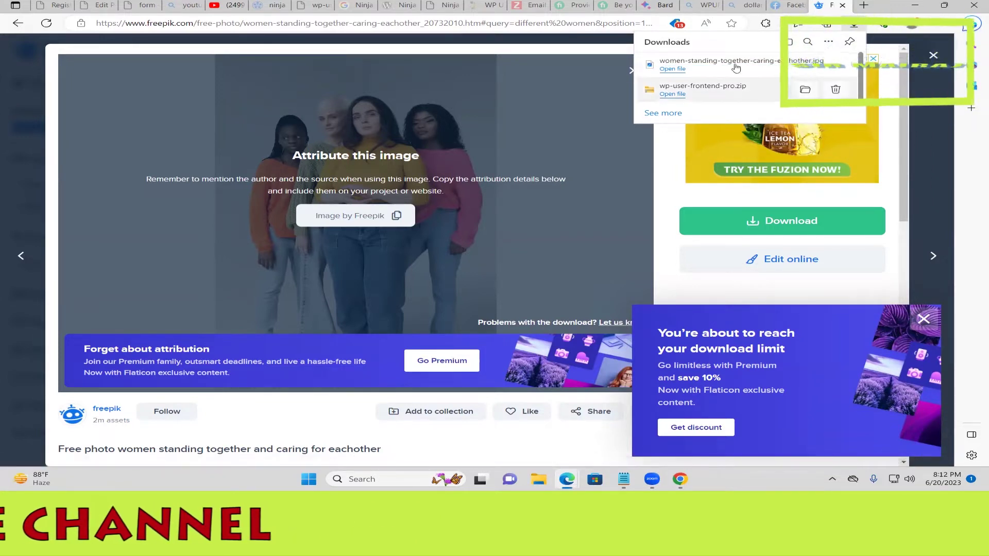
pyautogui.hotkey('ctrl', 'shift', 'Tab')
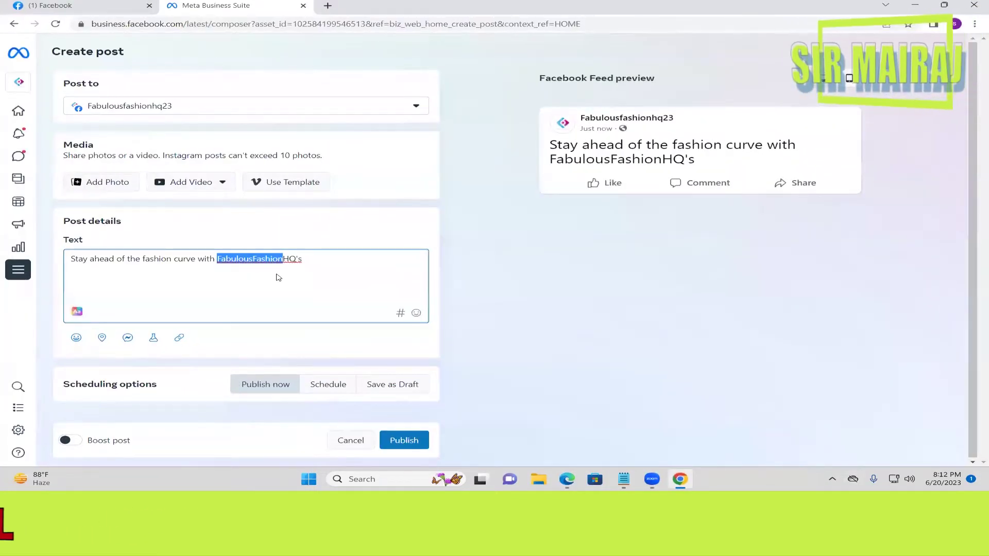
# Add the downloaded women-standing-together photo to the post
pyautogui.click(278, 278)
pyautogui.click(131, 188)
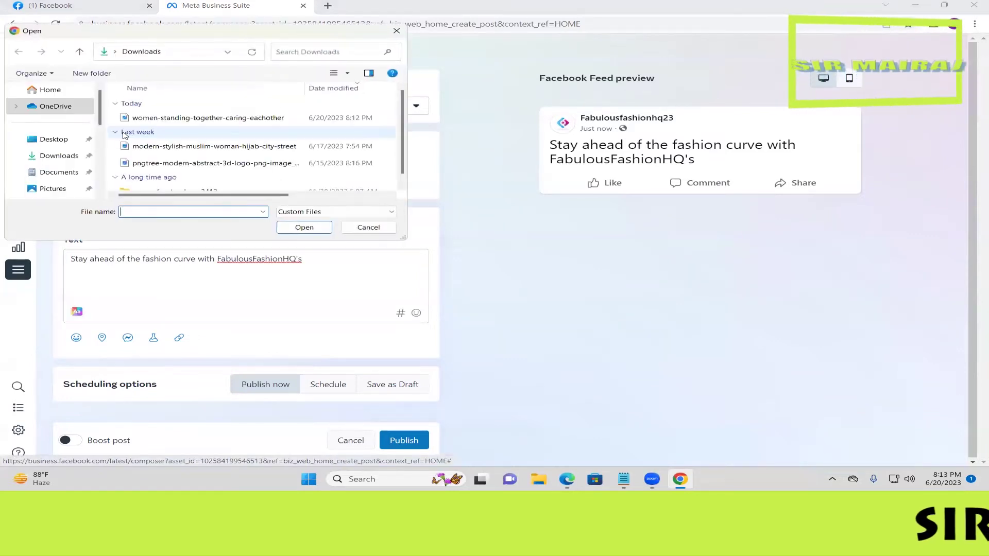
pyautogui.press('Return')
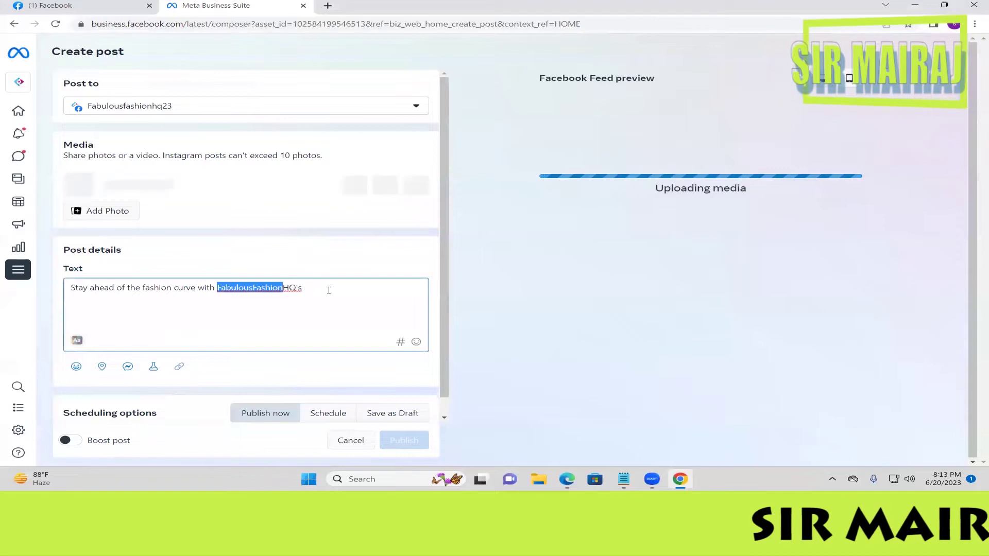
# Delete the existing post text and select the second example's headline in Bard
pyautogui.moveTo(326, 289); pyautogui.dragTo(39, 291)
pyautogui.press('BackSpace')
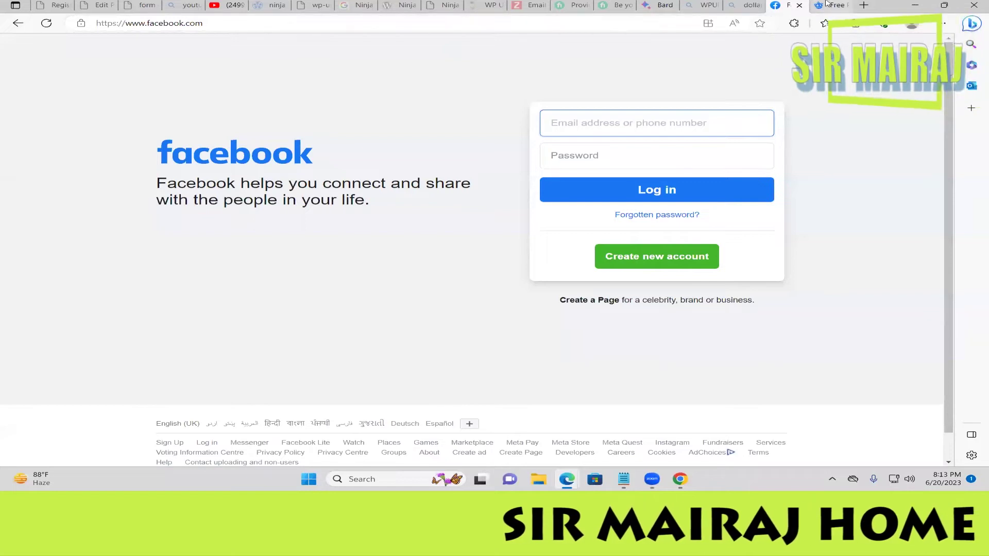
pyautogui.click(675, 6)
pyautogui.moveTo(300, 141); pyautogui.dragTo(571, 152)
pyautogui.hotkey('ctrl', 'c')
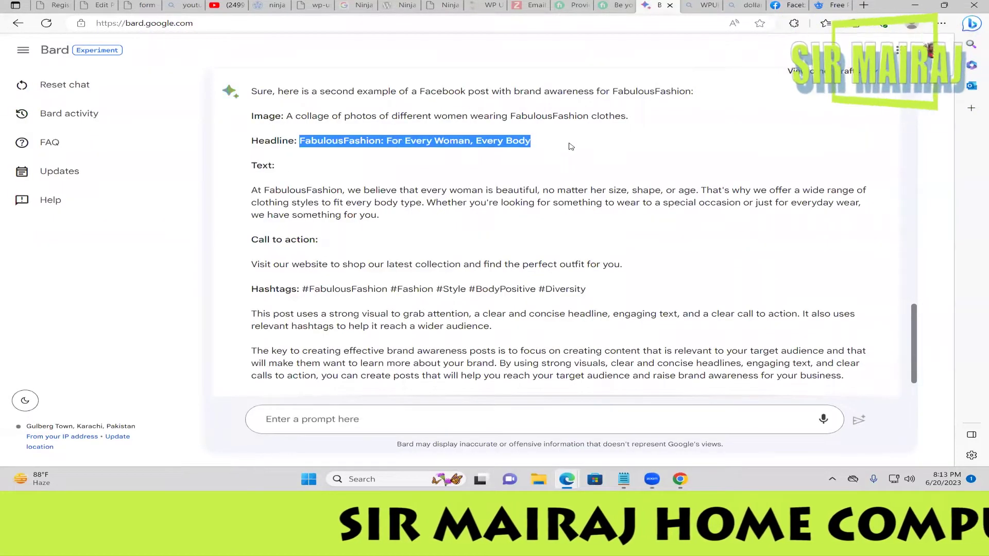
# Paste Bard's headline, then the example's body, call to action and hashtags into the post text
pyautogui.click(914, 2)
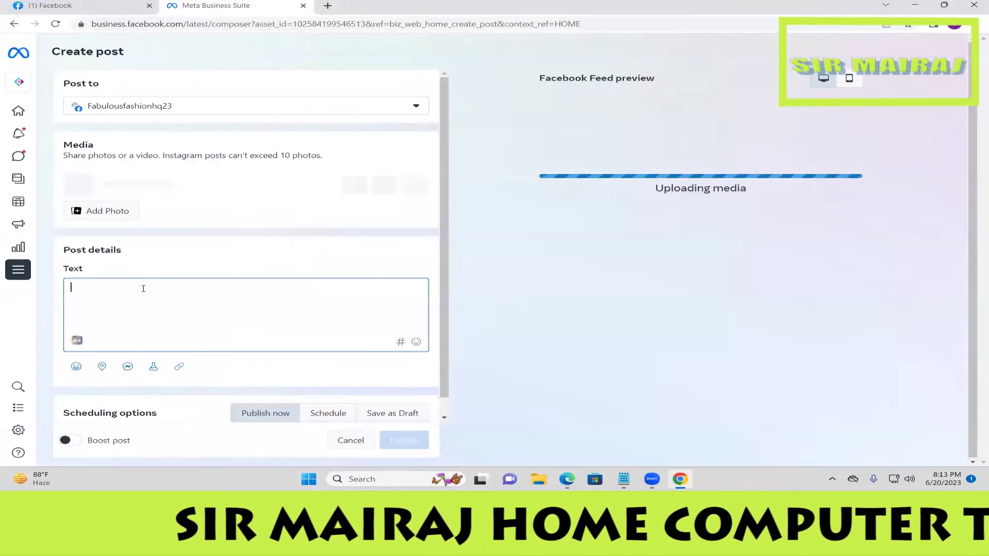
pyautogui.hotkey('ctrl', 'v')
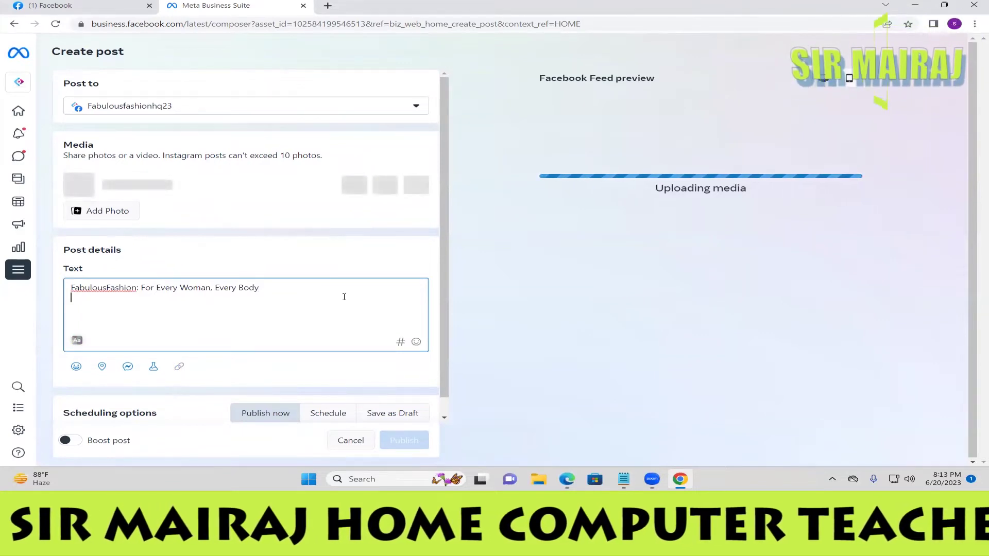
pyautogui.click(627, 480)
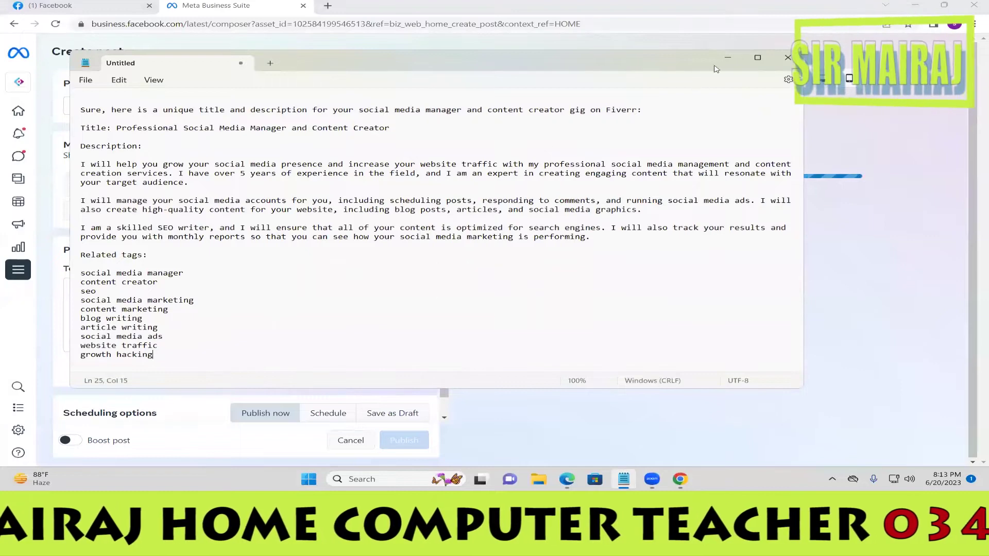
pyautogui.click(727, 58)
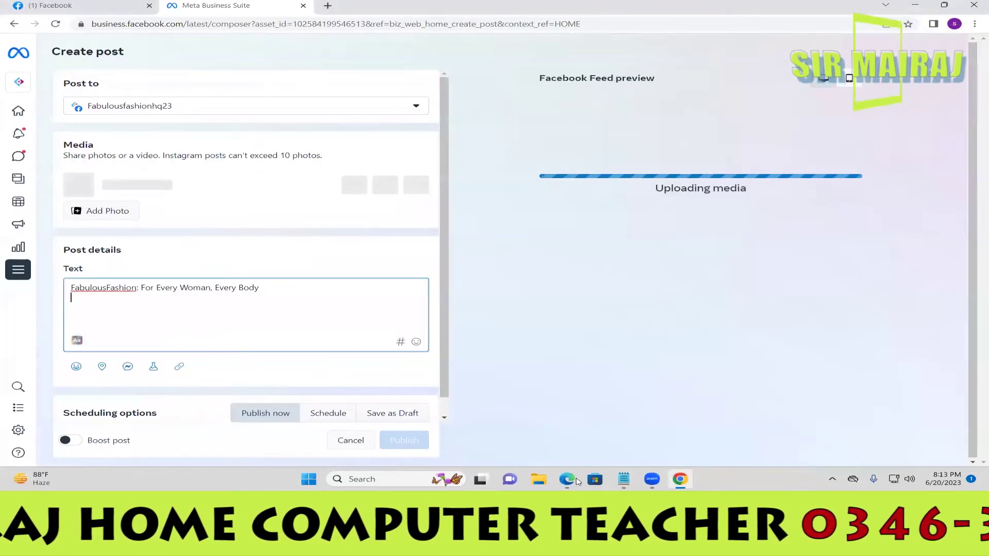
pyautogui.click(577, 481)
pyautogui.moveTo(251, 190)
pyautogui.mouseDown()
pyautogui.moveTo(415, 225)
pyautogui.moveTo(629, 294)
pyautogui.mouseUp()
pyautogui.hotkey('ctrl', 'c')
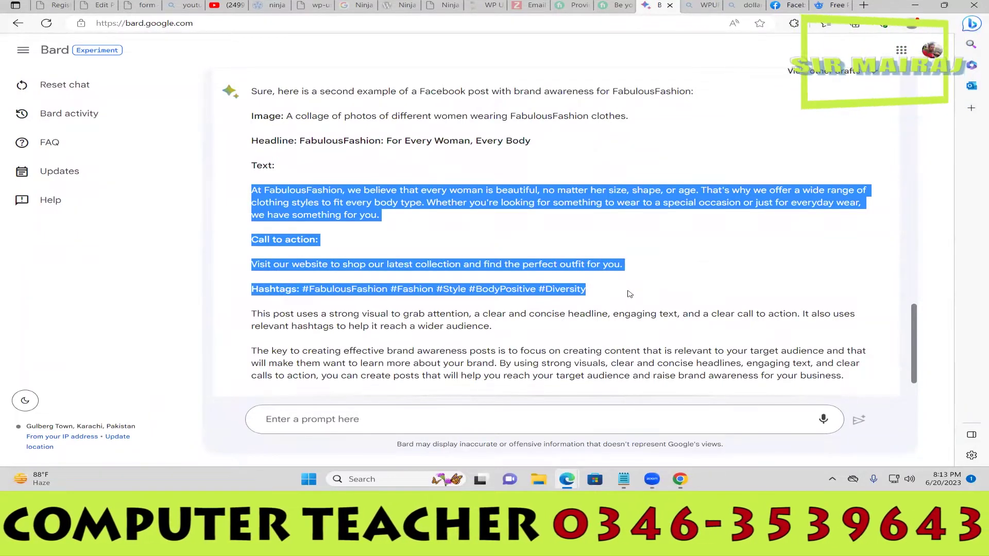
pyautogui.scroll(-1, 629, 294)
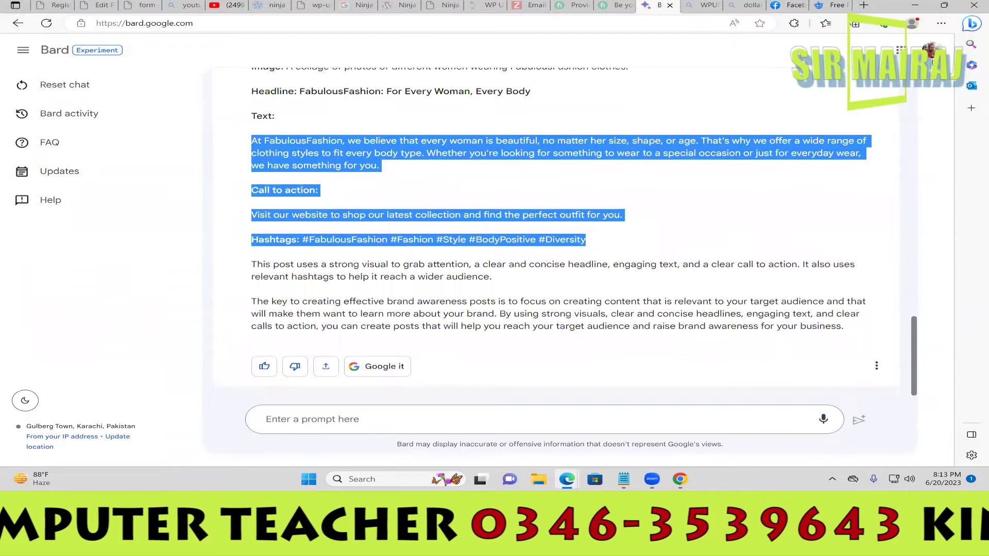
pyautogui.press('super+Down')
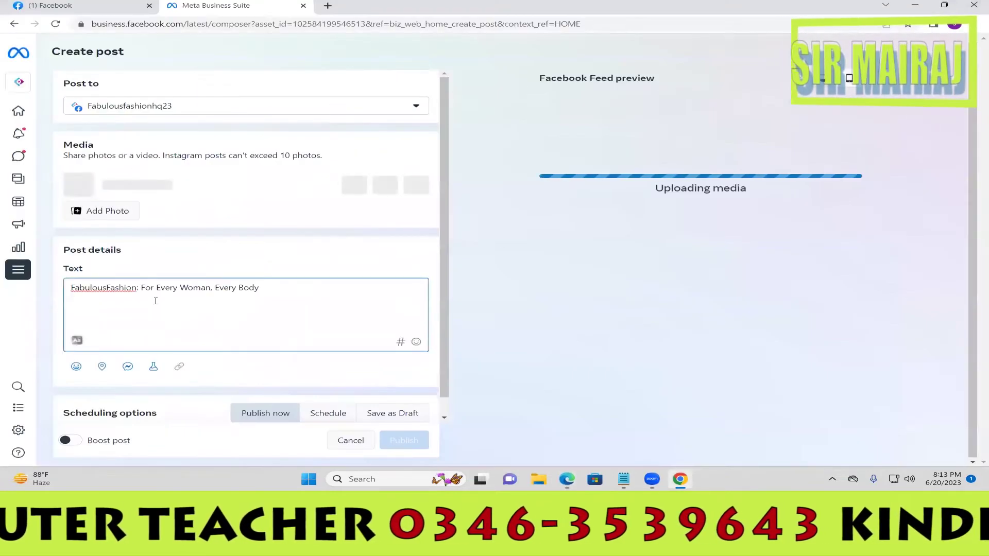
pyautogui.hotkey('ctrl', 'v')
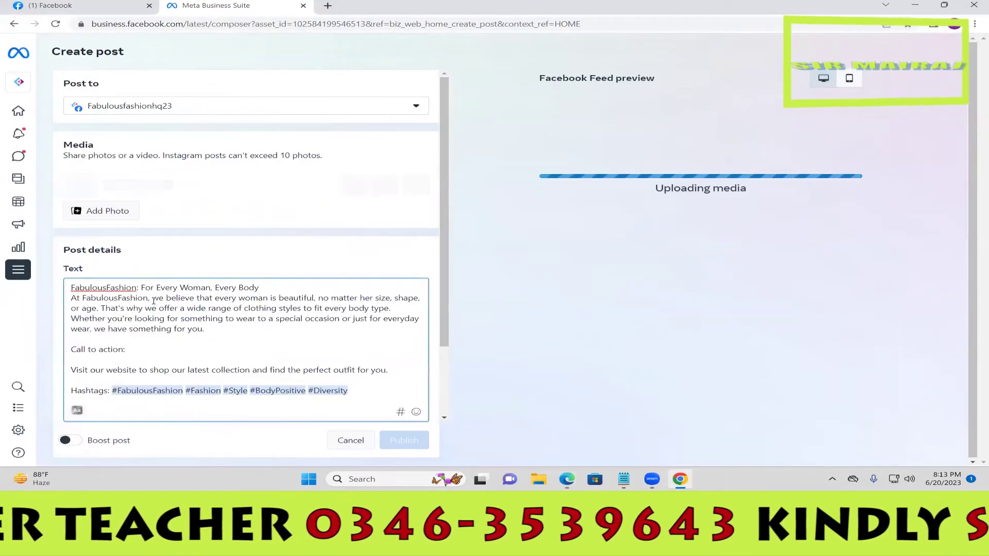
# Remove the 'Call to action:' and 'Hashtags:' labels and extra blank lines from the post text
pyautogui.moveTo(127, 350); pyautogui.dragTo(69, 349)
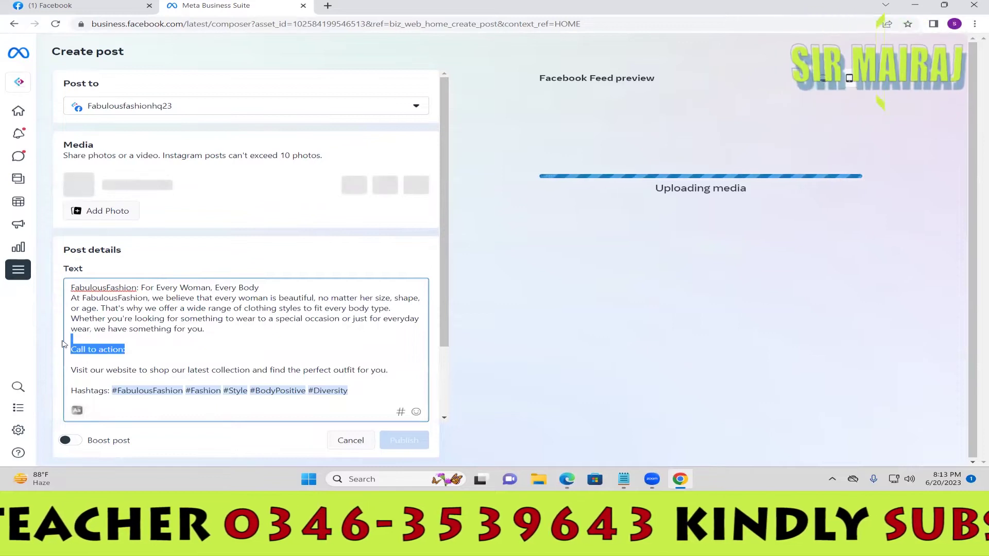
pyautogui.press('BackSpace')
pyautogui.click(74, 360)
pyautogui.press('BackSpace')
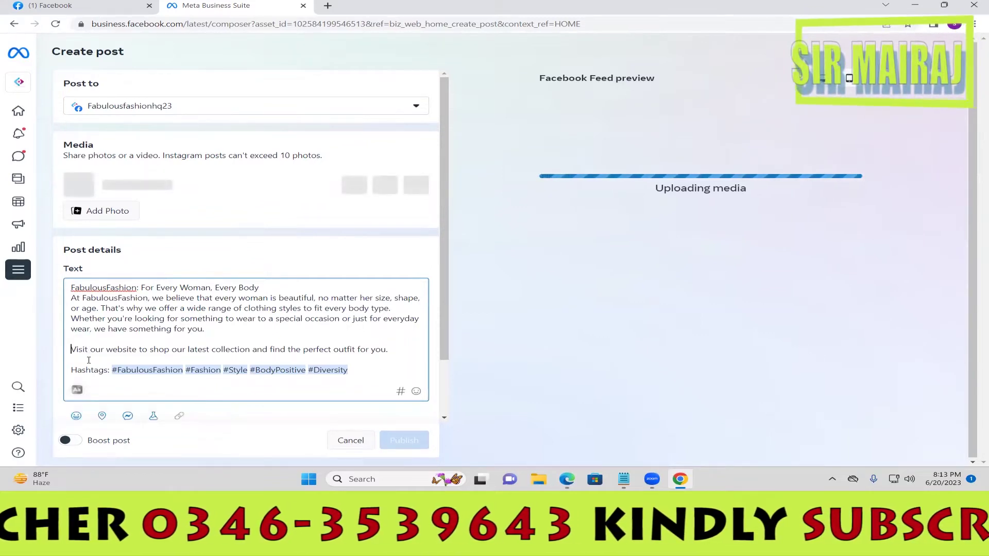
pyautogui.press('BackSpace')
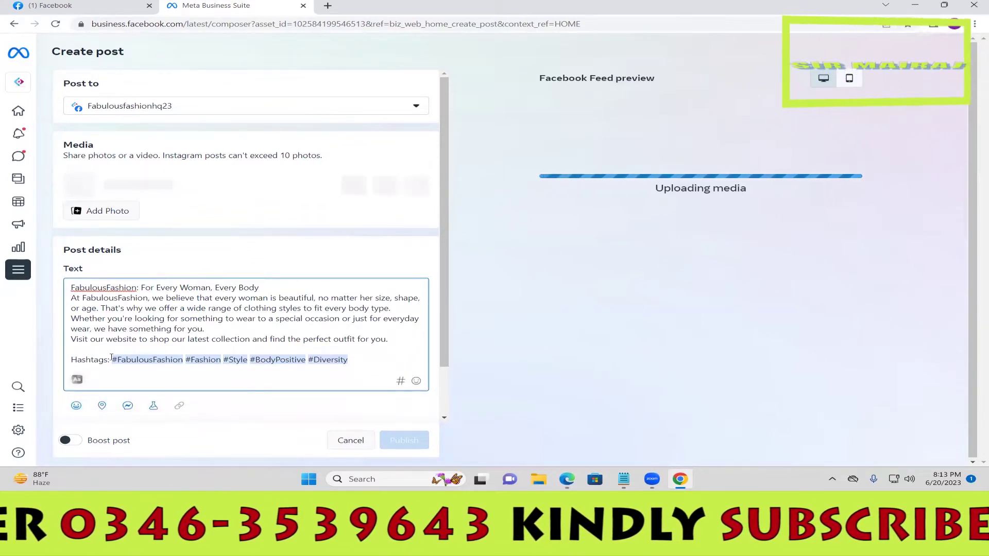
pyautogui.moveTo(112, 360); pyautogui.dragTo(65, 360)
pyautogui.press('BackSpace')
pyautogui.press('BackSpace')
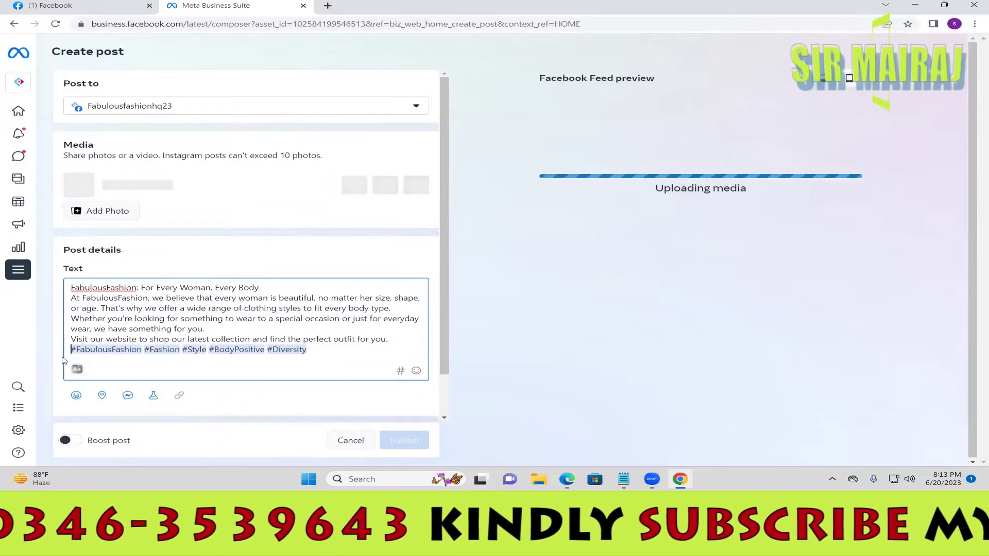
pyautogui.click(349, 351)
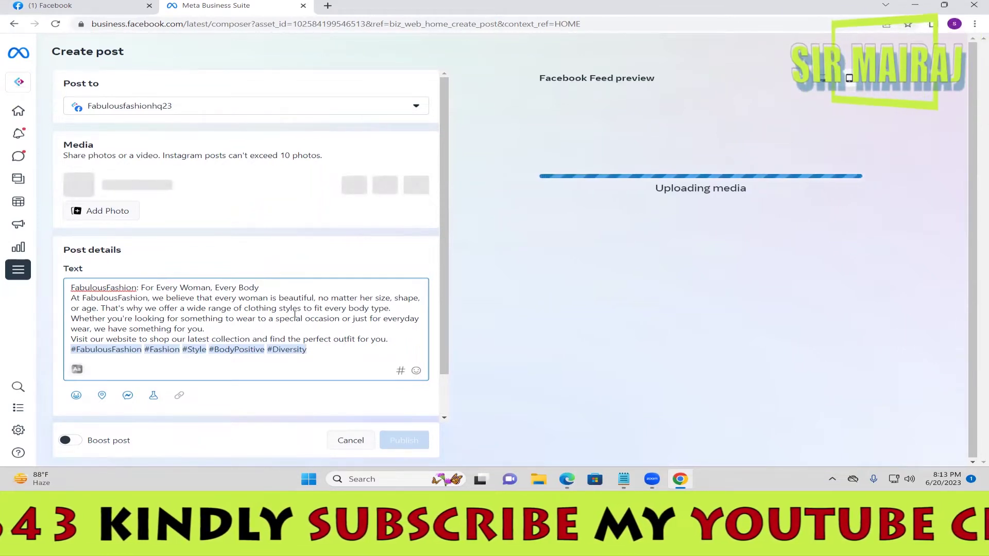
pyautogui.click(790, 294)
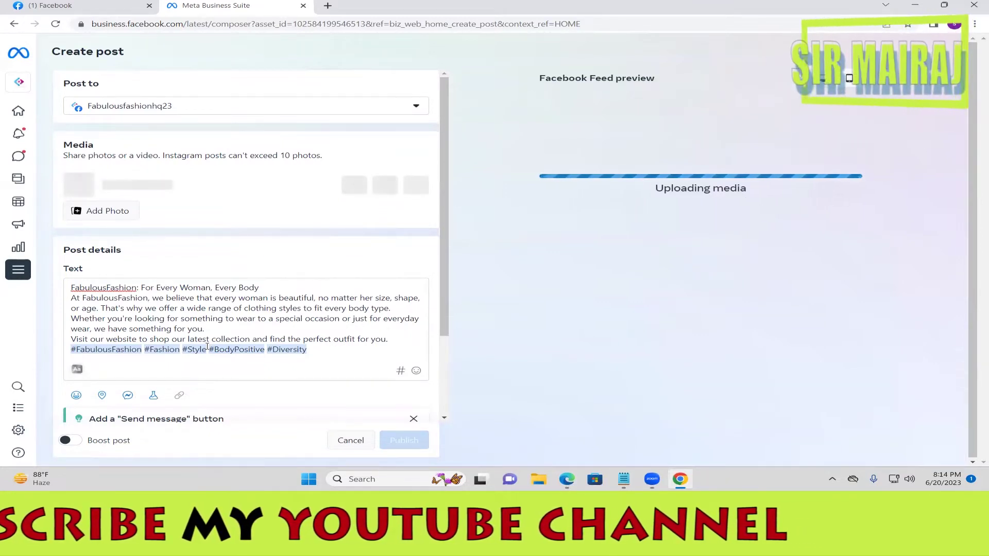
# Review the Facebook Feed preview of the caption and women photo, dismissing the hashtag suggestions
pyautogui.click(386, 340)
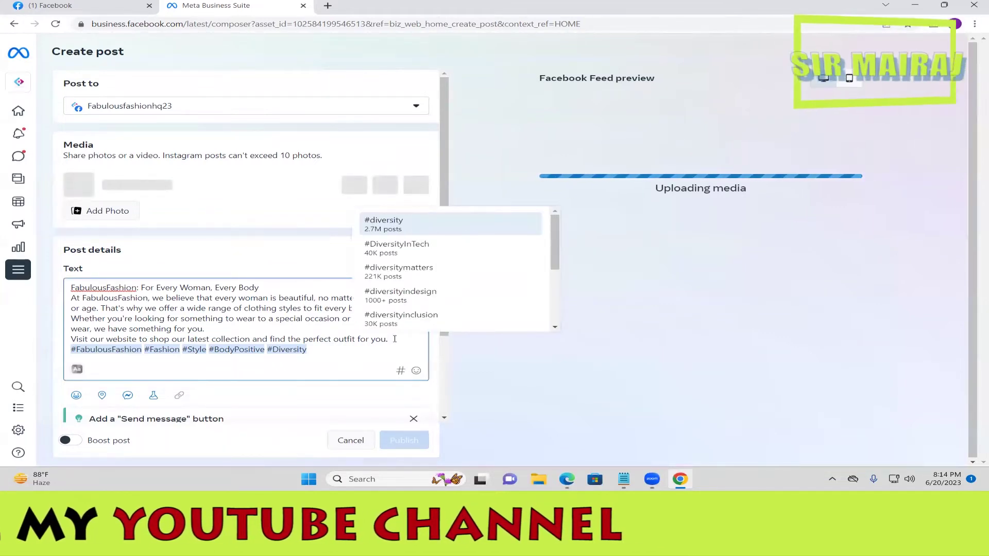
pyautogui.click(830, 238)
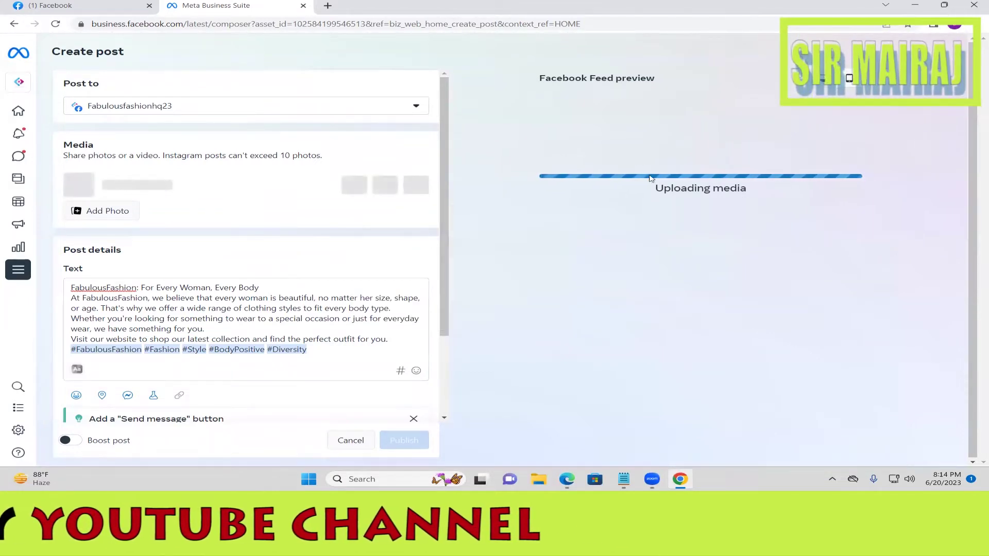
pyautogui.scroll(-2, 316, 384)
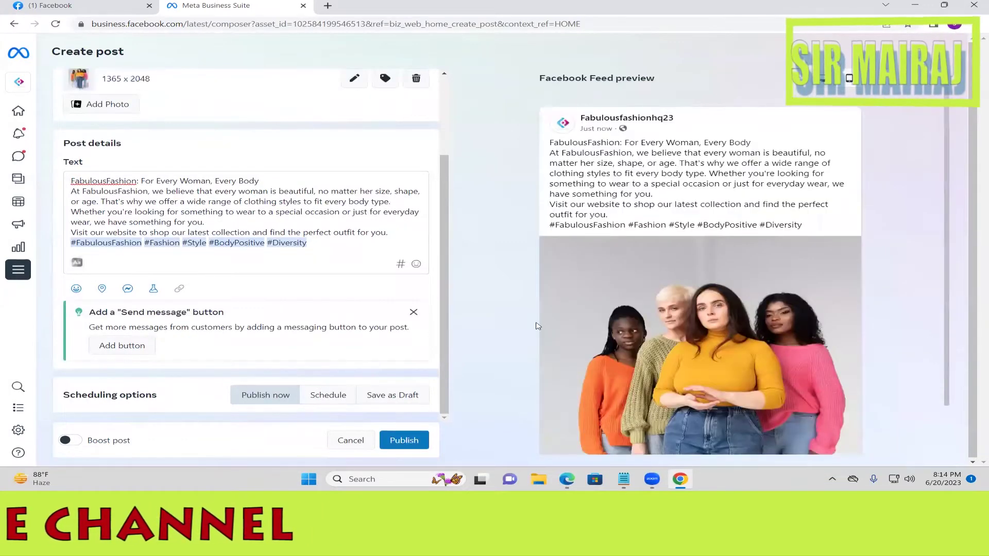
pyautogui.scroll(-1, 528, 324)
pyautogui.scroll(1, 687, 129)
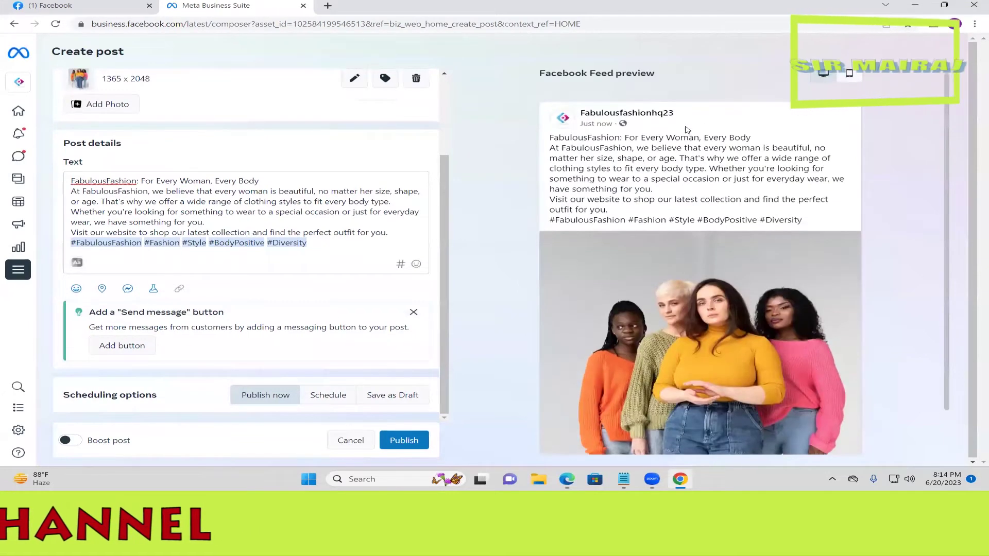
pyautogui.tripleClick(734, 138)
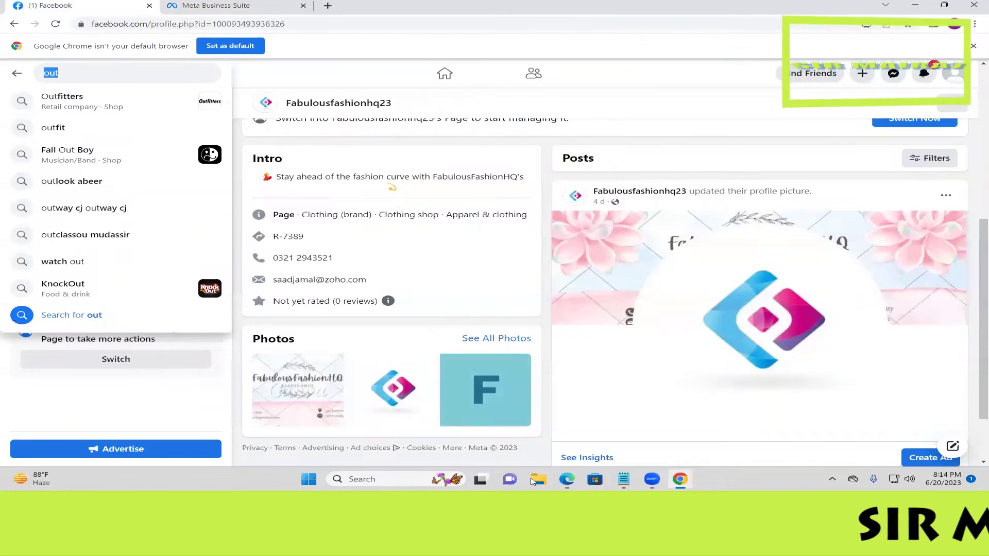
pyautogui.click(562, 481)
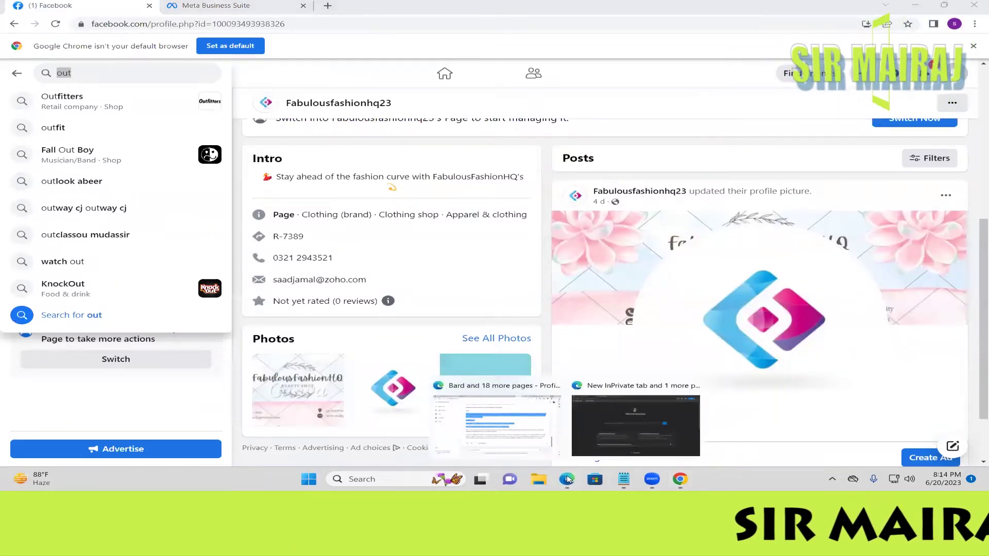
# Ask Bard to rewrite the copied FabulousFashion headline with emoji
pyautogui.click(497, 412)
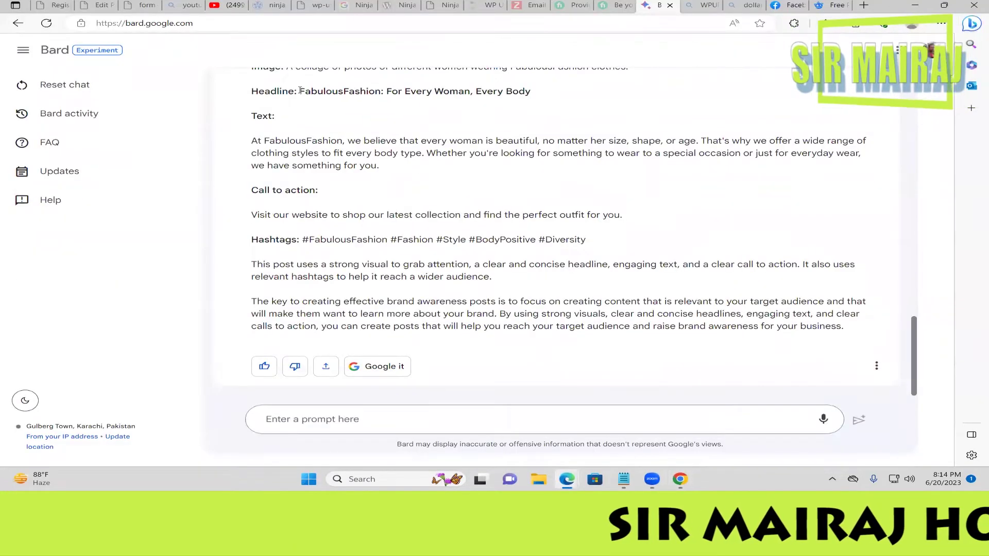
pyautogui.moveTo(299, 91); pyautogui.dragTo(542, 96)
pyautogui.hotkey('ctrl', 'c')
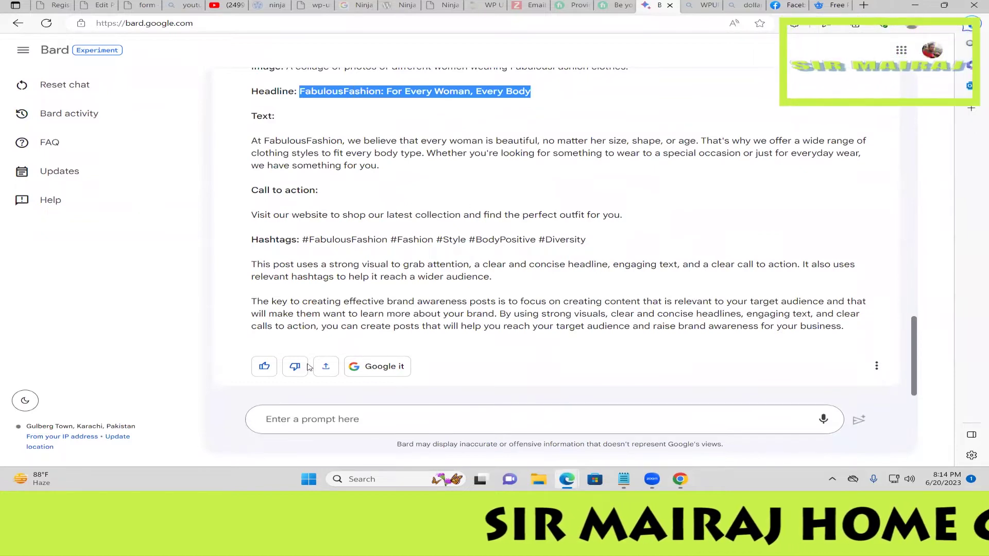
pyautogui.click(302, 420)
pyautogui.hotkey('ctrl', 'v')
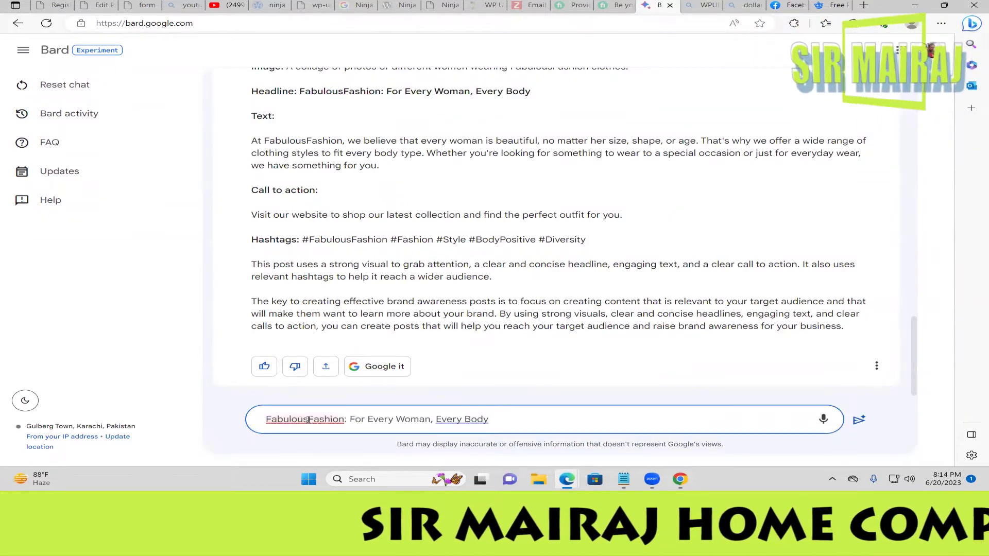
pyautogui.write(' with emo')
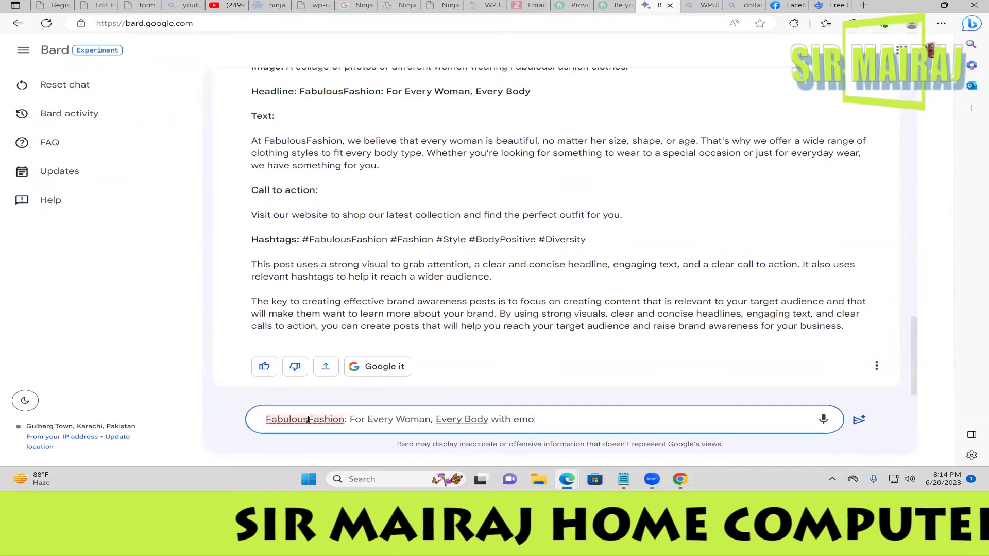
pyautogui.write('ji')
pyautogui.press('Return')
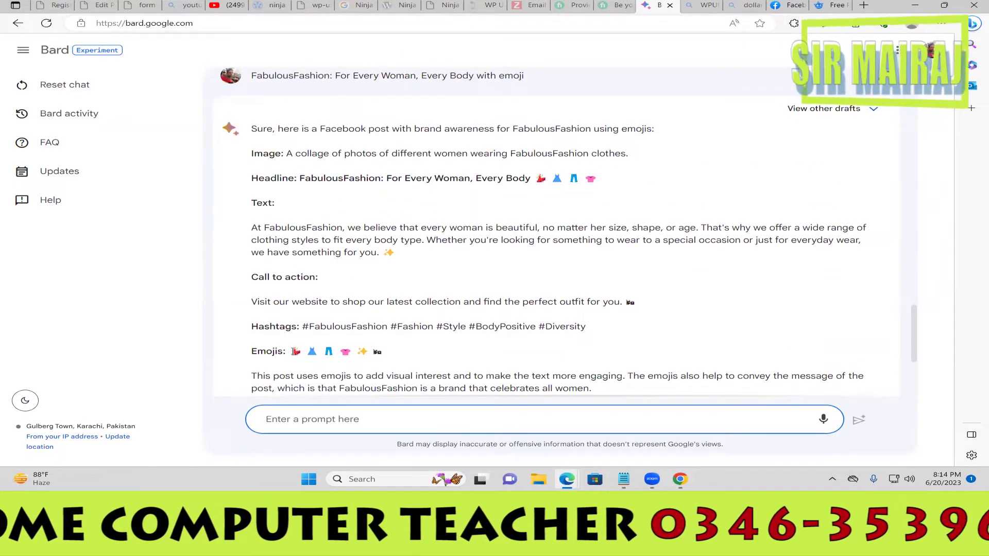
# Select the emojis after the new headline in Bard's reply, then return to Chrome
pyautogui.scroll(-1, 292, 350)
pyautogui.scroll(-2, 292, 350)
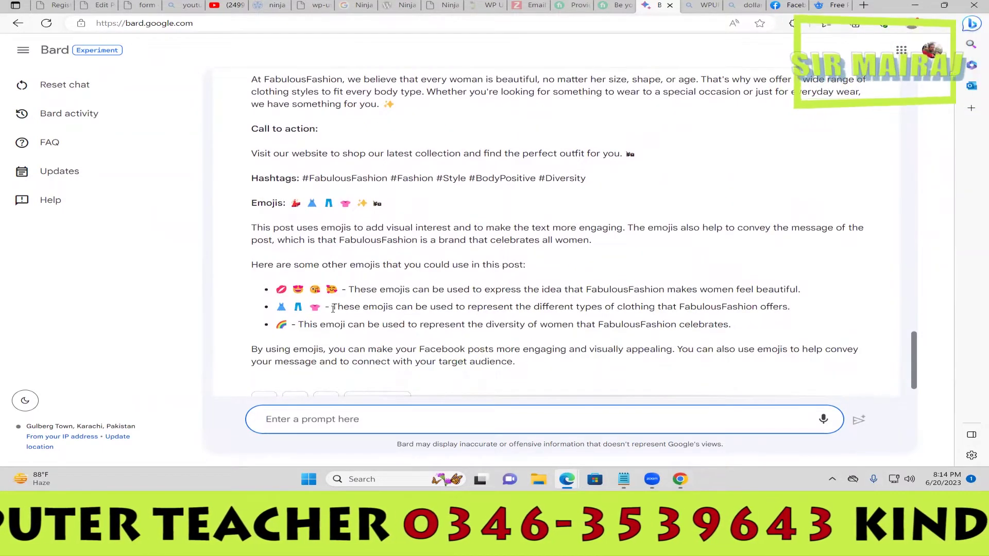
pyautogui.scroll(-1, 340, 308)
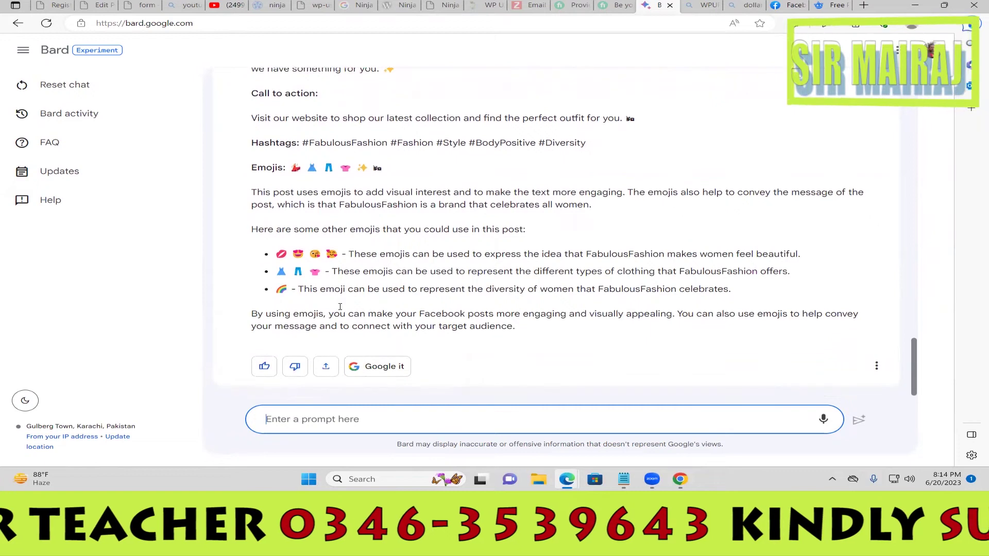
pyautogui.scroll(2, 340, 309)
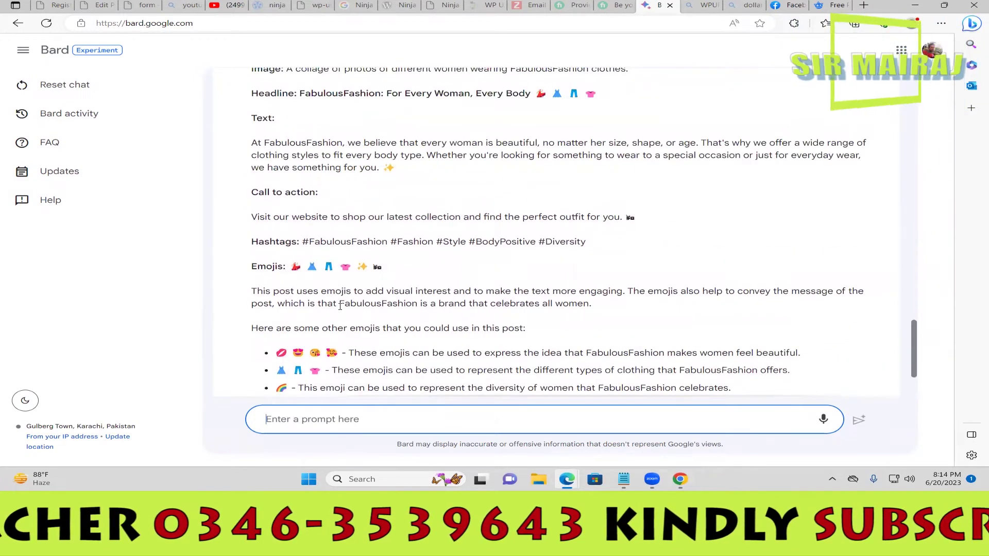
pyautogui.scroll(1, 340, 306)
pyautogui.moveTo(599, 144); pyautogui.dragTo(542, 144)
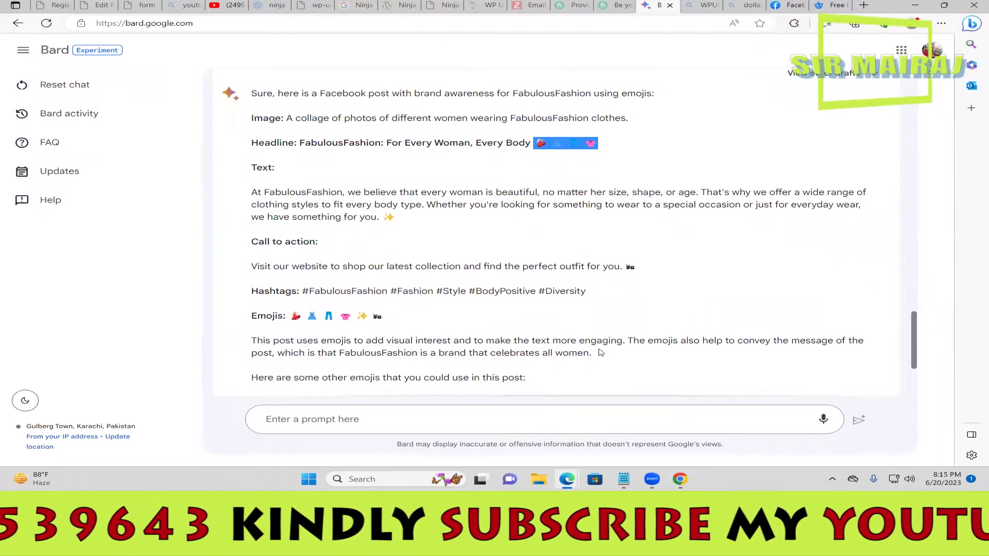
pyautogui.scroll(2, 601, 352)
pyautogui.scroll(-4, 602, 360)
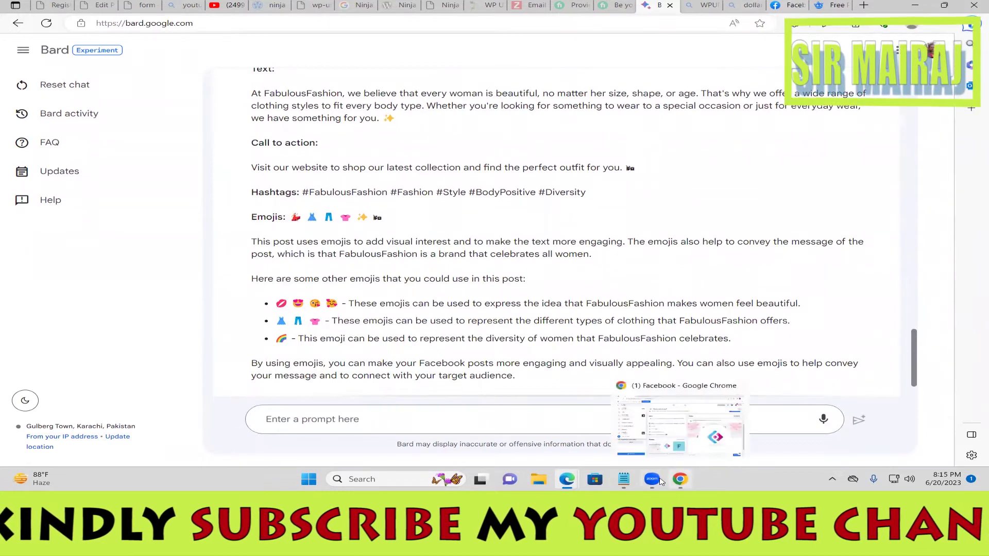
pyautogui.click(680, 479)
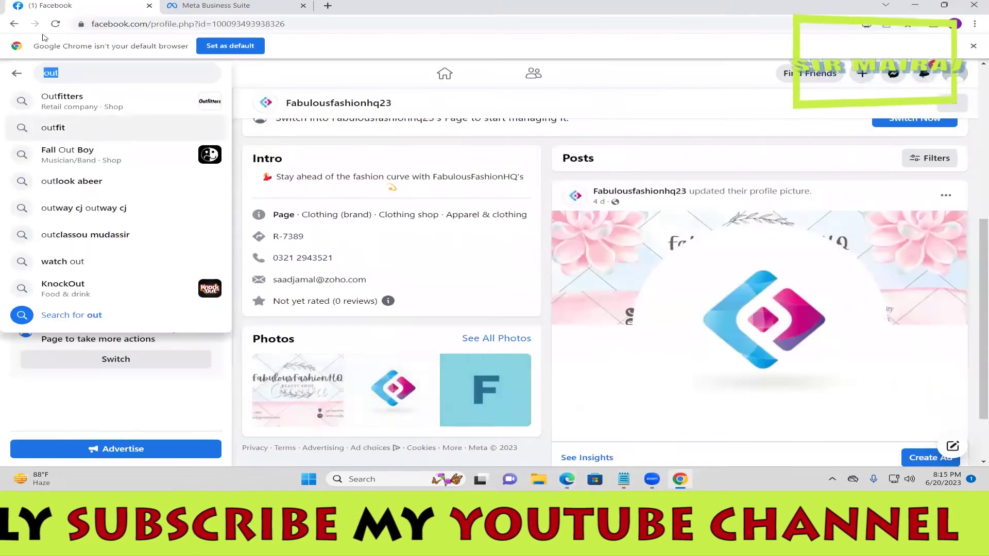
# Paste the four clothing emojis after 'Every Body' and add a blank line below the headline
pyautogui.click(216, 7)
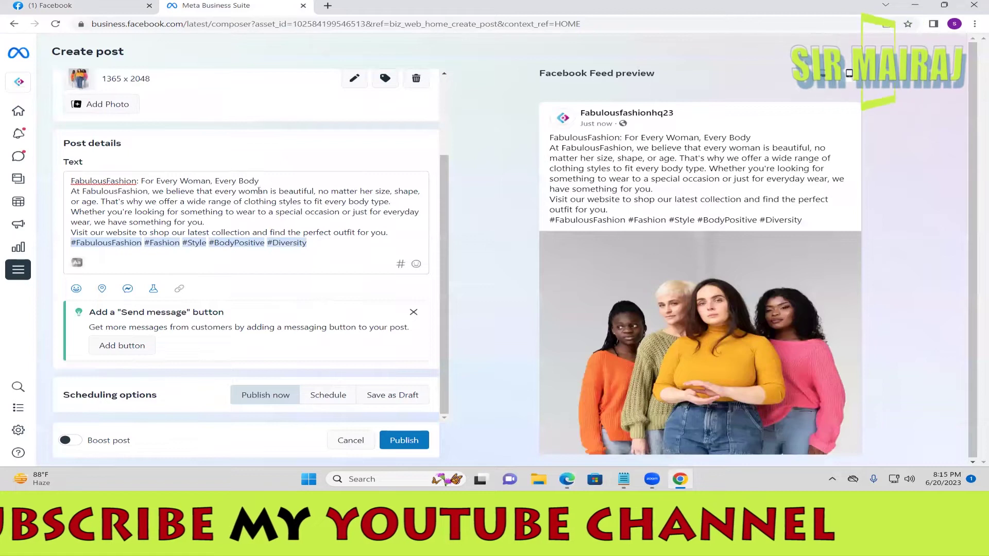
pyautogui.click(283, 181)
pyautogui.hotkey('ctrl', 'v')
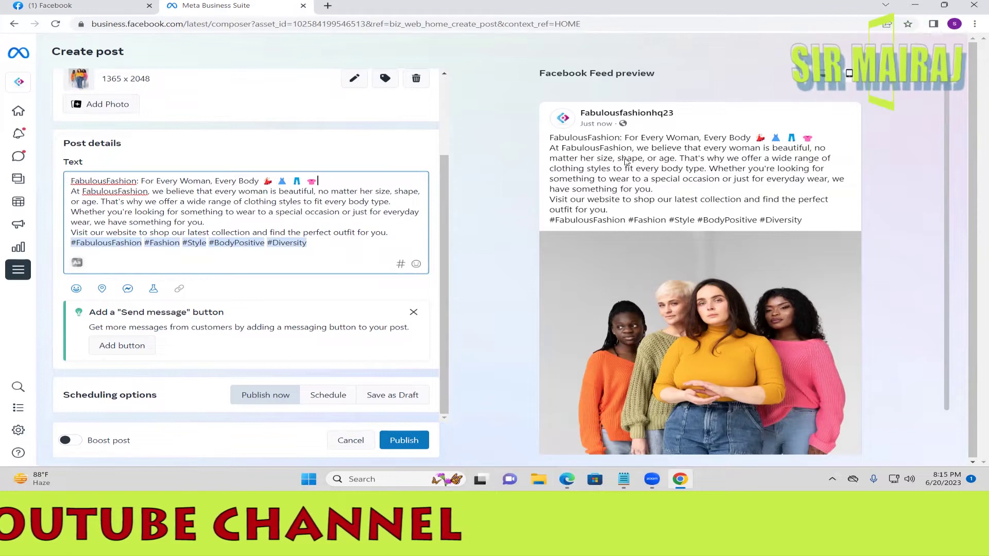
pyautogui.press('Return')
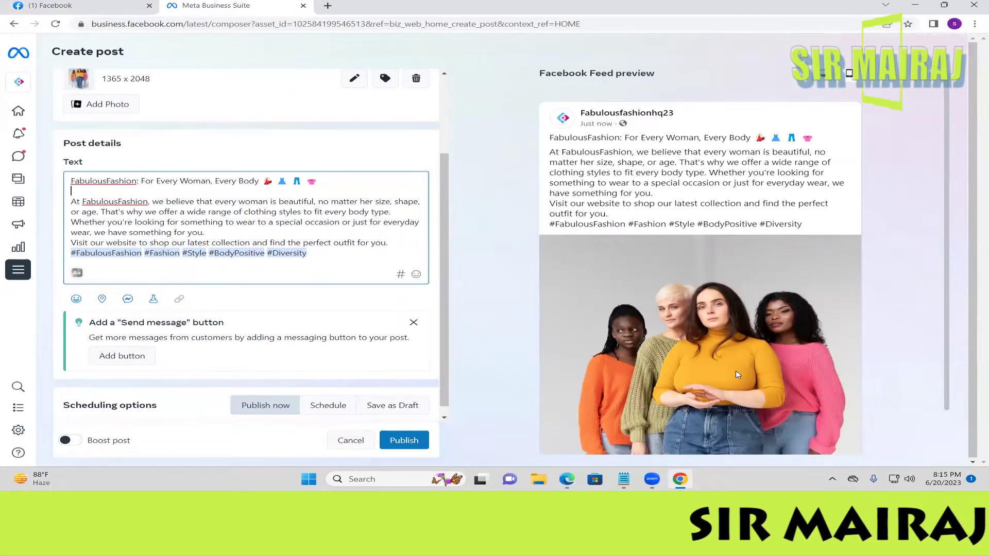
# Attach a Get messages button to the post under Send message
pyautogui.scroll(-1, 771, 382)
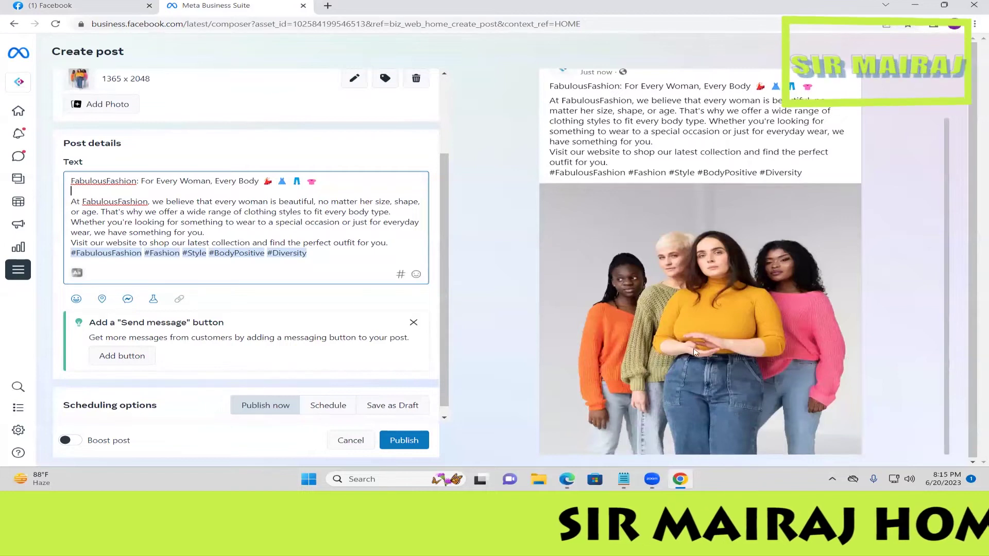
pyautogui.scroll(-1, 152, 412)
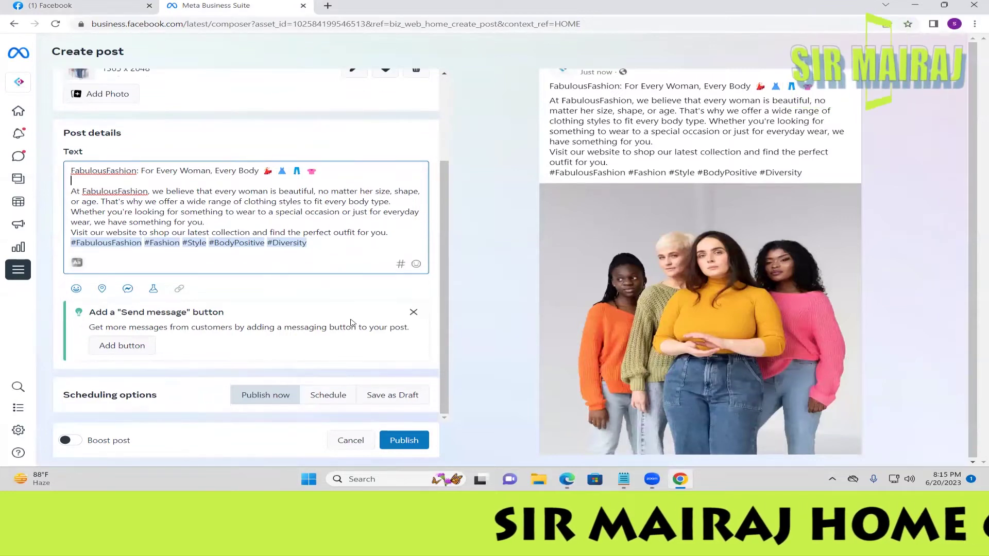
pyautogui.click(140, 348)
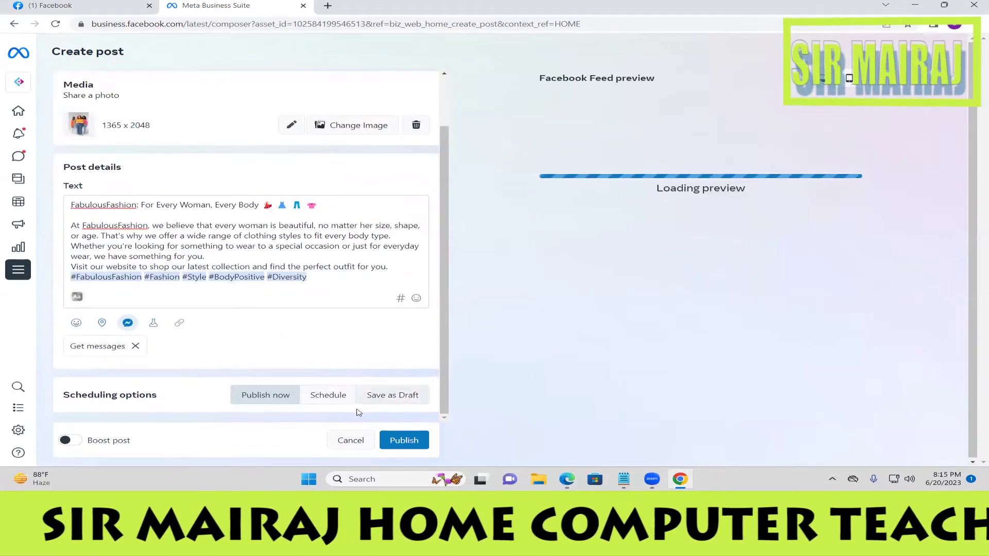
# Publish the FabulousFashion post immediately, not scheduled, and dismiss the confirmation
pyautogui.click(324, 397)
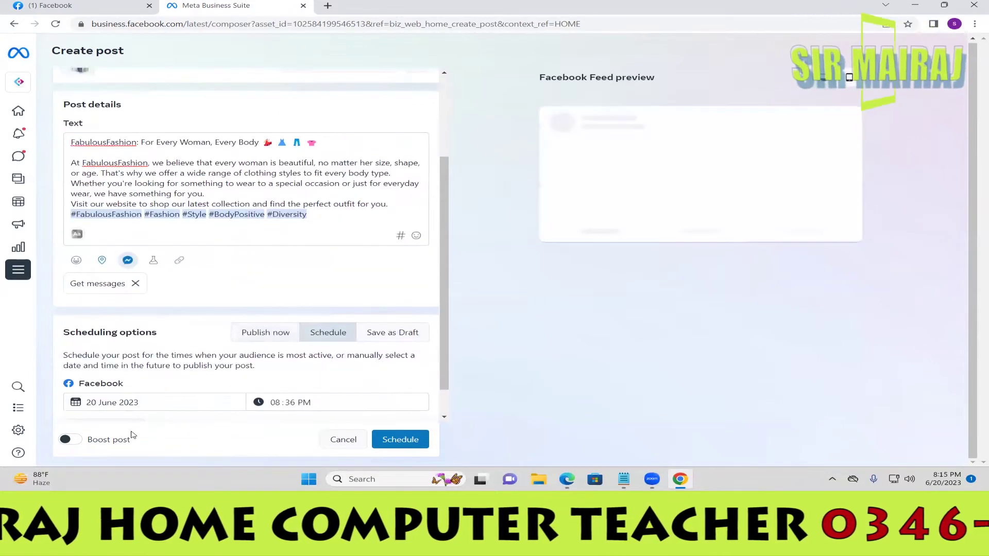
pyautogui.click(266, 334)
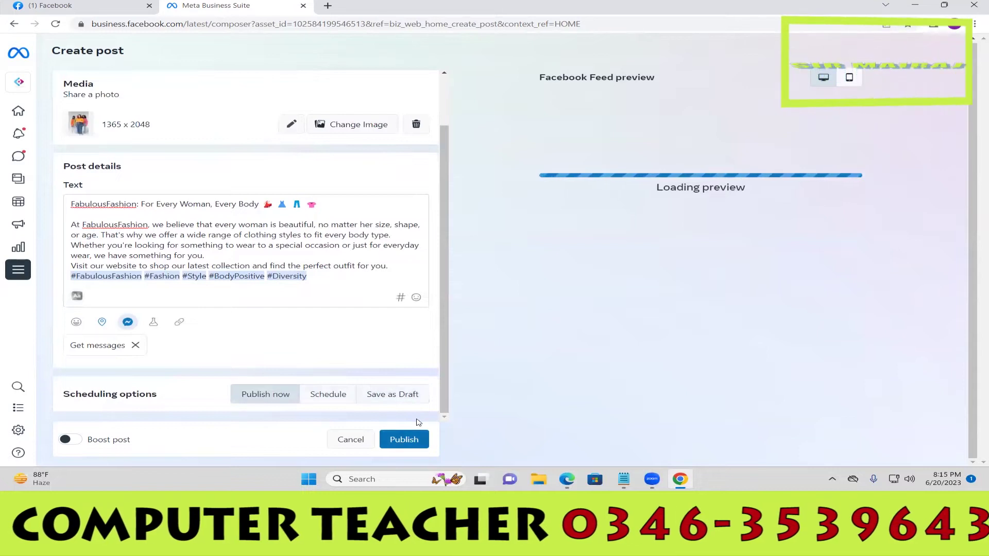
pyautogui.click(416, 433)
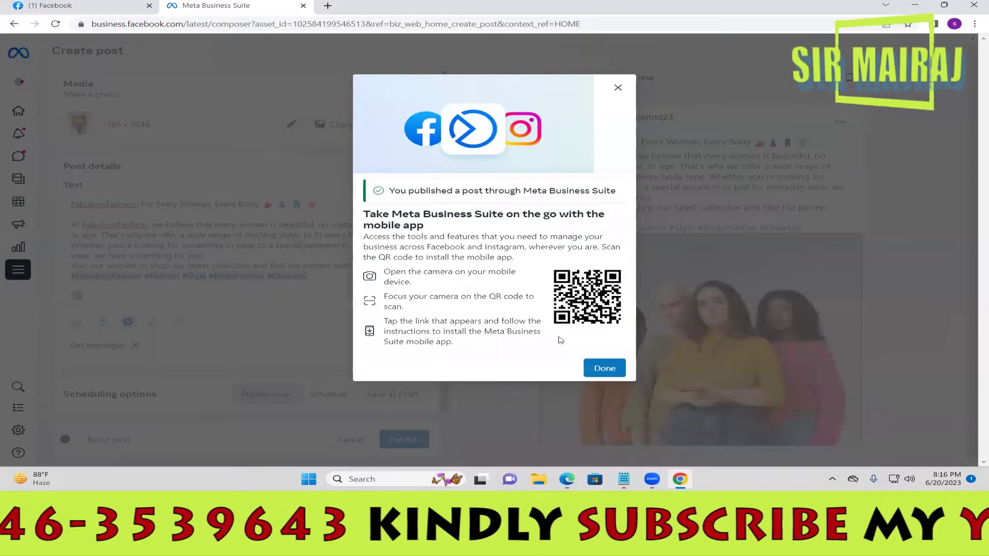
pyautogui.click(591, 366)
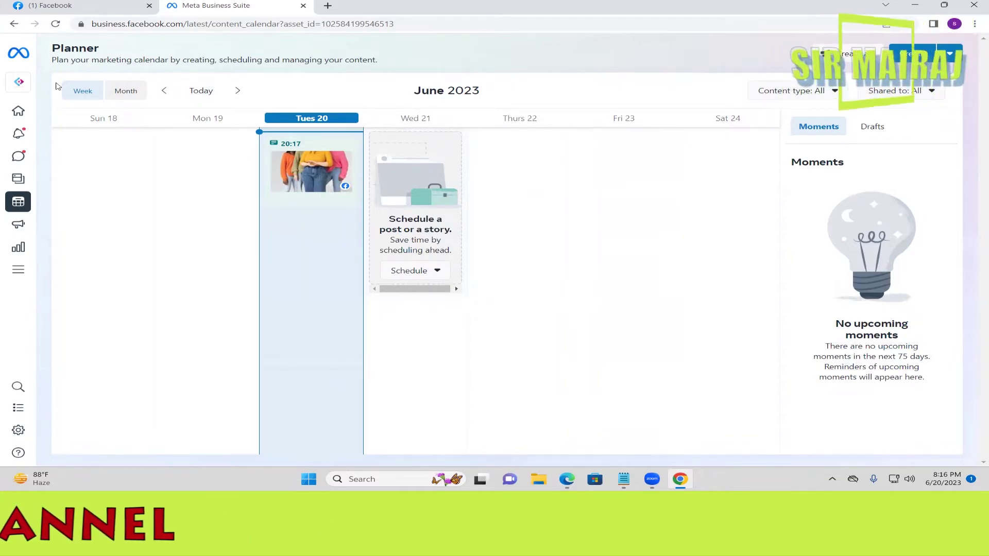
# Open the Planner from Home and switch it to the June 2023 month view
pyautogui.click(20, 111)
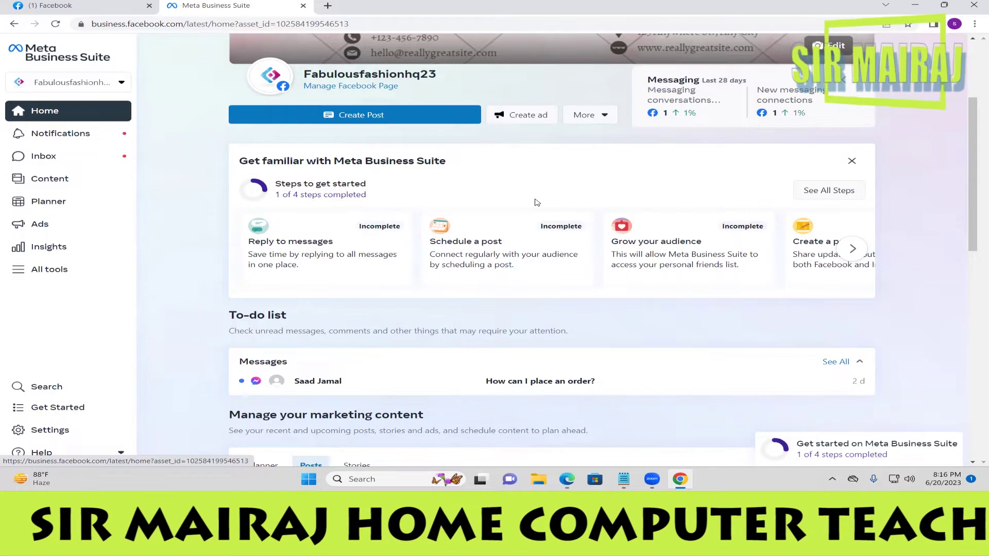
pyautogui.scroll(2, 512, 207)
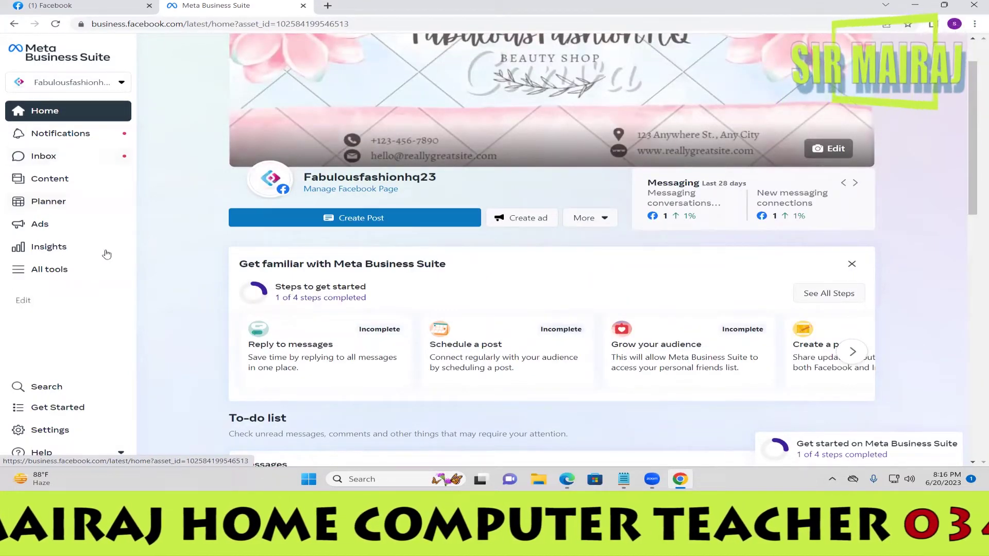
pyautogui.click(56, 201)
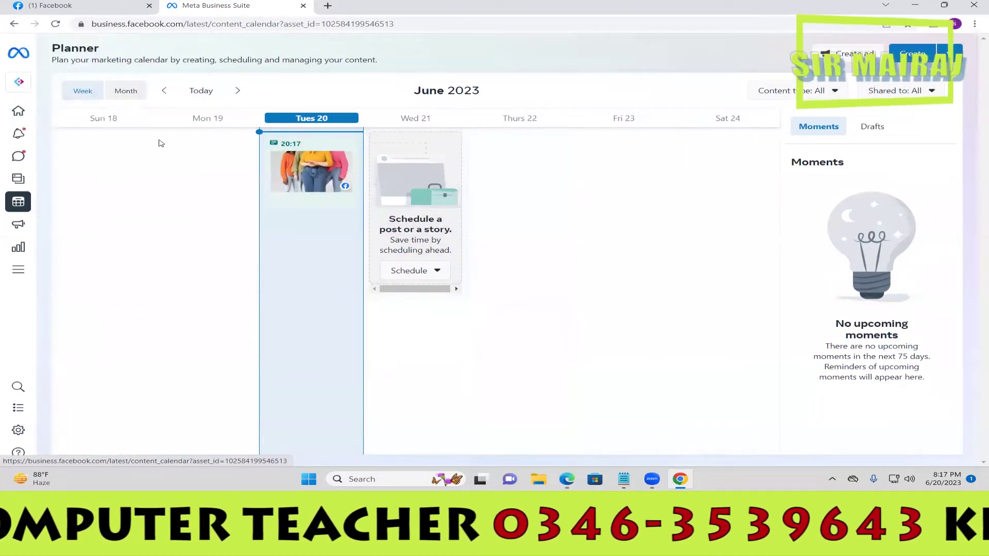
pyautogui.click(127, 91)
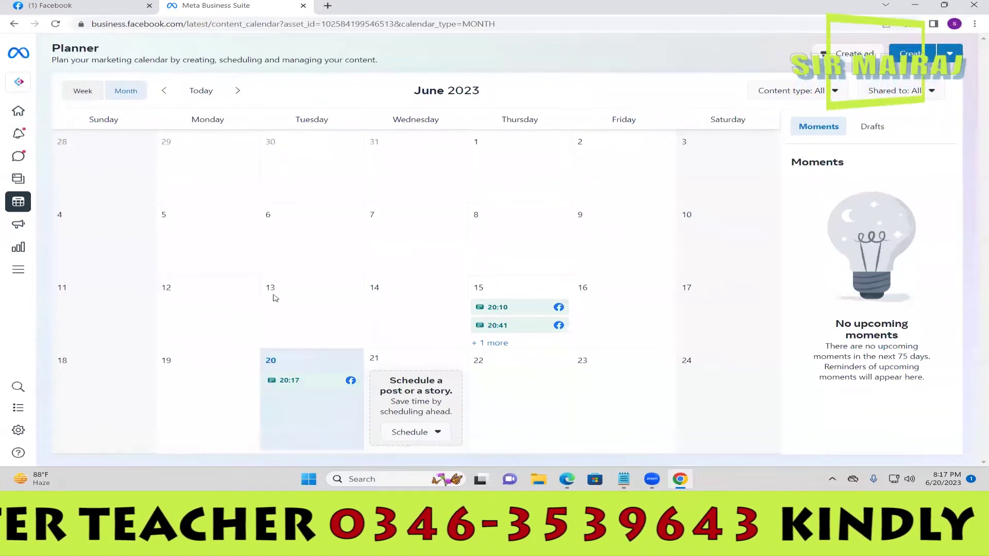
pyautogui.scroll(-1, 484, 340)
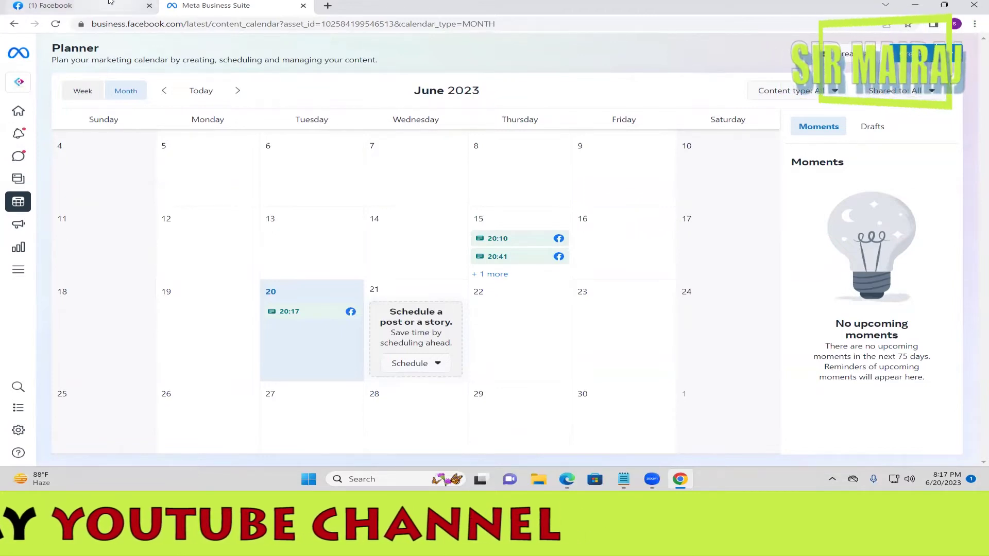
pyautogui.click(77, 5)
pyautogui.scroll(-2, 558, 316)
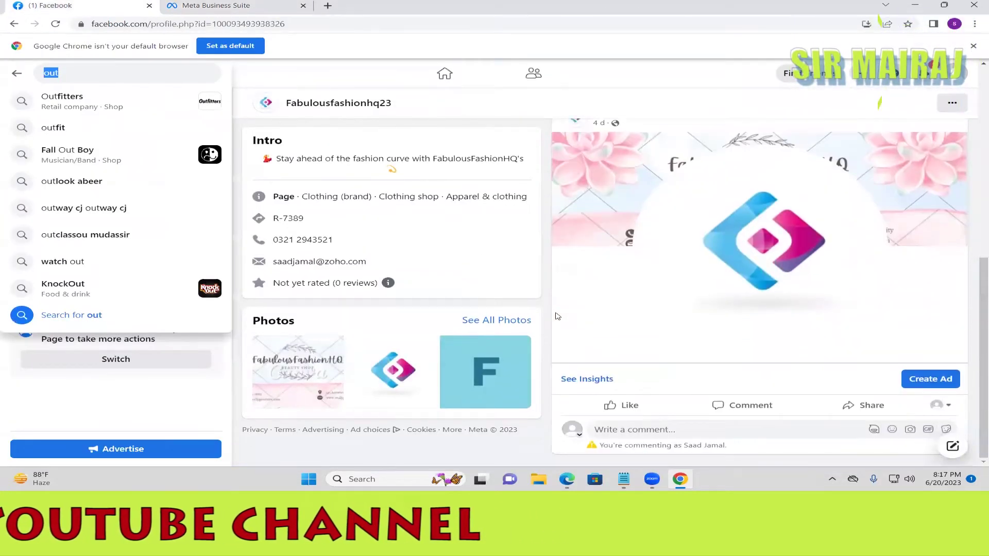
pyautogui.scroll(3, 557, 316)
pyautogui.scroll(3, 557, 316)
pyautogui.click(216, 5)
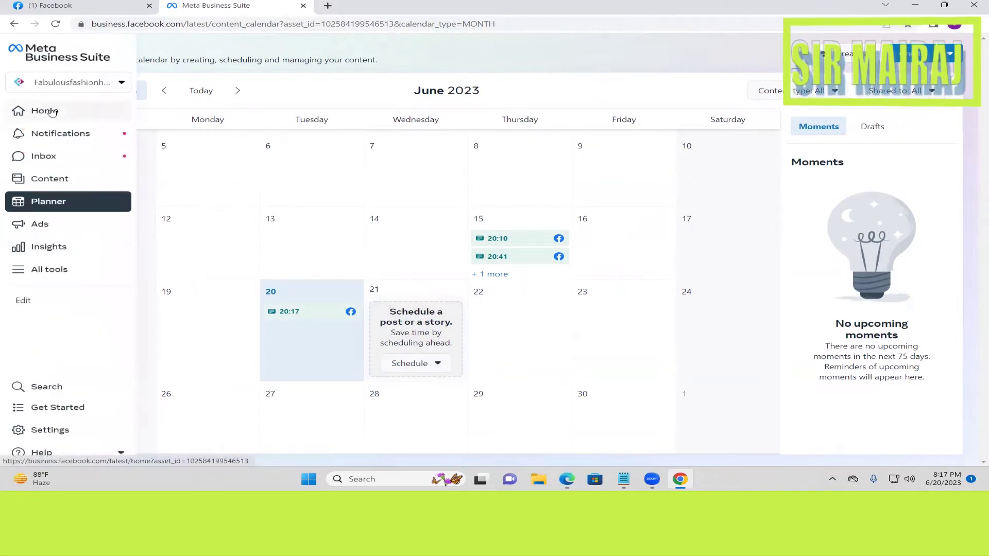
# Go to the Business Suite home page and show the page's recent stories
pyautogui.click(44, 110)
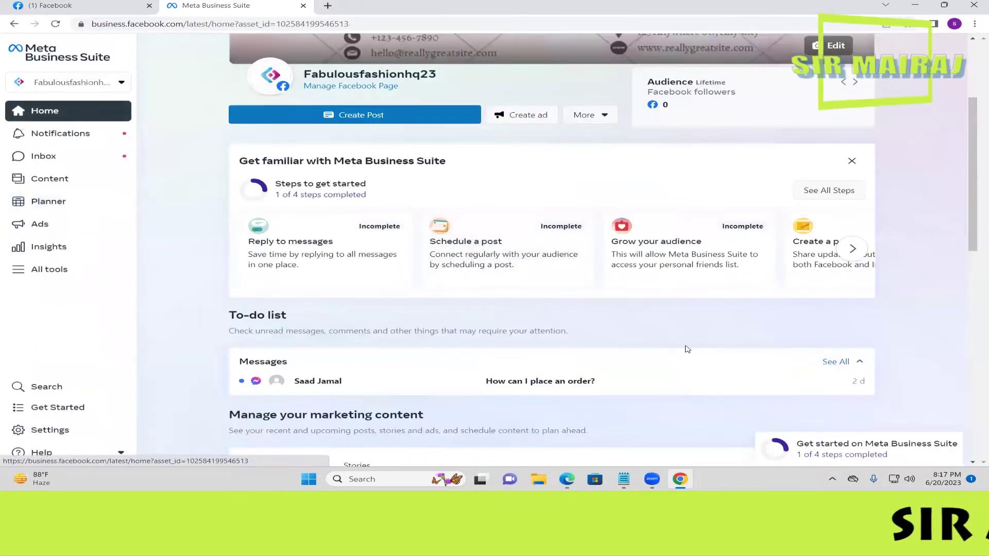
pyautogui.scroll(-3, 685, 349)
pyautogui.scroll(-2, 686, 349)
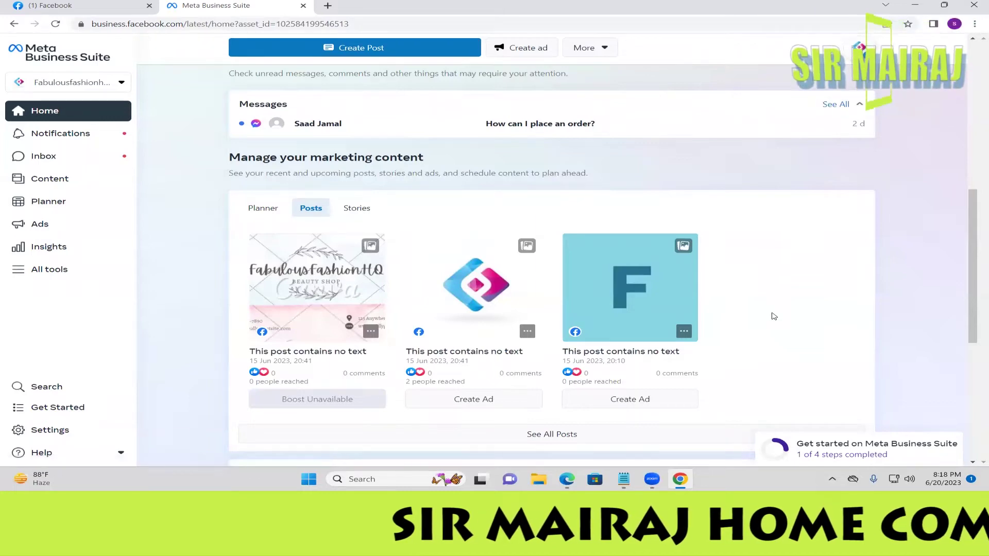
pyautogui.scroll(-2, 774, 316)
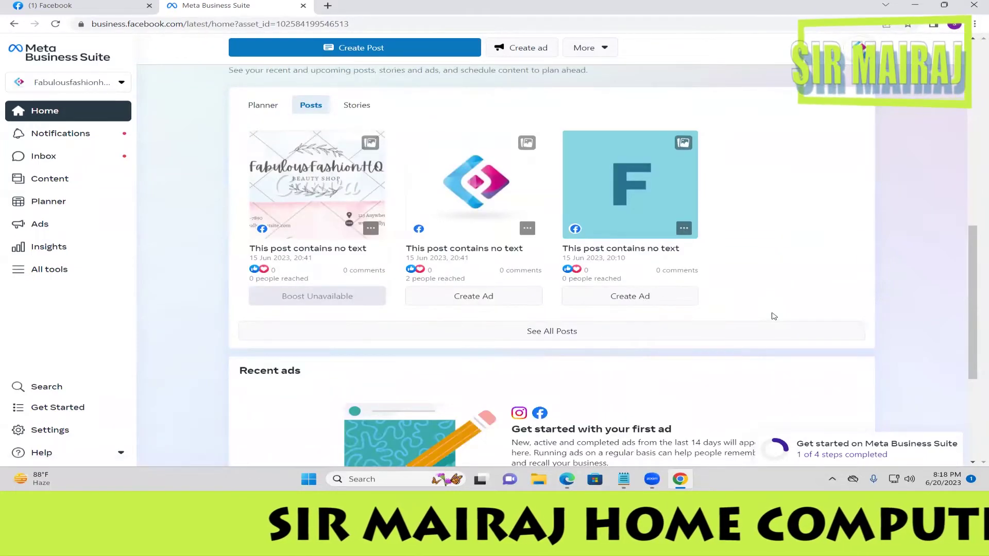
pyautogui.scroll(2, 774, 315)
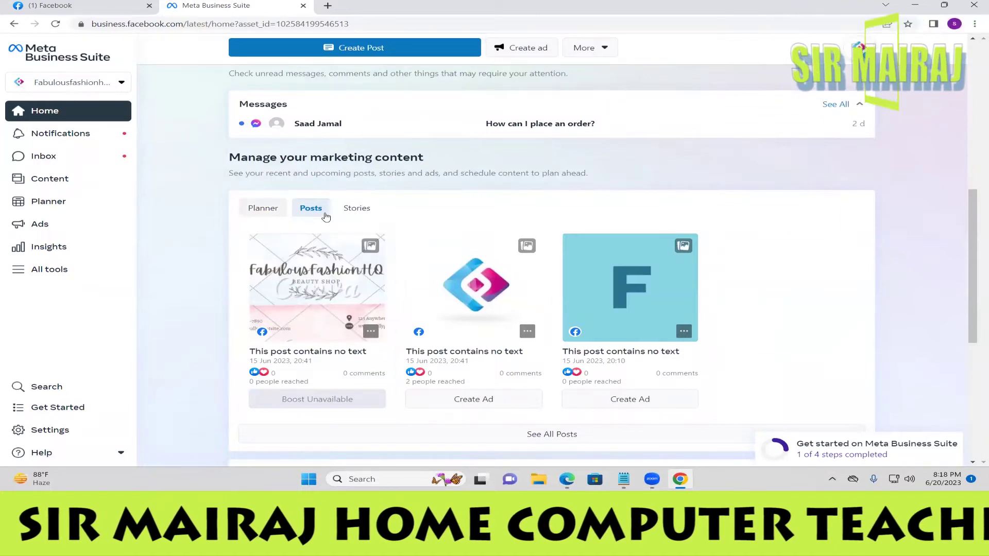
pyautogui.click(357, 208)
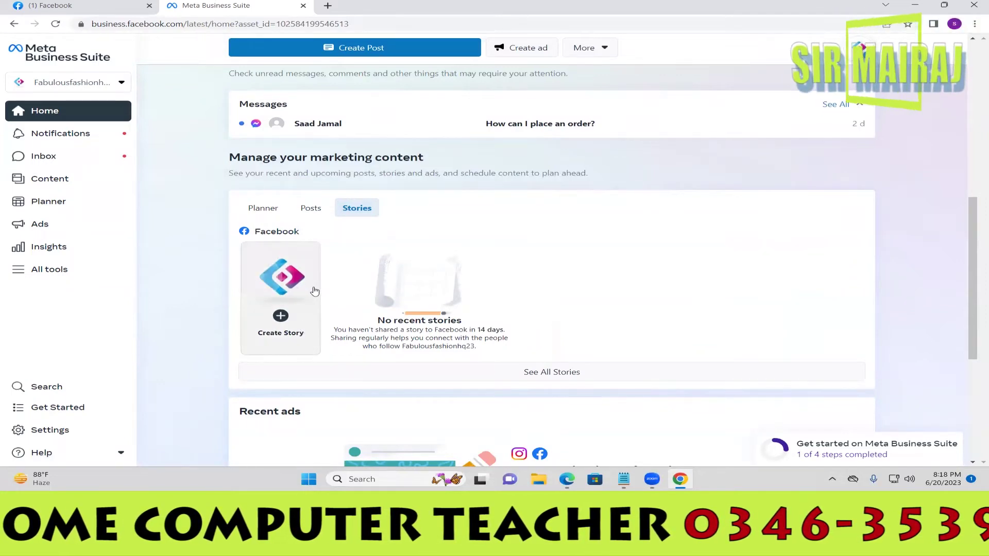
# Start a new story, then cancel the media file dialog without adding a photo
pyautogui.click(292, 316)
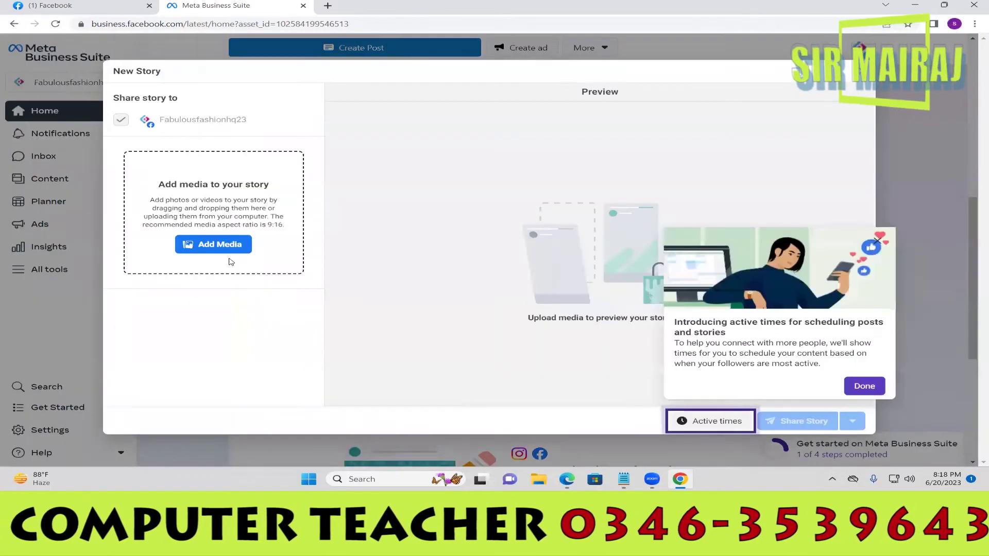
pyautogui.click(230, 255)
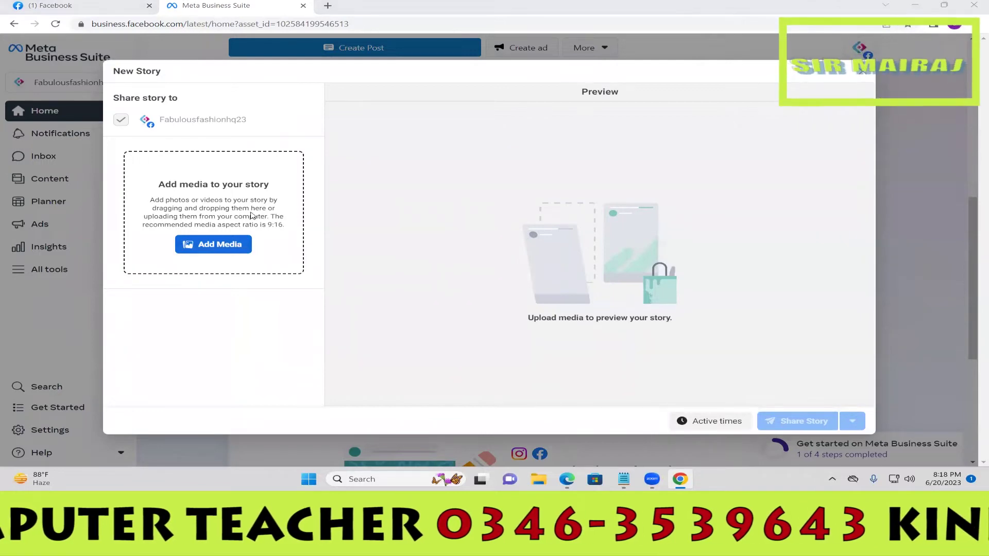
pyautogui.click(367, 227)
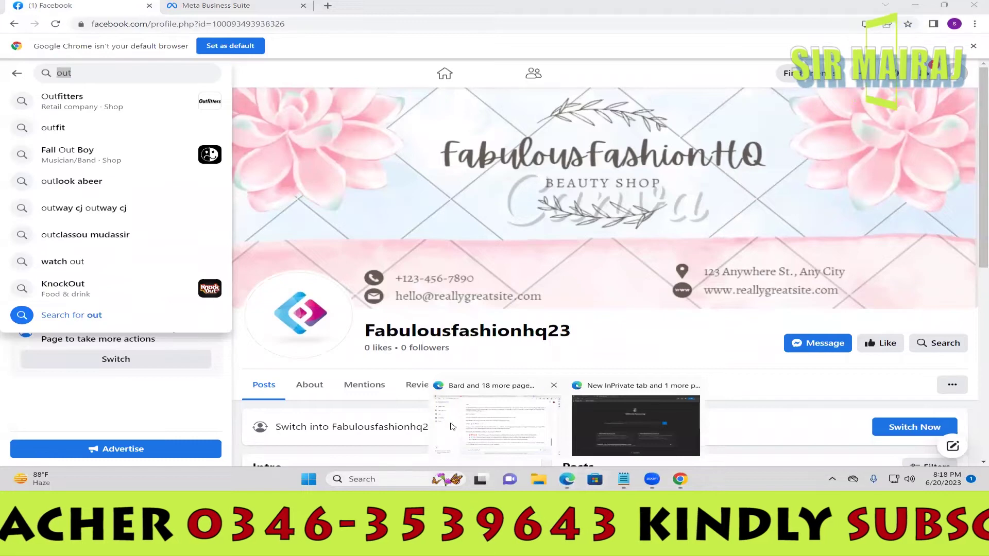
# Ask Bard to 'create a story for facebook. with example'
pyautogui.moveTo(567, 479)
pyautogui.click(494, 420)
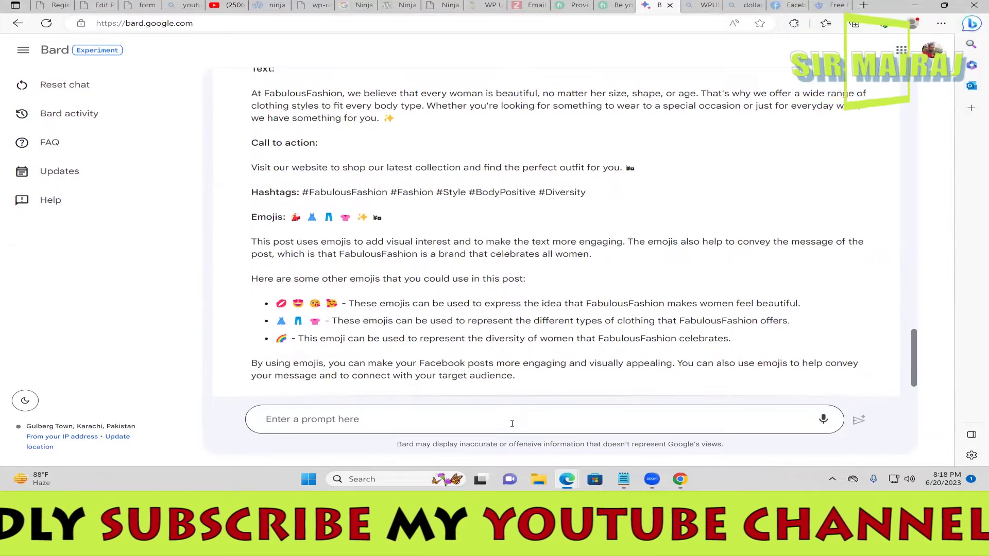
pyautogui.scroll(3, 394, 277)
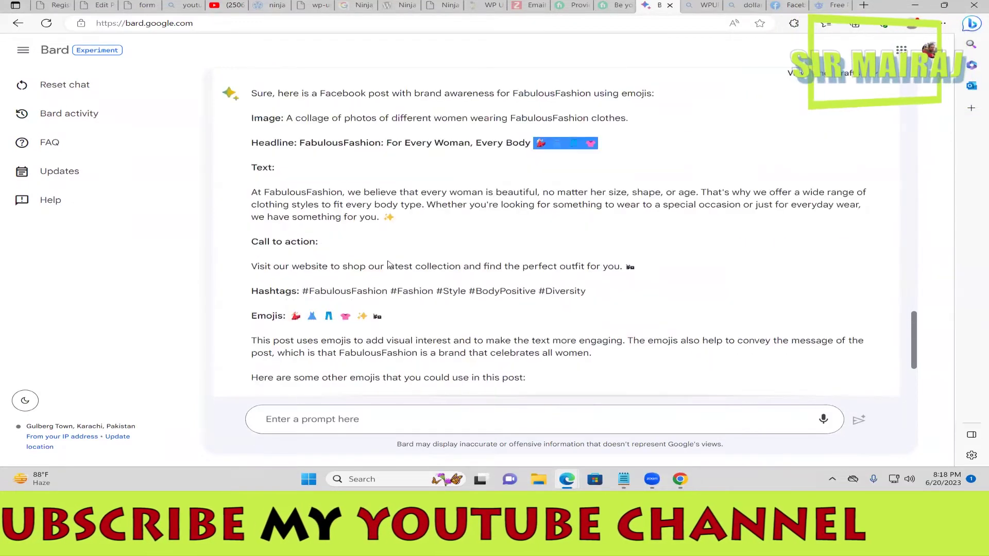
pyautogui.scroll(-3, 393, 276)
pyautogui.scroll(-1, 407, 294)
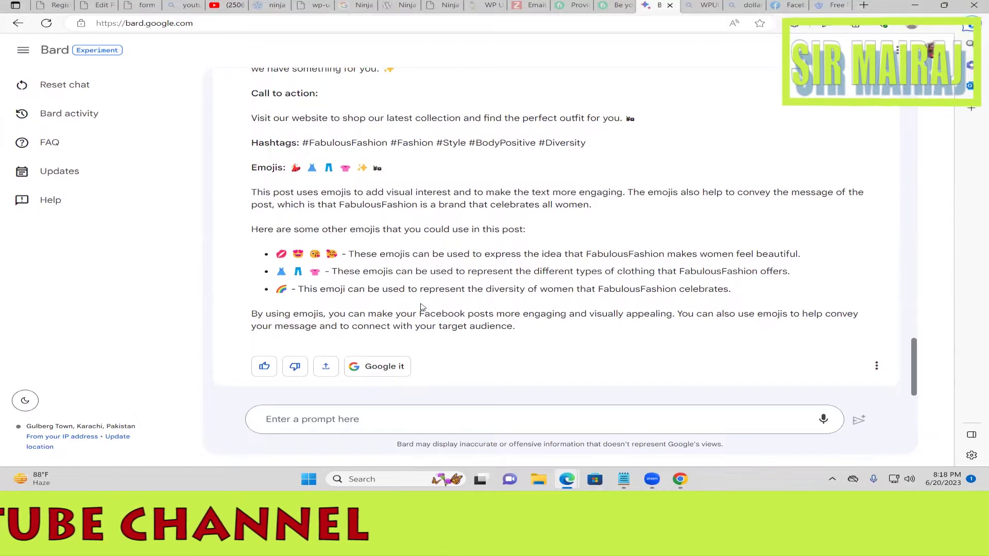
pyautogui.click(336, 418)
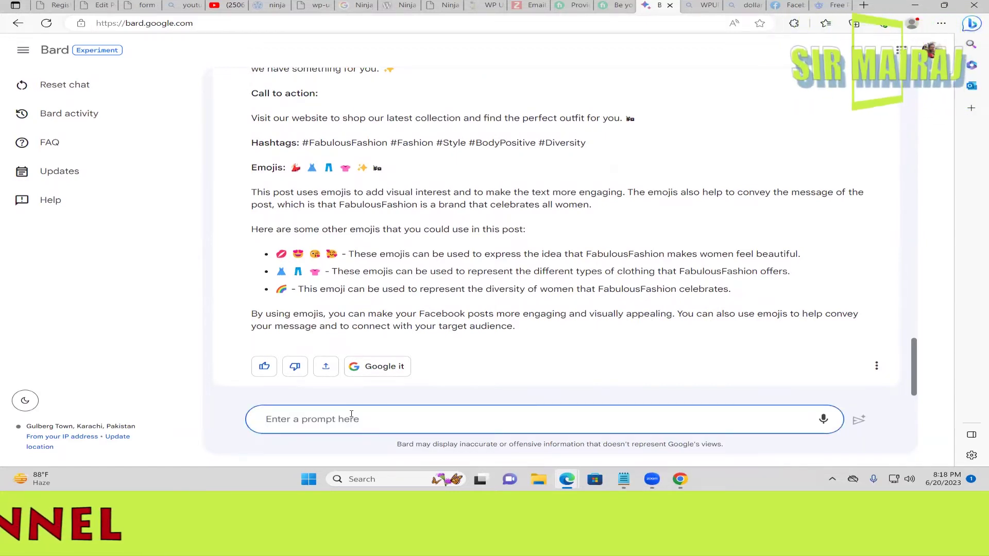
pyautogui.write('cr')
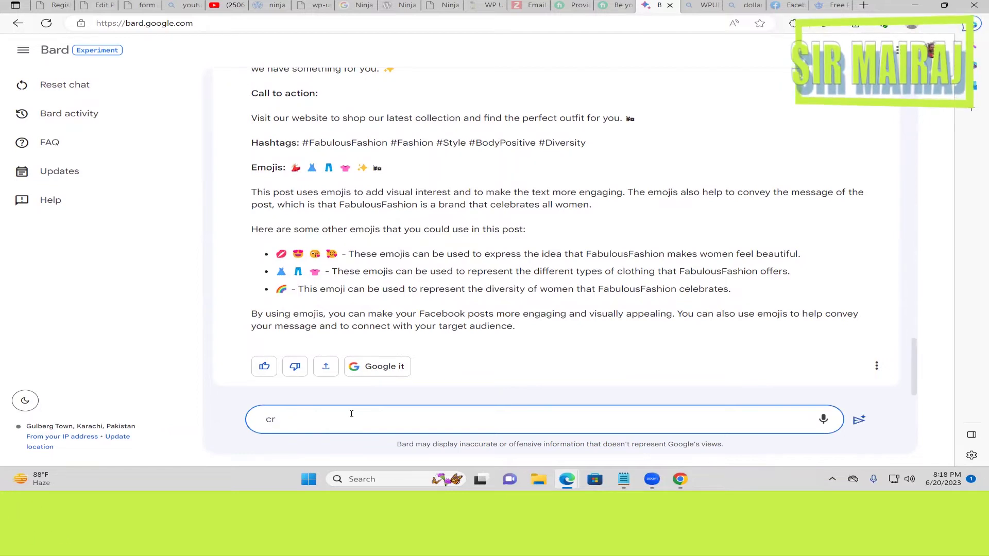
pyautogui.write('ear')
pyautogui.press('BackSpace')
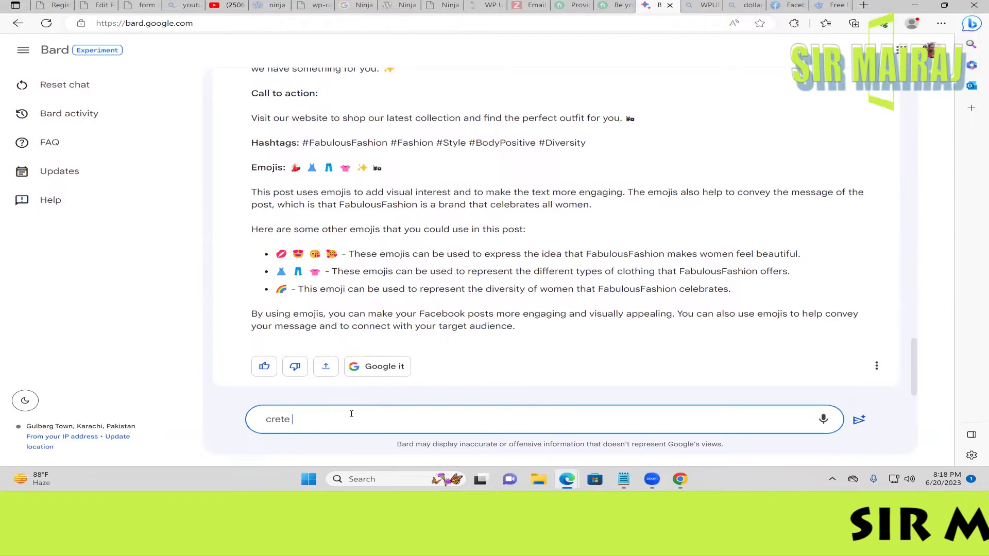
pyautogui.press('BackSpace')
pyautogui.press('BackSpace')
pyautogui.press('BackSpace')
pyautogui.write('a')
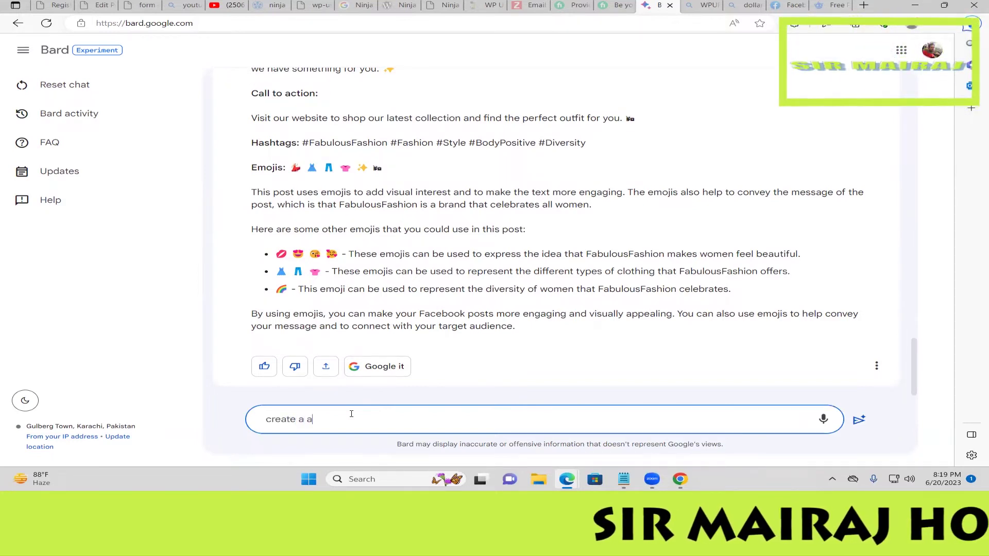
pyautogui.write('restory')
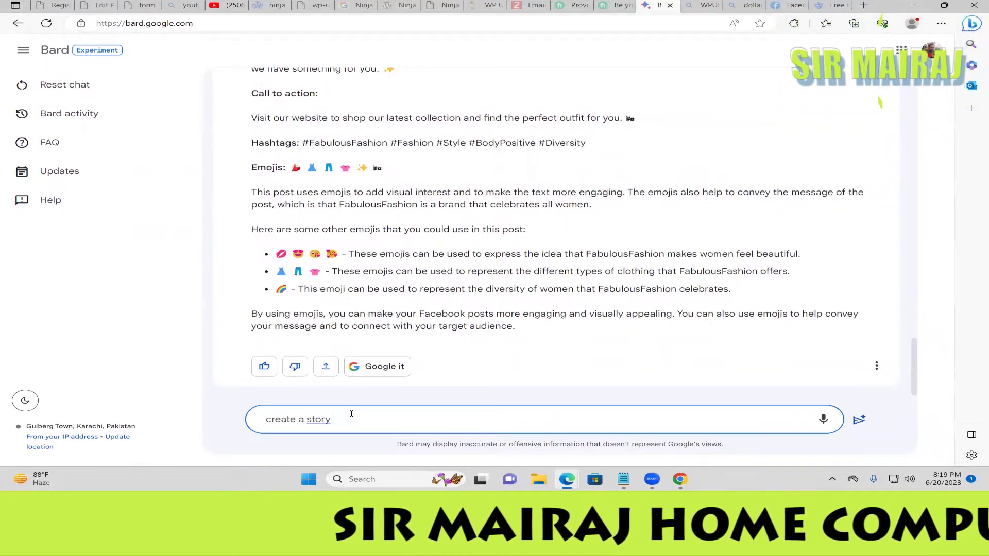
pyautogui.write(' for facebook')
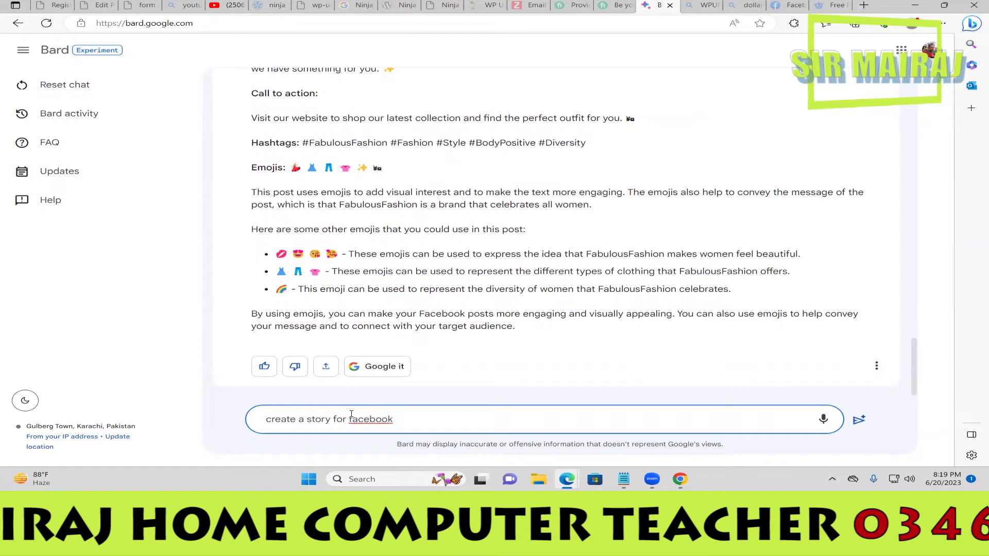
pyautogui.write('with examplae')
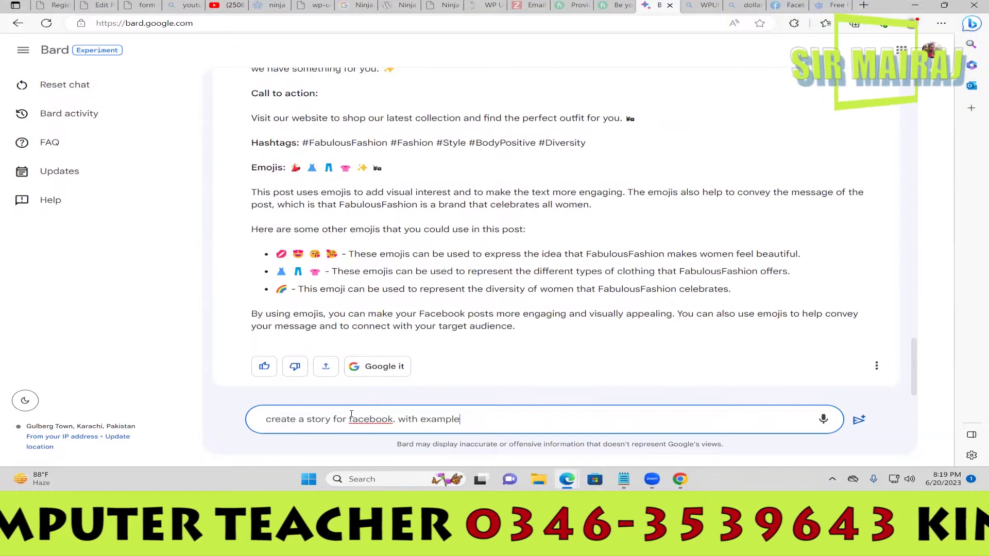
pyautogui.press('Return')
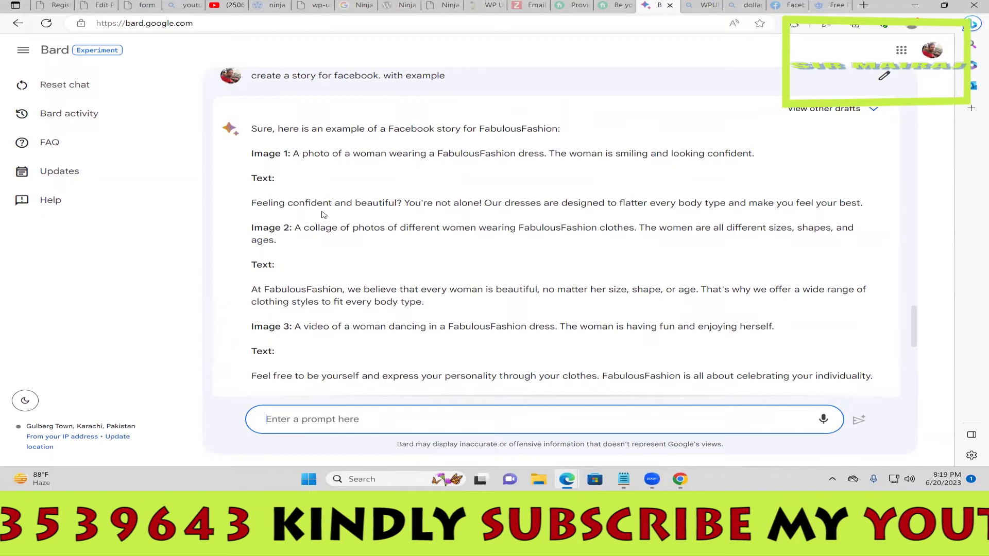
# Select the first caption in Bard's story reply, 'Feeling confident and beautiful?'
pyautogui.scroll(1, 334, 199)
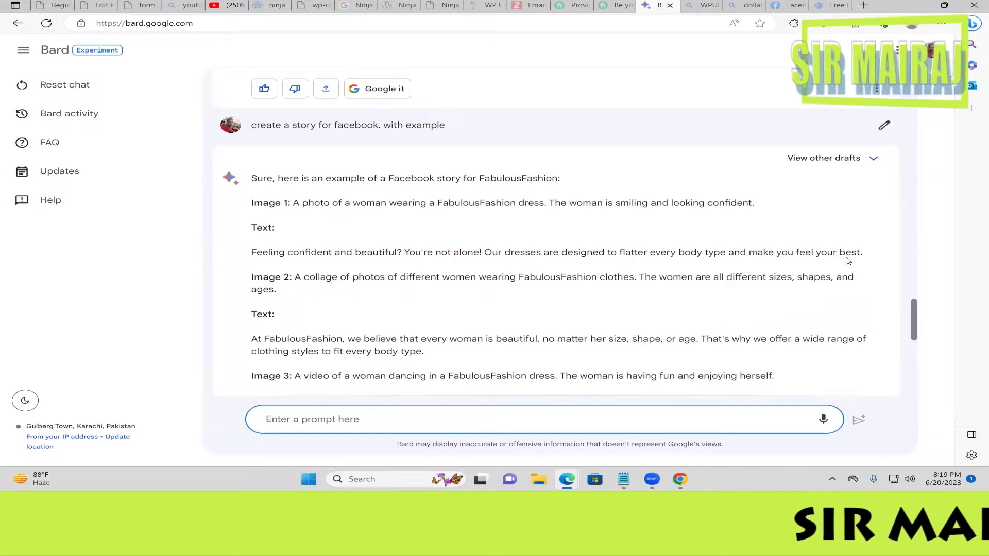
pyautogui.moveTo(847, 261)
pyautogui.mouseDown()
pyautogui.moveTo(195, 248)
pyautogui.moveTo(254, 254)
pyautogui.mouseUp()
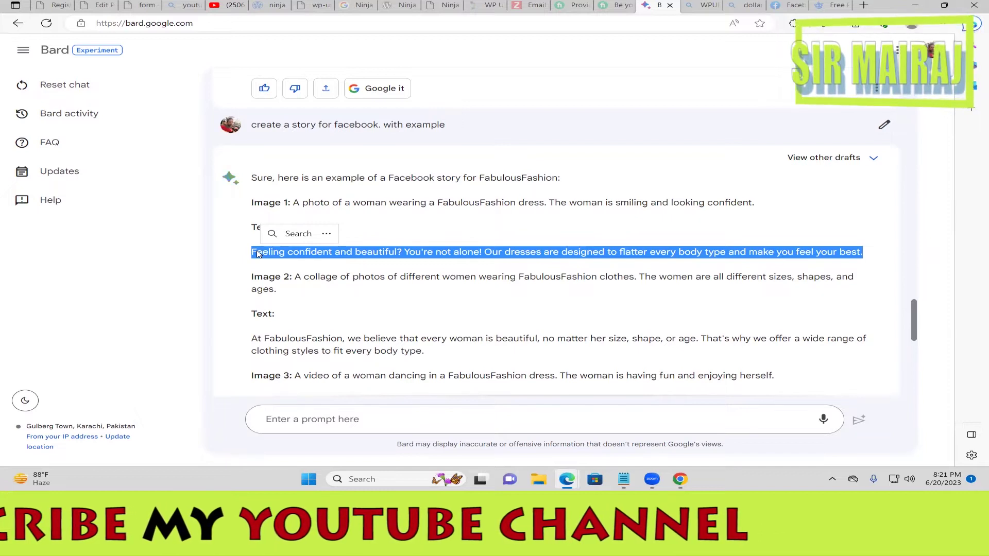
# Copy the smiling, confident woman phrase from Bard's Image 1 description
pyautogui.click(505, 218)
pyautogui.tripleClick(588, 206)
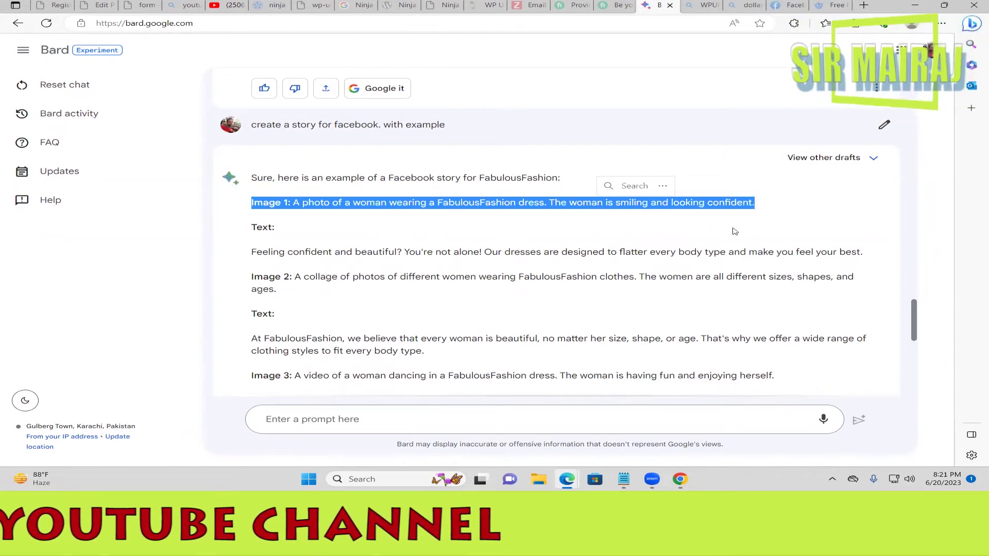
pyautogui.click(581, 200)
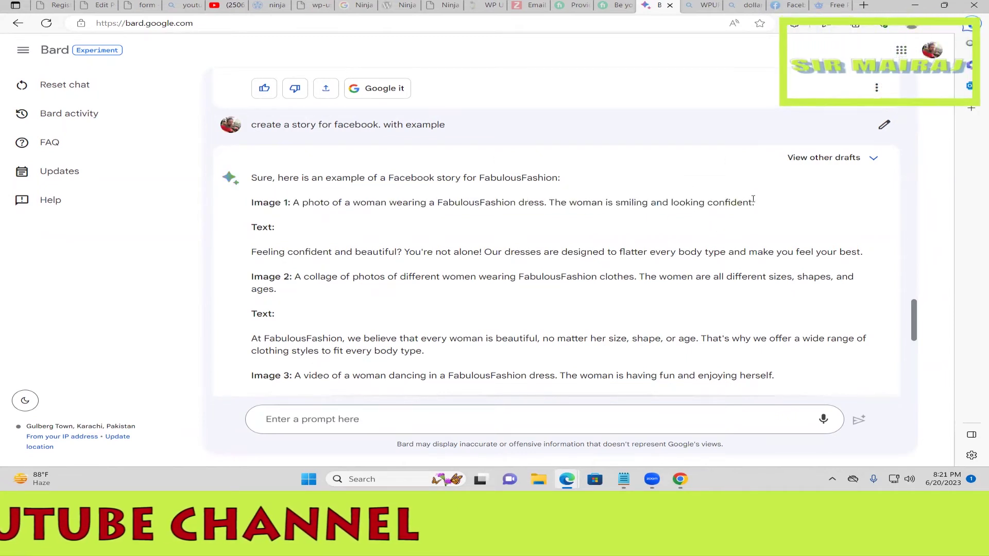
pyautogui.moveTo(753, 202); pyautogui.dragTo(582, 201)
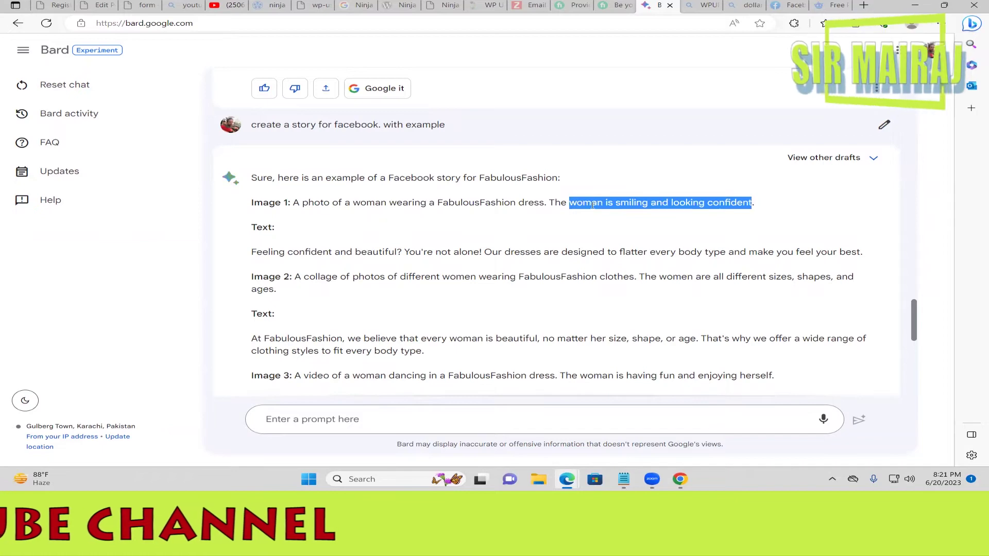
# Search Freepik photos for 'woman is smiling and looking confident'
pyautogui.click(830, 5)
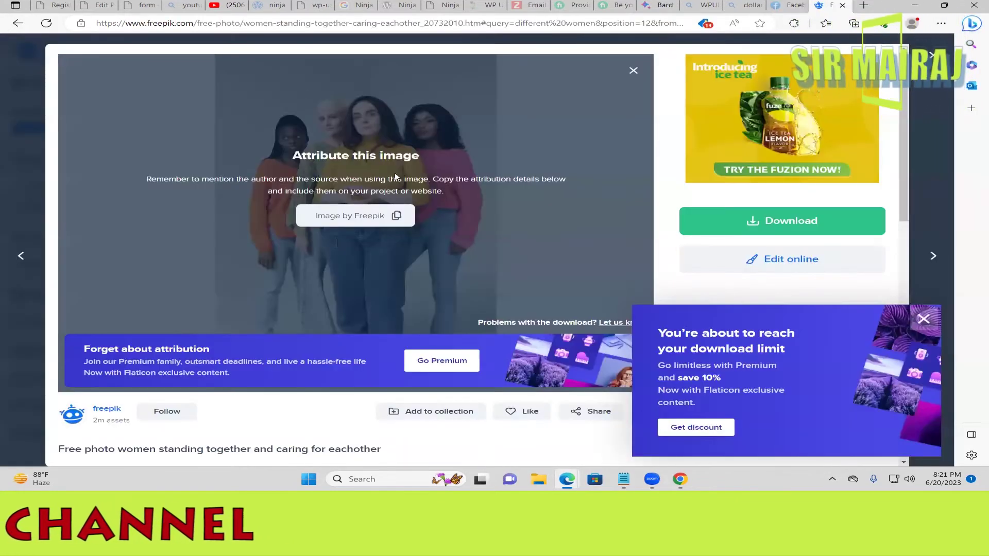
pyautogui.click(632, 71)
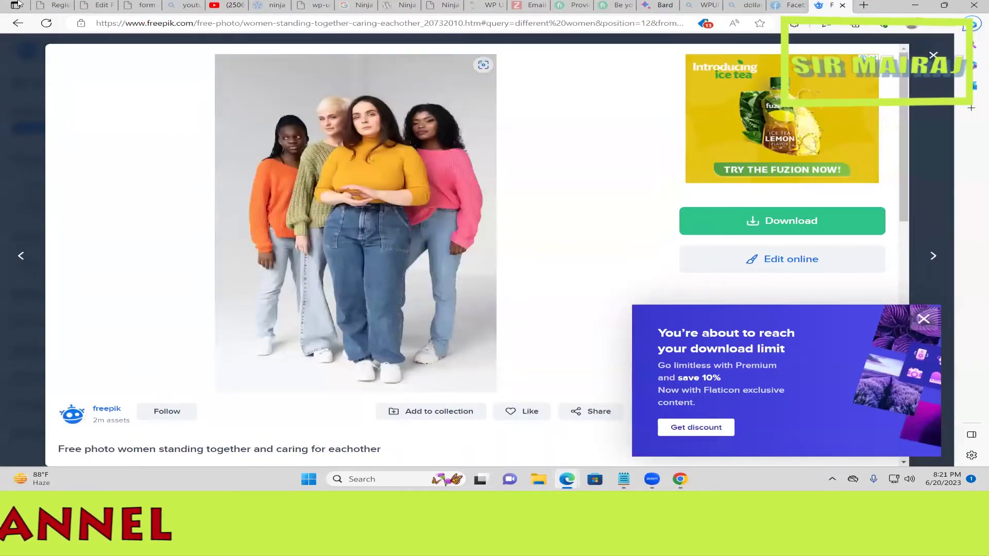
pyautogui.press('Escape')
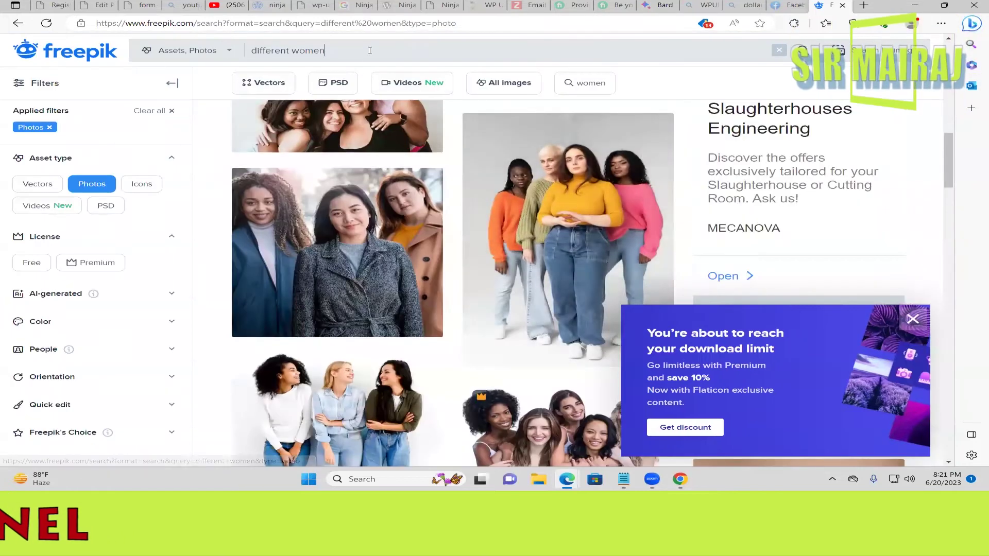
pyautogui.hotkey('ctrl', 'a')
pyautogui.write('woman is smiling and looking confident')
pyautogui.press('Return')
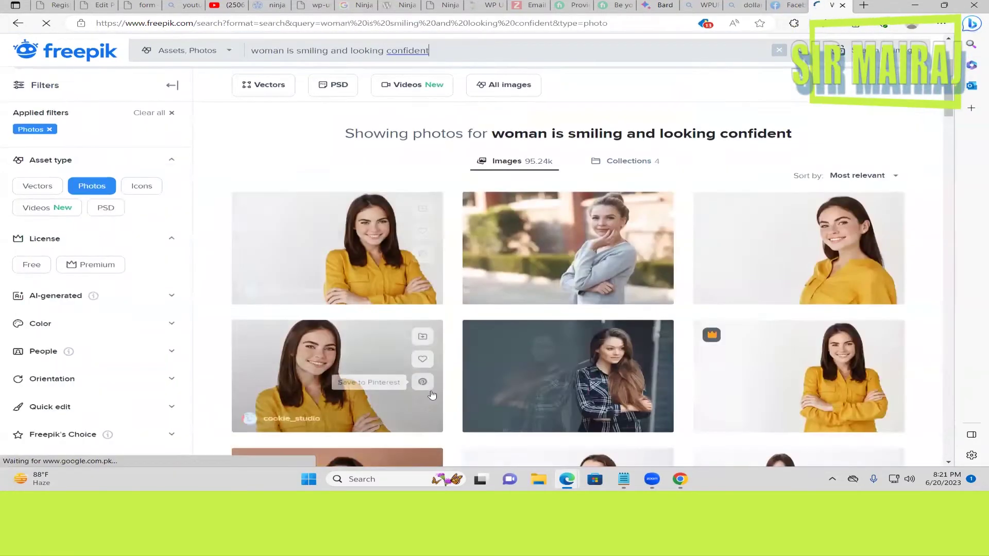
# Refine the Freepik search to 'woman is smiling and looking confident muslim'
pyautogui.scroll(-1, 626, 341)
pyautogui.scroll(-1, 626, 342)
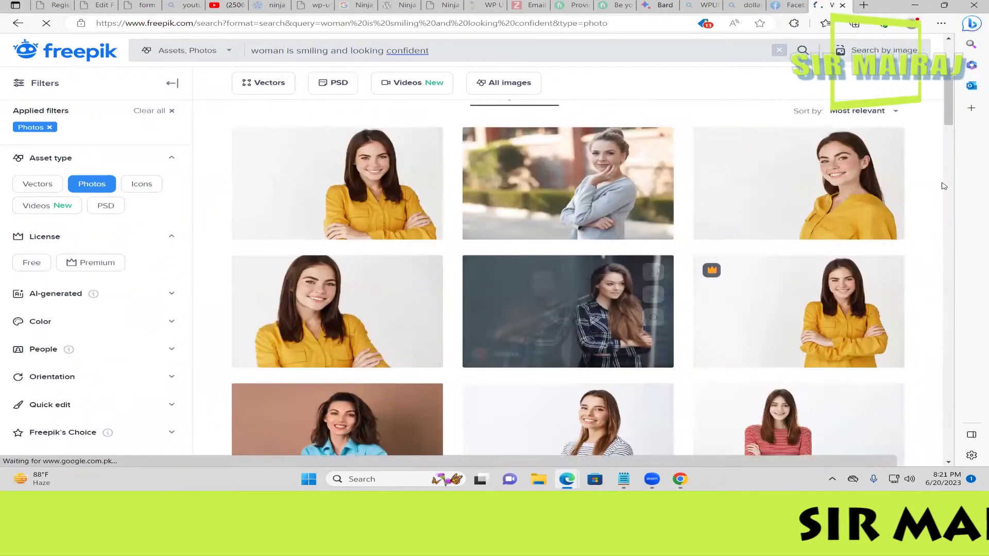
pyautogui.scroll(-1, 437, 423)
pyautogui.scroll(-2, 437, 423)
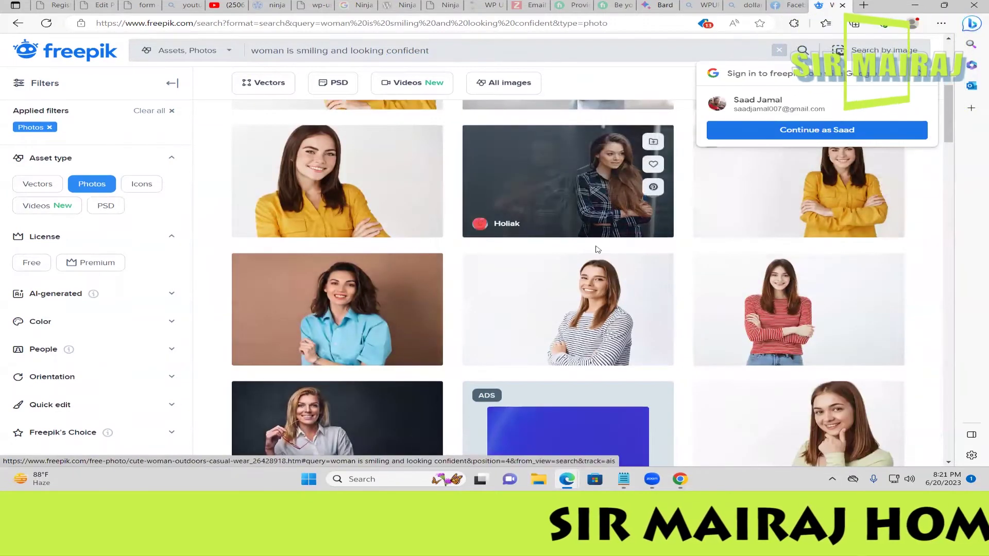
pyautogui.scroll(-2, 635, 361)
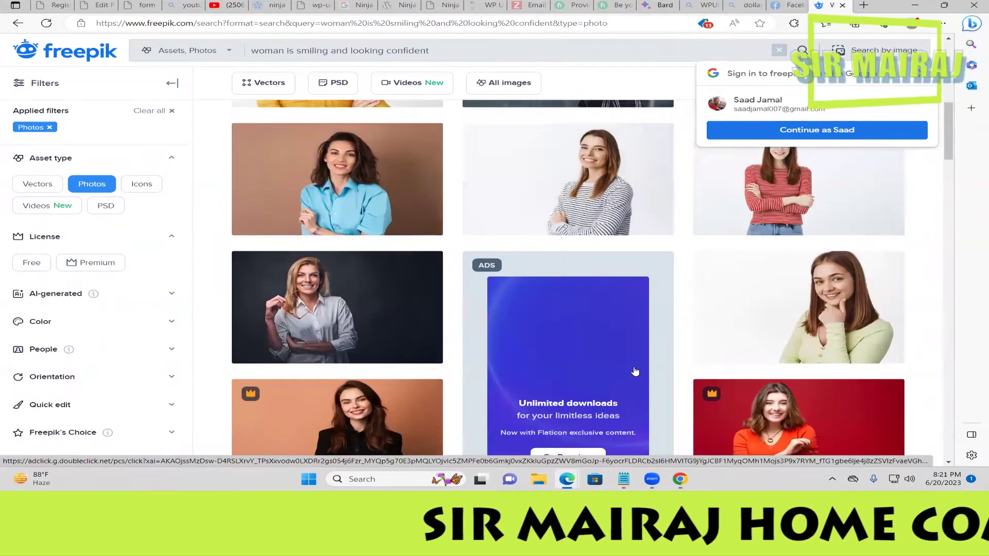
pyautogui.scroll(-2, 635, 371)
pyautogui.scroll(-2, 635, 371)
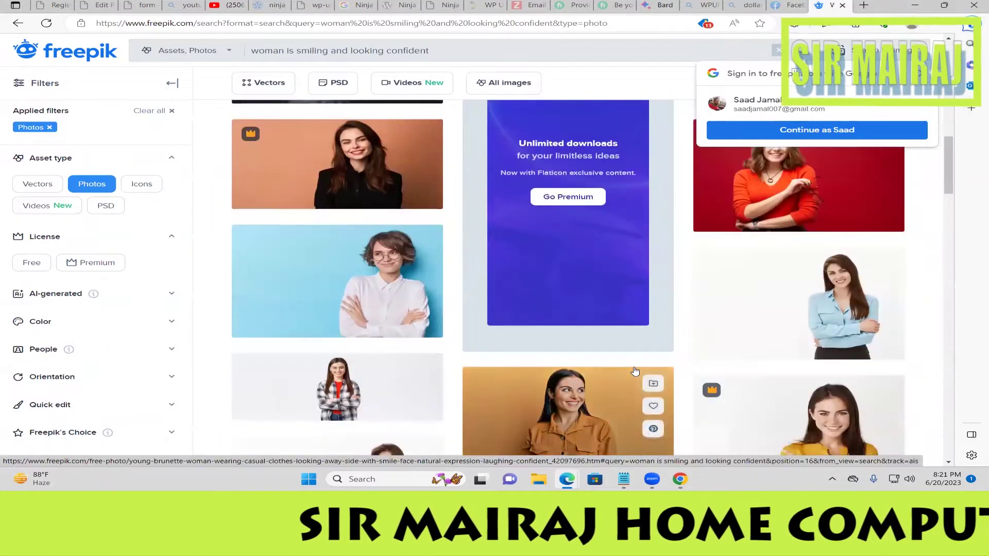
pyautogui.scroll(-2, 635, 372)
pyautogui.click(490, 57)
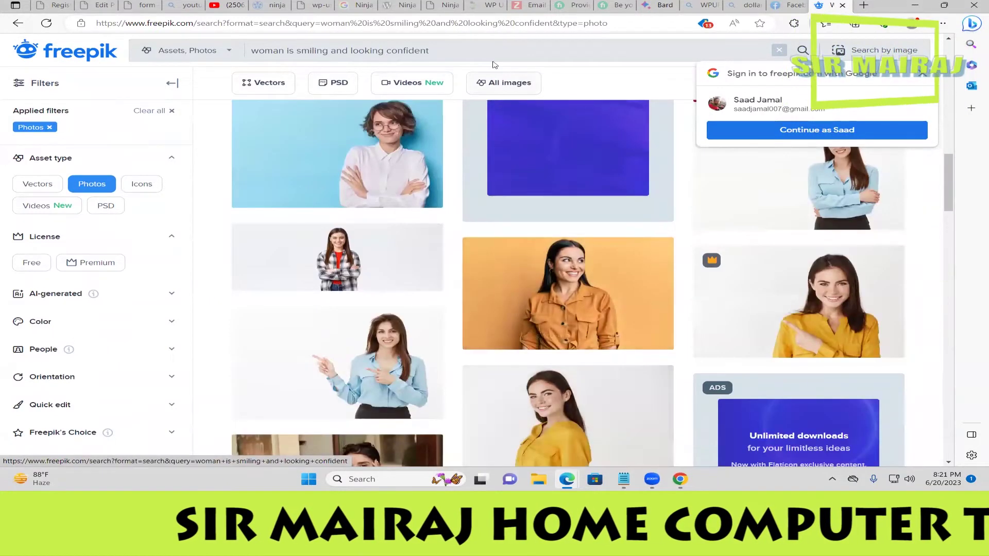
pyautogui.write(' mus')
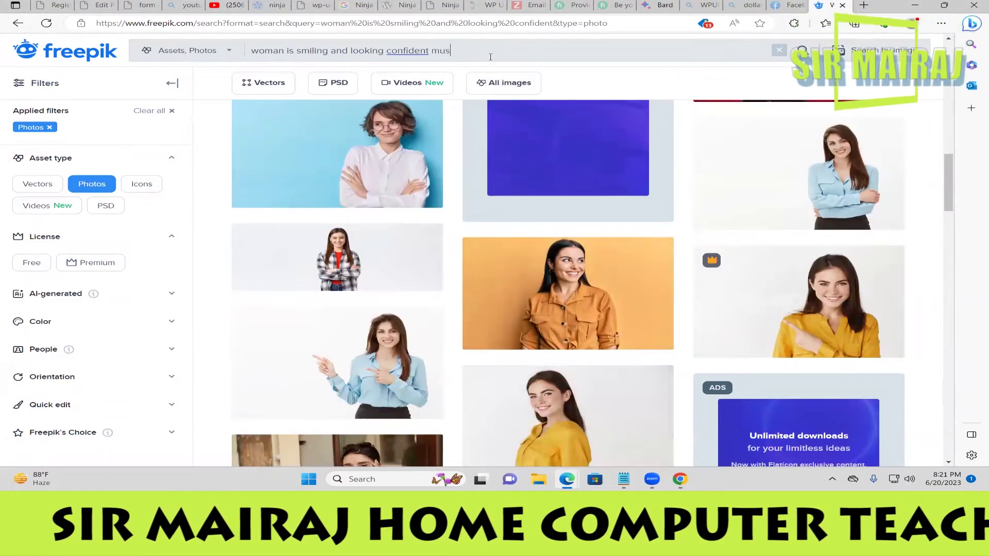
pyautogui.press('Return')
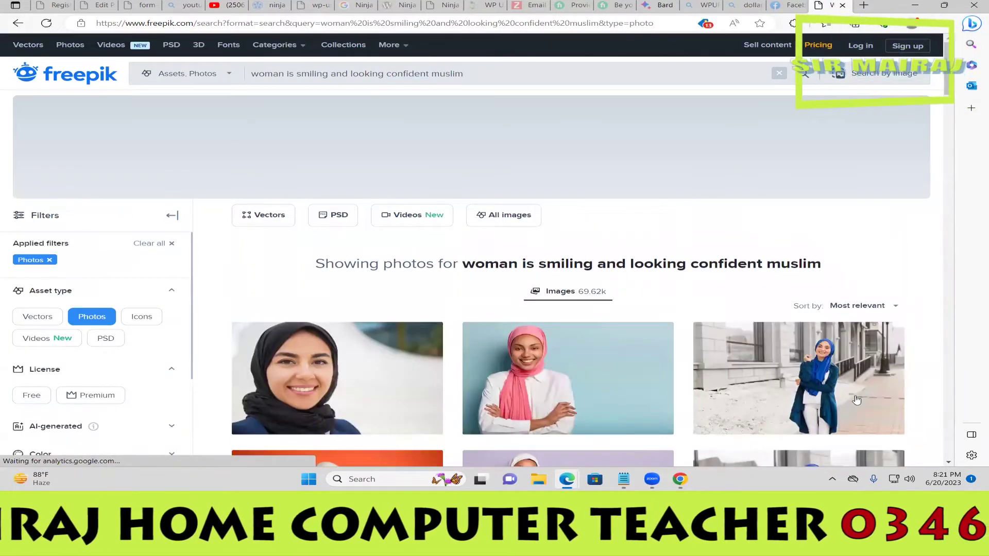
# Replace 'muslim' with 'india' in the Freepik search and rerun it
pyautogui.scroll(-3, 856, 400)
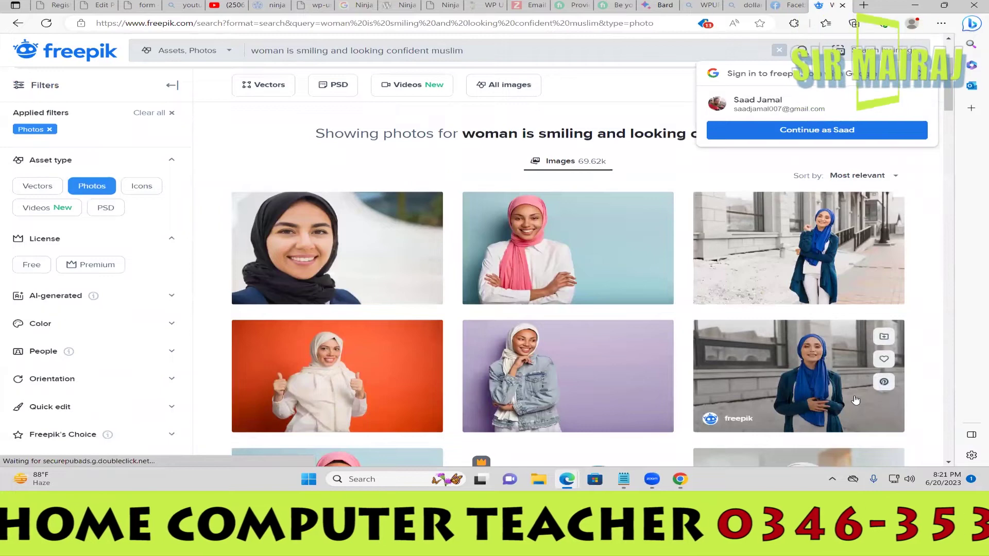
pyautogui.scroll(-3, 856, 401)
pyautogui.scroll(-2, 856, 400)
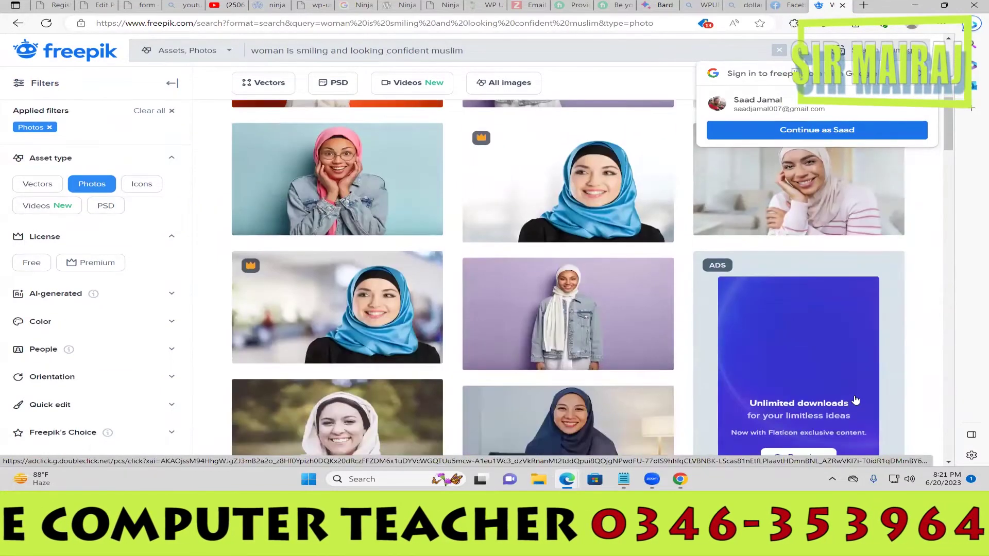
pyautogui.scroll(10, 856, 401)
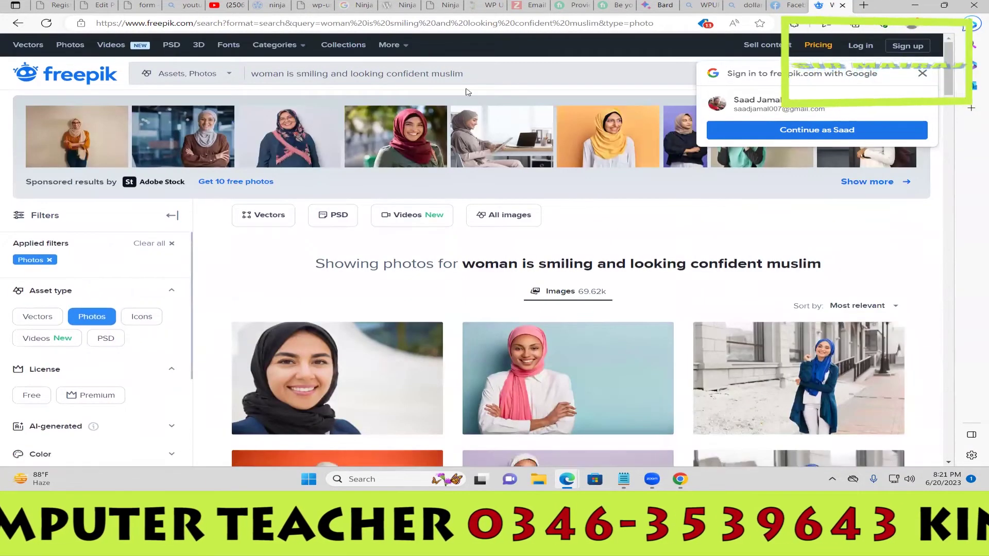
pyautogui.doubleClick(469, 79)
pyautogui.write('ndia')
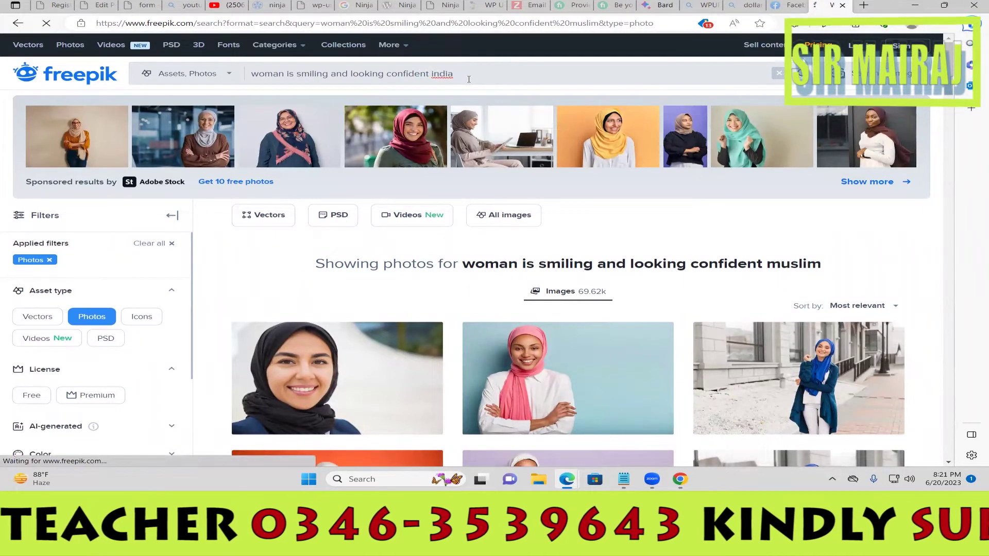
pyautogui.press('Return')
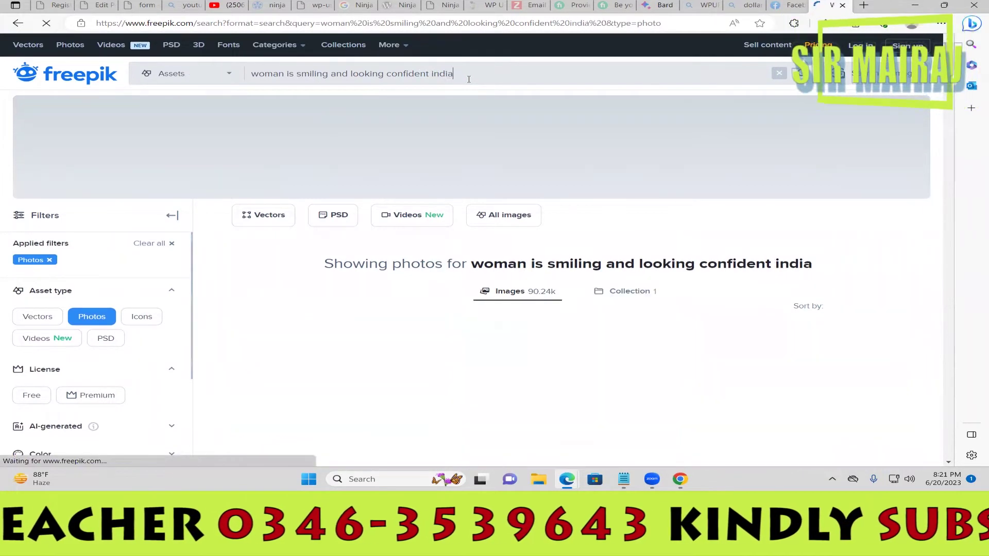
# Browse the india results, previewing the businesswoman-in-front-of-building photo
pyautogui.scroll(-3, 618, 206)
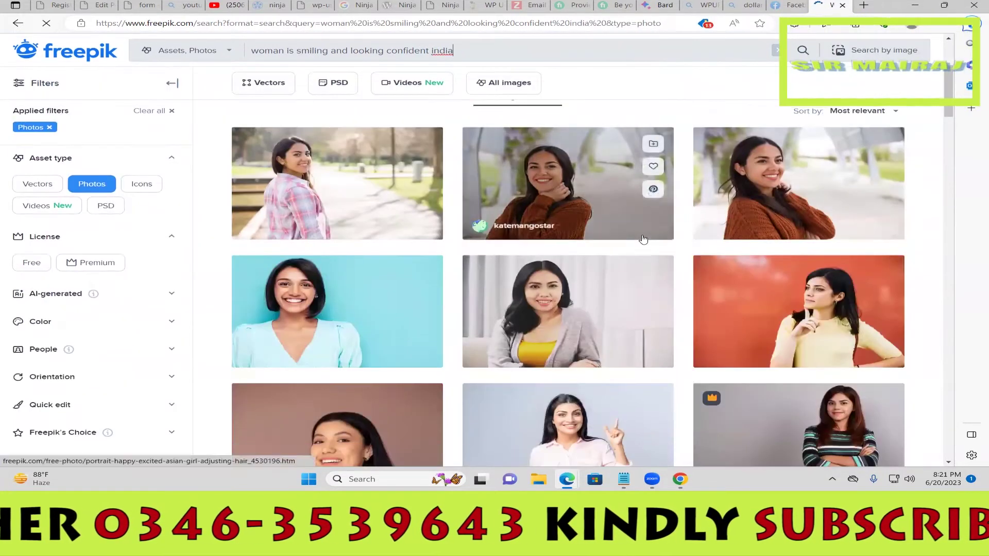
pyautogui.scroll(-4, 656, 240)
pyautogui.scroll(-2, 655, 240)
pyautogui.scroll(-2, 656, 243)
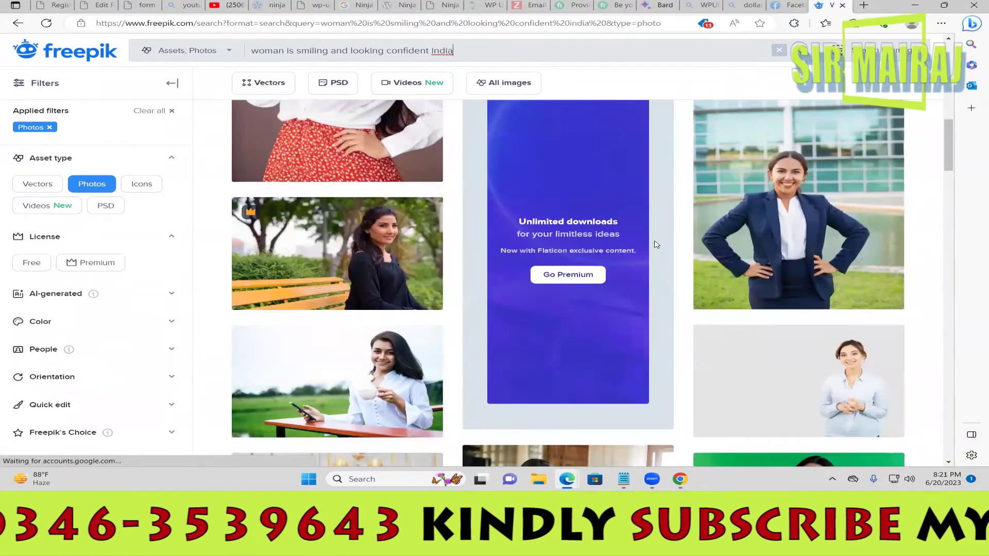
pyautogui.scroll(-1, 655, 244)
pyautogui.scroll(-1, 655, 246)
pyautogui.scroll(-2, 655, 245)
pyautogui.scroll(-2, 655, 246)
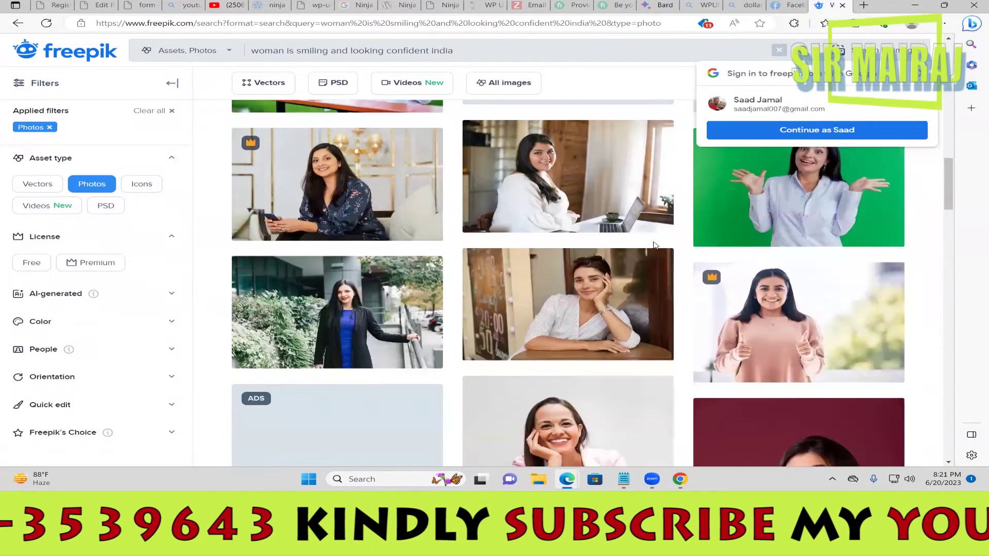
pyautogui.scroll(-1, 654, 245)
pyautogui.scroll(-2, 656, 245)
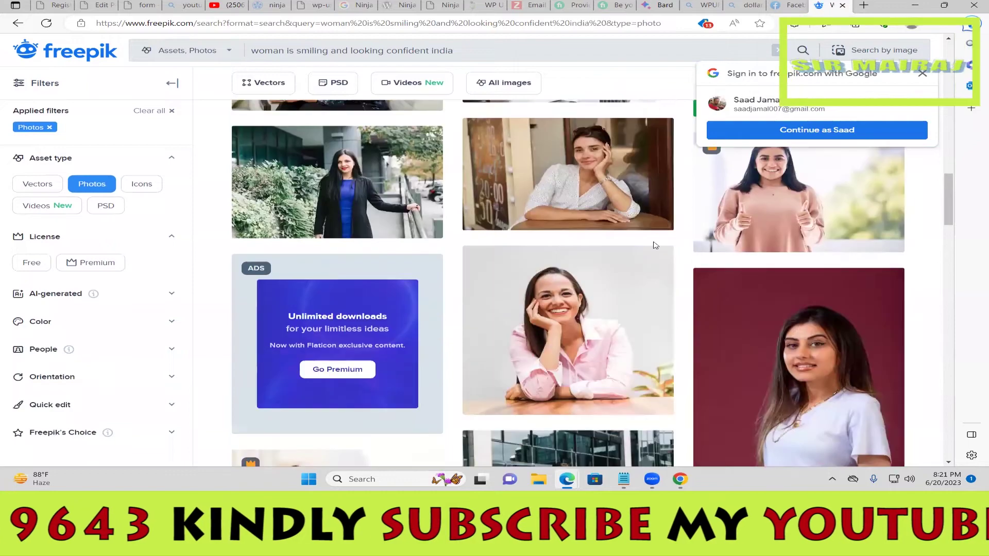
pyautogui.scroll(-2, 659, 246)
pyautogui.scroll(-4, 662, 253)
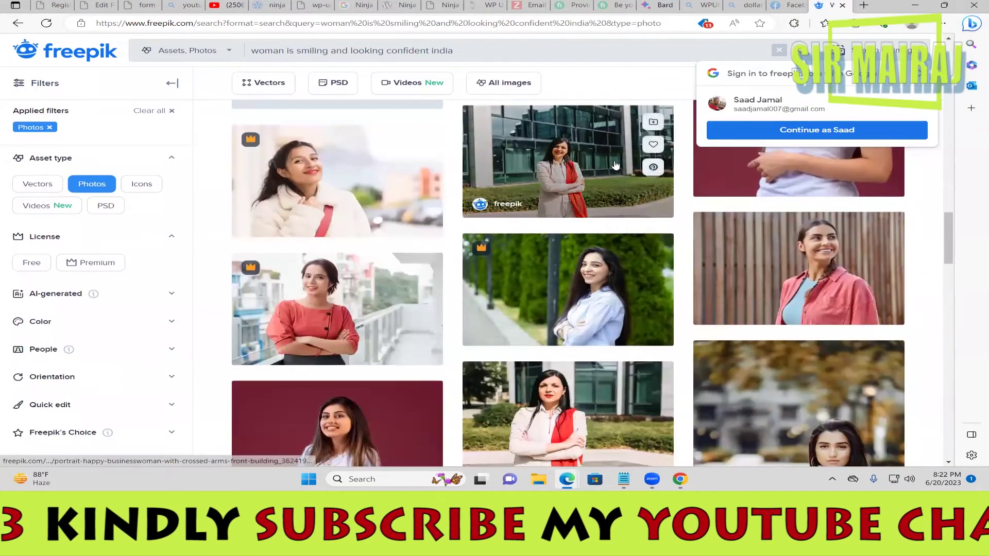
pyautogui.click(632, 165)
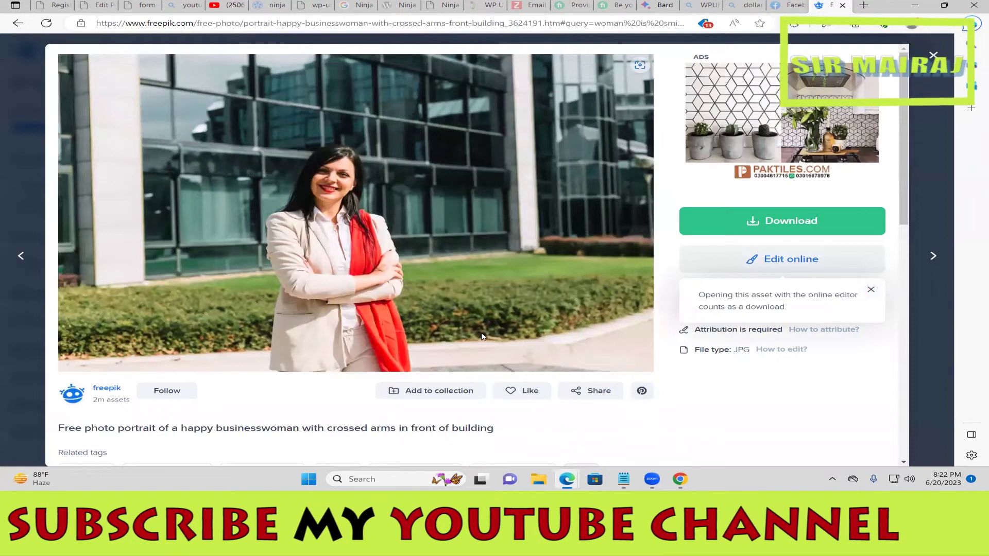
pyautogui.click(3, 181)
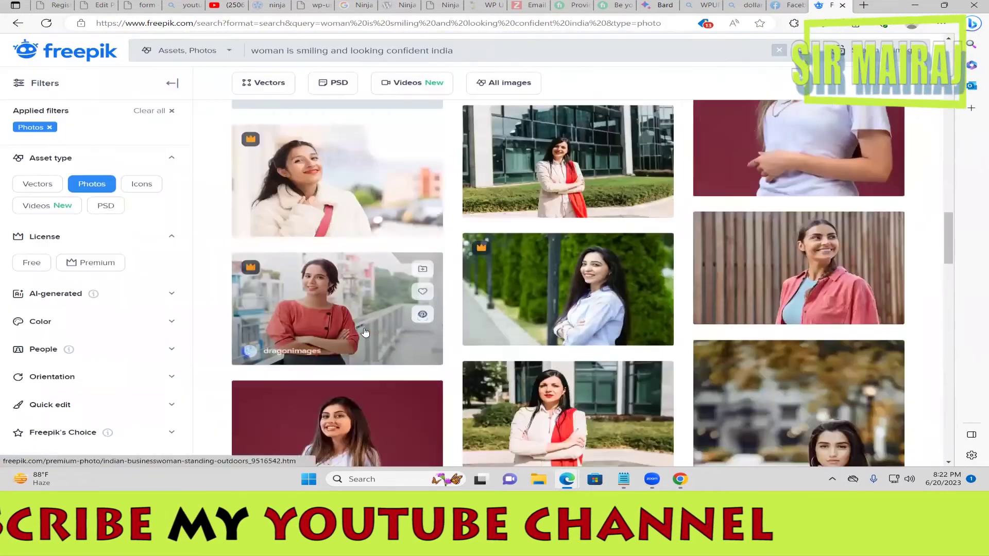
pyautogui.scroll(-5, 653, 338)
pyautogui.scroll(-3, 653, 338)
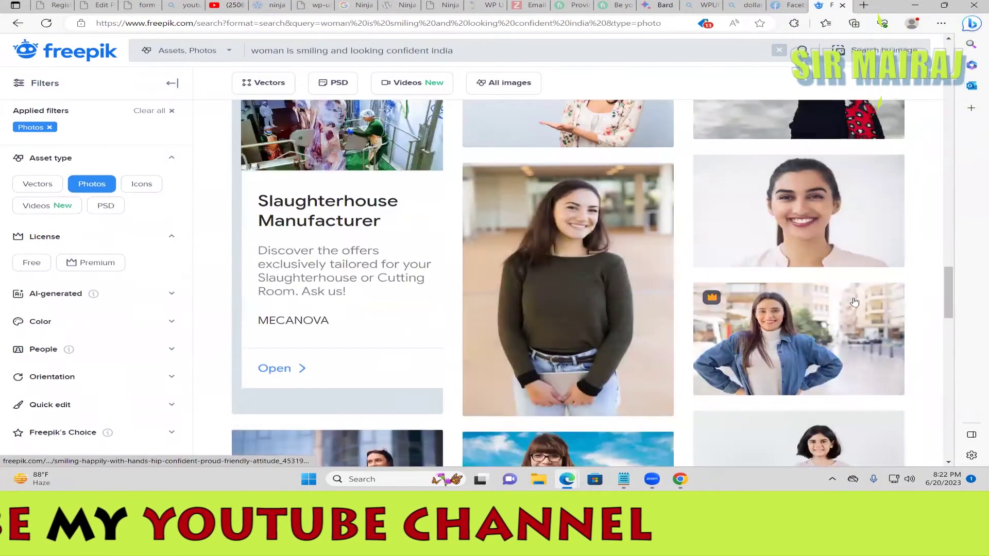
pyautogui.scroll(-5, 323, 245)
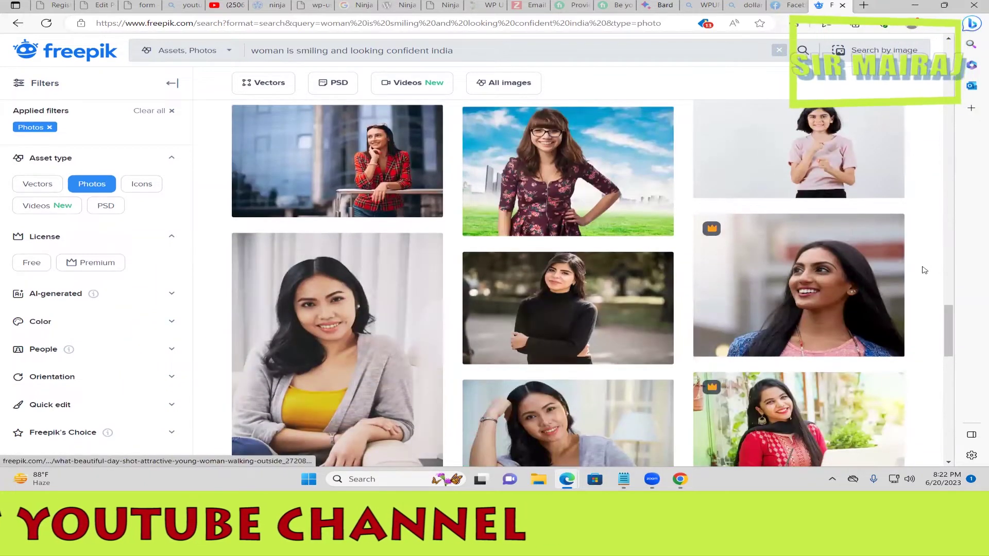
pyautogui.scroll(-5, 927, 279)
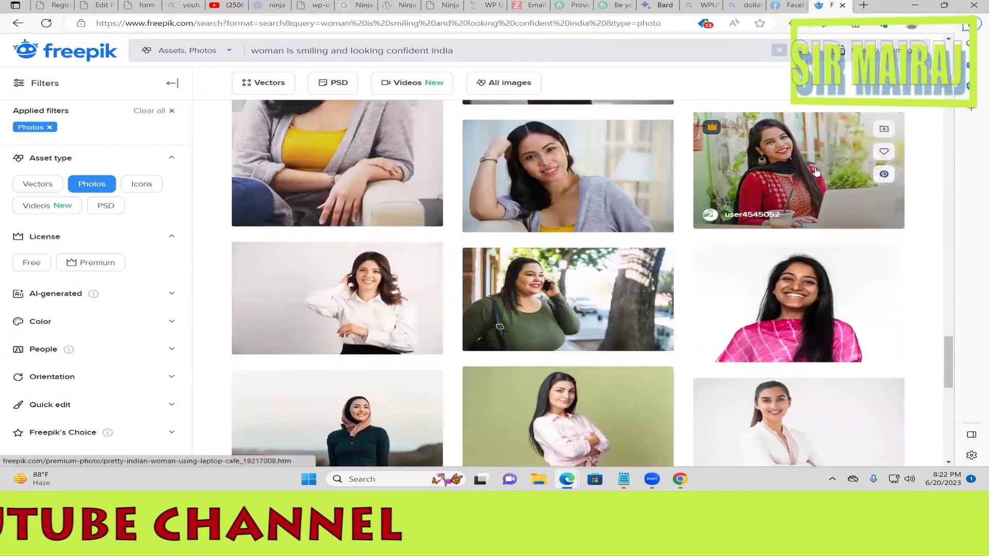
pyautogui.moveTo(799, 420)
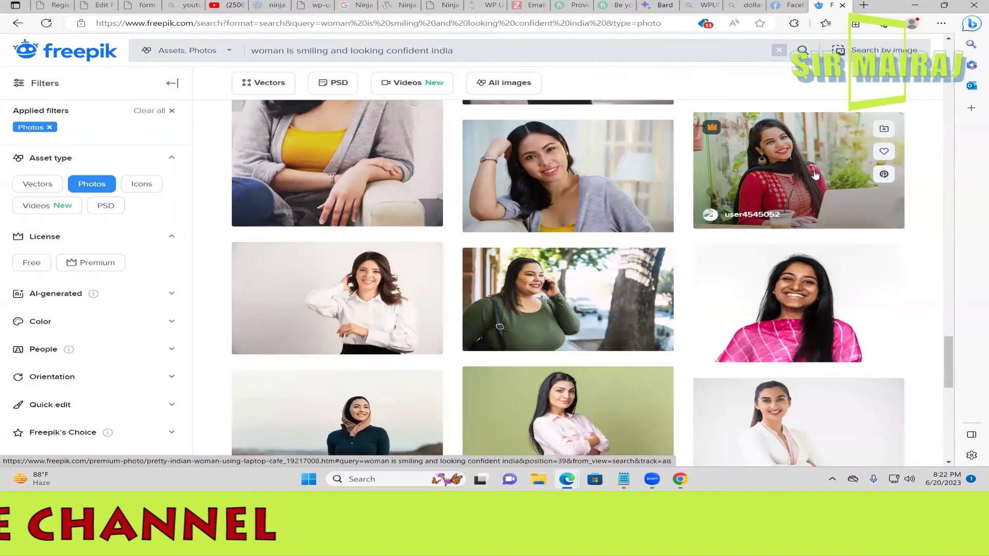
pyautogui.scroll(-4, 773, 258)
pyautogui.scroll(-3, 747, 350)
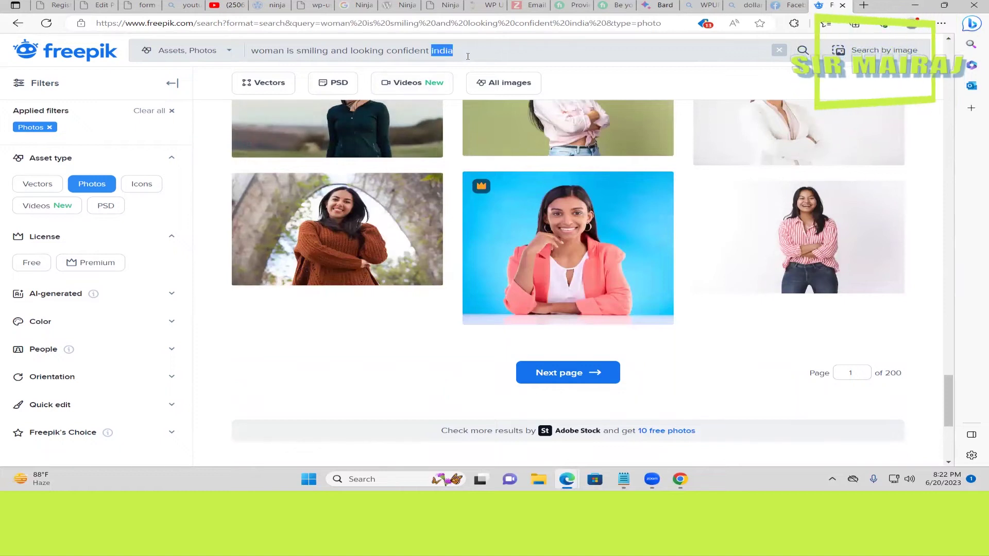
# Add 'salwar kameez' to the Freepik search
pyautogui.write('salwar')
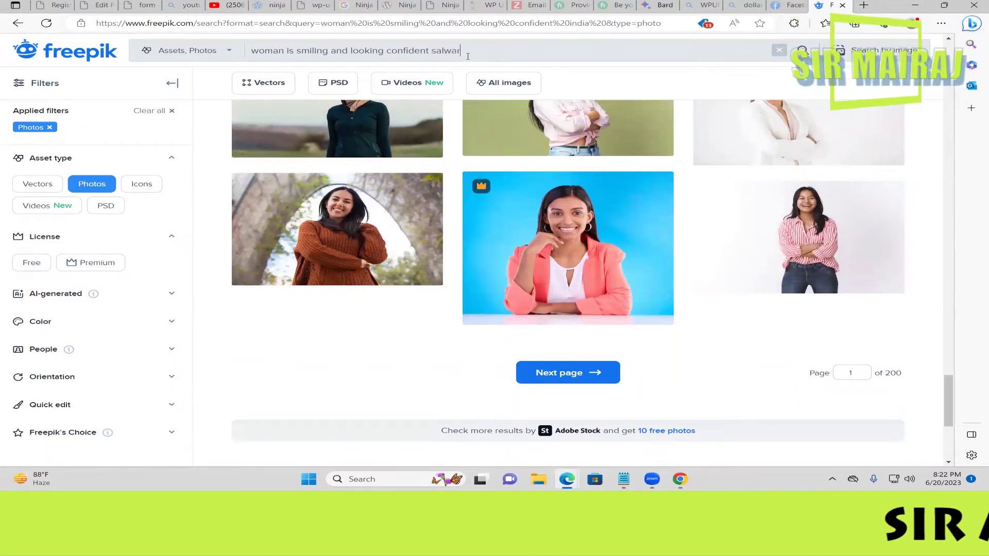
pyautogui.write(' kameez')
pyautogui.press('Return')
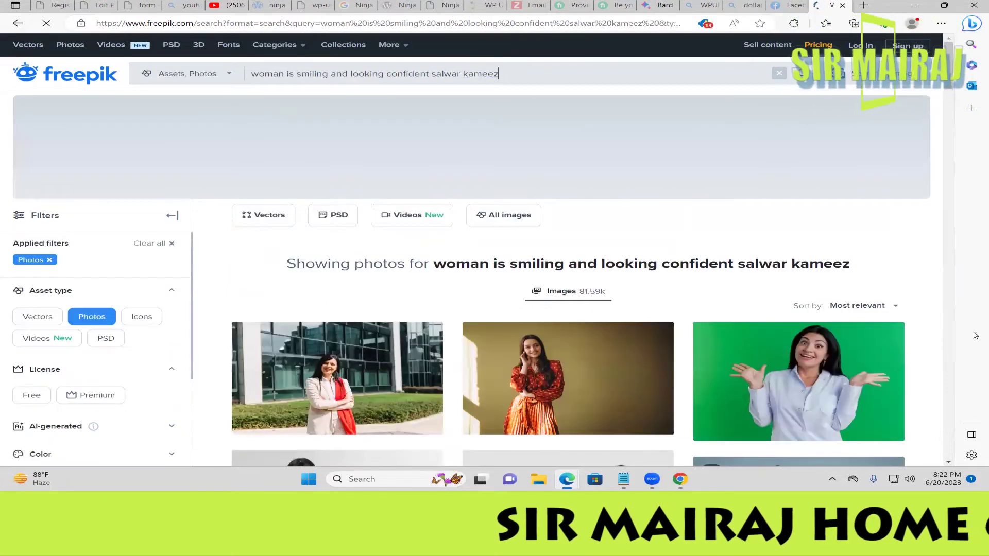
pyautogui.scroll(-2, 604, 274)
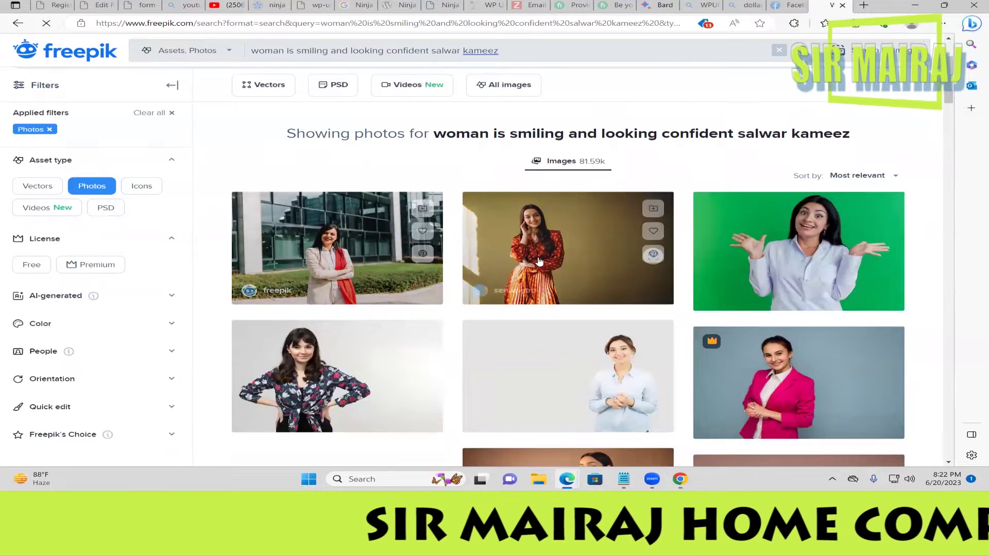
# Preview the orange-outfit photo, then open the yellow-kurta woman photo's download options
pyautogui.click(606, 273)
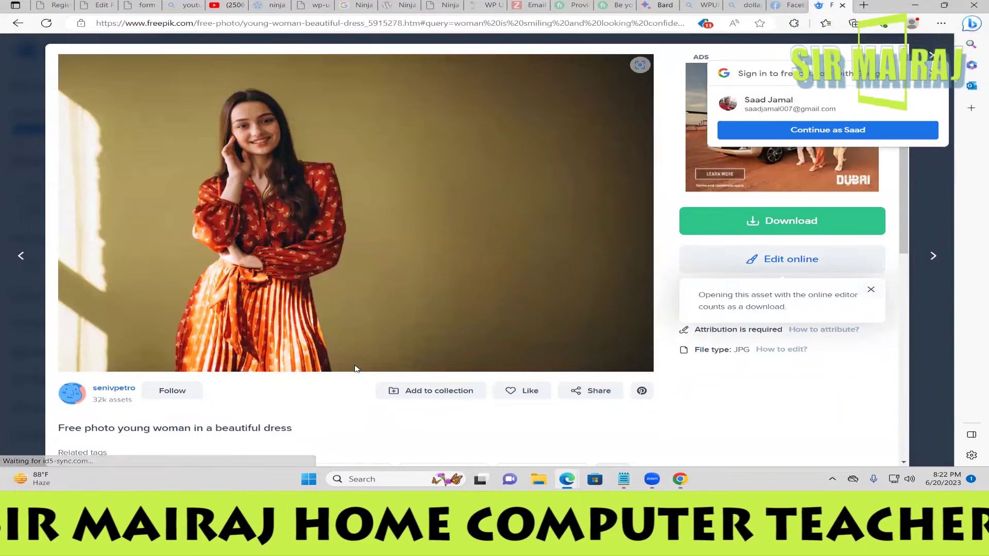
pyautogui.click(11, 159)
pyautogui.scroll(-3, 839, 397)
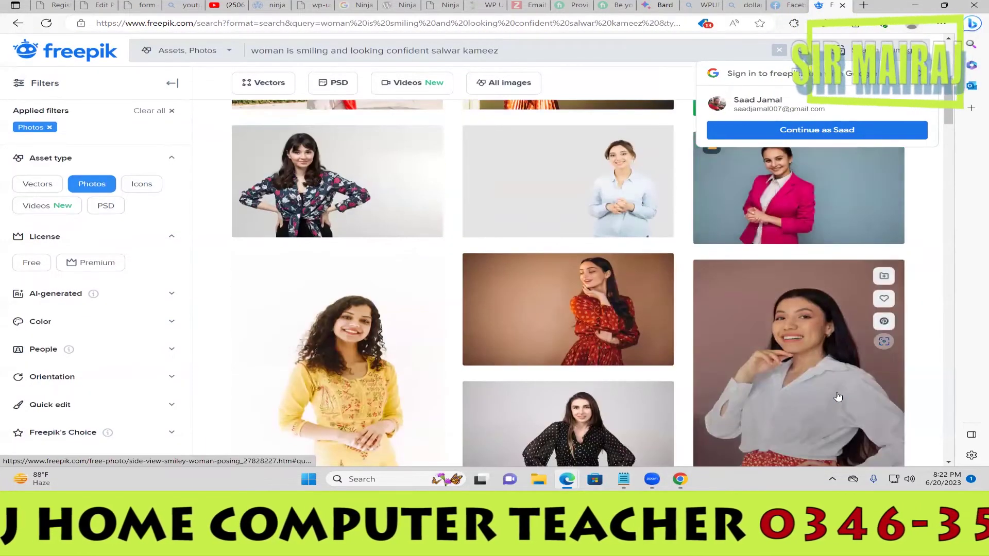
pyautogui.scroll(-3, 838, 397)
pyautogui.click(436, 240)
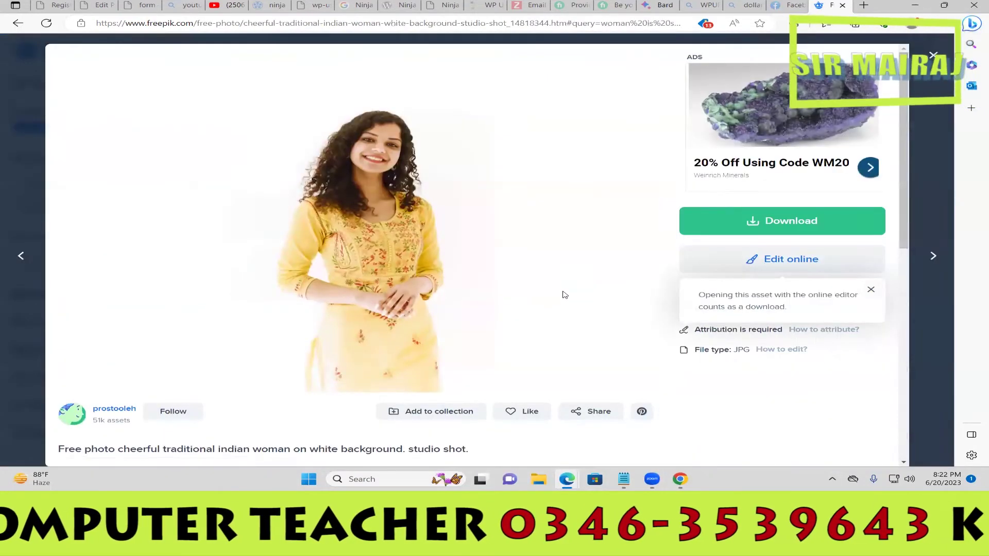
pyautogui.click(803, 224)
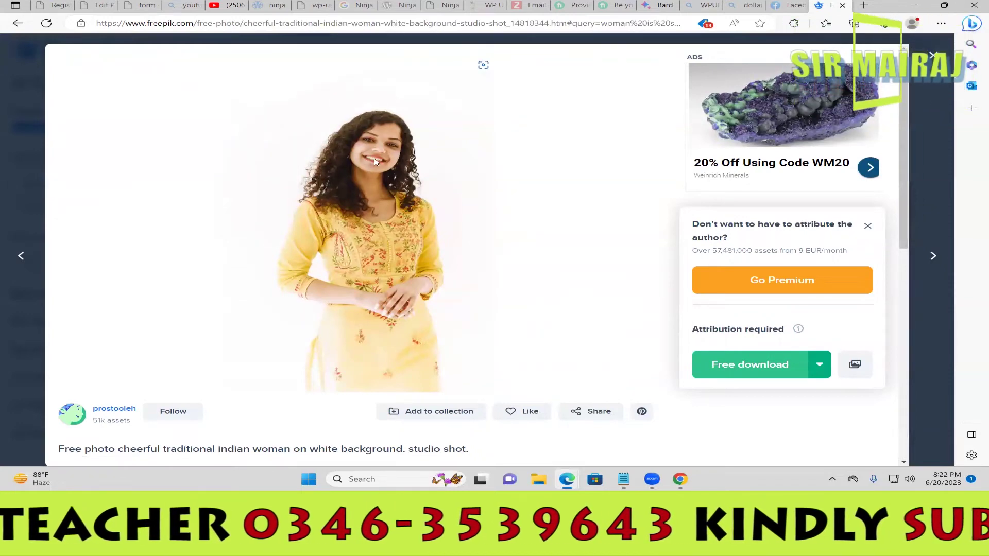
# Open the yellow-kurta photo's full-size source via Inspect in a new tab and save it
pyautogui.click(788, 366)
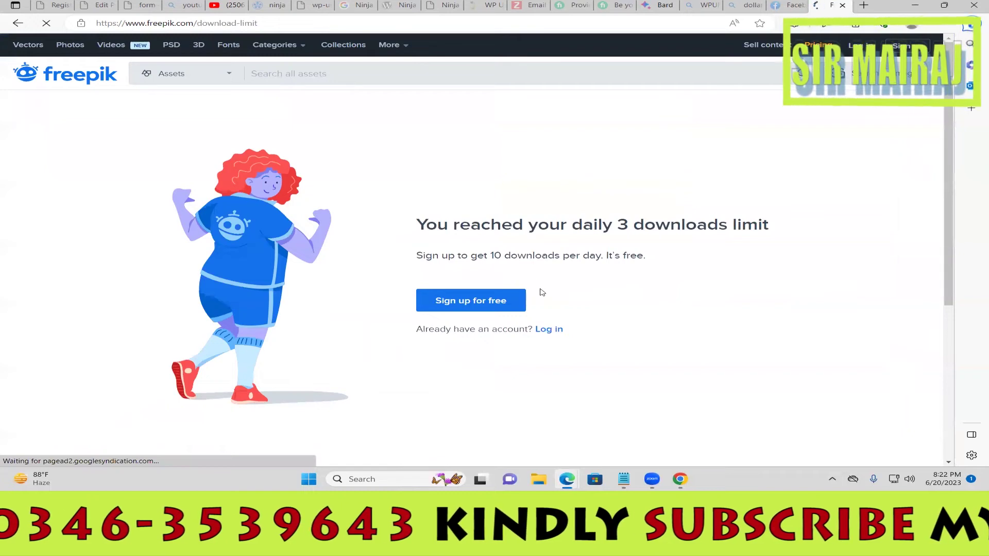
pyautogui.click(17, 22)
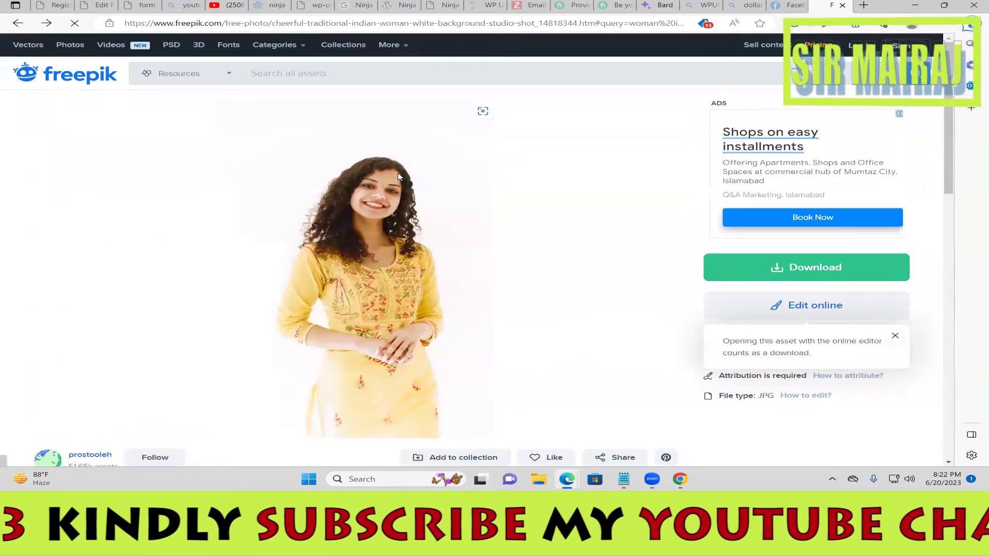
pyautogui.rightClick(398, 174)
pyautogui.click(487, 397)
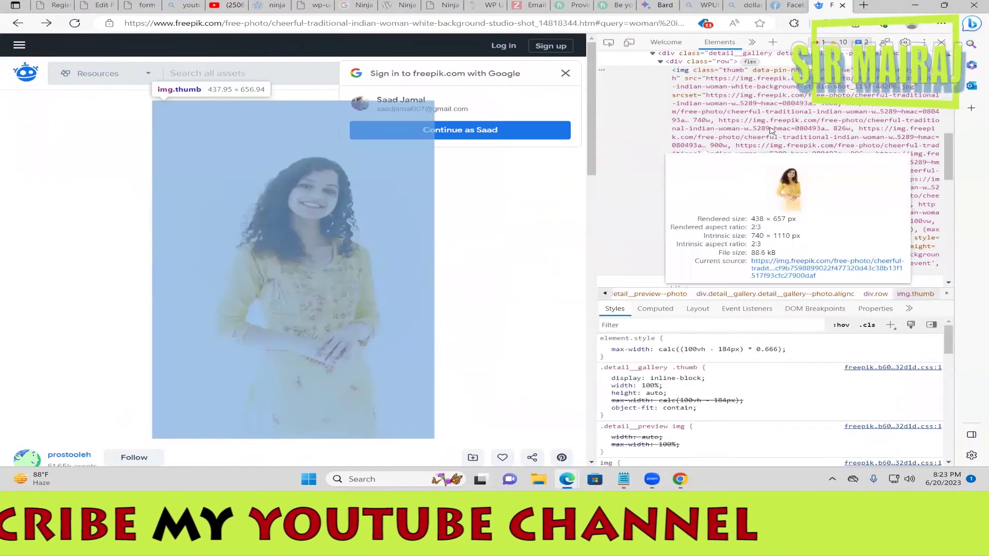
pyautogui.click(781, 268)
pyautogui.rightClick(456, 162)
pyautogui.click(546, 204)
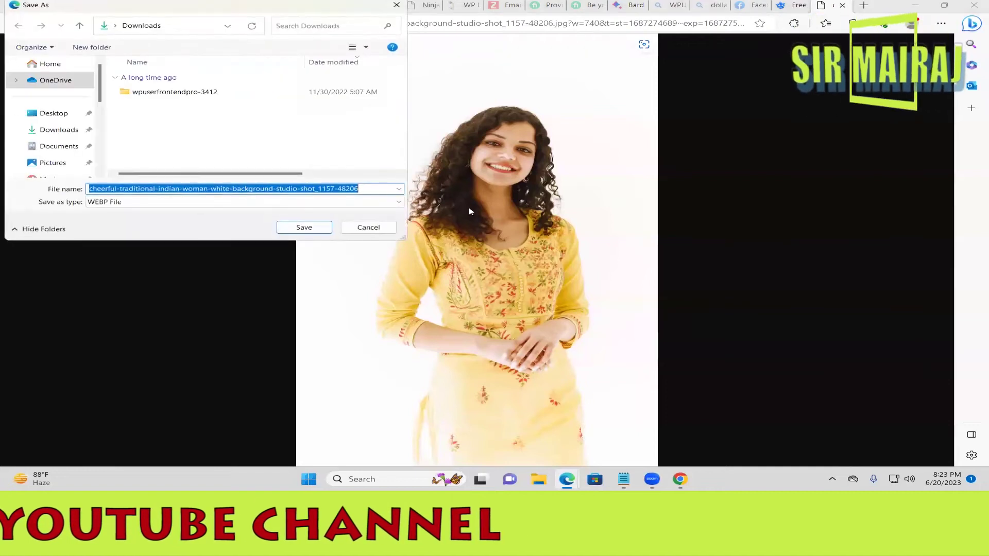
# Cancel the image save and launch Snipping Tool through a 'snipy' Windows search
pyautogui.click(369, 228)
pyautogui.click(644, 44)
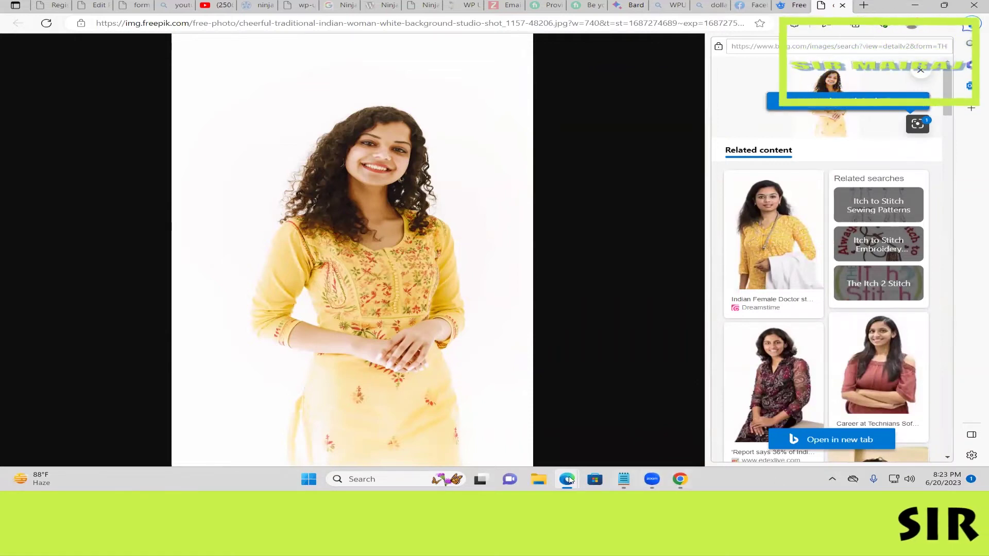
pyautogui.click(387, 479)
pyautogui.write('snipy')
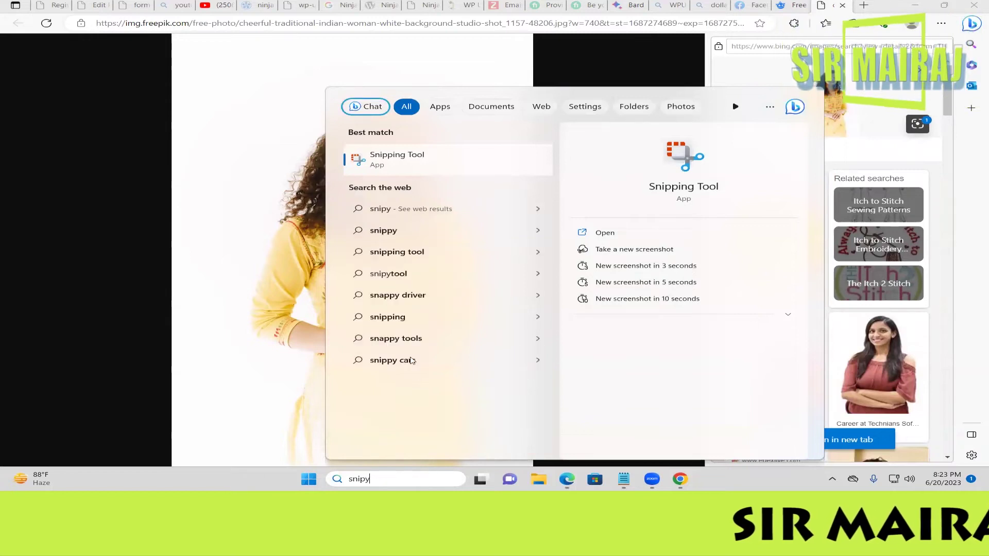
pyautogui.click(397, 159)
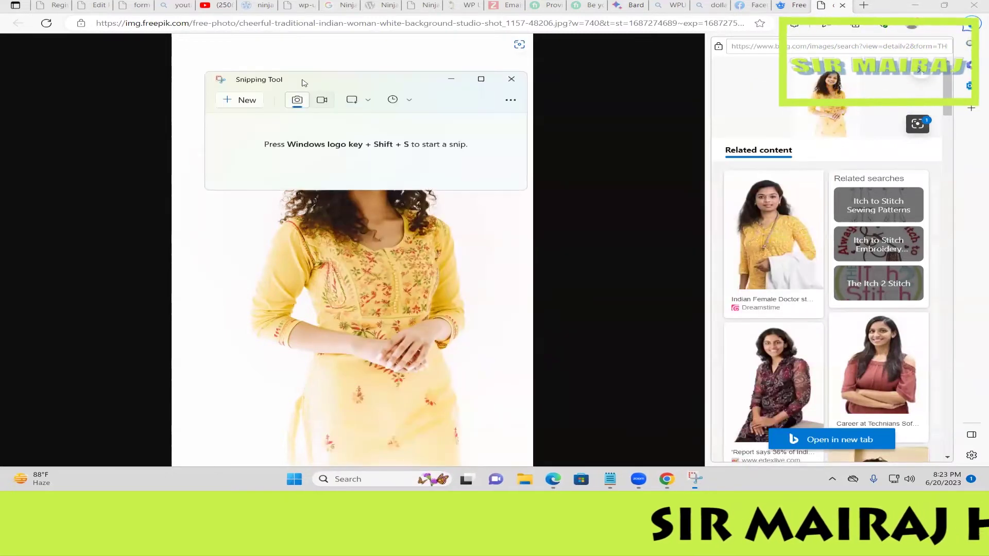
# Snip the screen area around the yellow-kurta woman photo
pyautogui.click(173, 34)
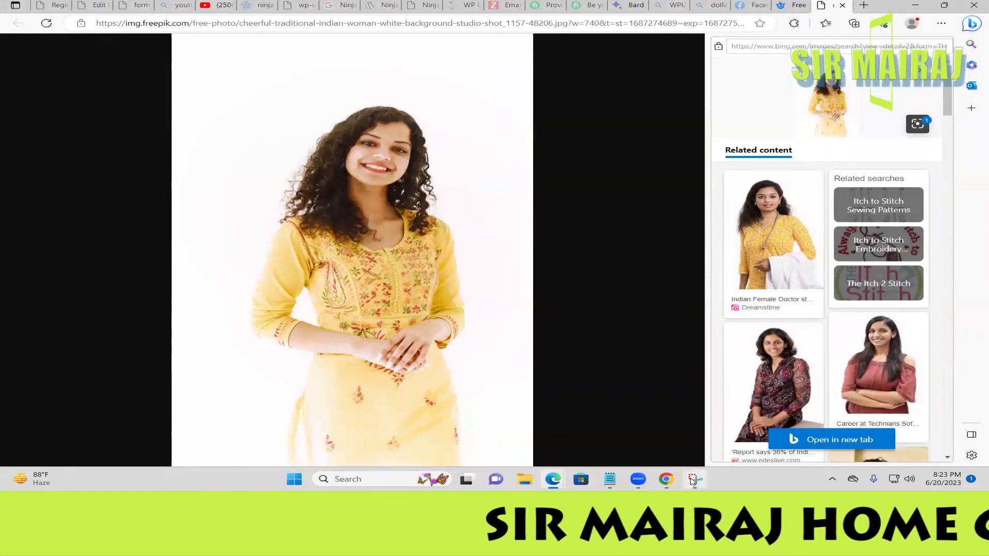
pyautogui.click(693, 481)
pyautogui.press('super+shift+s')
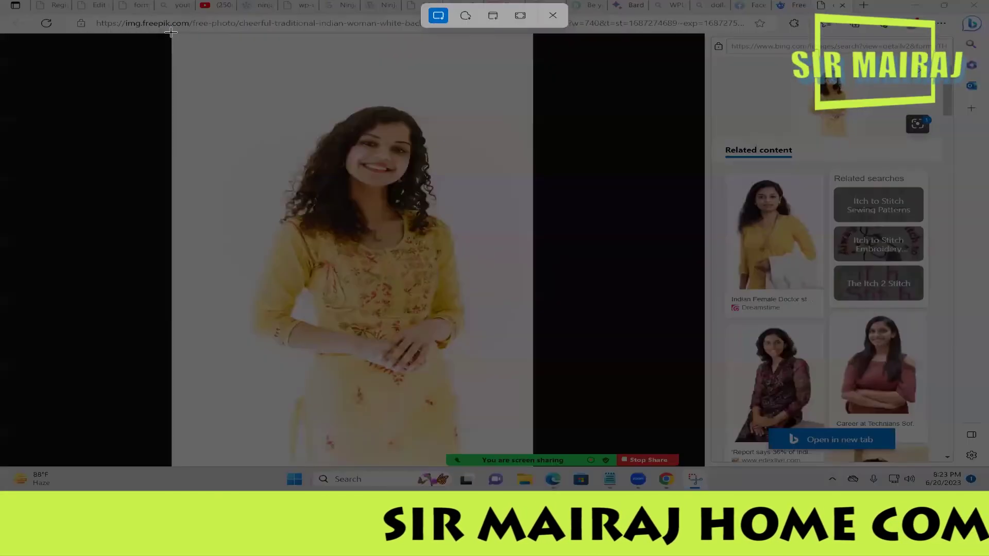
pyautogui.moveTo(173, 34)
pyautogui.mouseDown()
pyautogui.moveTo(395, 221)
pyautogui.moveTo(537, 471)
pyautogui.mouseUp()
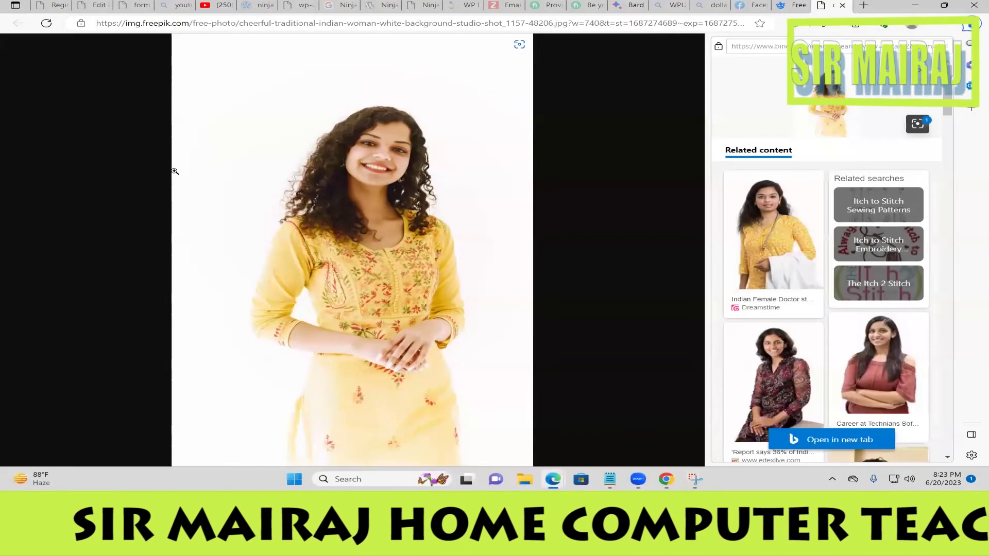
pyautogui.click(695, 480)
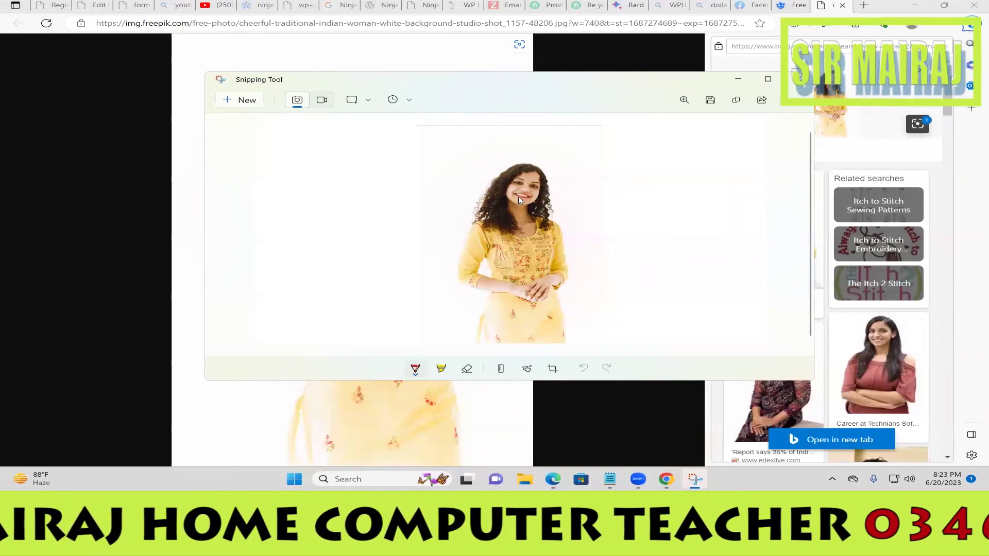
# Save the snip to the Desktop as 'women' and return to the browser image
pyautogui.hotkey('ctrl', 's')
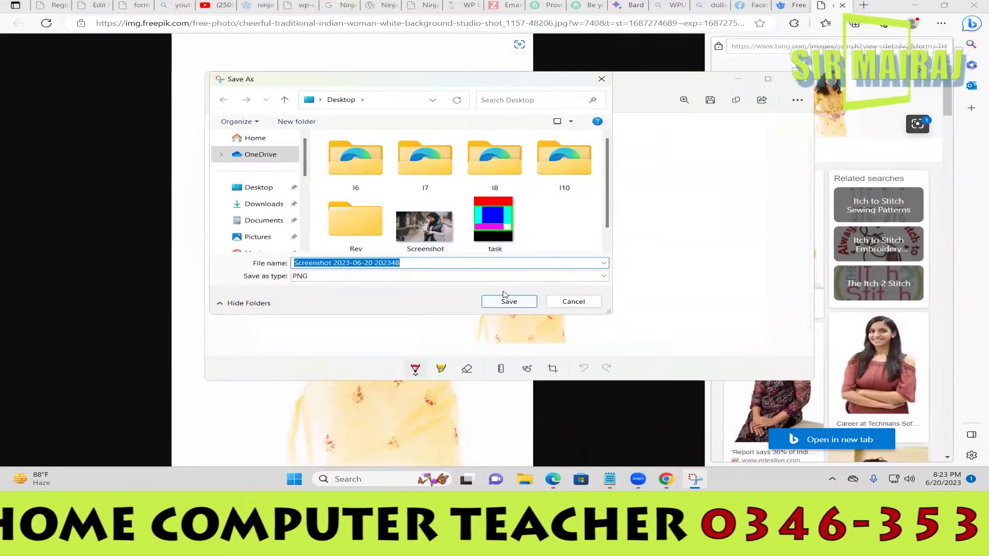
pyautogui.write('women')
pyautogui.press('Return')
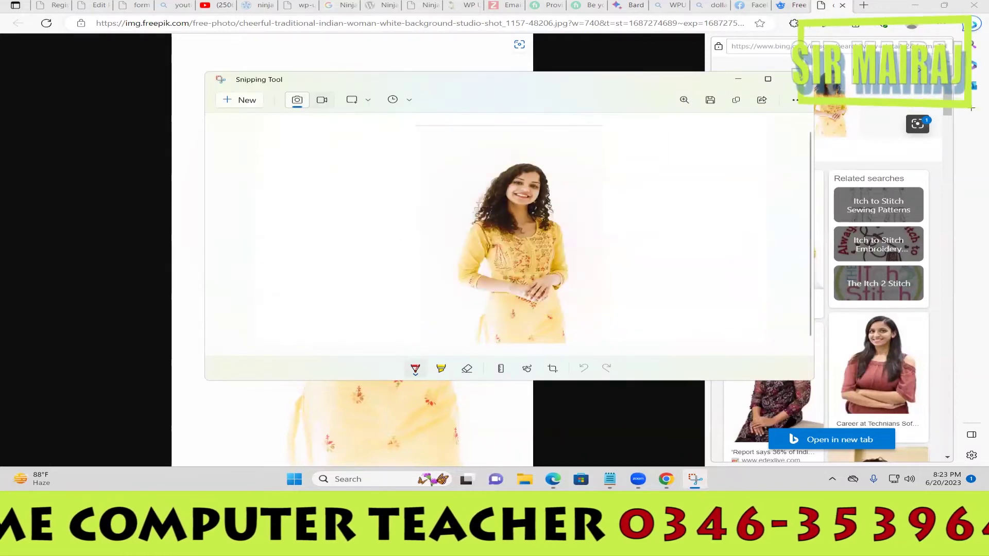
pyautogui.click(739, 79)
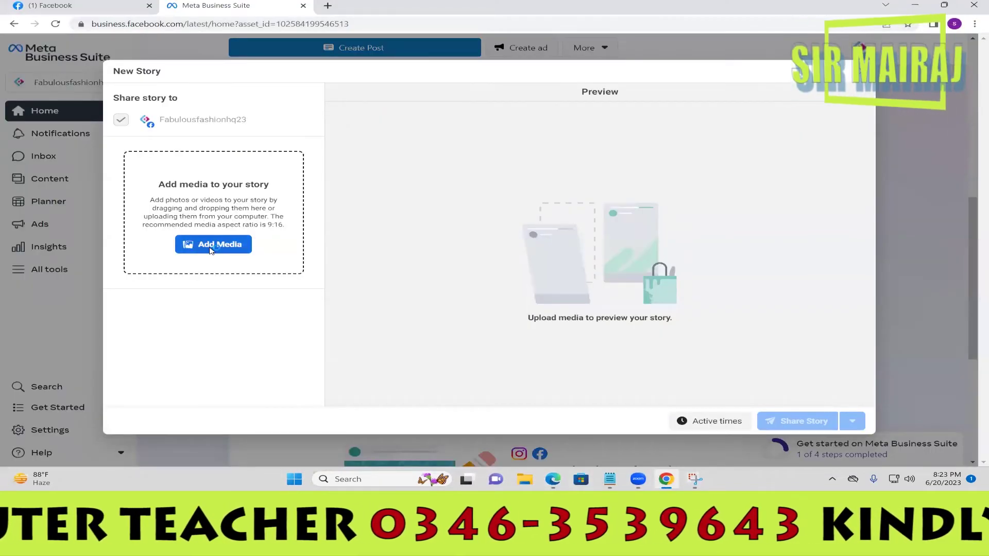
# Start adding media to the new story and browse the Downloads and Pictures folders
pyautogui.click(211, 248)
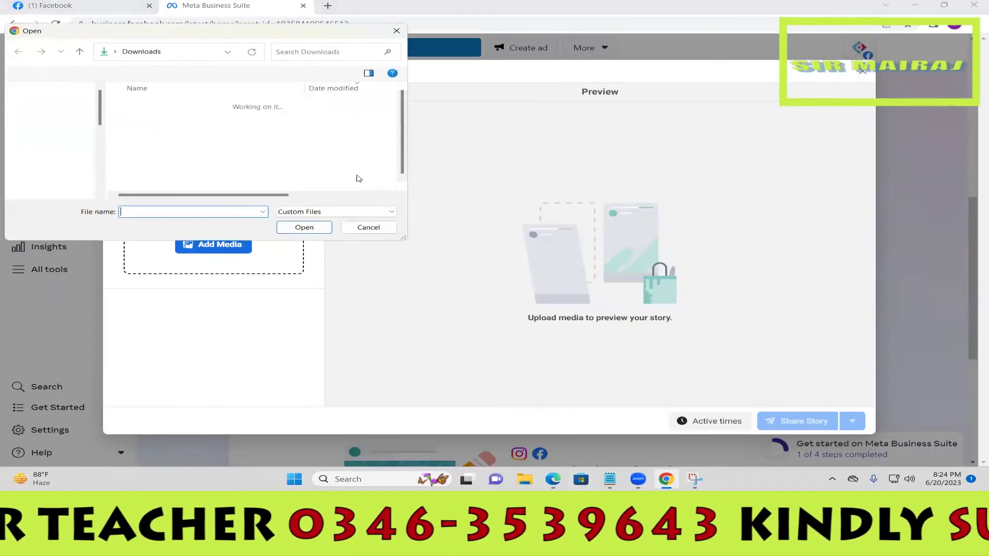
pyautogui.click(166, 119)
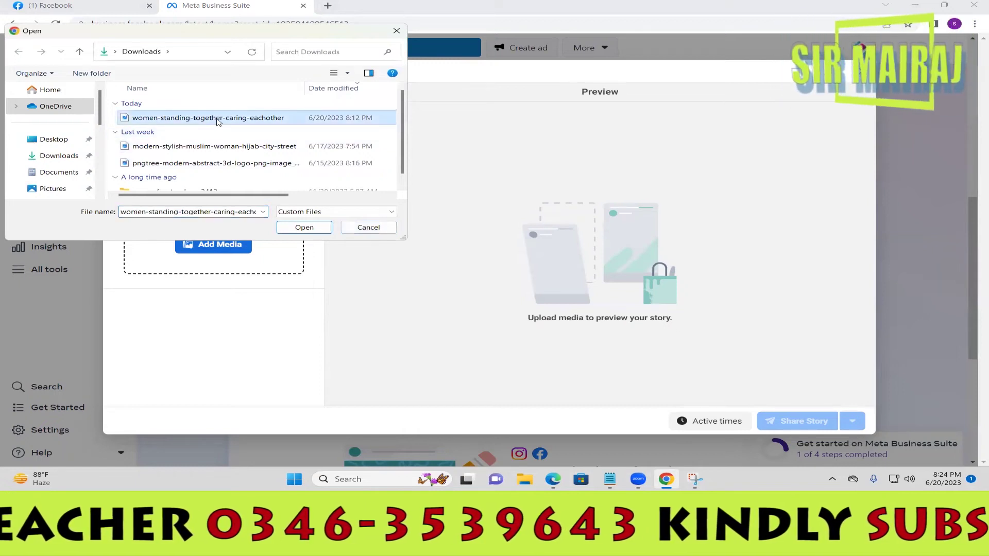
pyautogui.click(217, 120)
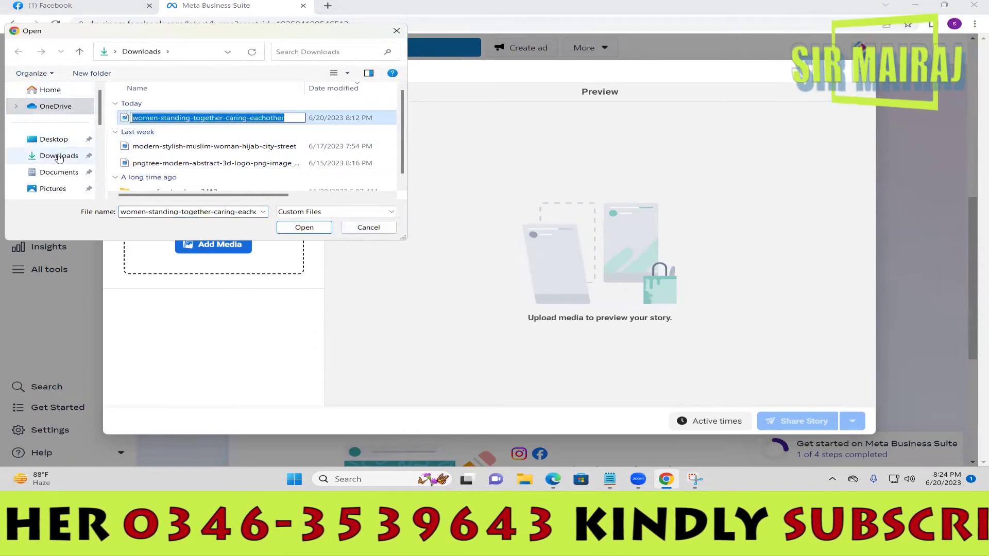
pyautogui.click(60, 157)
pyautogui.click(54, 189)
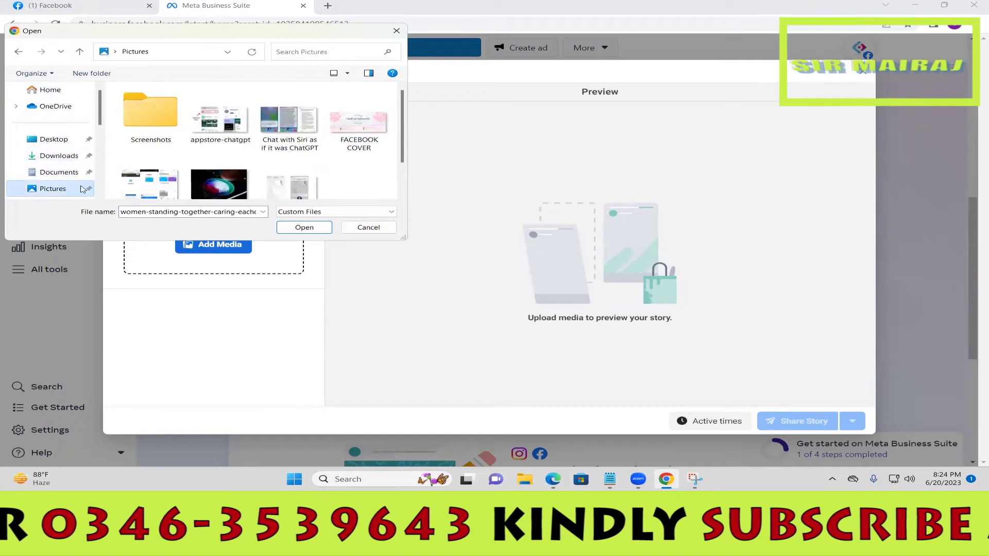
pyautogui.scroll(-1, 219, 174)
pyautogui.scroll(1, 218, 174)
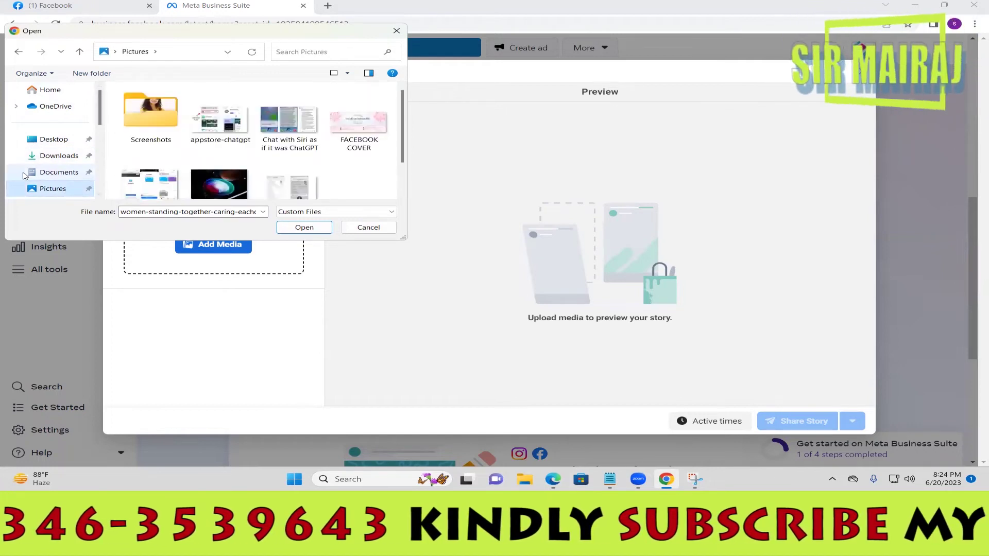
# Upload the 'women' screenshot from the Desktop as the story's media
pyautogui.click(52, 139)
pyautogui.scroll(-3, 150, 170)
pyautogui.click(151, 165)
pyautogui.click(304, 227)
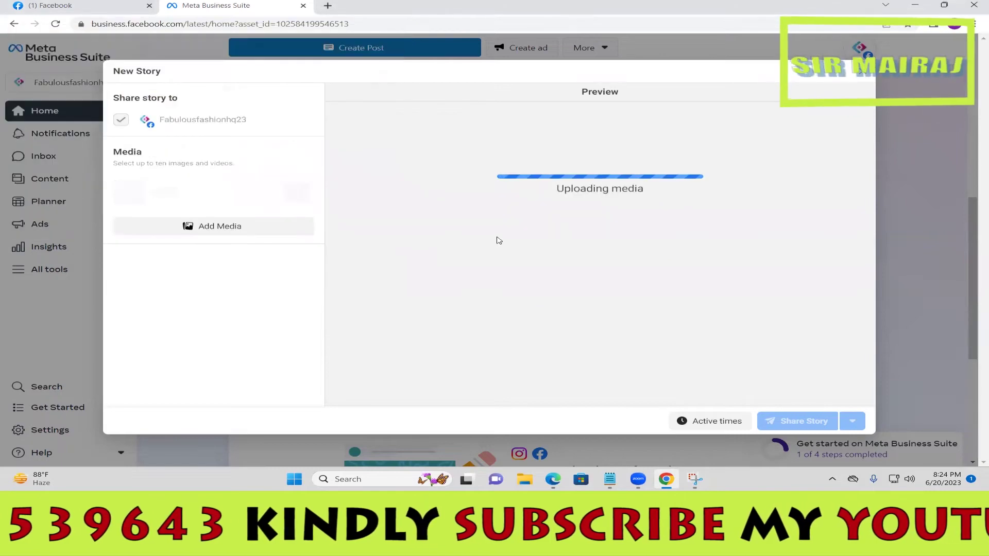
pyautogui.click(610, 479)
pyautogui.click(553, 479)
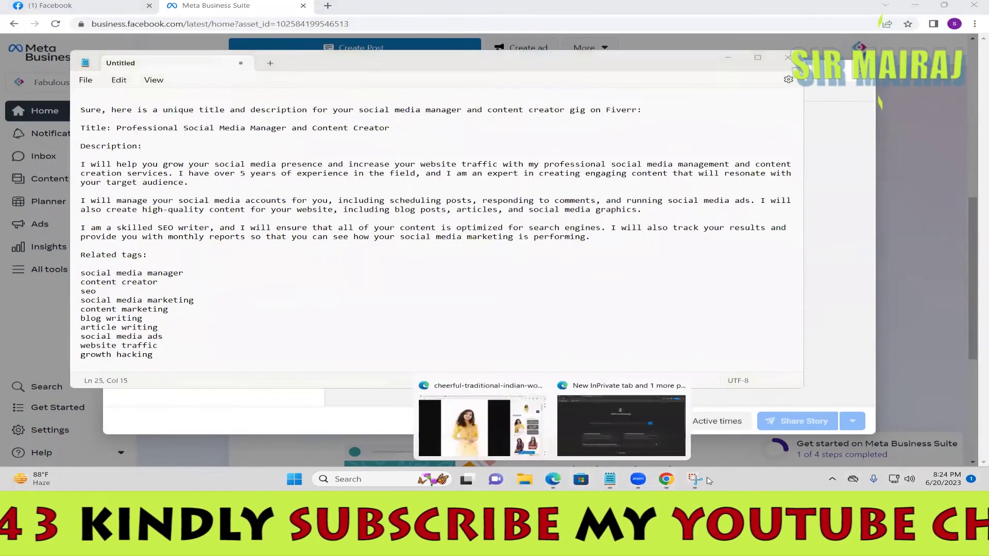
# Copy Bard's 'Feeling confident and beautiful?' caption and return to the story editor
pyautogui.click(481, 426)
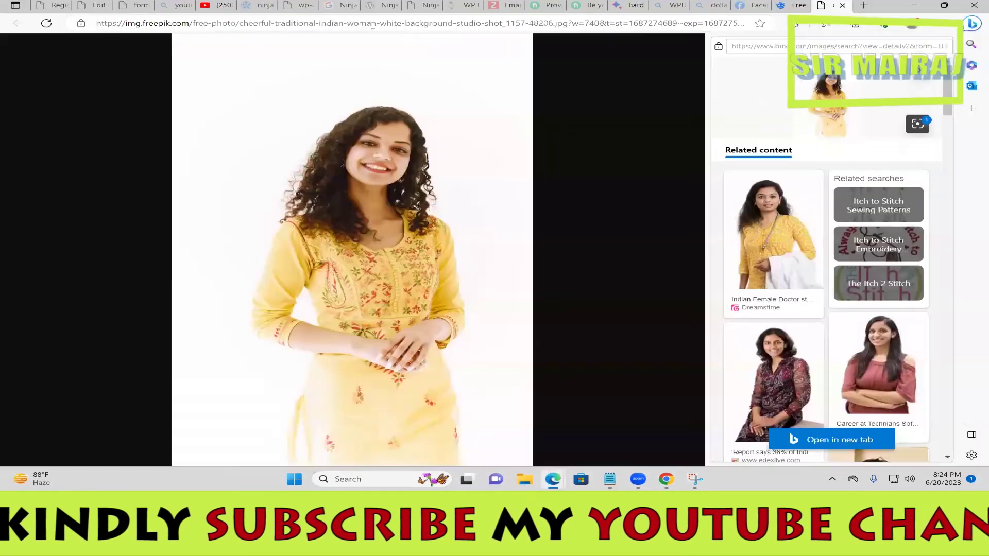
pyautogui.click(630, 5)
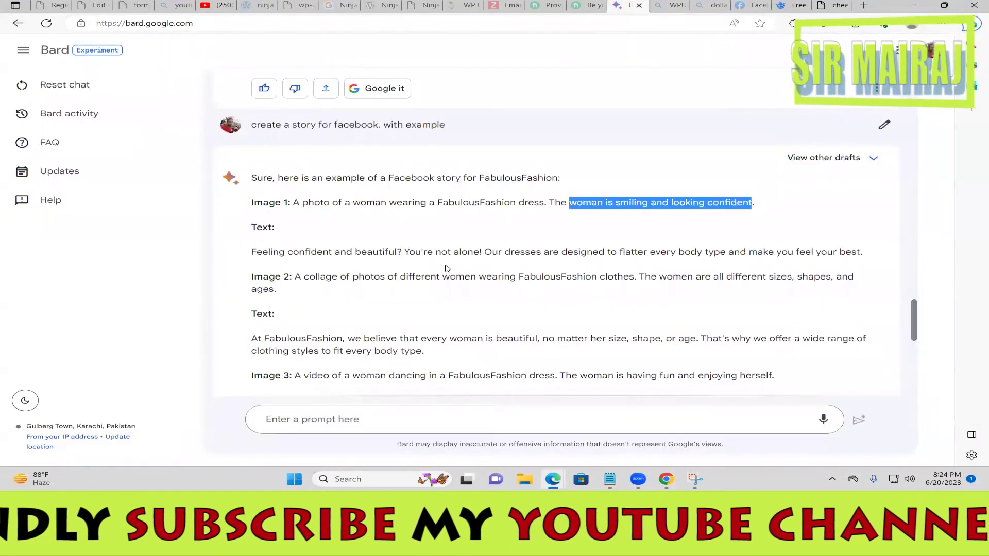
pyautogui.tripleClick(331, 250)
pyautogui.rightClick(332, 252)
pyautogui.click(368, 260)
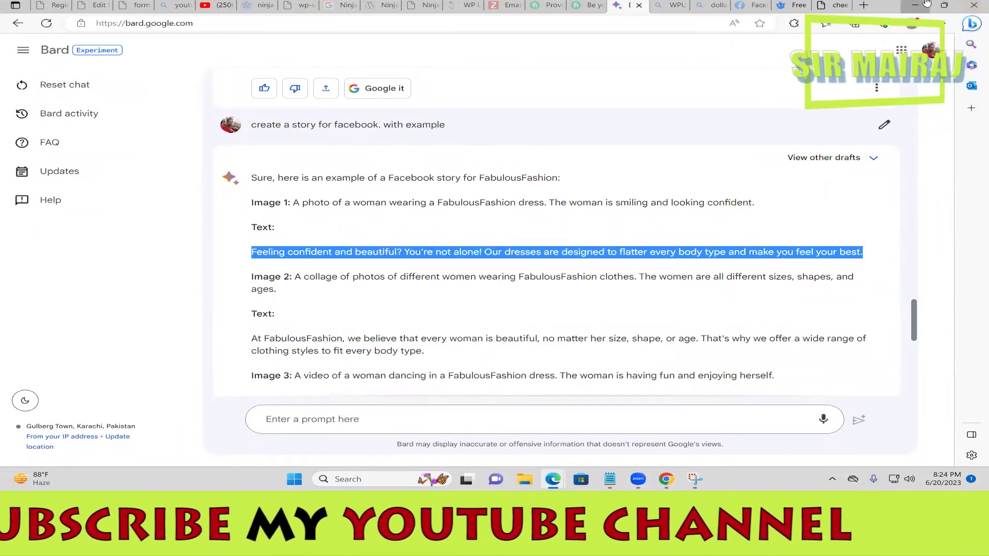
pyautogui.click(973, 3)
pyautogui.click(254, 1)
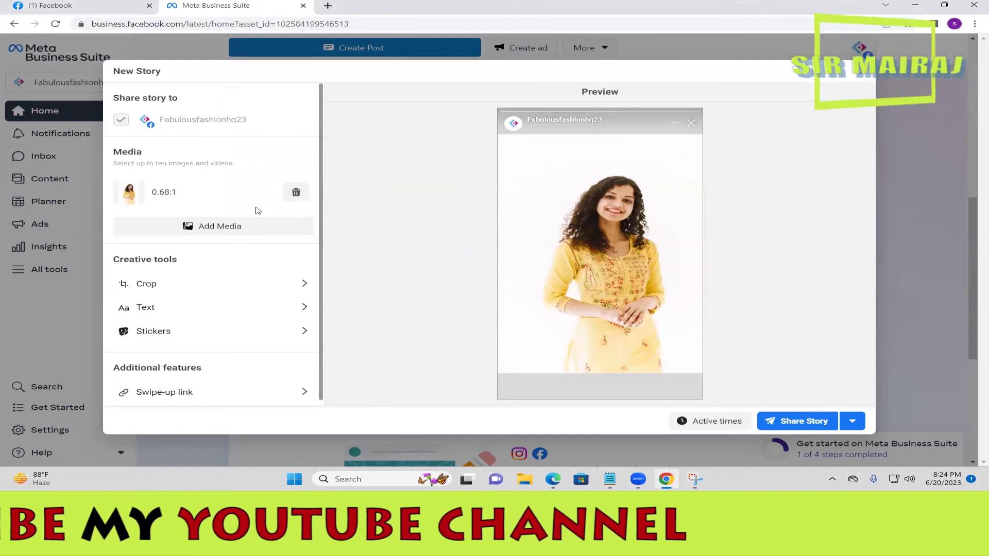
# Add a text box to the story and paste the Bard caption into it
pyautogui.scroll(-1, 206, 314)
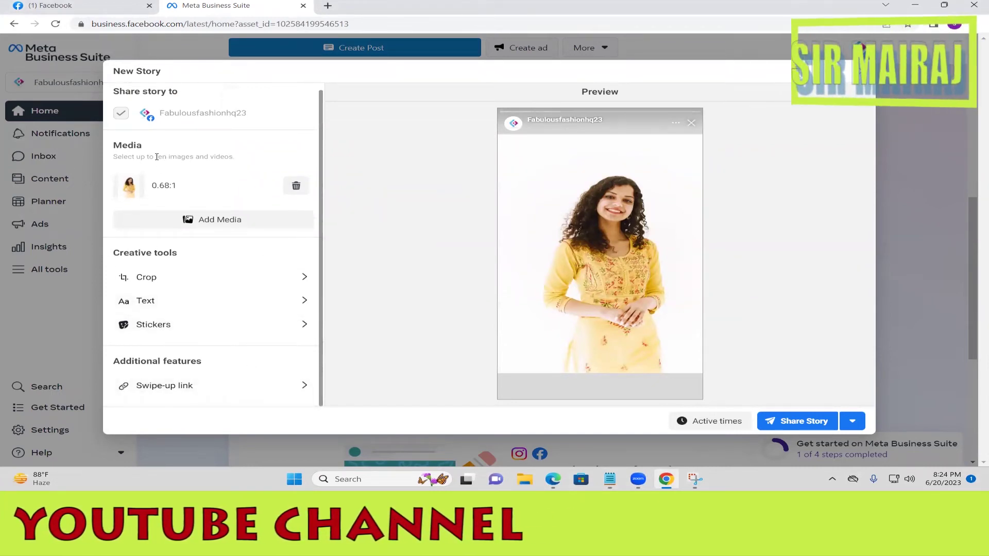
pyautogui.hotkey('ctrl', '+')
pyautogui.hotkey('ctrl', '+')
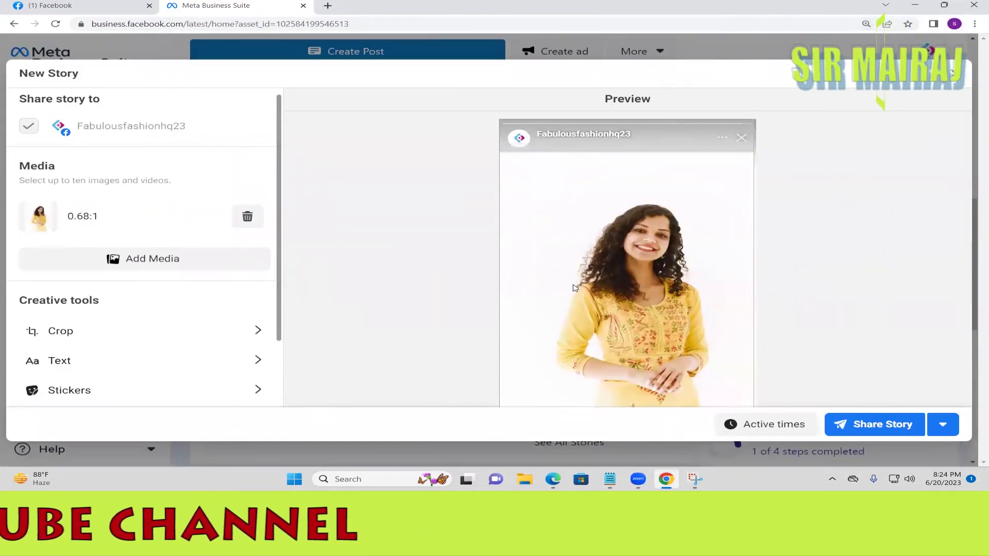
pyautogui.click(142, 374)
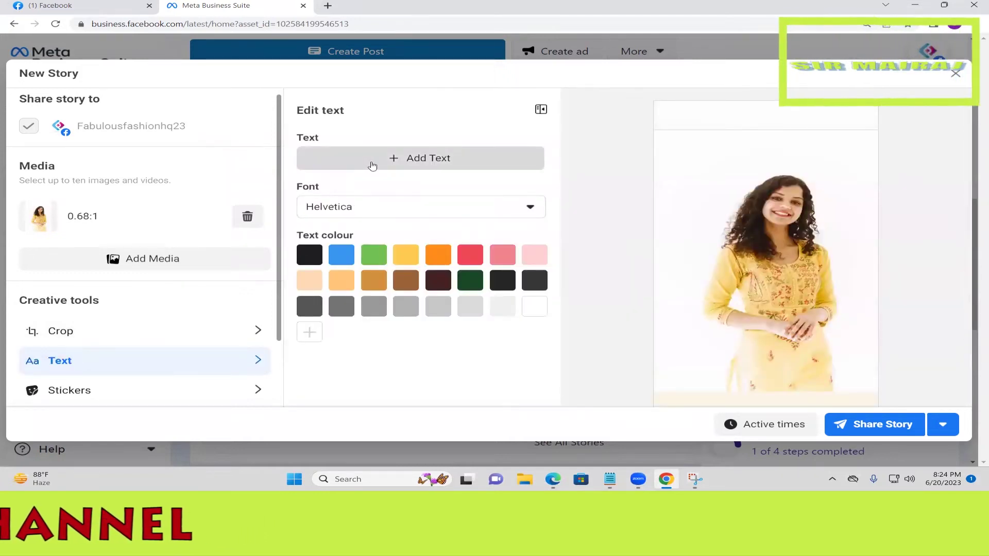
pyautogui.click(398, 159)
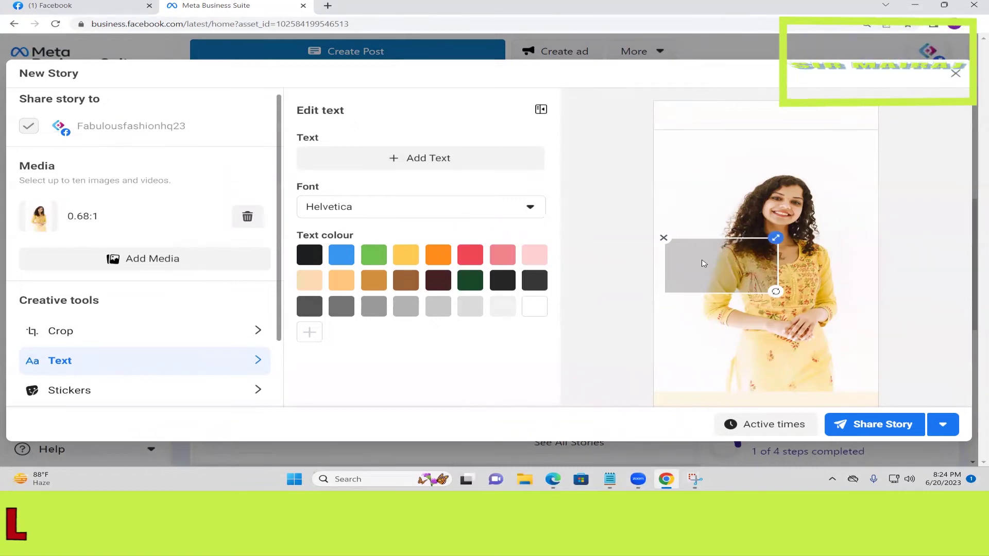
pyautogui.hotkey('ctrl', 'v')
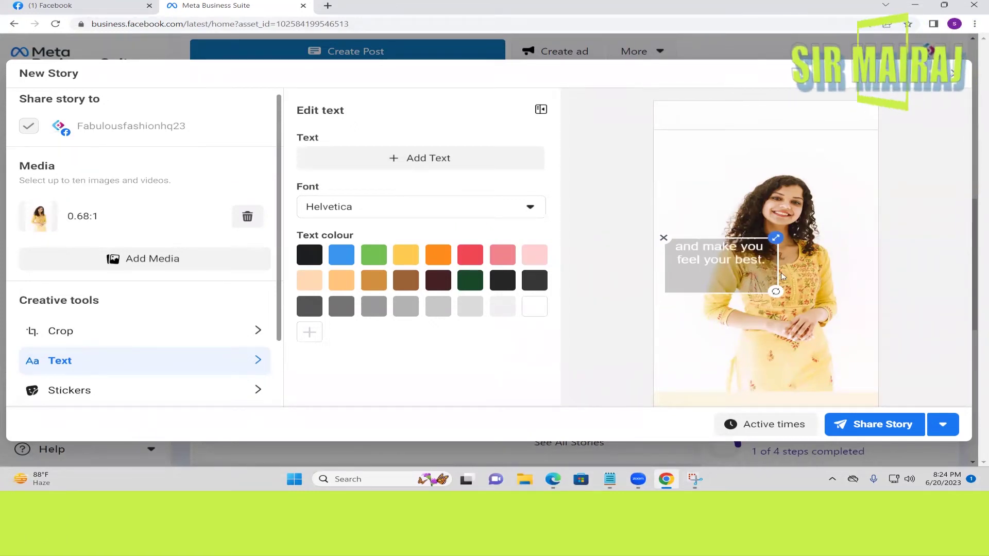
# Resize the caption box and position it wide across the top of the photo
pyautogui.moveTo(781, 242); pyautogui.dragTo(840, 242)
pyautogui.moveTo(726, 248); pyautogui.dragTo(780, 257)
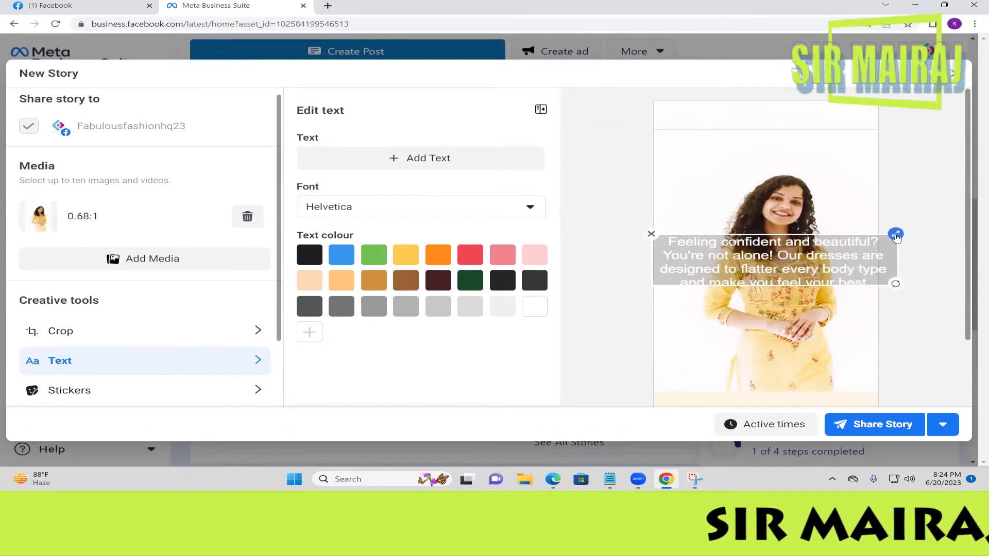
pyautogui.moveTo(897, 237); pyautogui.dragTo(886, 242)
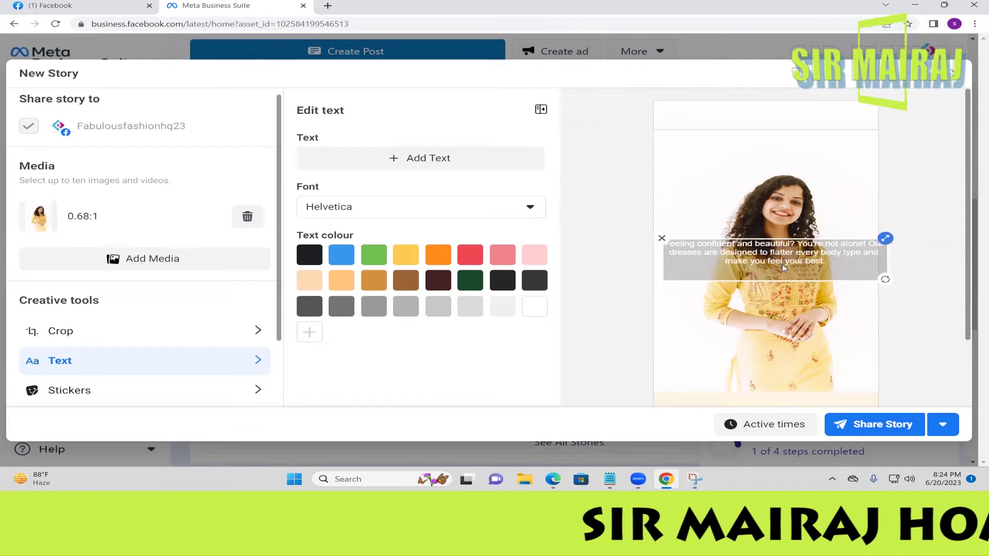
pyautogui.moveTo(783, 267)
pyautogui.mouseDown()
pyautogui.moveTo(774, 266)
pyautogui.moveTo(784, 320)
pyautogui.moveTo(782, 146)
pyautogui.mouseUp()
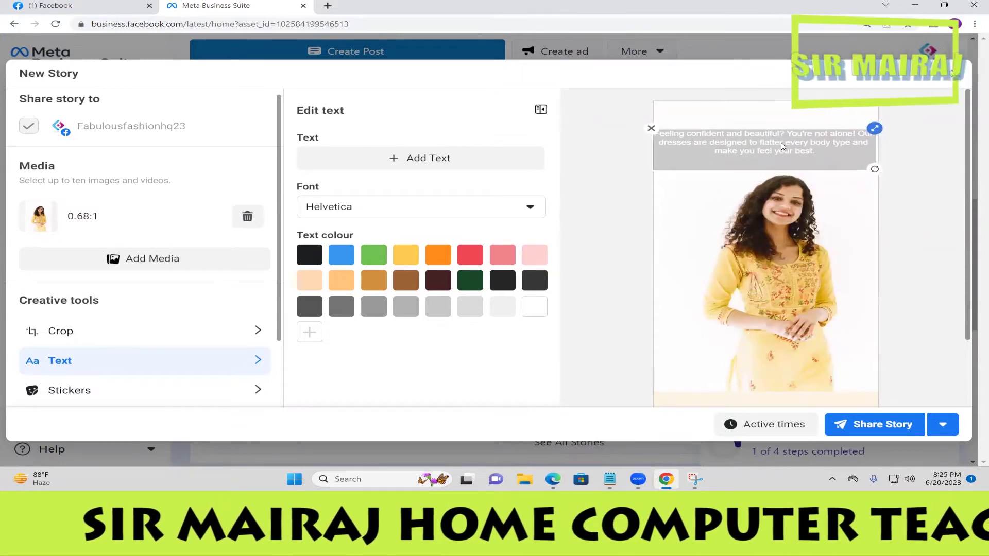
pyautogui.moveTo(782, 146); pyautogui.dragTo(782, 150)
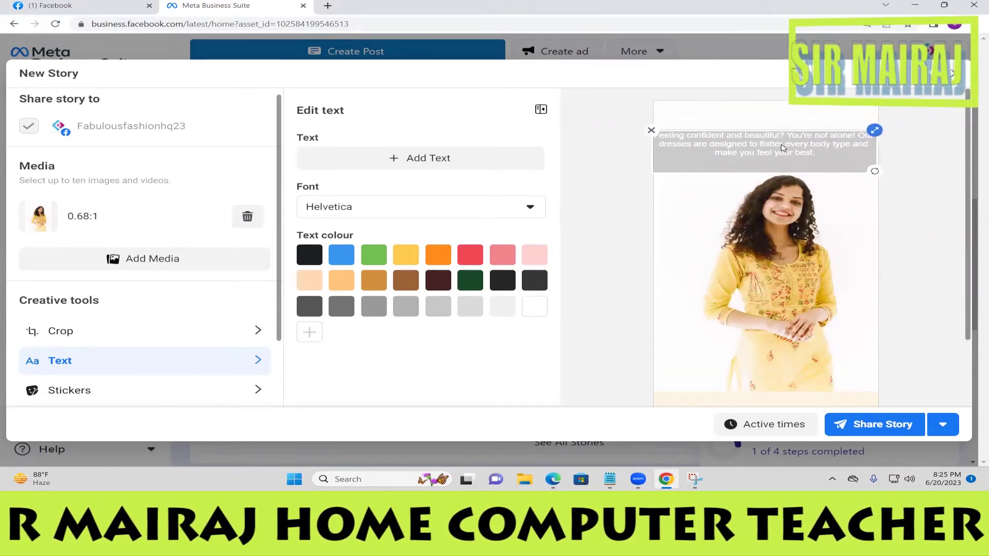
pyautogui.moveTo(874, 132); pyautogui.dragTo(877, 130)
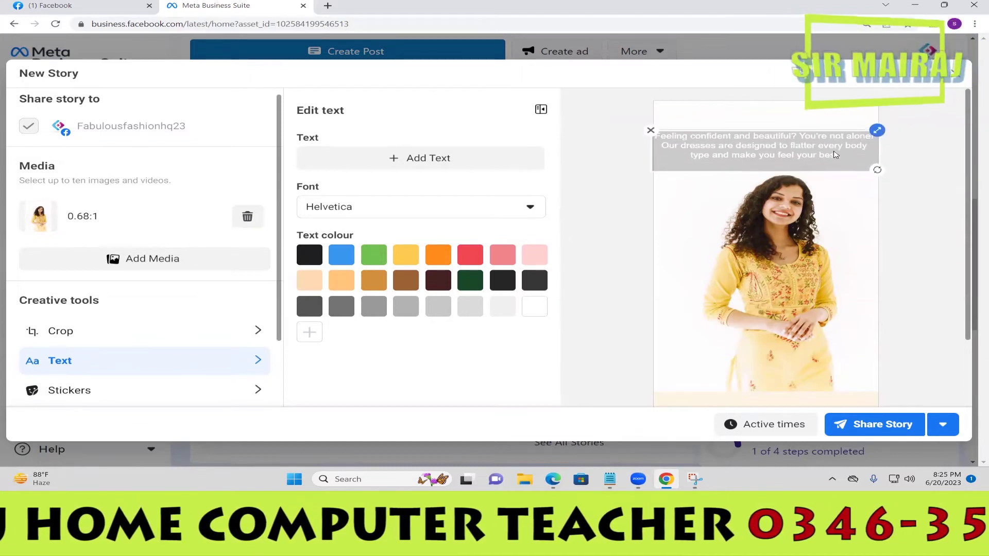
# Try red, blue, white and dark grey colours on the caption text
pyautogui.click(470, 258)
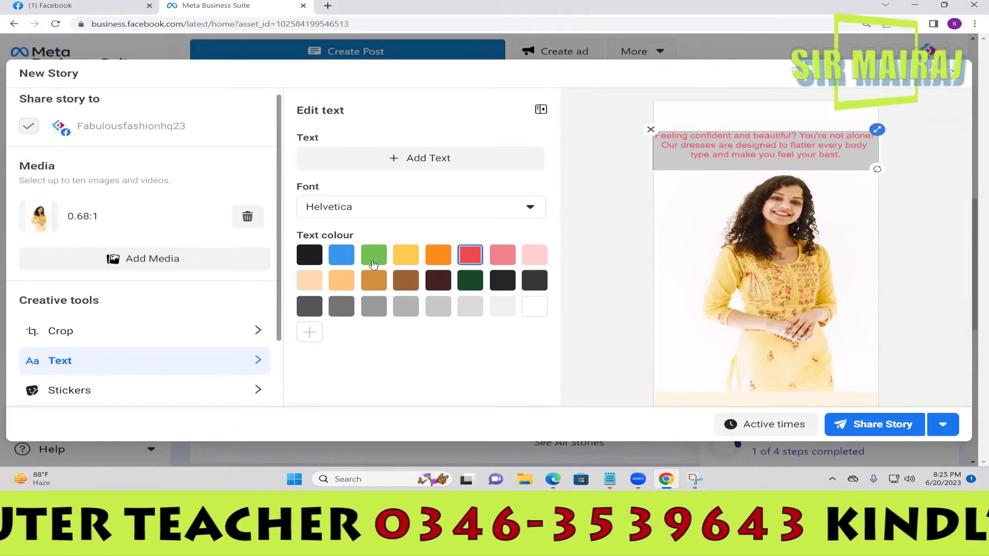
pyautogui.click(343, 258)
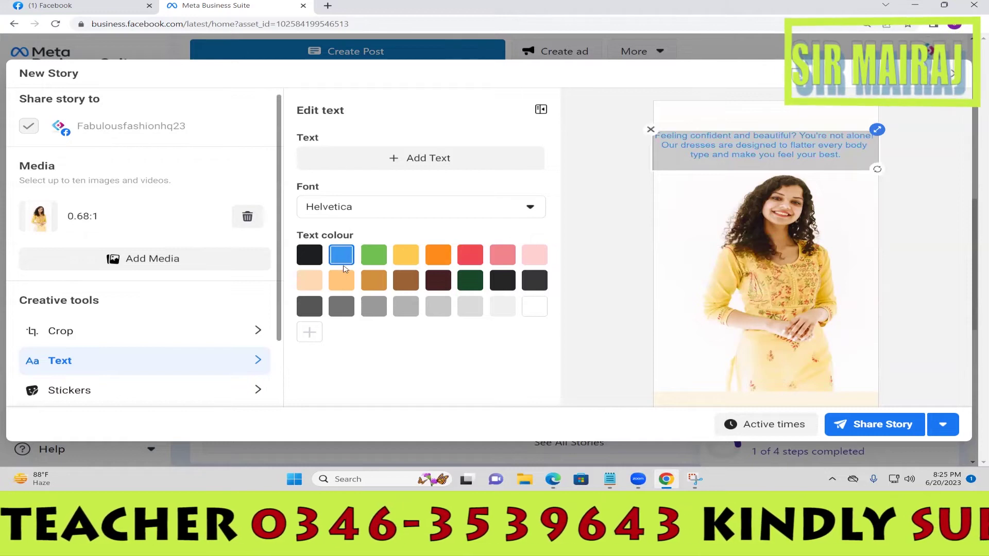
pyautogui.click(536, 308)
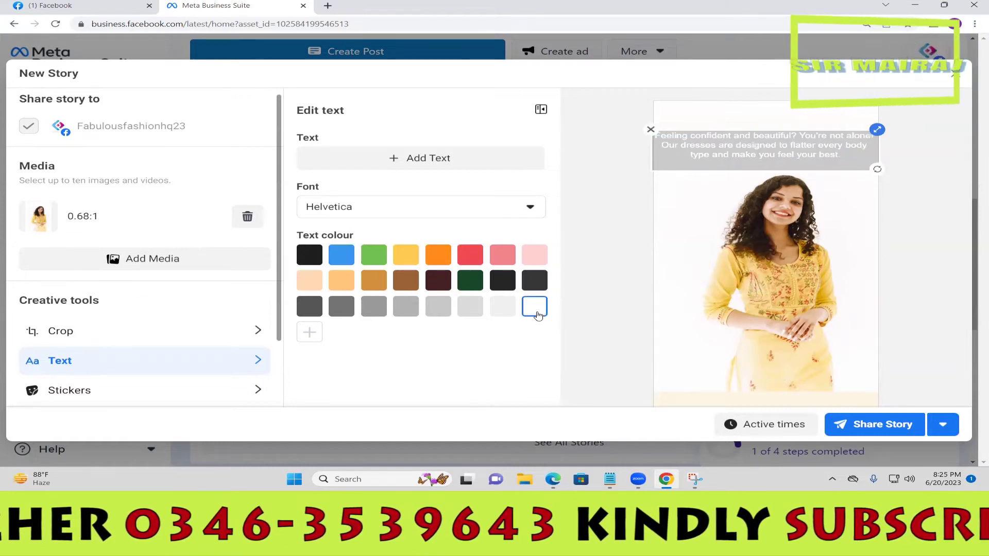
pyautogui.click(503, 281)
pyautogui.click(531, 284)
# Try Roboto, Courier and Din Alternate fonts, then settle on Helvetica in black
pyautogui.click(534, 307)
pyautogui.click(349, 209)
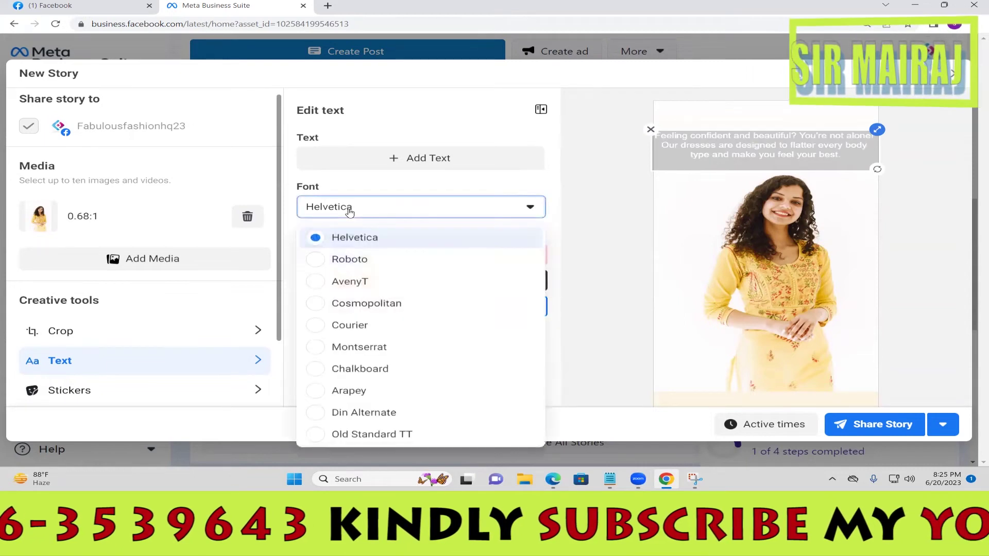
pyautogui.click(367, 259)
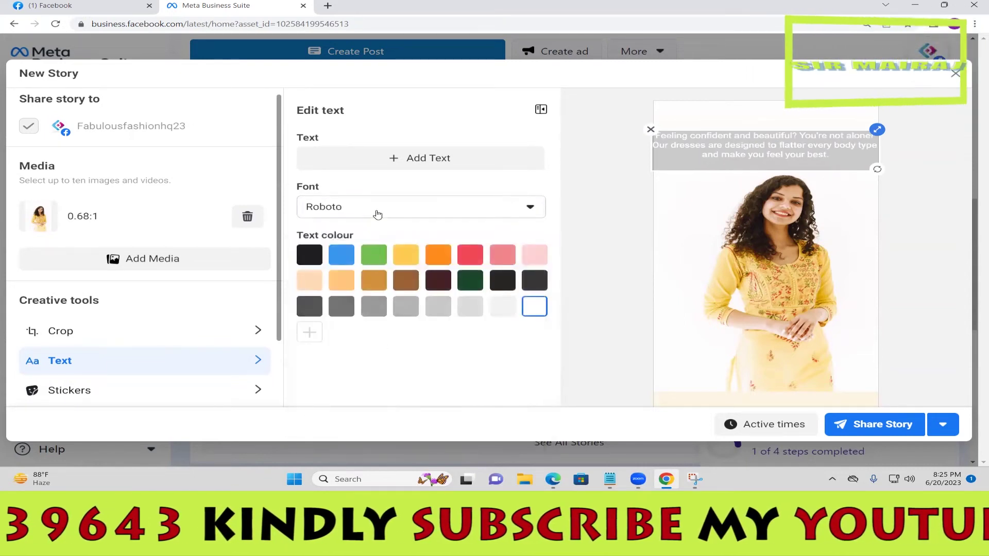
pyautogui.click(378, 211)
pyautogui.click(362, 324)
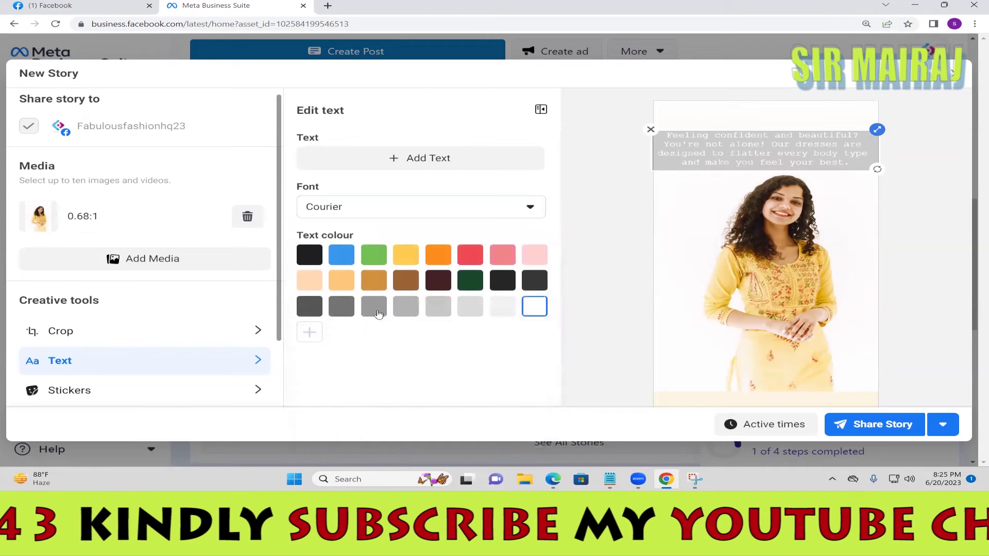
pyautogui.click(388, 217)
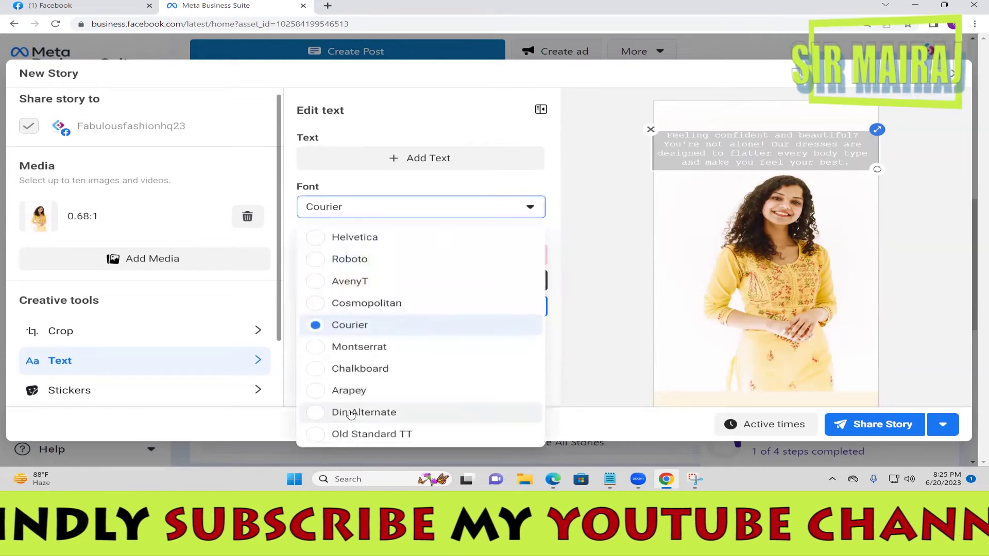
pyautogui.click(355, 411)
pyautogui.click(388, 207)
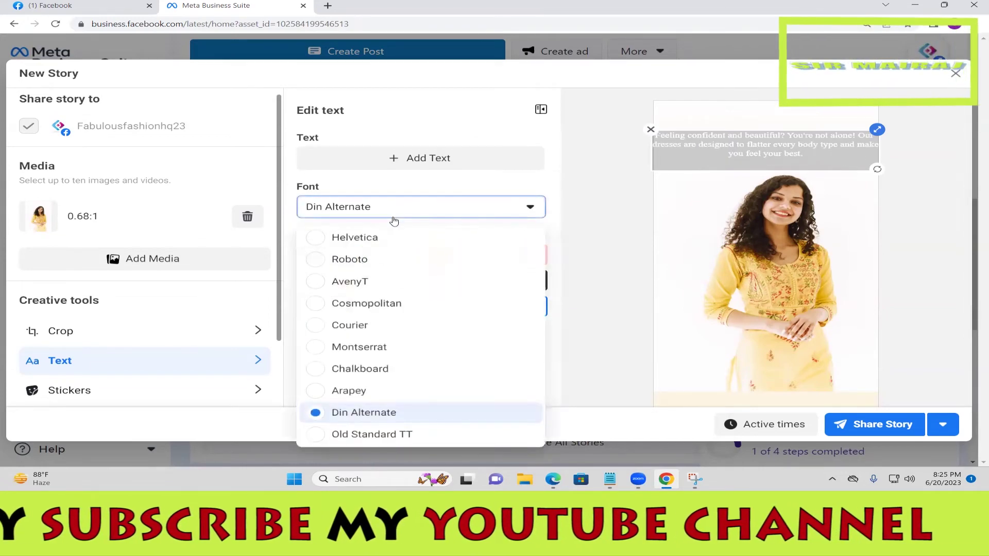
pyautogui.click(393, 235)
pyautogui.click(309, 254)
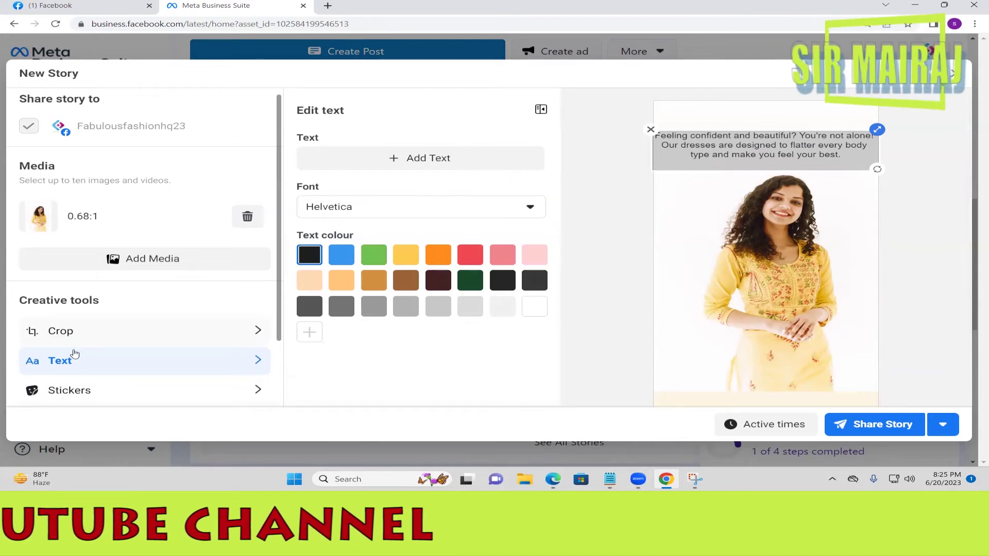
pyautogui.scroll(-1, 75, 354)
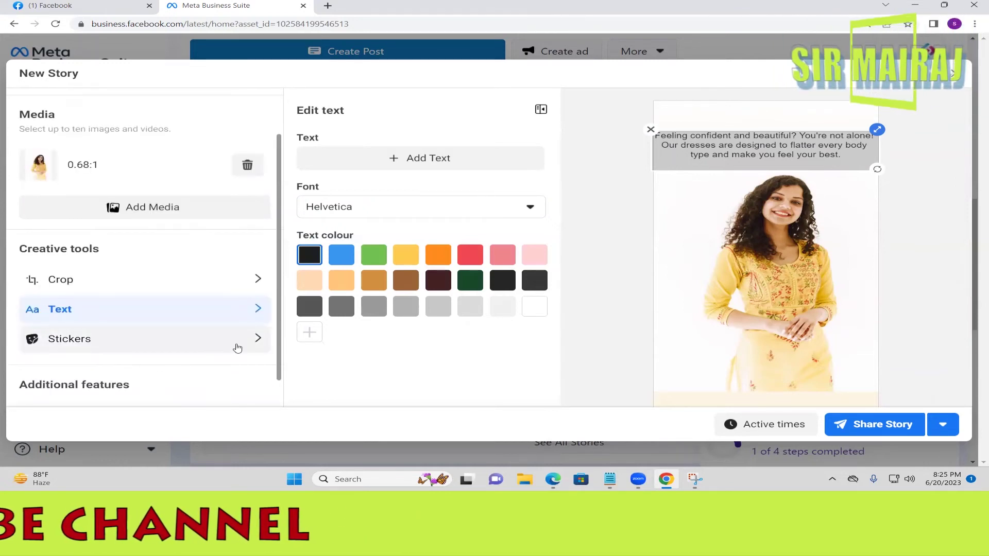
# Place the Amazing sticker from the Stickers grid at the bottom-left of the story photo
pyautogui.click(237, 349)
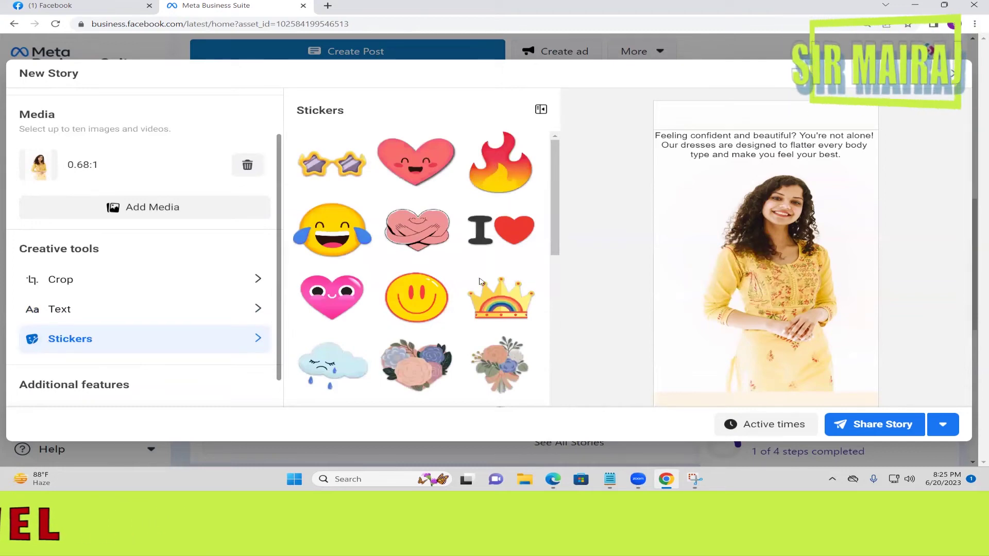
pyautogui.scroll(-1, 492, 252)
pyautogui.scroll(-3, 485, 278)
pyautogui.scroll(-2, 477, 304)
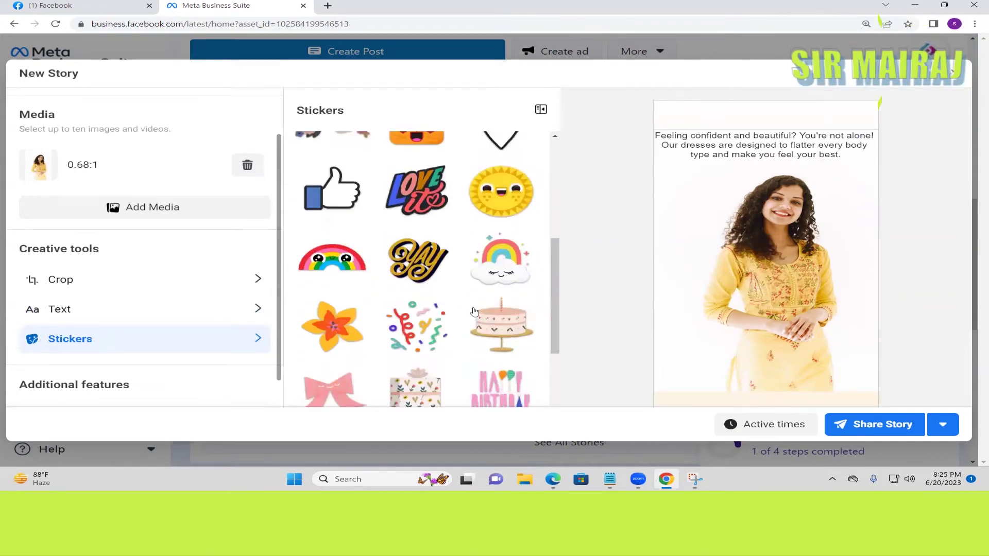
pyautogui.scroll(-3, 494, 314)
pyautogui.scroll(-2, 532, 320)
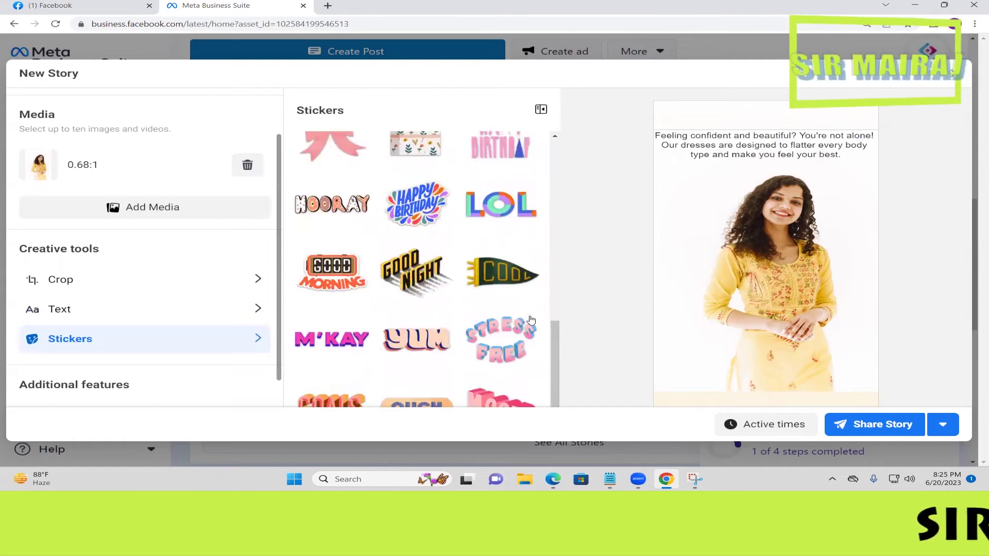
pyautogui.scroll(-2, 531, 320)
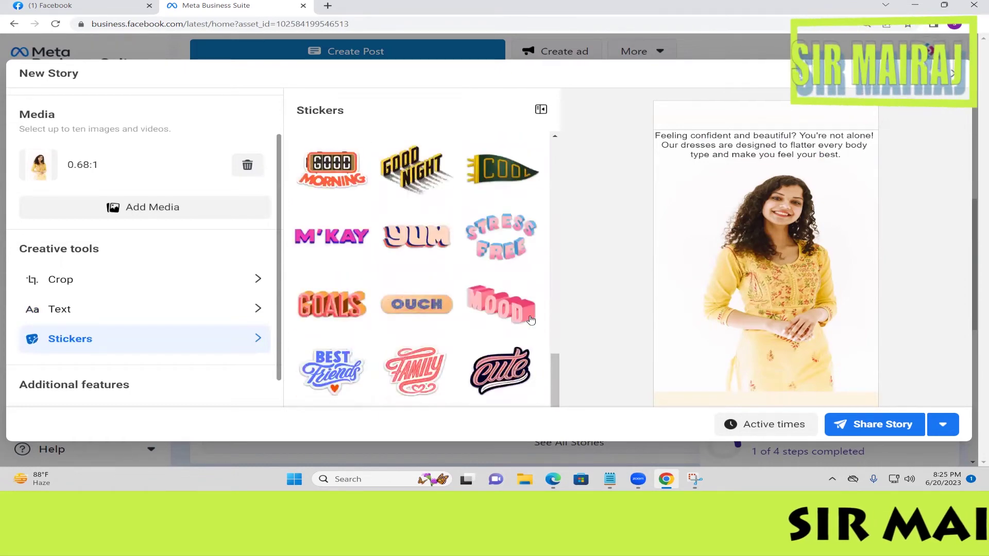
pyautogui.scroll(-1, 532, 320)
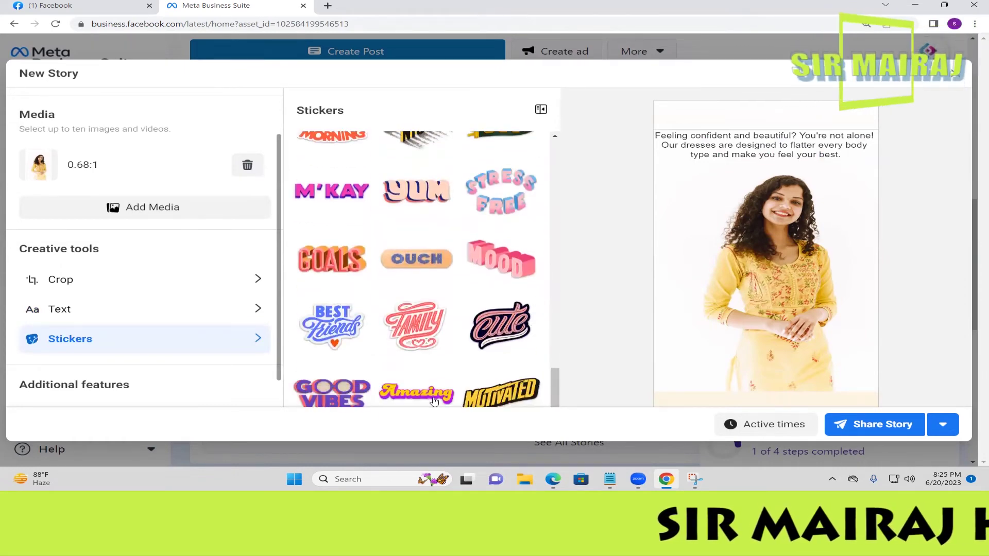
pyautogui.moveTo(434, 402); pyautogui.dragTo(689, 213)
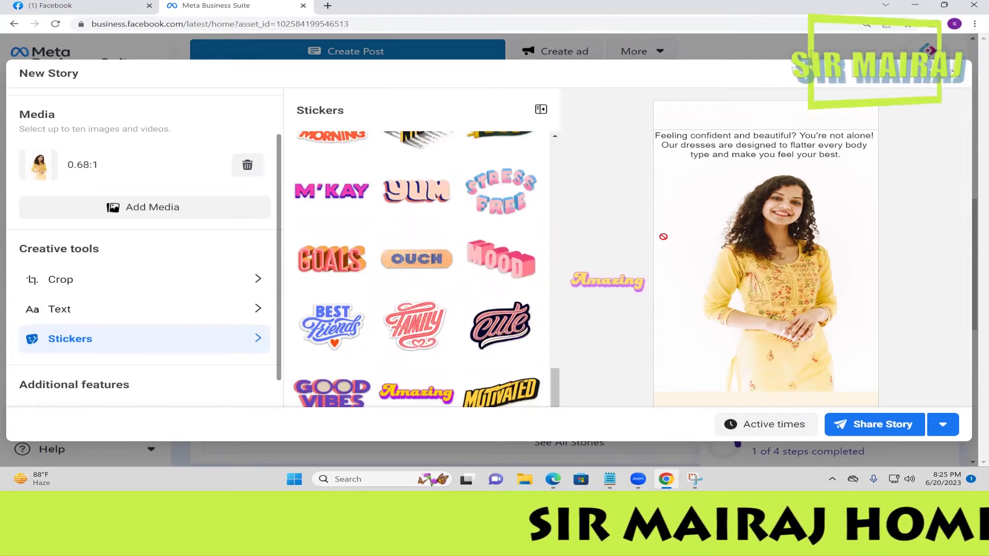
pyautogui.click(409, 403)
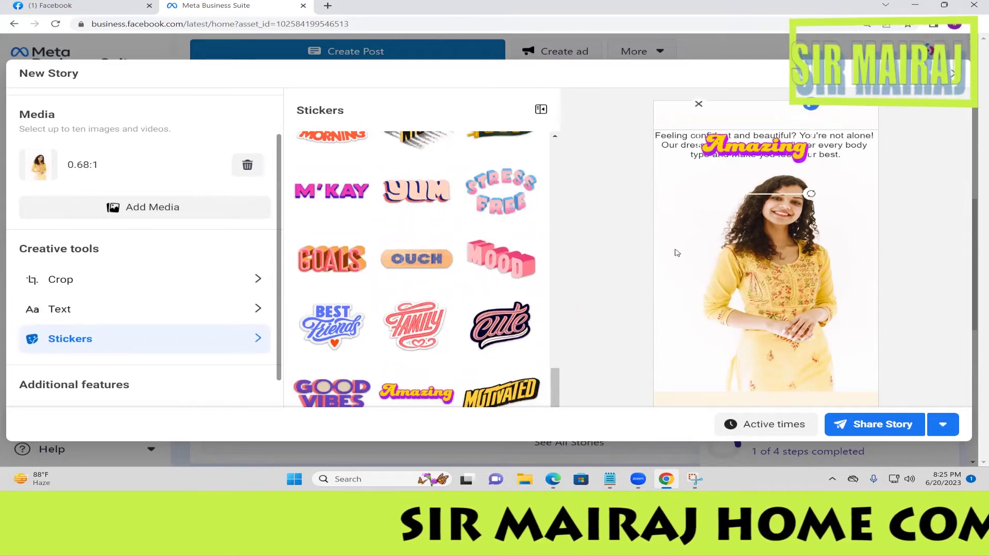
pyautogui.moveTo(742, 165)
pyautogui.mouseDown()
pyautogui.moveTo(686, 292)
pyautogui.moveTo(694, 383)
pyautogui.mouseUp()
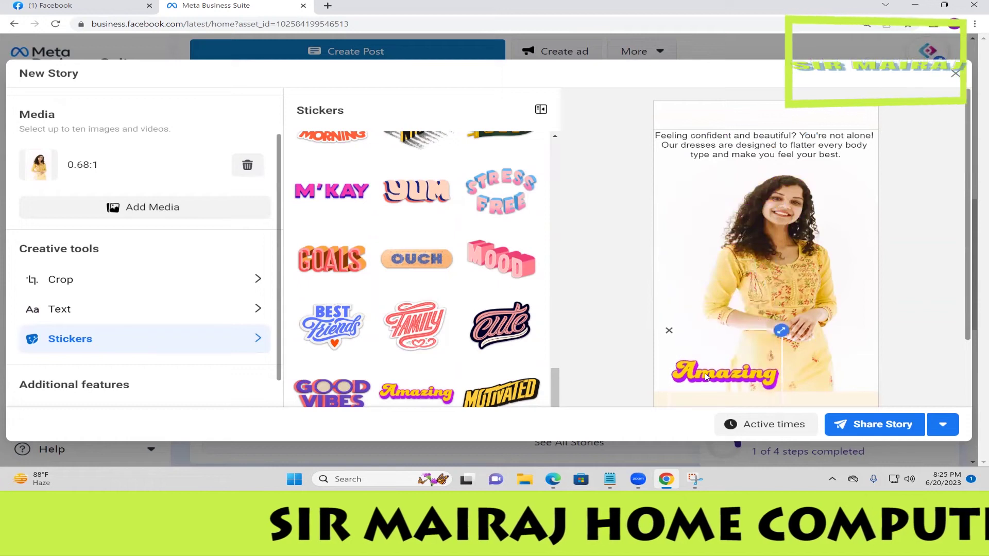
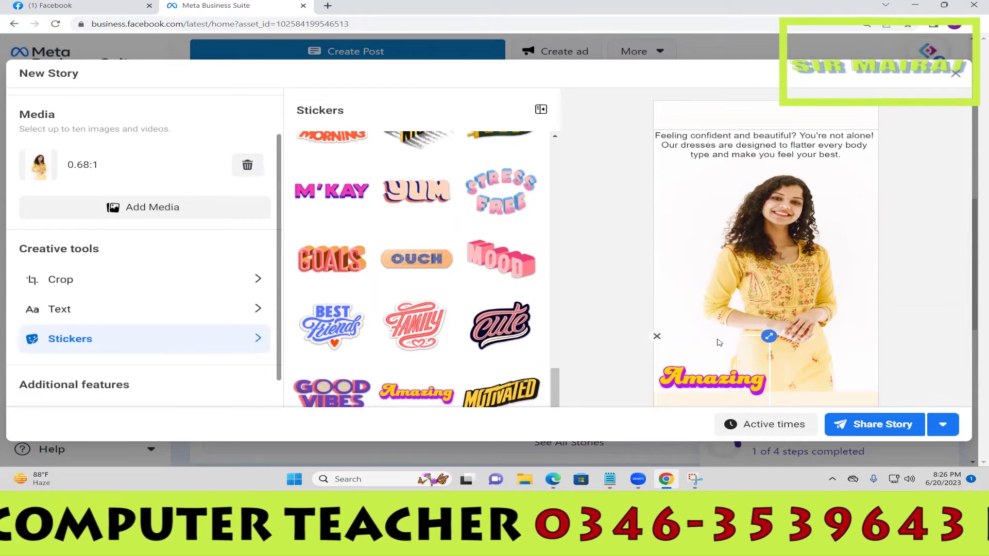
# Check the story's Text and Swipe-up link options, dismissing the Save changes prompt
pyautogui.scroll(2, 294, 218)
pyautogui.scroll(1, 294, 217)
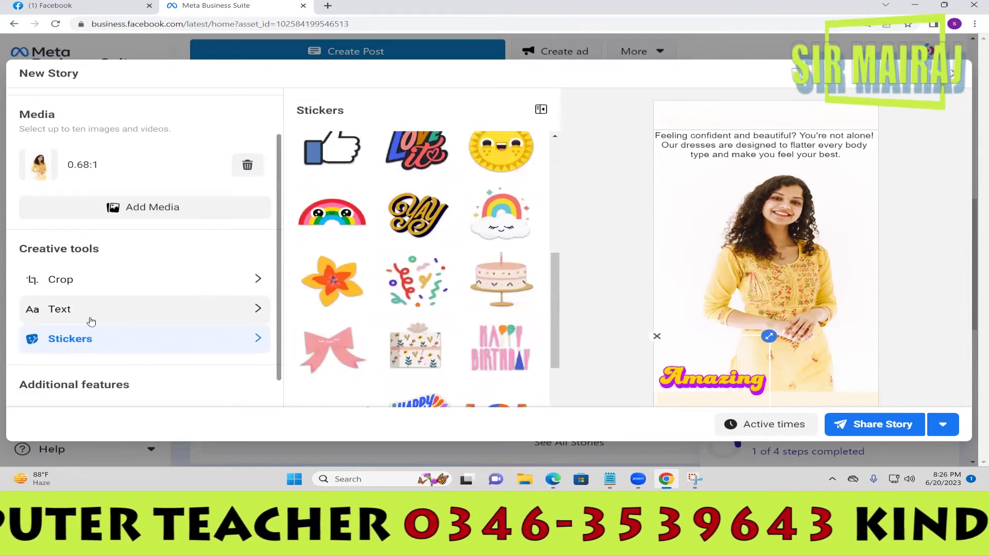
pyautogui.click(93, 315)
pyautogui.scroll(-2, 379, 345)
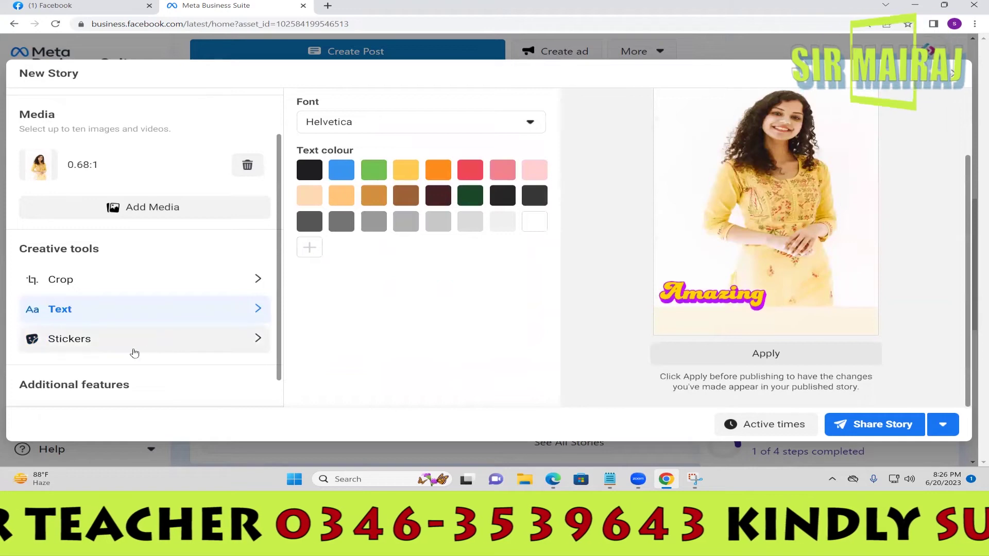
pyautogui.scroll(-1, 132, 349)
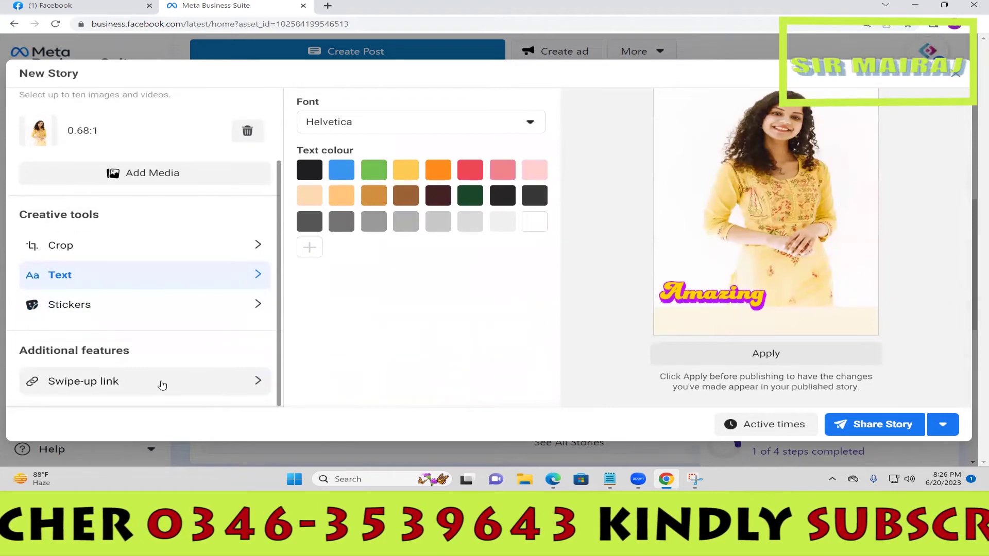
pyautogui.click(161, 386)
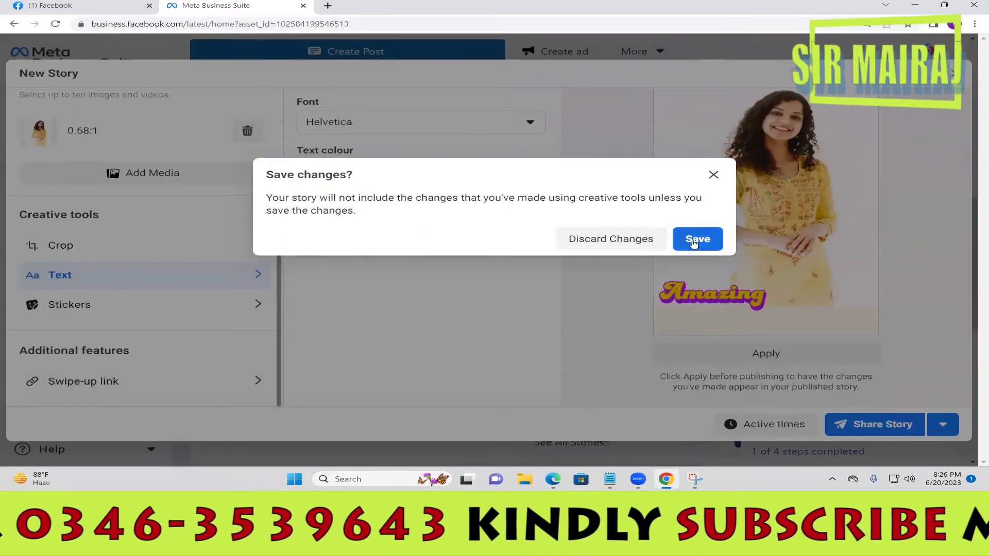
pyautogui.click(713, 174)
# Share the fashion story and confirm Publish in the confirmation dialog
pyautogui.scroll(2, 121, 178)
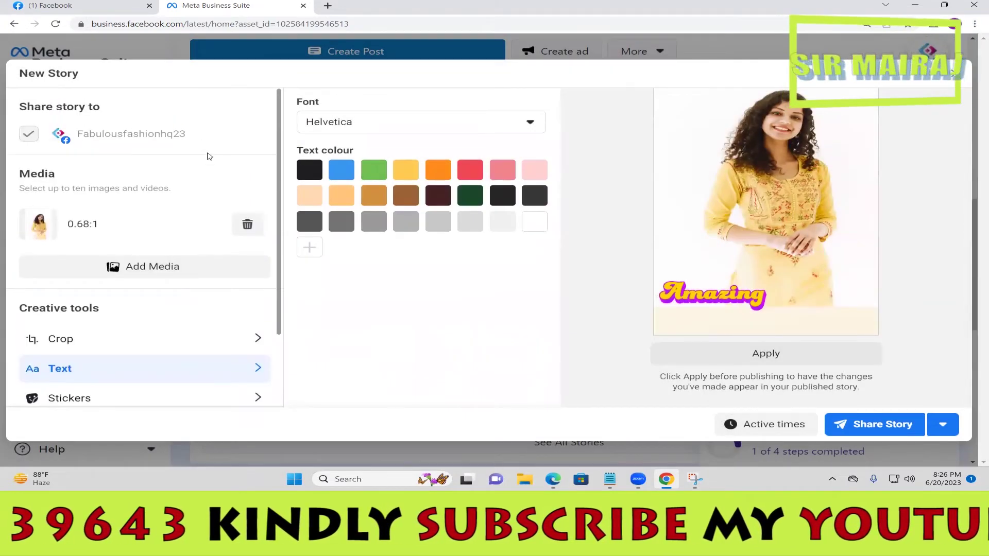
pyautogui.click(884, 427)
pyautogui.click(717, 238)
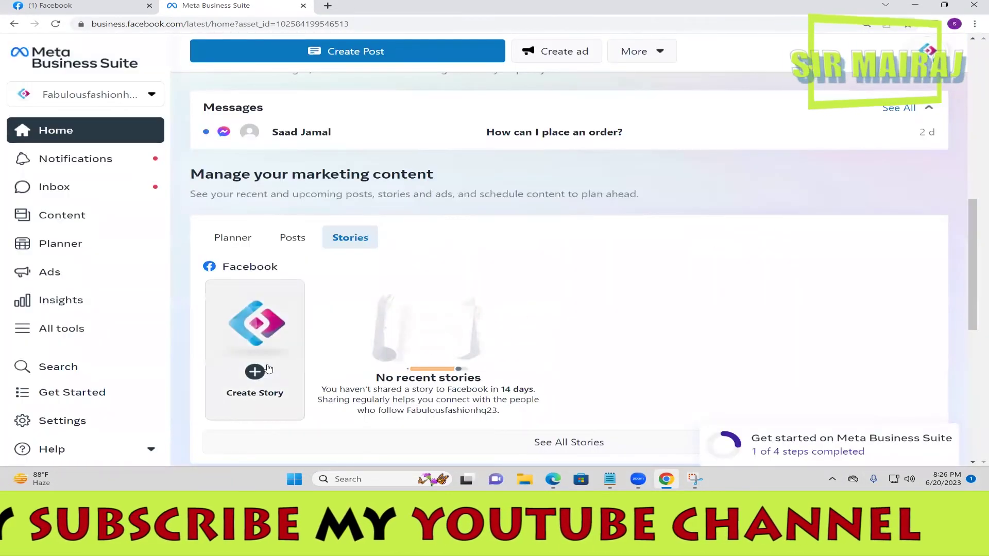
# Open the scheduled story's overview on Home, then close it
pyautogui.scroll(-2, 263, 368)
pyautogui.scroll(-4, 266, 351)
pyautogui.scroll(-2, 267, 351)
pyautogui.scroll(4, 266, 351)
pyautogui.scroll(-4, 266, 351)
pyautogui.scroll(-3, 266, 351)
pyautogui.scroll(-4, 267, 351)
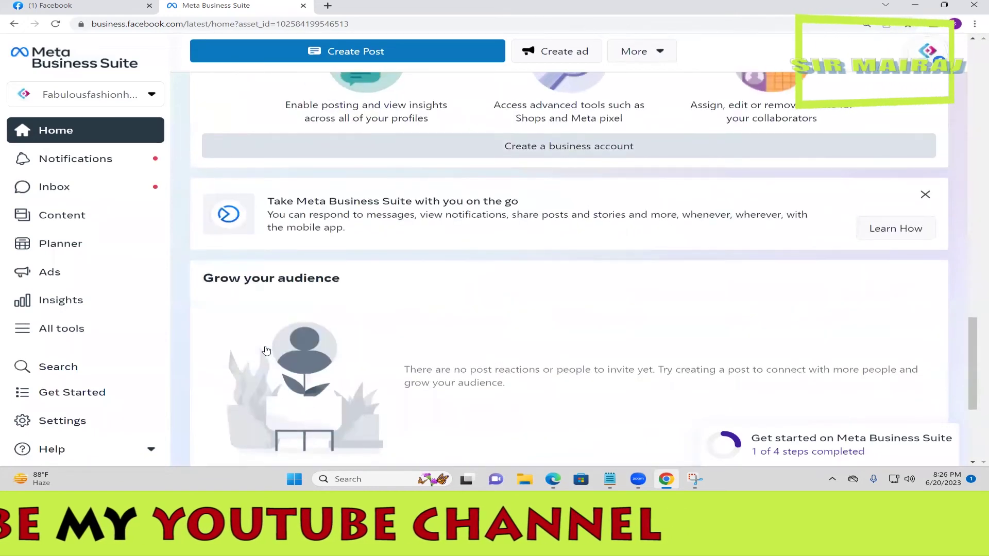
pyautogui.scroll(6, 365, 239)
pyautogui.scroll(1, 365, 239)
pyautogui.scroll(3, 710, 263)
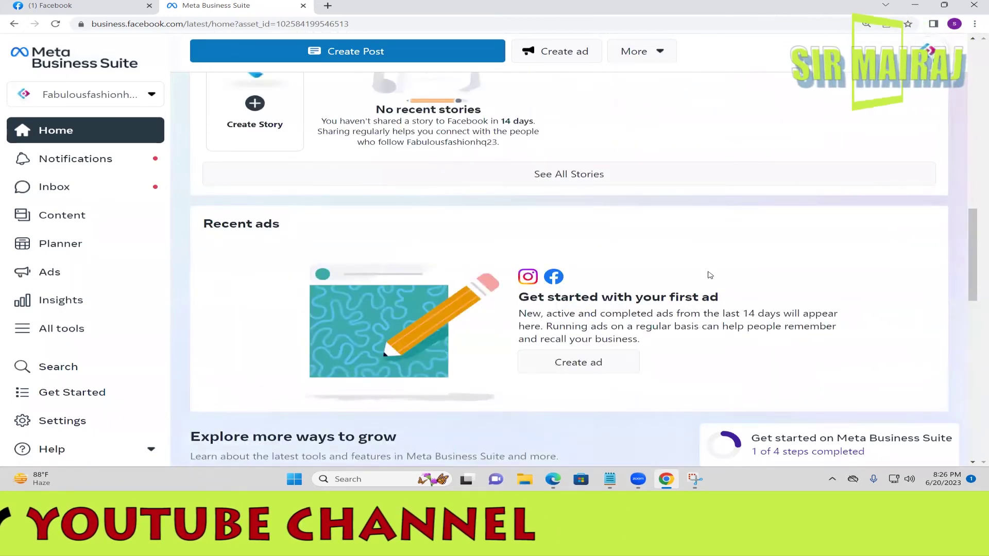
pyautogui.scroll(3, 381, 246)
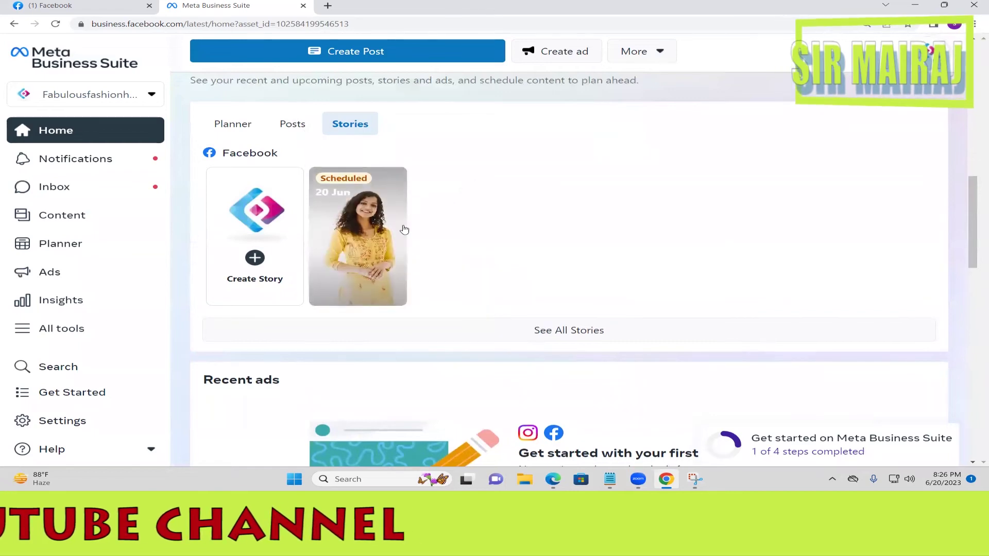
pyautogui.click(356, 184)
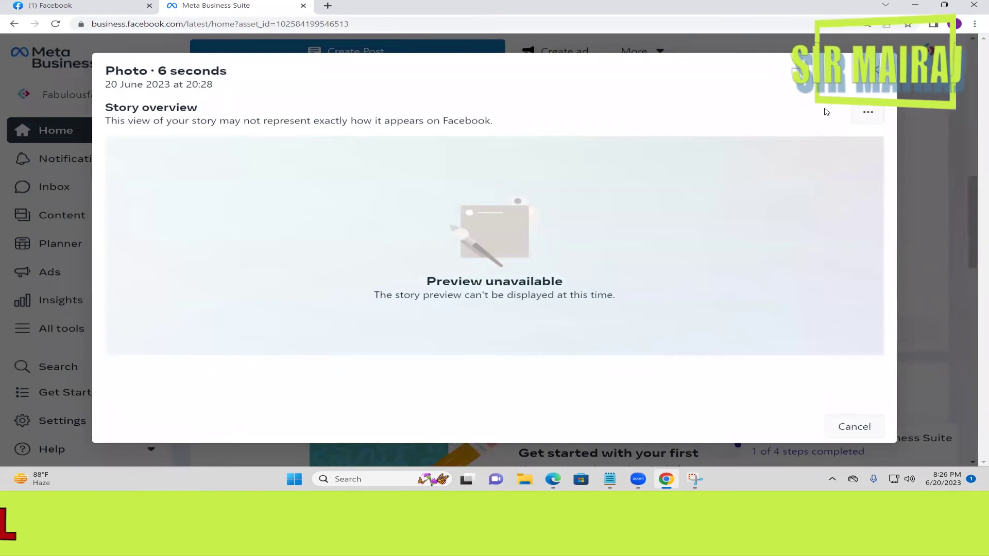
pyautogui.click(871, 75)
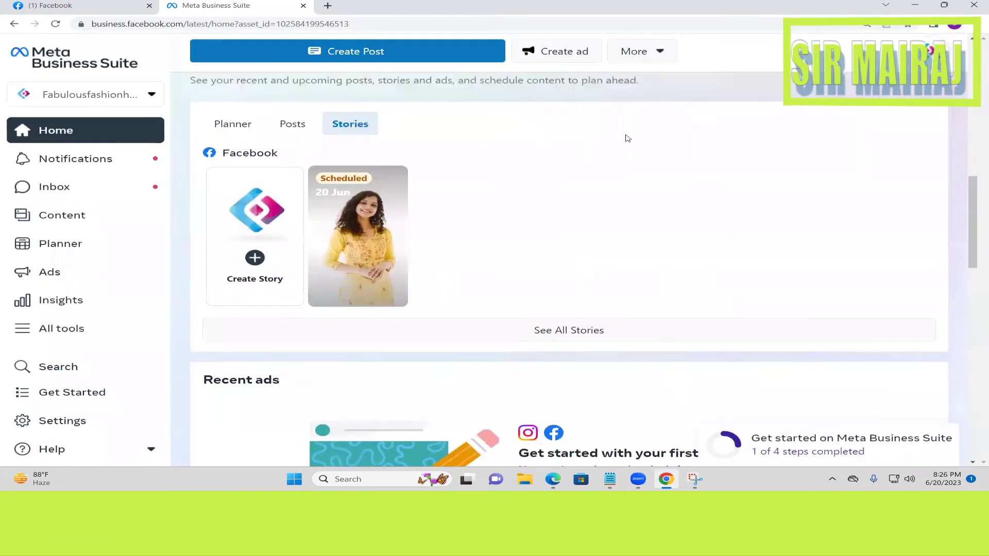
# Switch from Posts to the weekly Planner, then go to the Inbox
pyautogui.scroll(3, 438, 227)
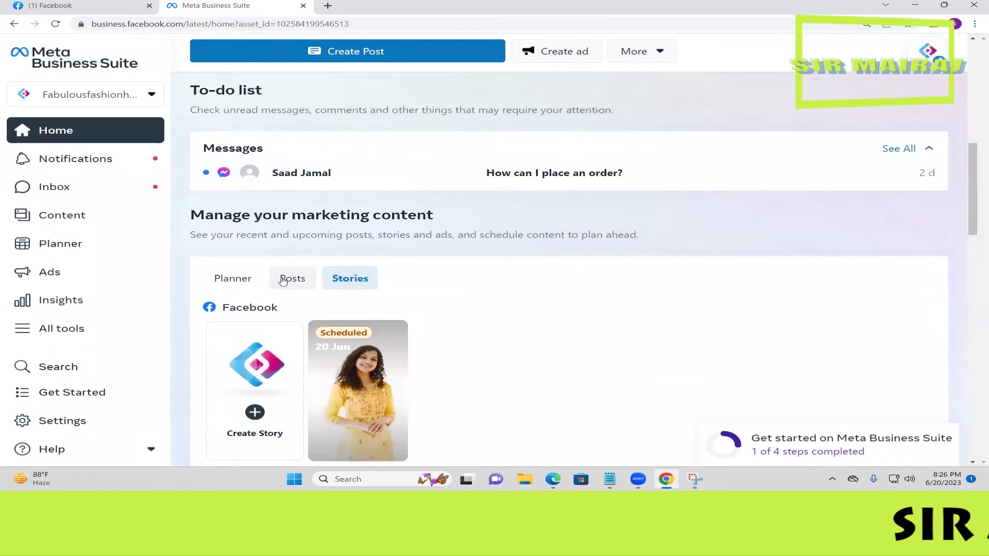
pyautogui.click(289, 276)
pyautogui.click(233, 279)
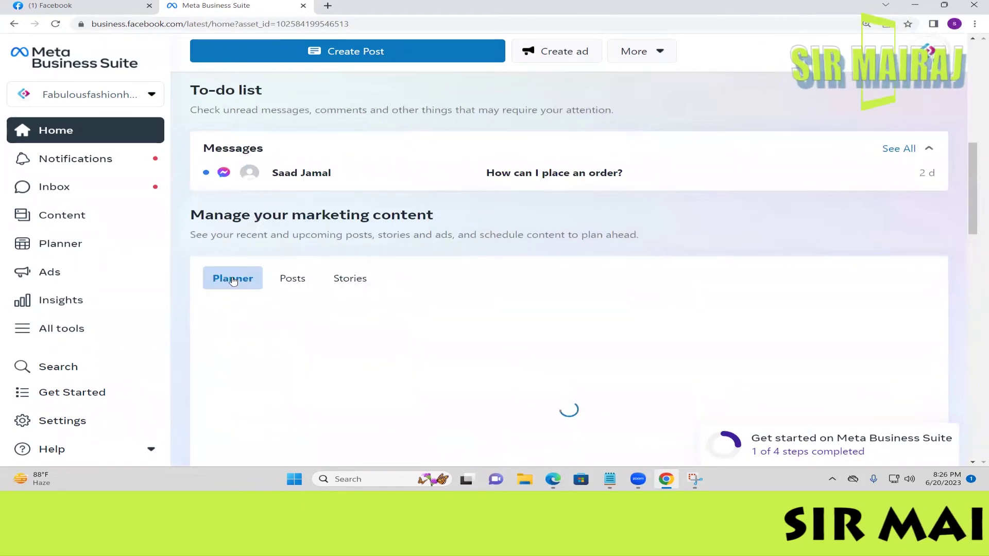
pyautogui.scroll(-3, 534, 312)
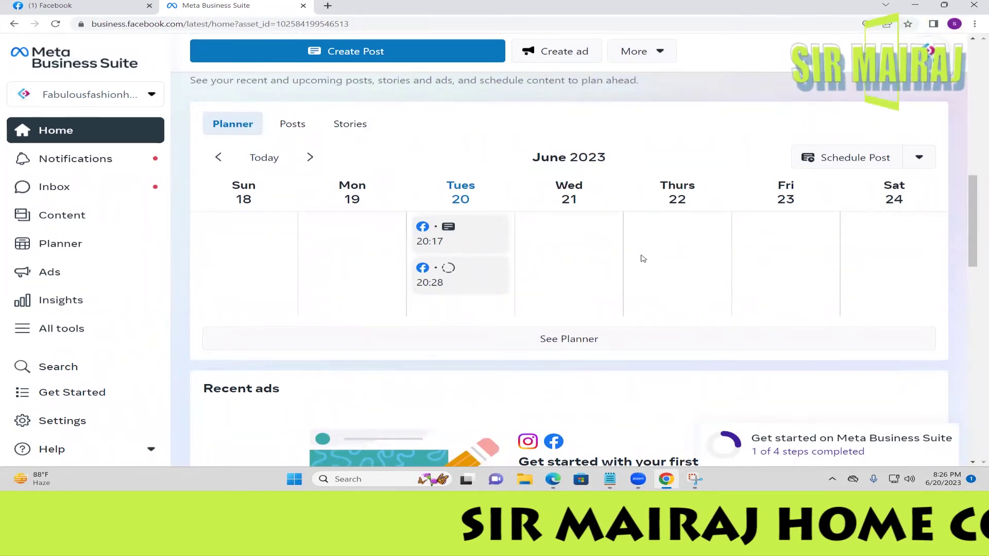
pyautogui.click(66, 193)
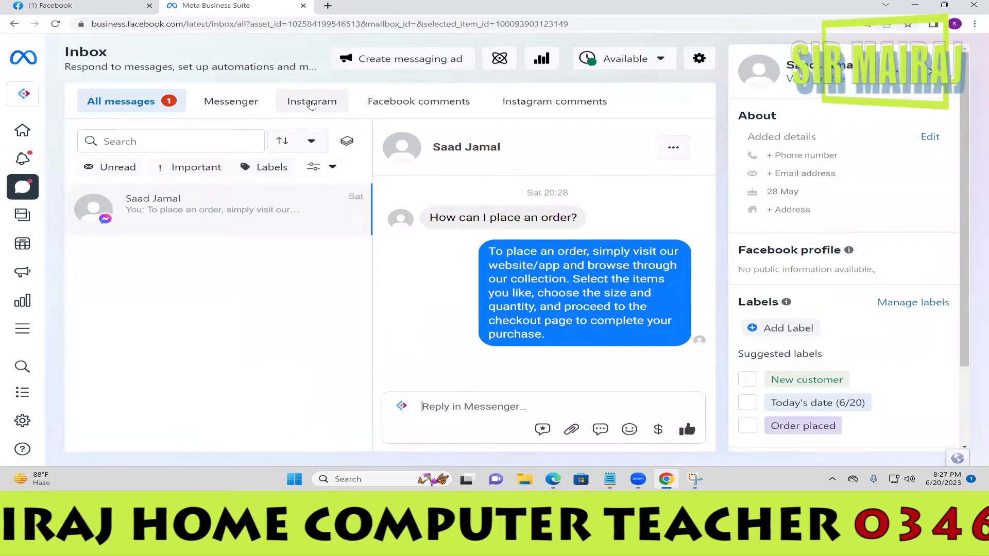
# Start connecting Instagram from the Inbox's Instagram tab, abandon the login, and go to Content
pyautogui.click(319, 108)
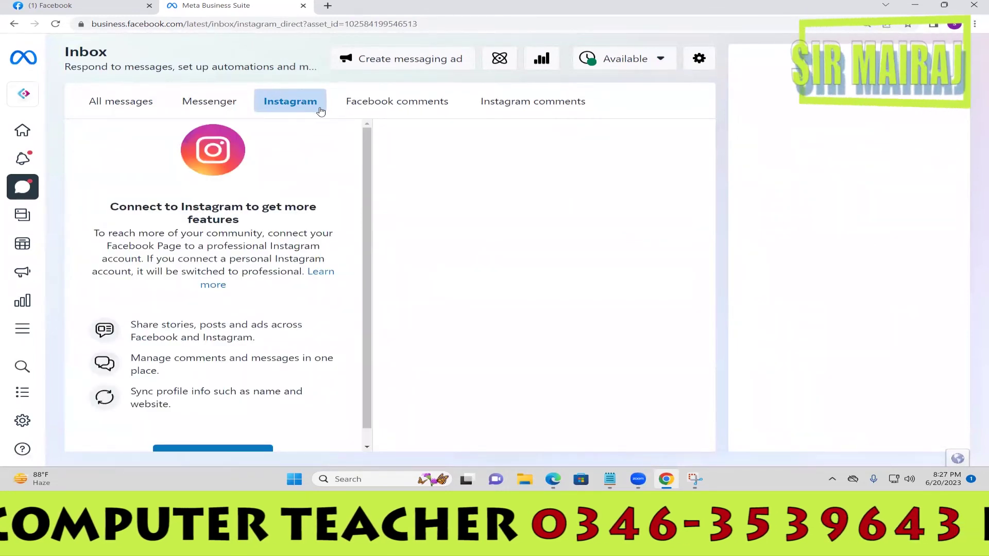
pyautogui.scroll(-1, 159, 296)
pyautogui.click(188, 444)
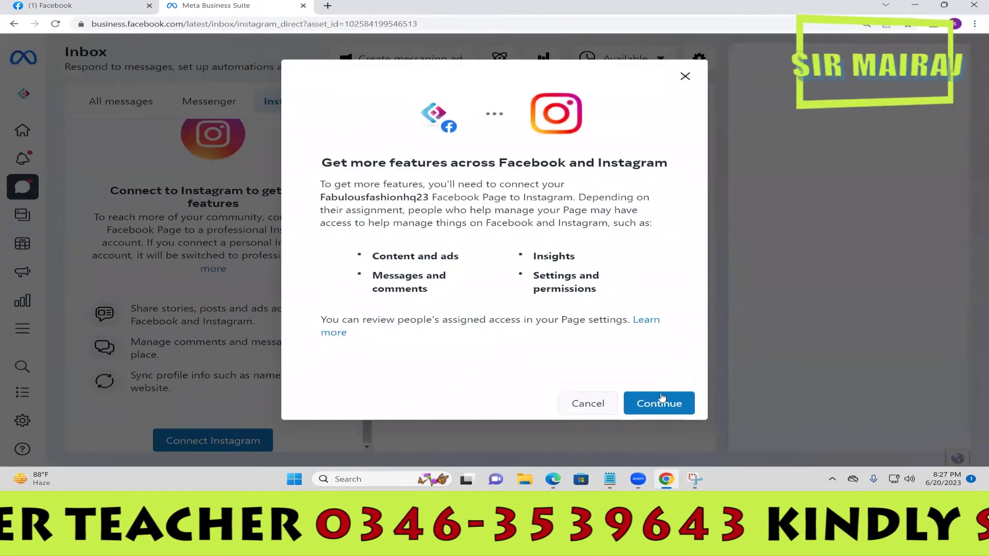
pyautogui.click(654, 405)
pyautogui.click(704, 323)
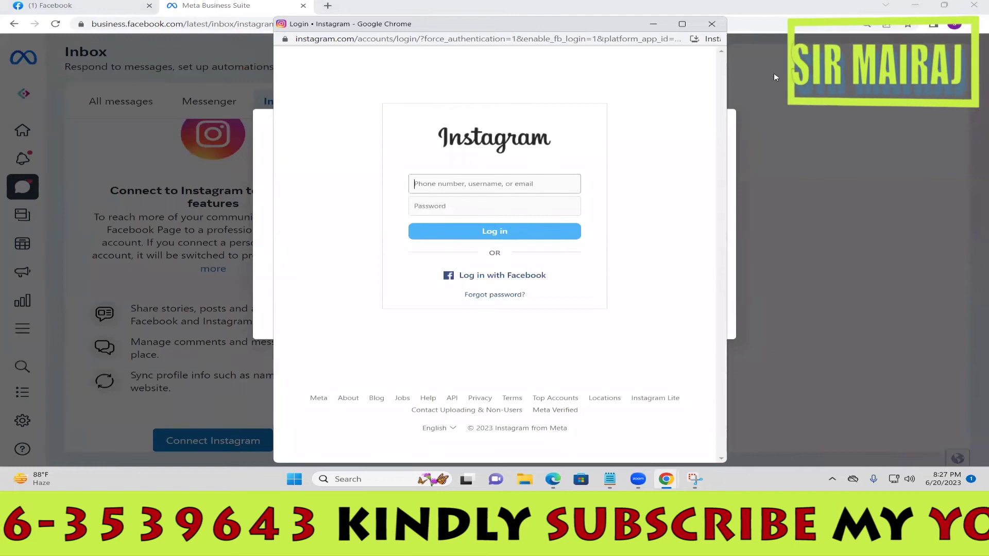
pyautogui.click(712, 24)
pyautogui.click(714, 127)
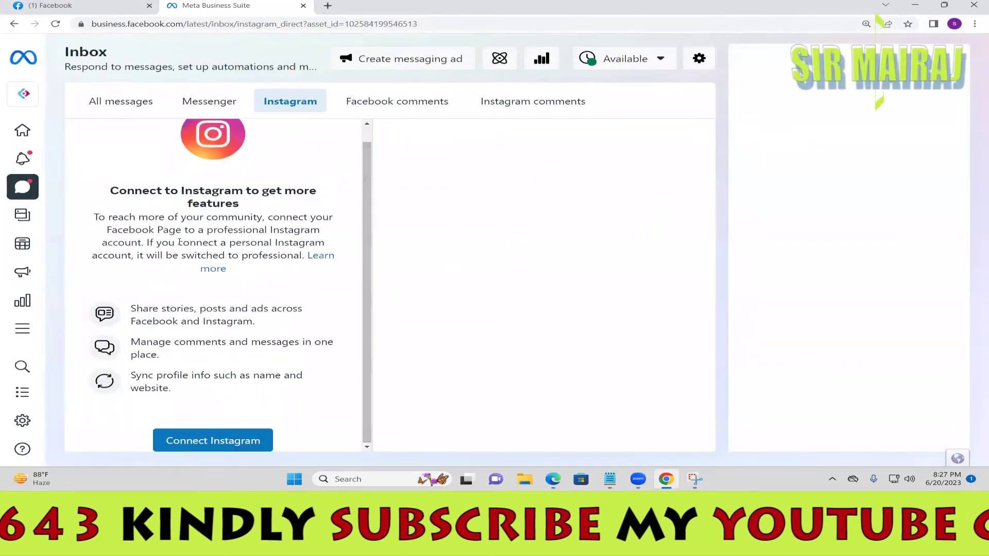
pyautogui.click(106, 232)
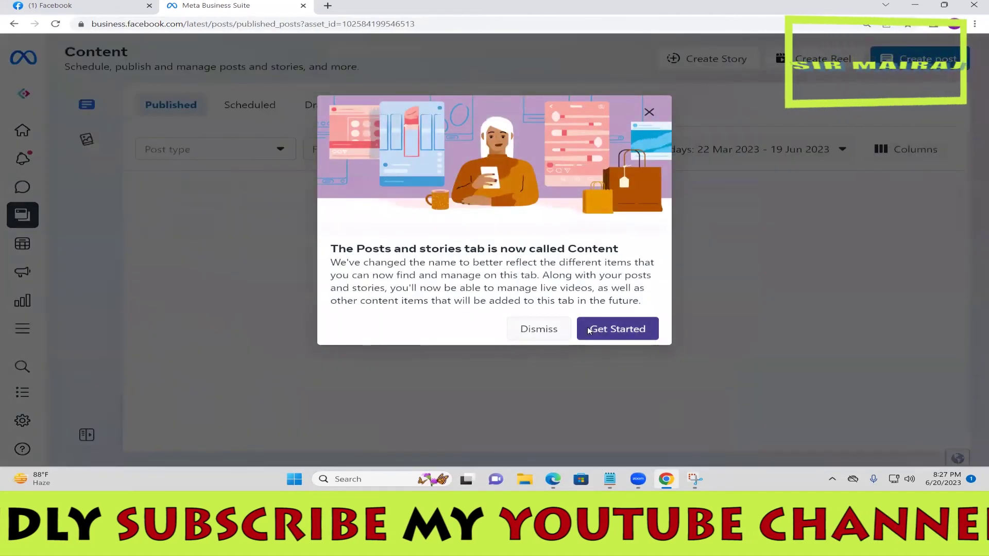
pyautogui.click(588, 333)
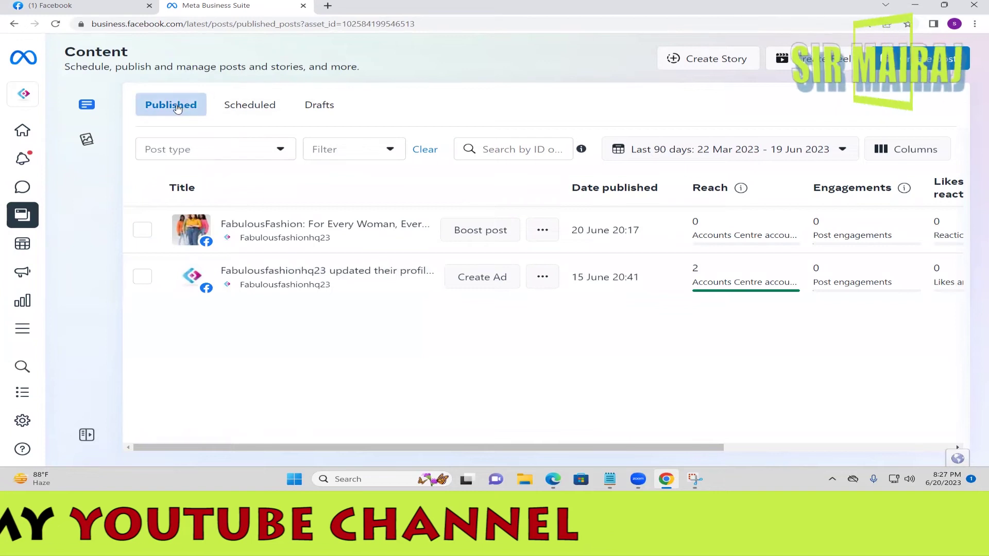
pyautogui.click(233, 105)
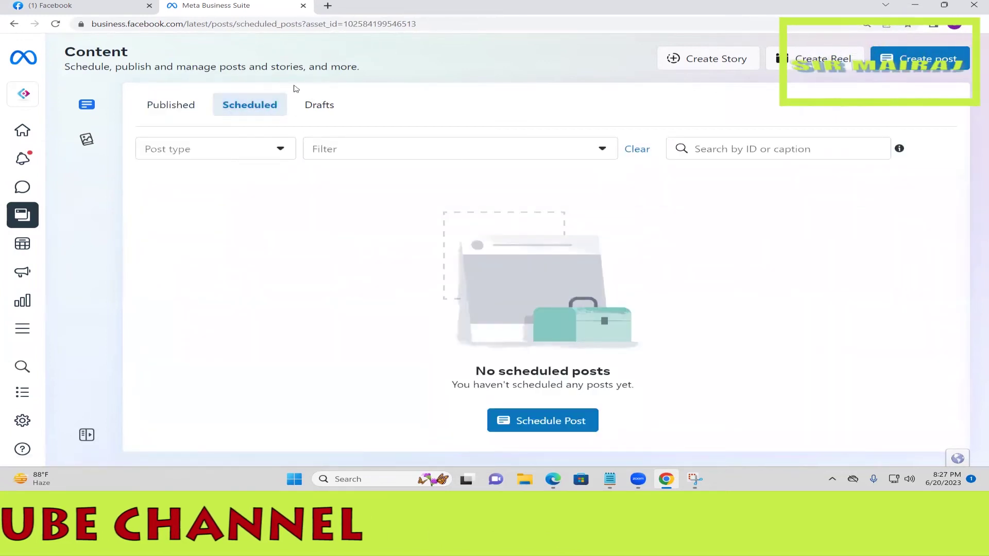
pyautogui.click(296, 105)
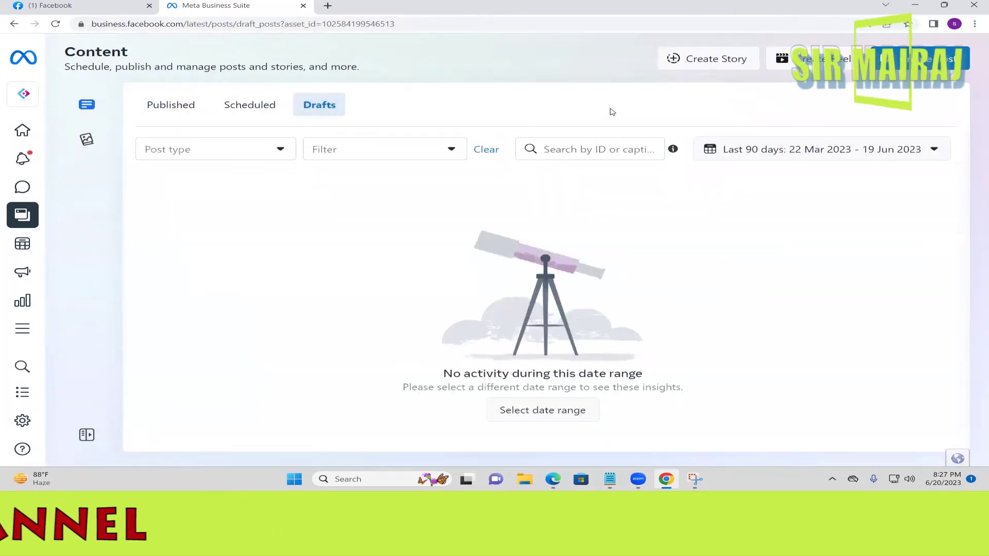
pyautogui.click(170, 104)
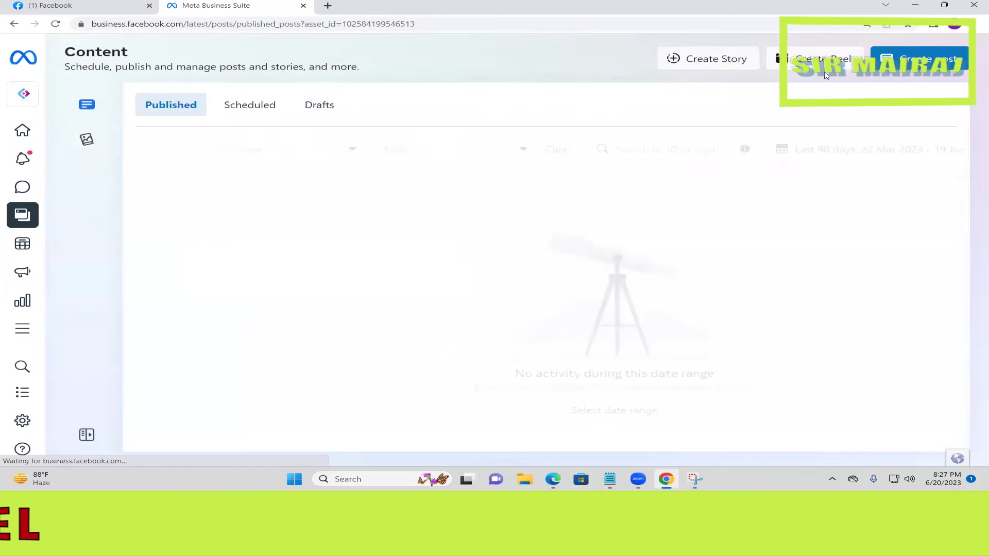
pyautogui.click(824, 59)
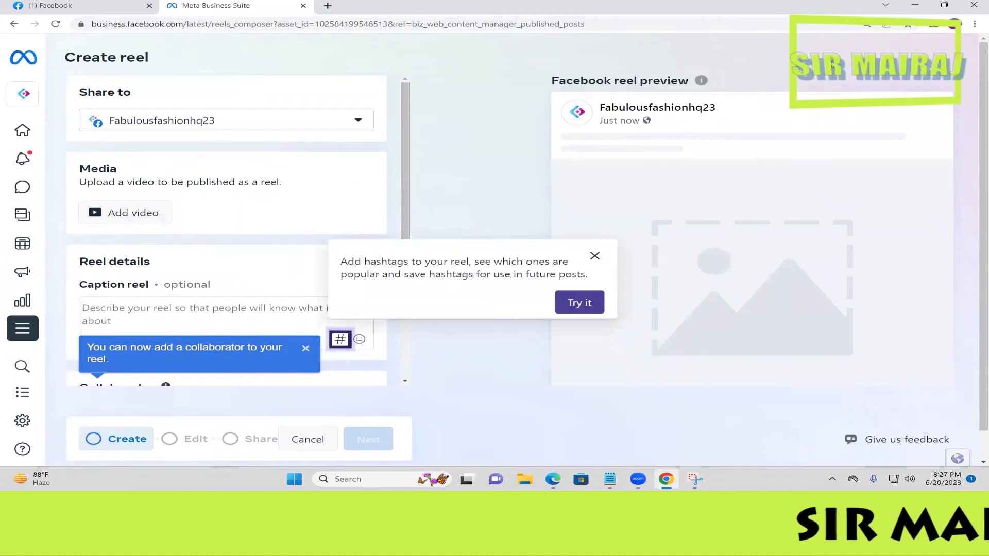
# Dismiss the hashtag suggestion and collaborator tips on the Create reel form
pyautogui.click(595, 256)
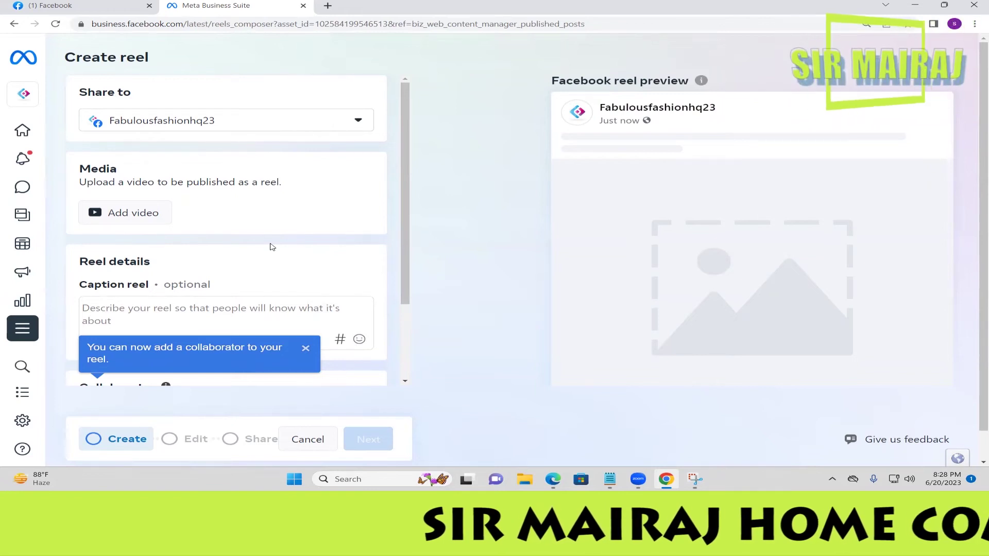
pyautogui.scroll(-1, 278, 262)
pyautogui.scroll(-1, 294, 299)
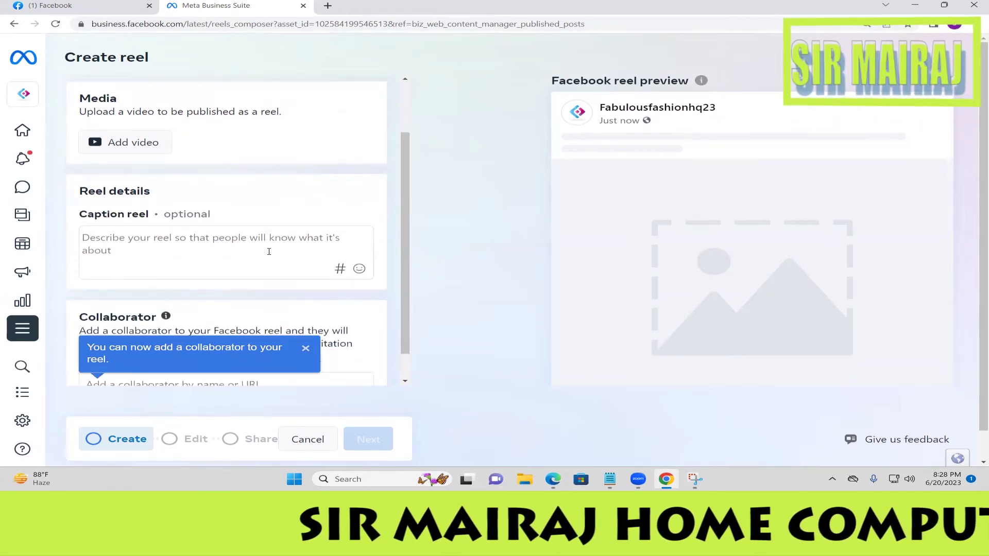
pyautogui.scroll(-1, 306, 324)
pyautogui.scroll(2, 161, 297)
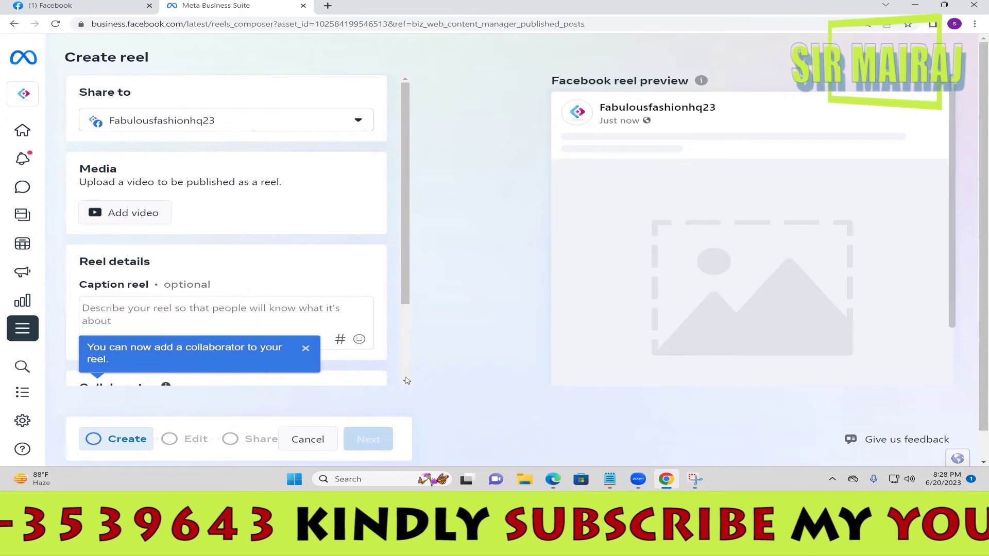
pyautogui.click(306, 349)
# Click into the reel caption field and cancel choosing a video file
pyautogui.scroll(-2, 162, 232)
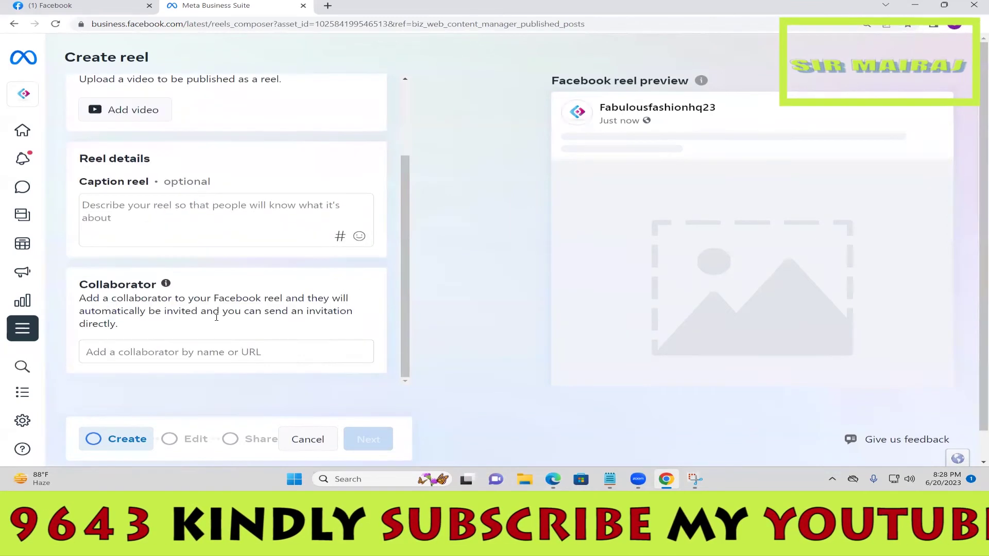
pyautogui.click(162, 232)
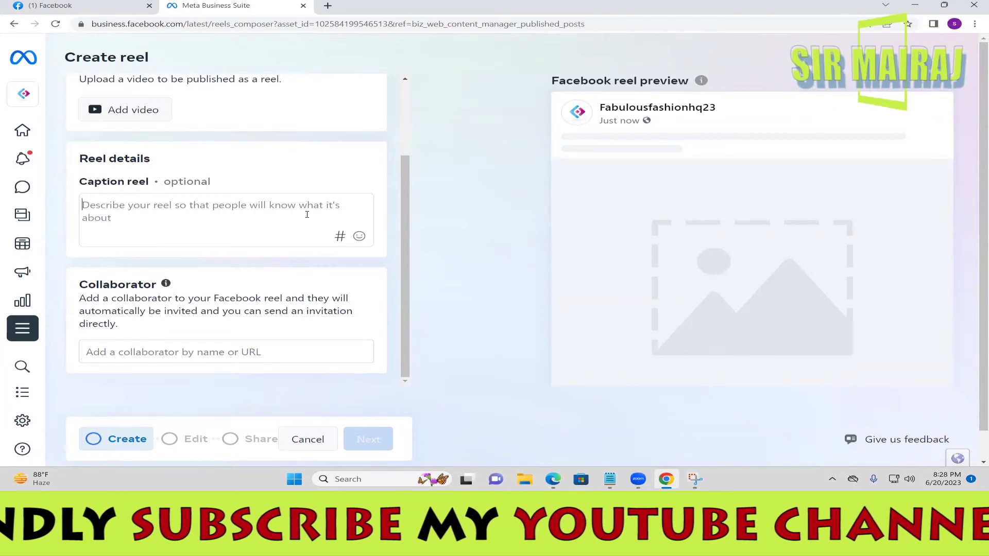
pyautogui.scroll(1, 289, 175)
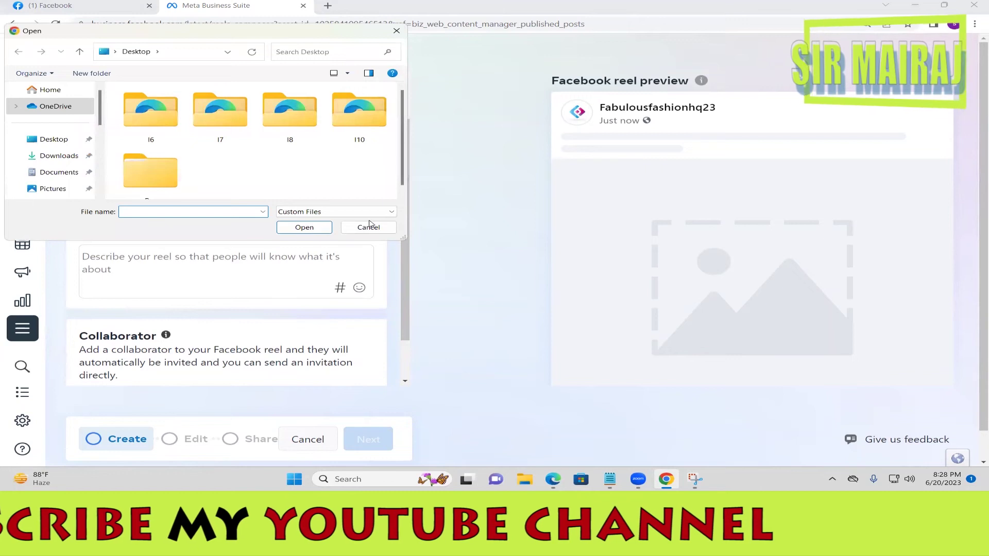
pyautogui.click(369, 225)
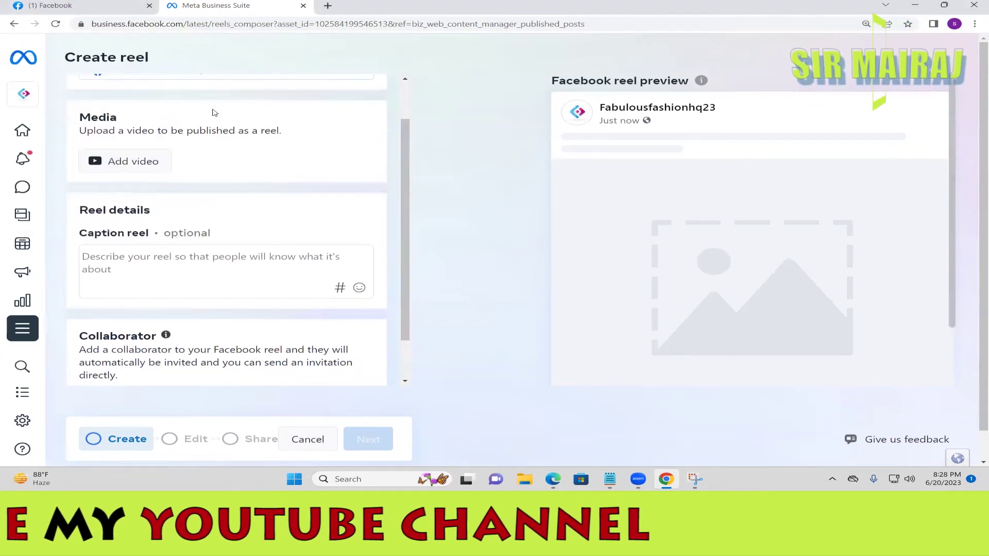
pyautogui.moveTo(77, 5)
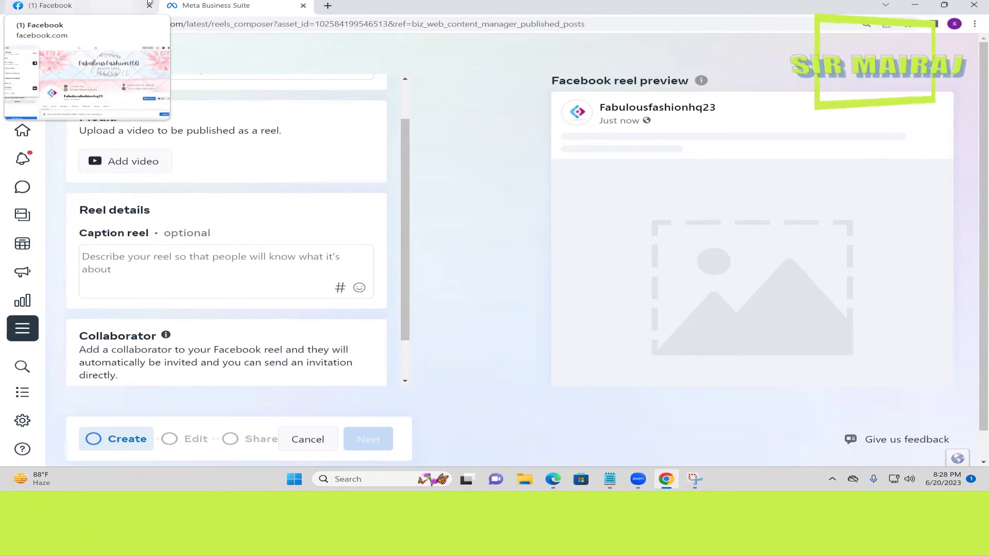
# In a new browser tab, search for google and open the google.com homepage
pyautogui.click(327, 5)
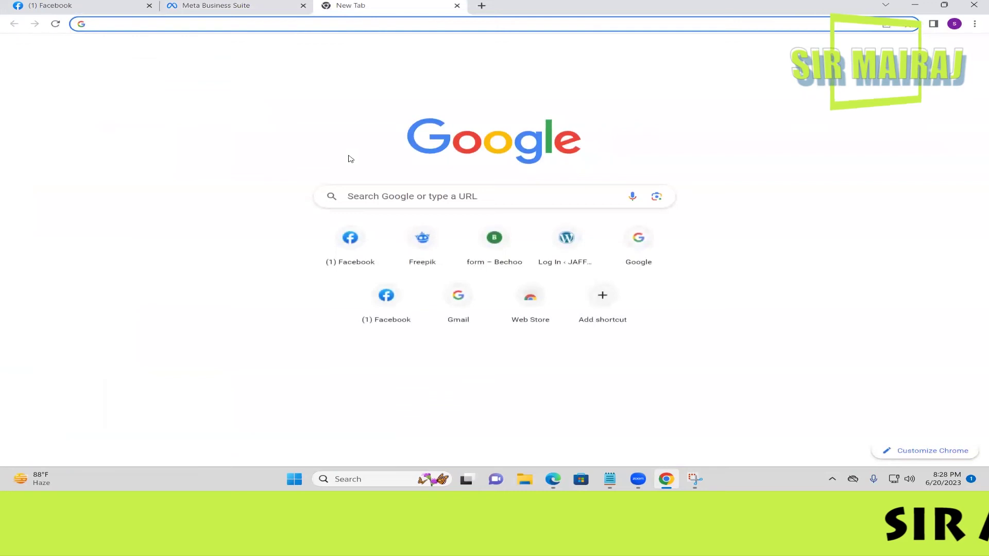
pyautogui.click(418, 202)
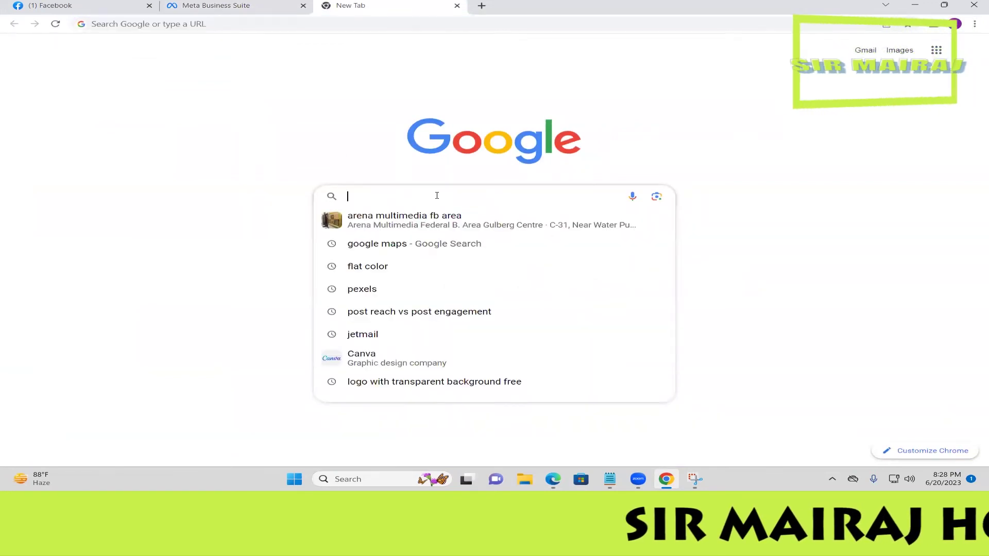
pyautogui.write('goo')
pyautogui.press('BackSpace')
pyautogui.press('BackSpace')
pyautogui.press('BackSpace')
pyautogui.write('goo')
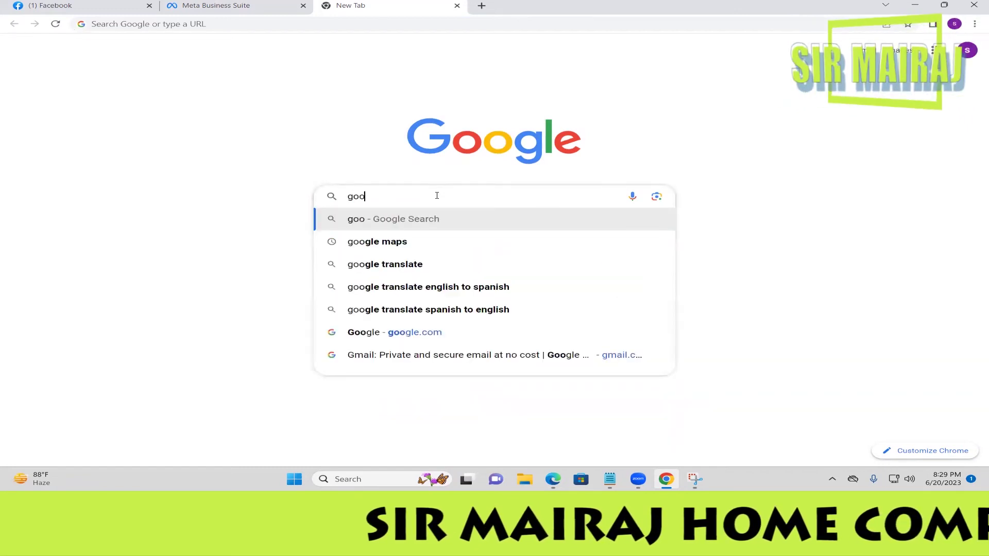
pyautogui.write('gle')
pyautogui.press('Return')
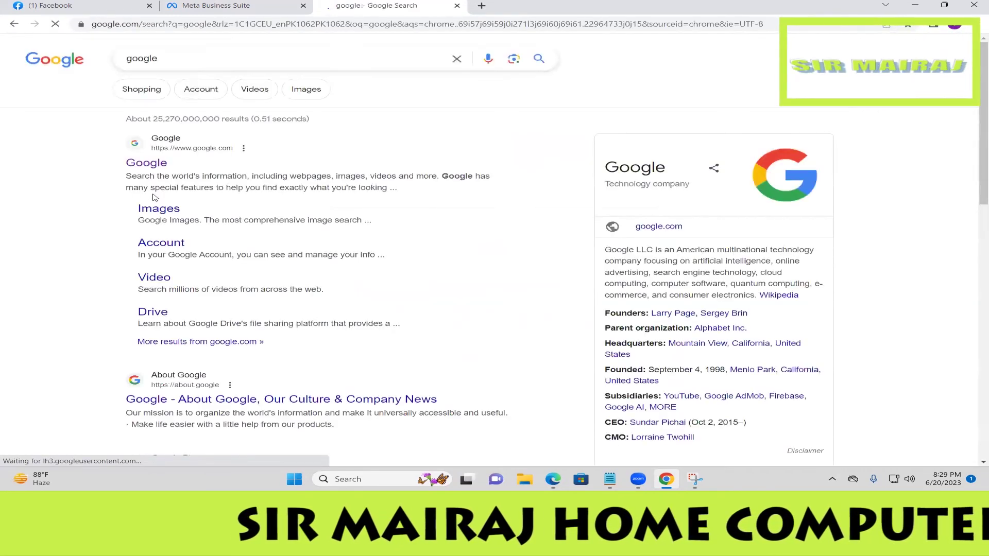
pyautogui.click(147, 164)
# Search Google for 1930s clothing videos, then return to the Create reel tab
pyautogui.click(386, 235)
pyautogui.write('video 30')
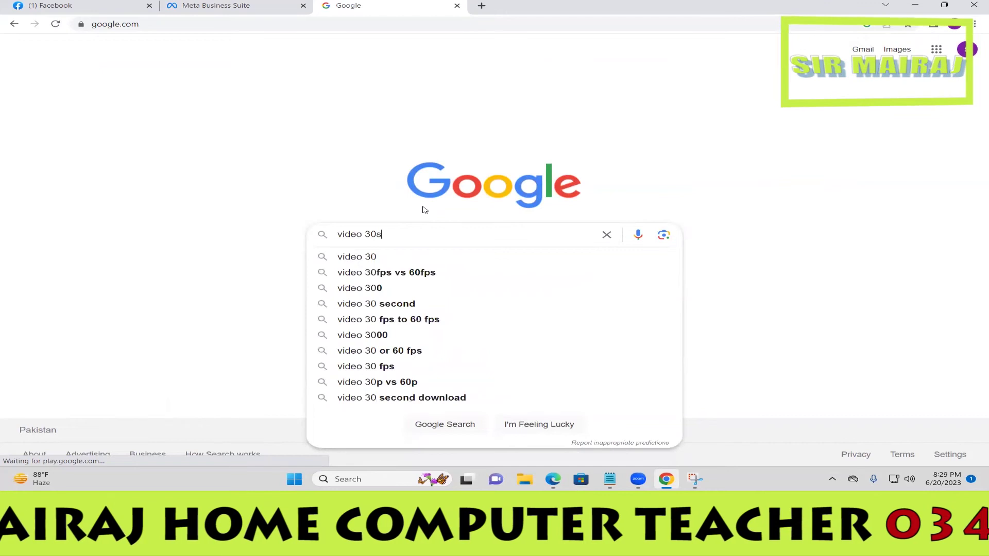
pyautogui.write('s clting')
pyautogui.press('Return')
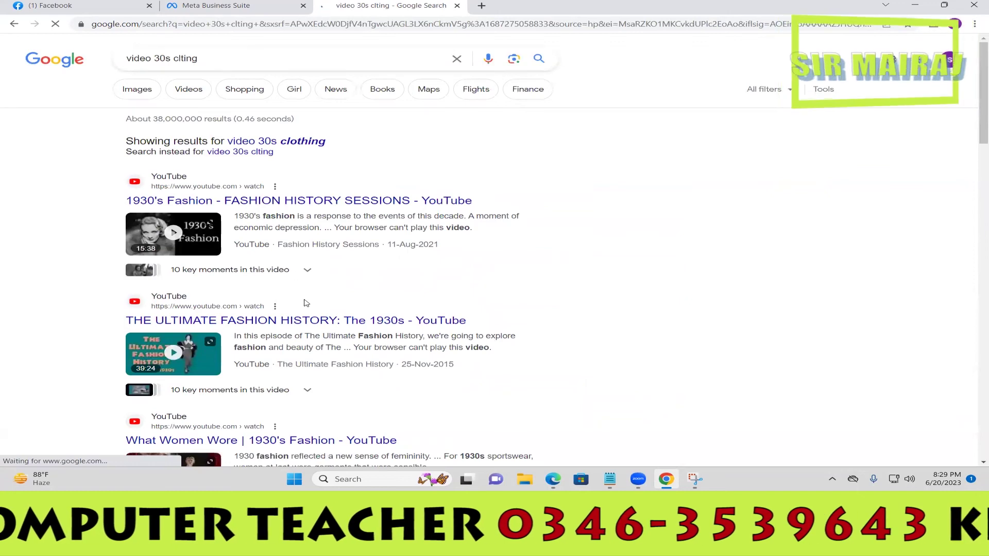
pyautogui.scroll(-4, 306, 306)
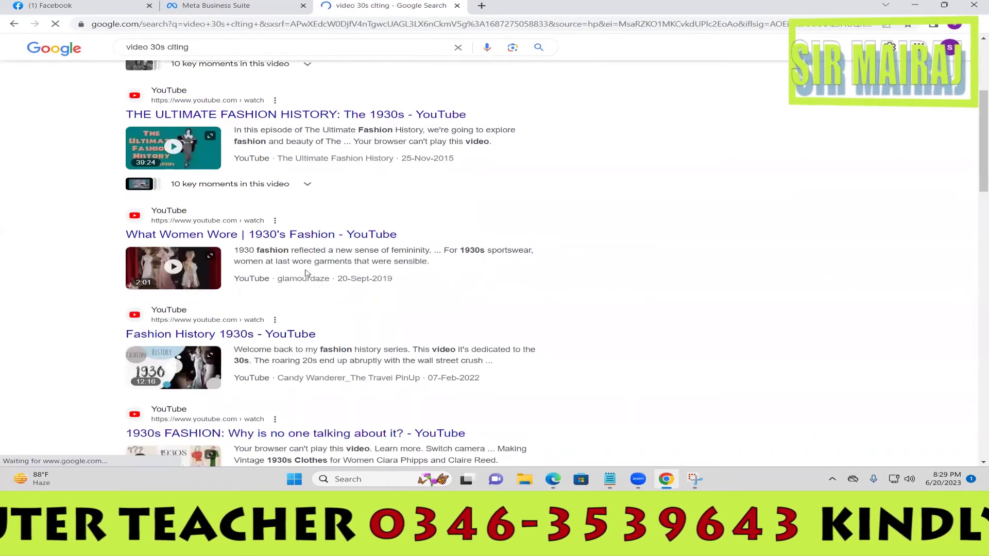
pyautogui.scroll(-3, 306, 273)
pyautogui.scroll(-4, 307, 273)
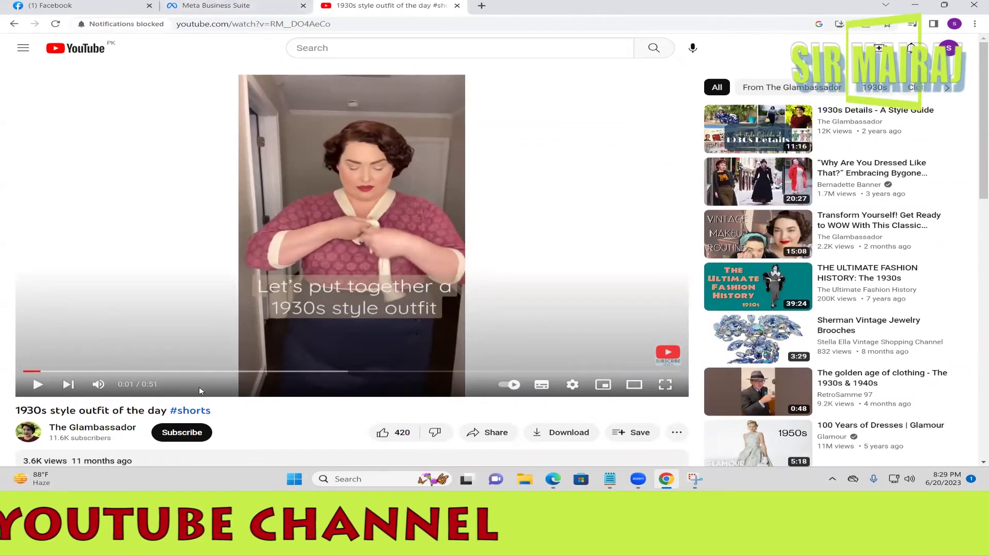
pyautogui.click(552, 481)
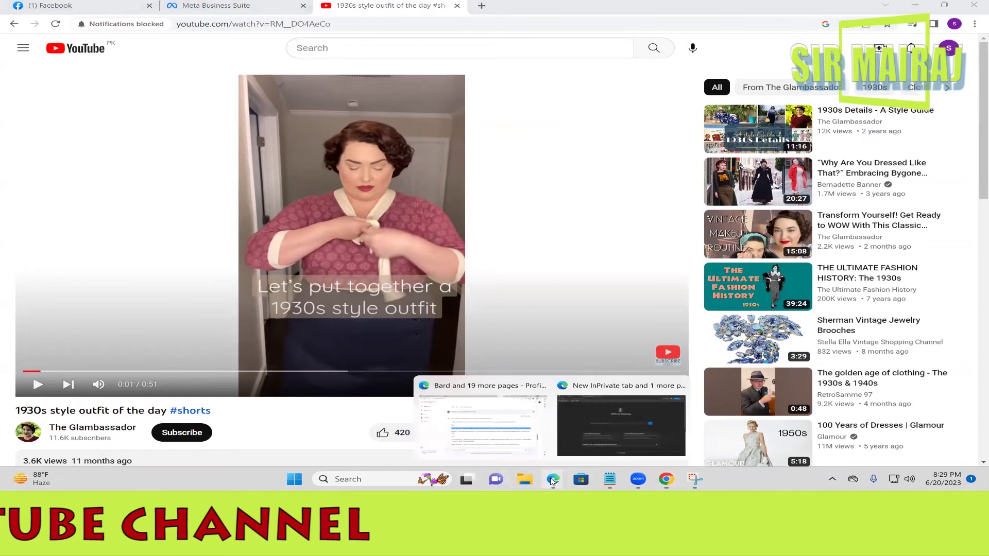
pyautogui.moveTo(480, 423)
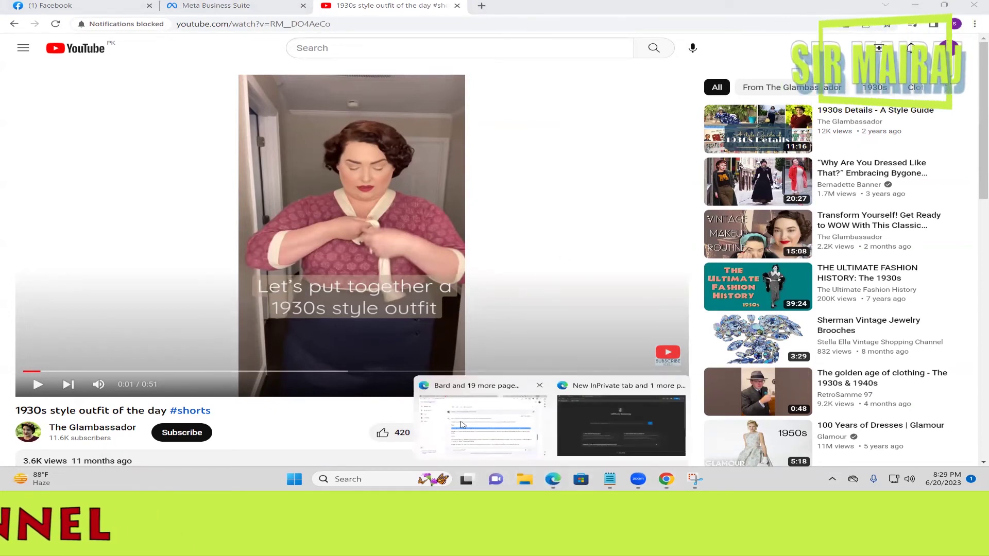
pyautogui.click(217, 6)
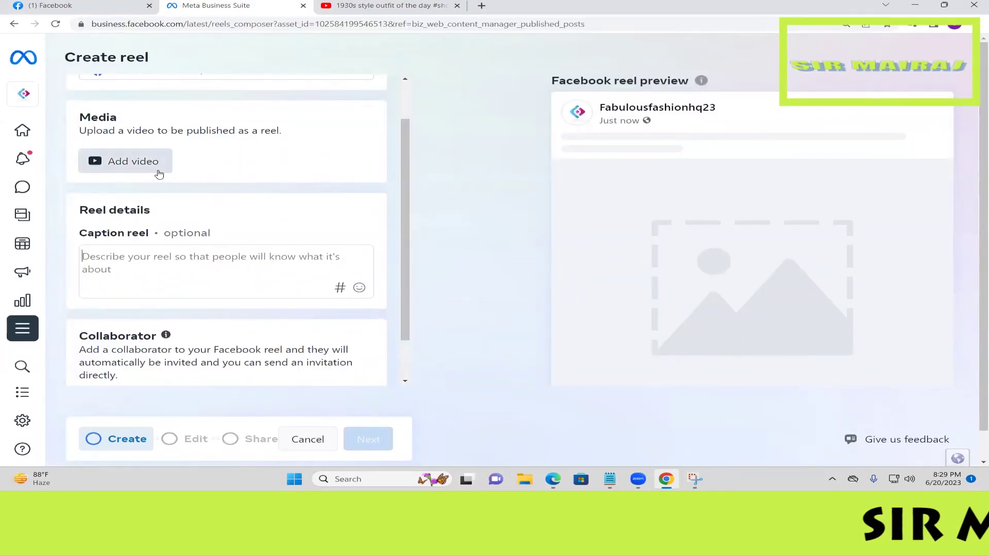
# Switch windows to bring the Bard conversation forward and focus its prompt box
pyautogui.click(73, 3)
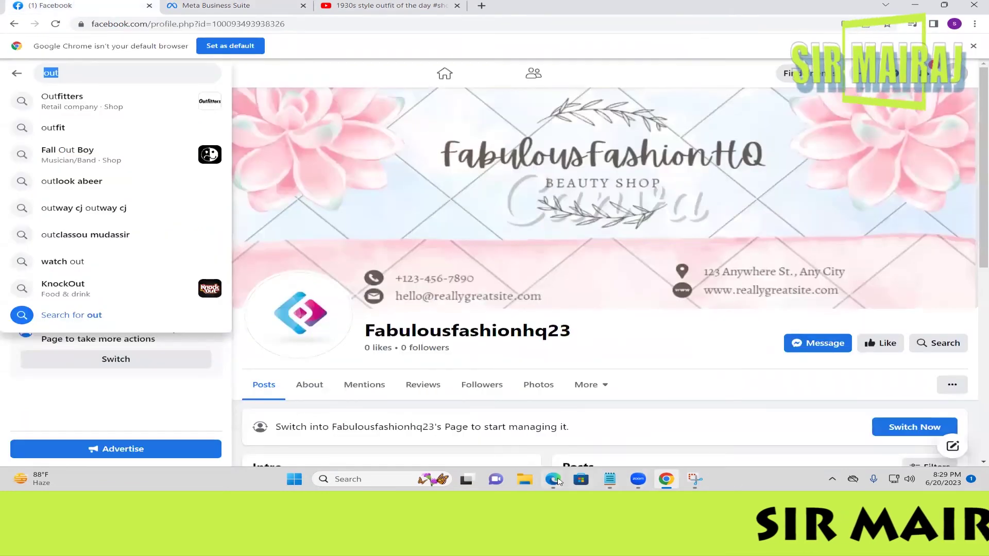
pyautogui.click(611, 480)
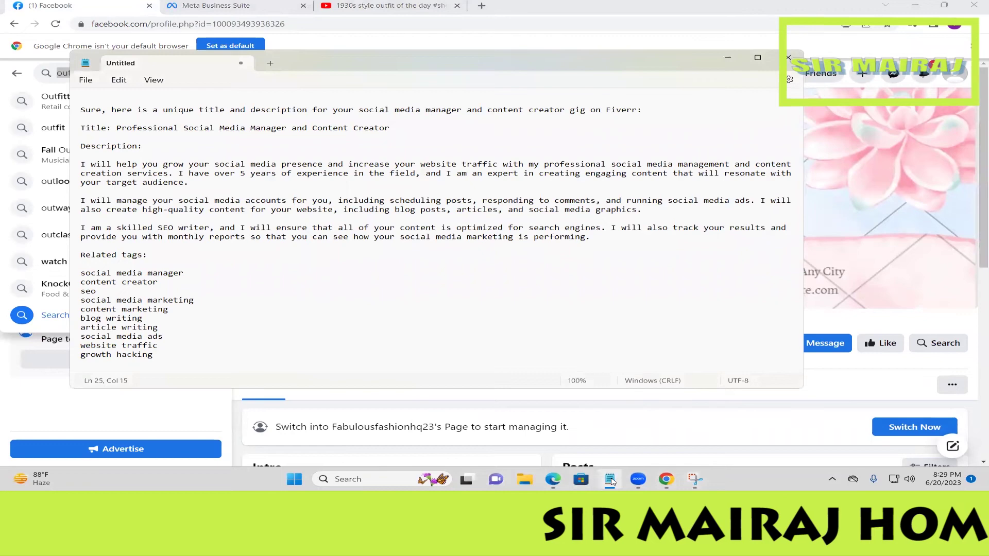
pyautogui.click(598, 479)
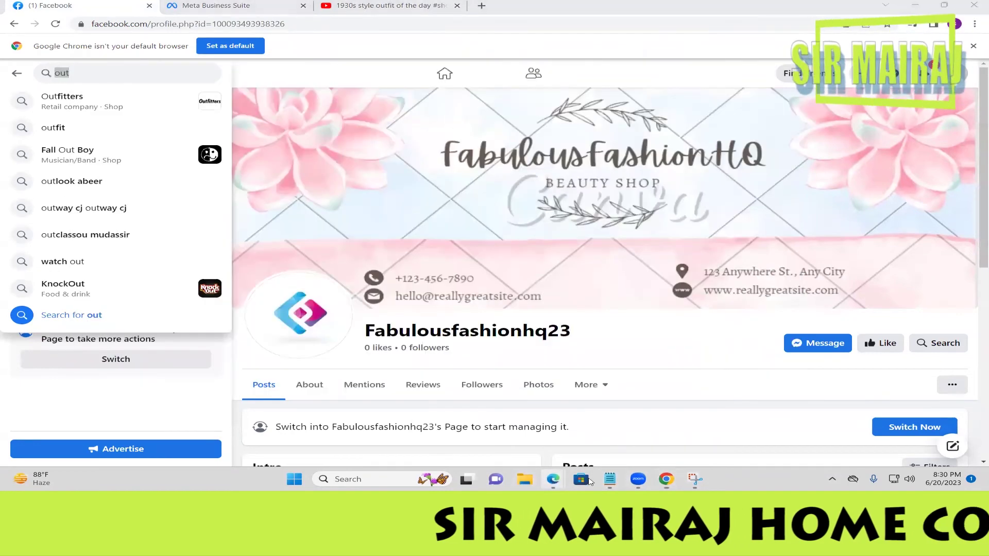
pyautogui.click(483, 422)
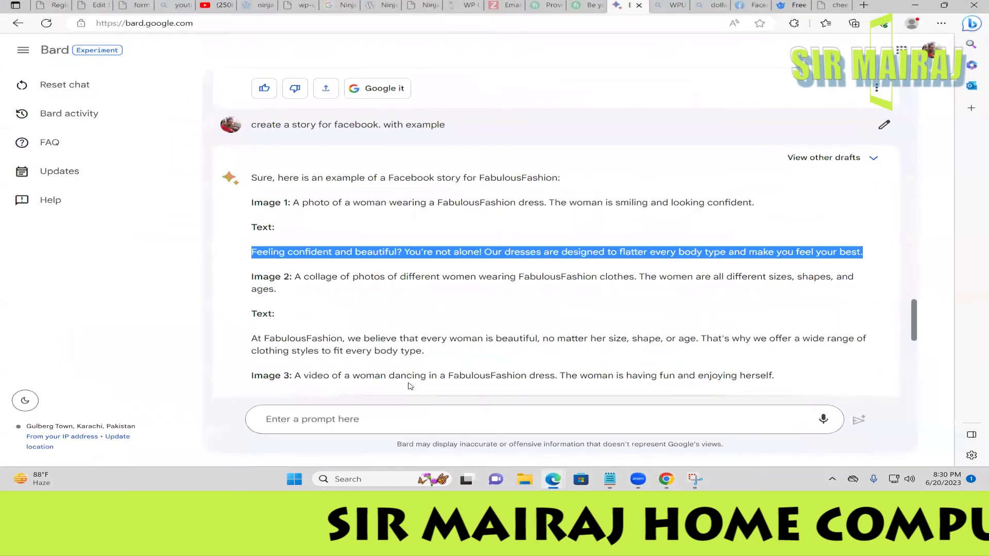
pyautogui.click(336, 413)
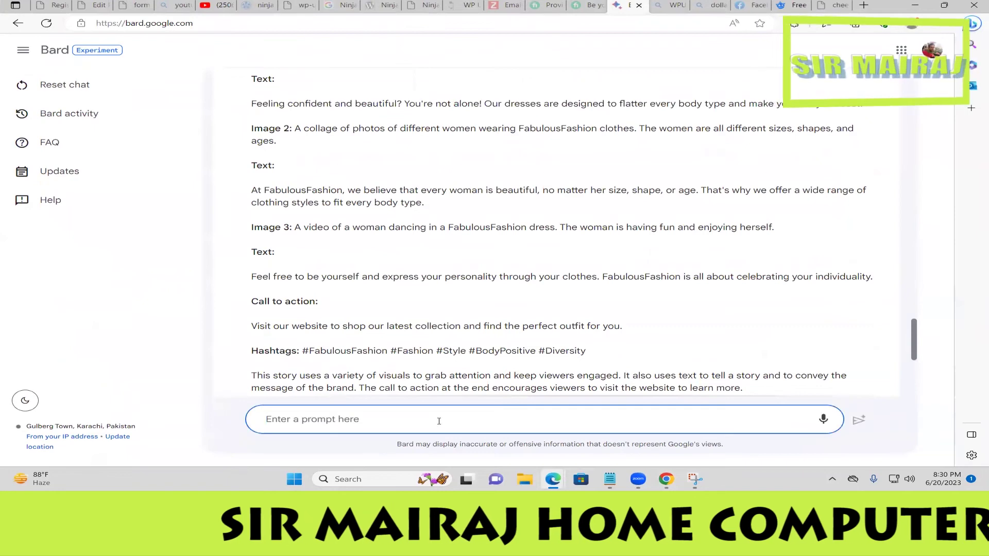
# Reuse the earlier Facebook story prompt with 'story' changed to 'reel' and send it
pyautogui.scroll(2, 333, 201)
pyautogui.scroll(1, 333, 201)
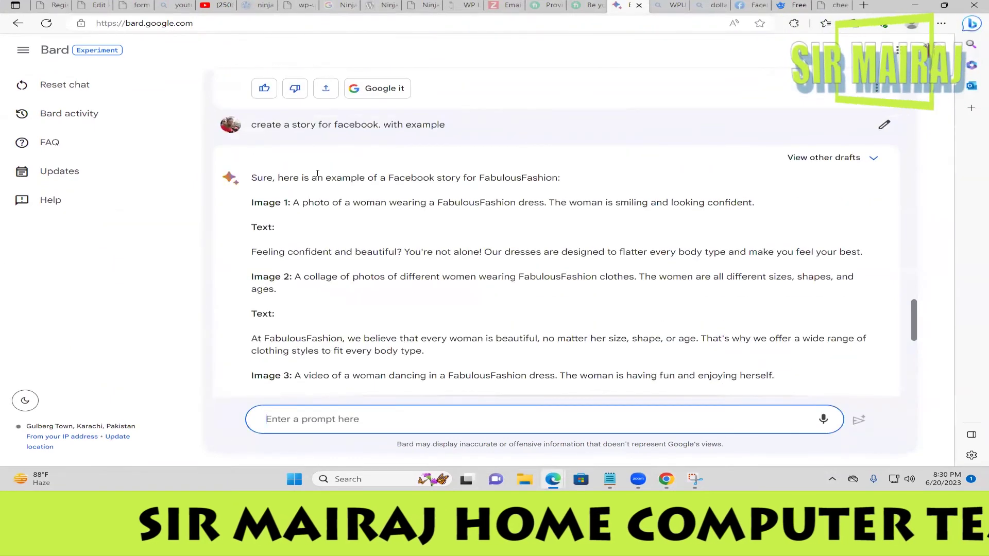
pyautogui.tripleClick(319, 127)
pyautogui.hotkey('ctrl', 'c')
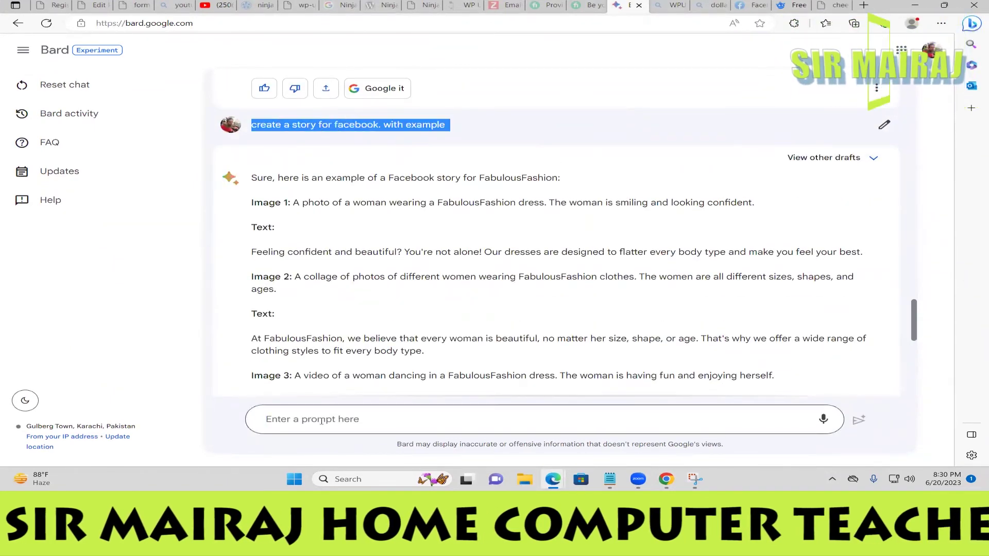
pyautogui.click(347, 417)
pyautogui.hotkey('ctrl', 'v')
pyautogui.doubleClick(318, 408)
pyautogui.write('reel')
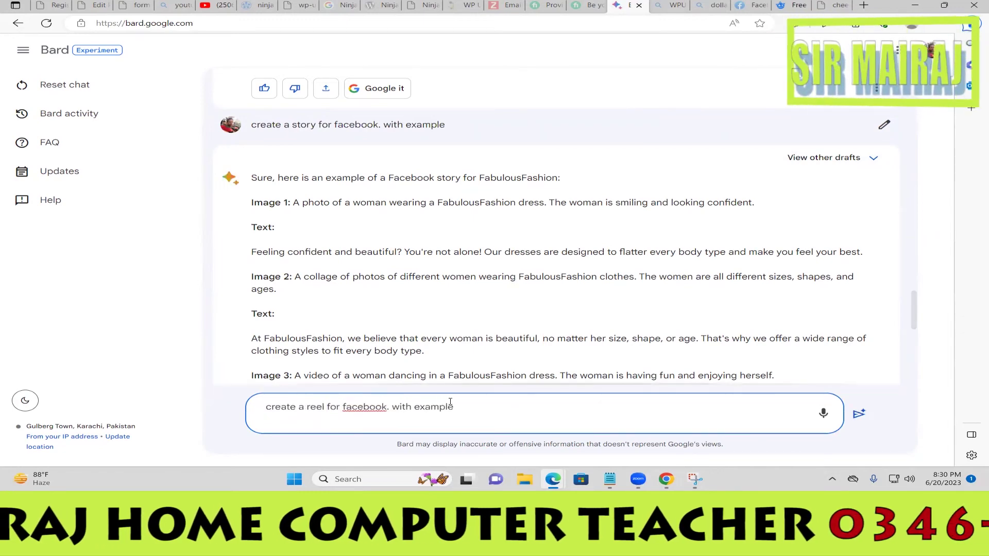
pyautogui.click(859, 414)
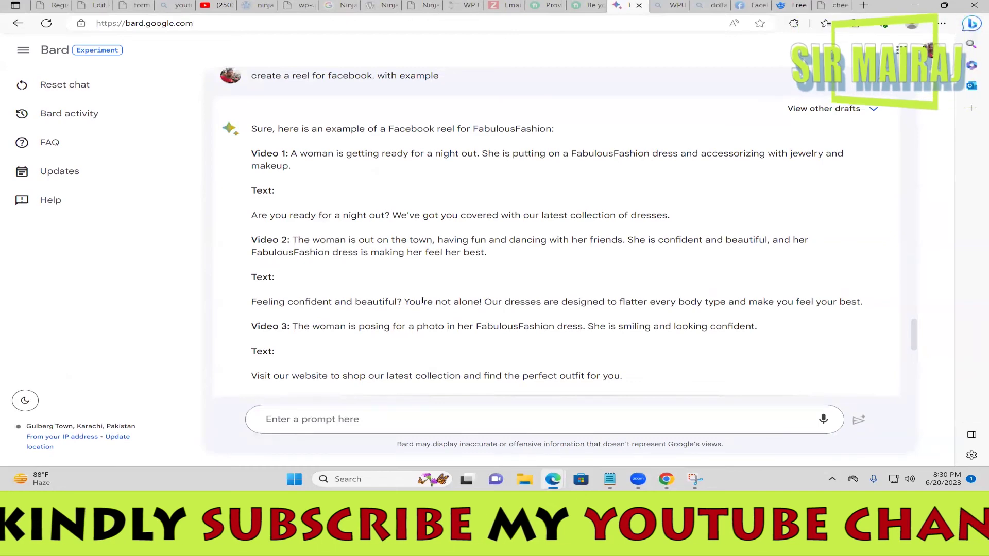
# Highlight the call-to-action and Video 3 sentences in Bard's reel example
pyautogui.scroll(-3, 395, 276)
pyautogui.scroll(-5, 402, 278)
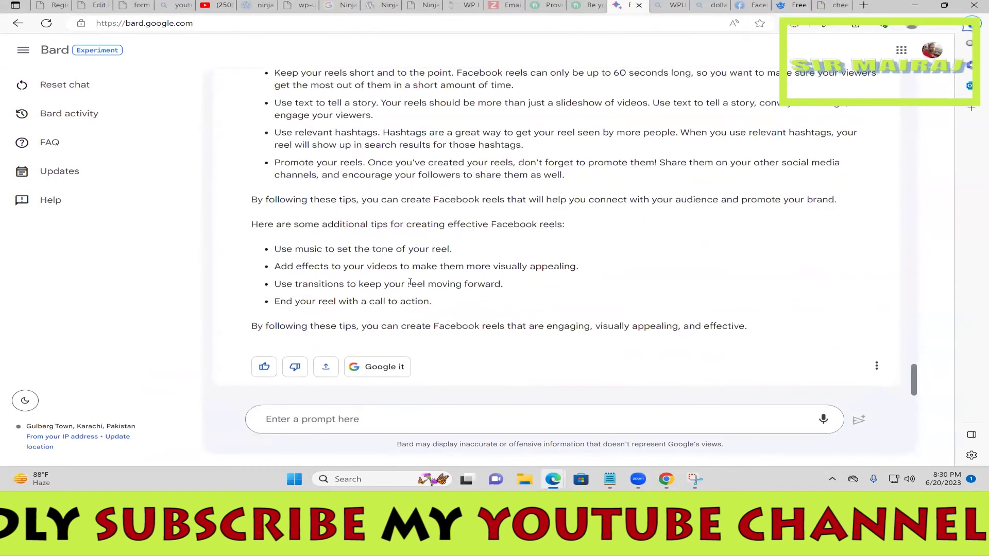
pyautogui.scroll(5, 410, 281)
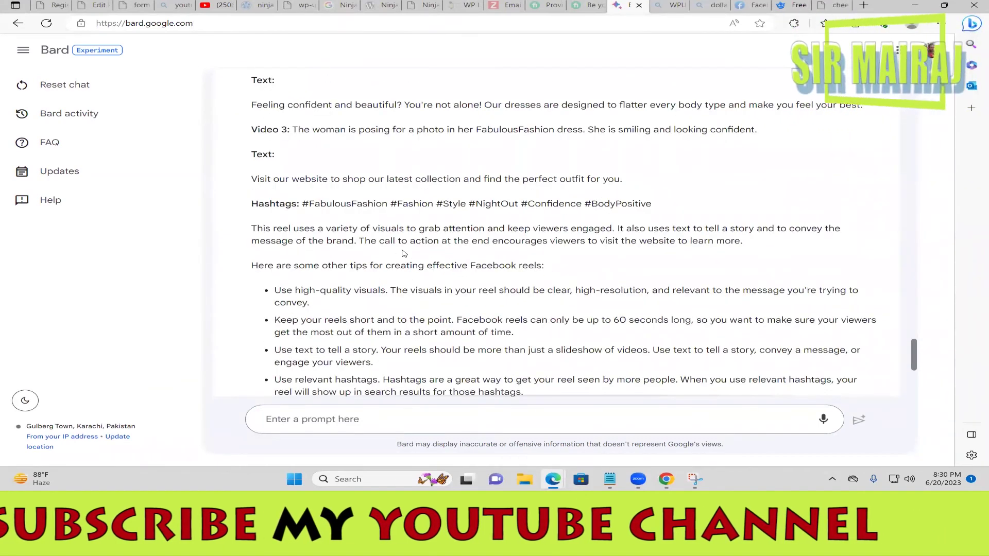
pyautogui.tripleClick(542, 178)
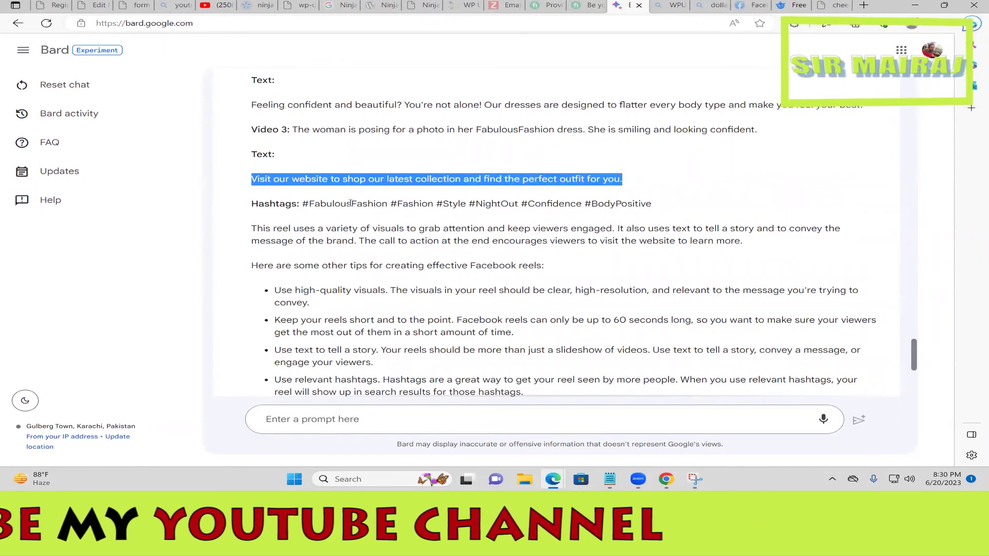
pyautogui.scroll(2, 379, 217)
pyautogui.moveTo(295, 230); pyautogui.dragTo(771, 234)
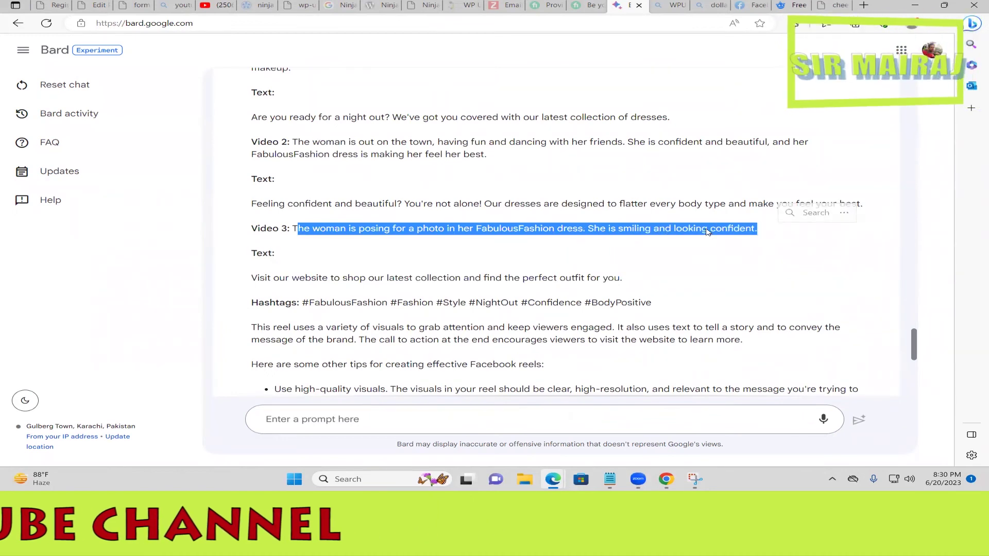
pyautogui.scroll(1, 707, 232)
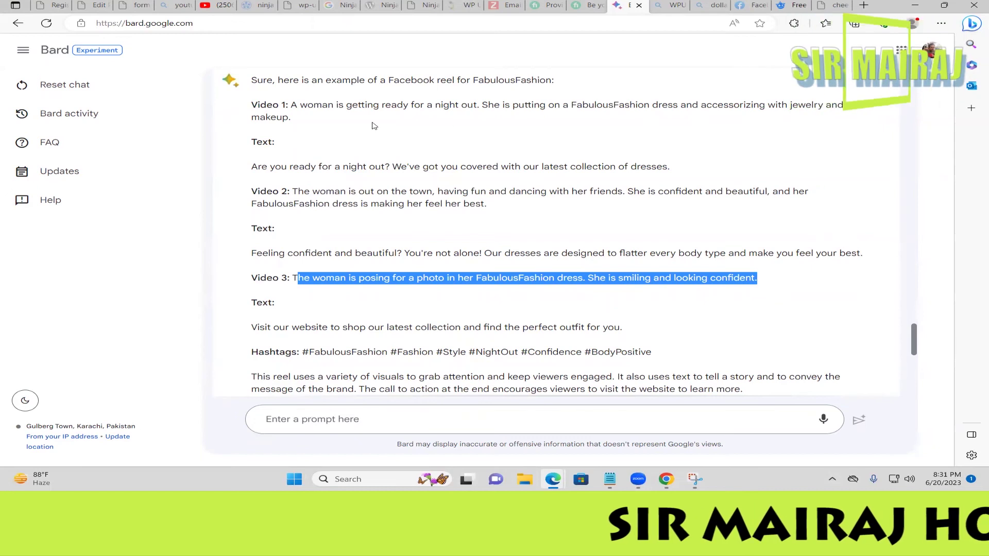
pyautogui.click(318, 126)
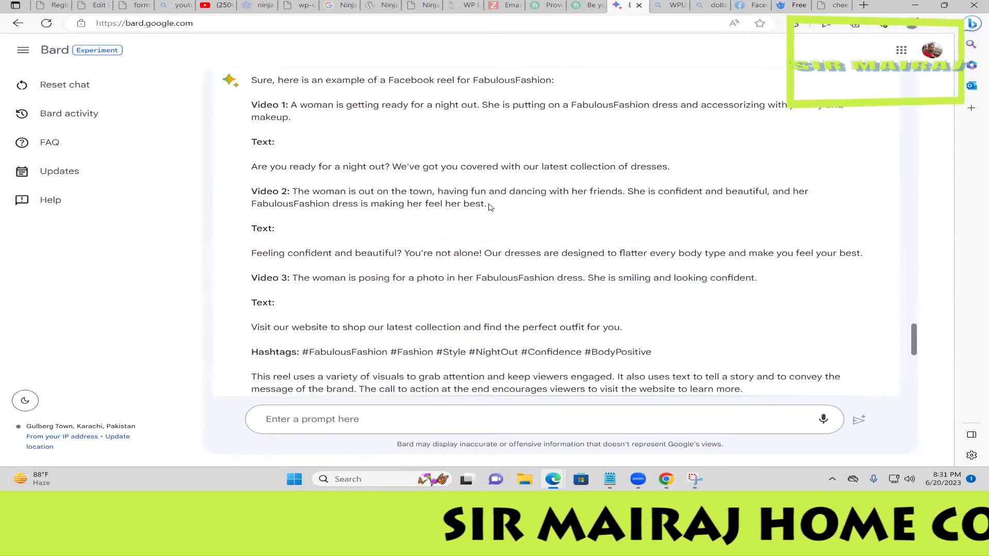
# Highlight the Video 2 scene description, then move to another tab with Ctrl+Tab
pyautogui.moveTo(490, 207); pyautogui.dragTo(251, 191)
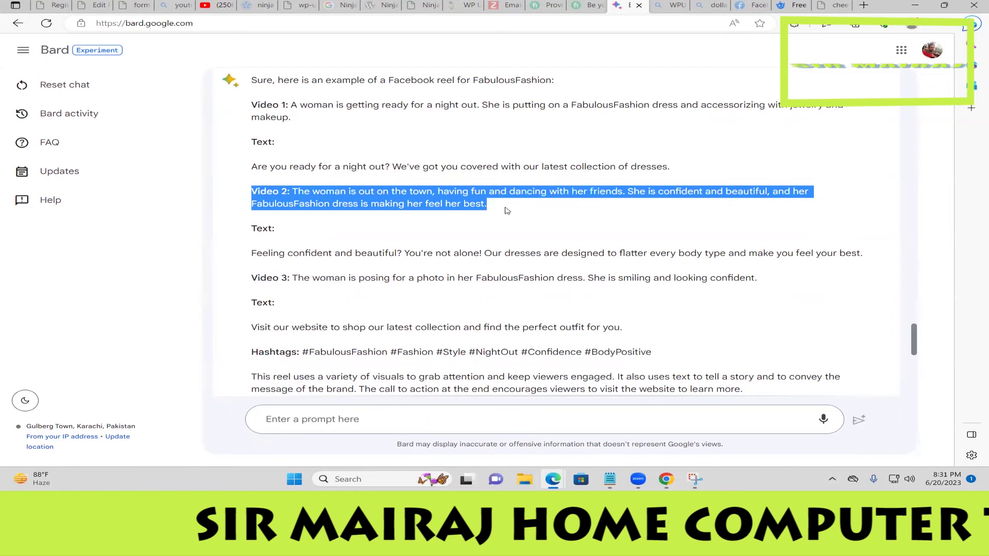
pyautogui.click(315, 196)
pyautogui.moveTo(292, 191); pyautogui.dragTo(538, 207)
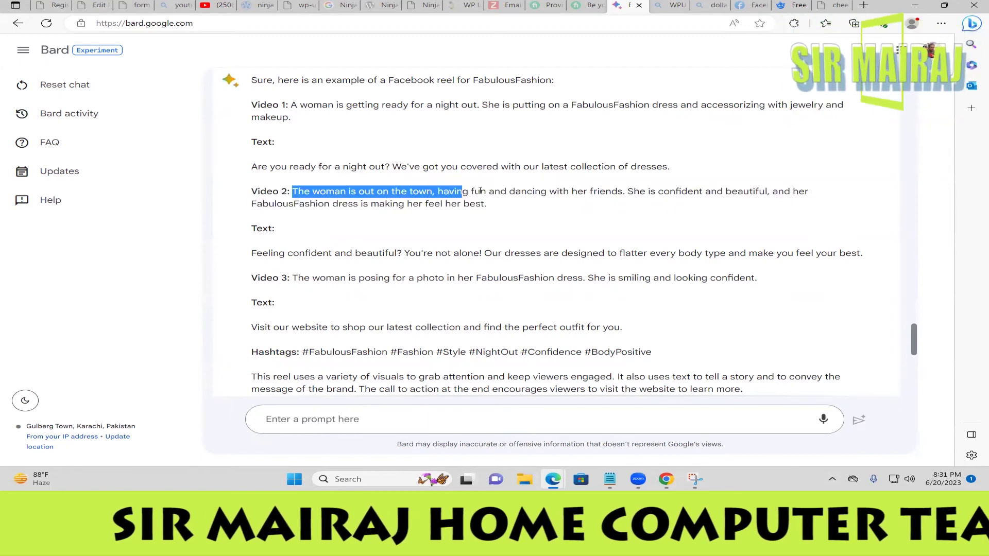
pyautogui.click(542, 212)
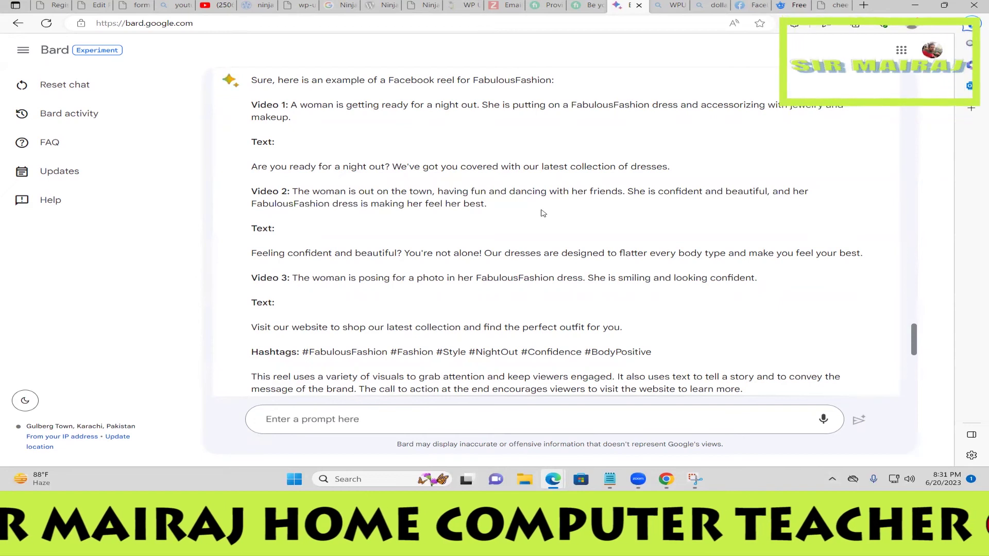
pyautogui.moveTo(292, 192); pyautogui.dragTo(537, 209)
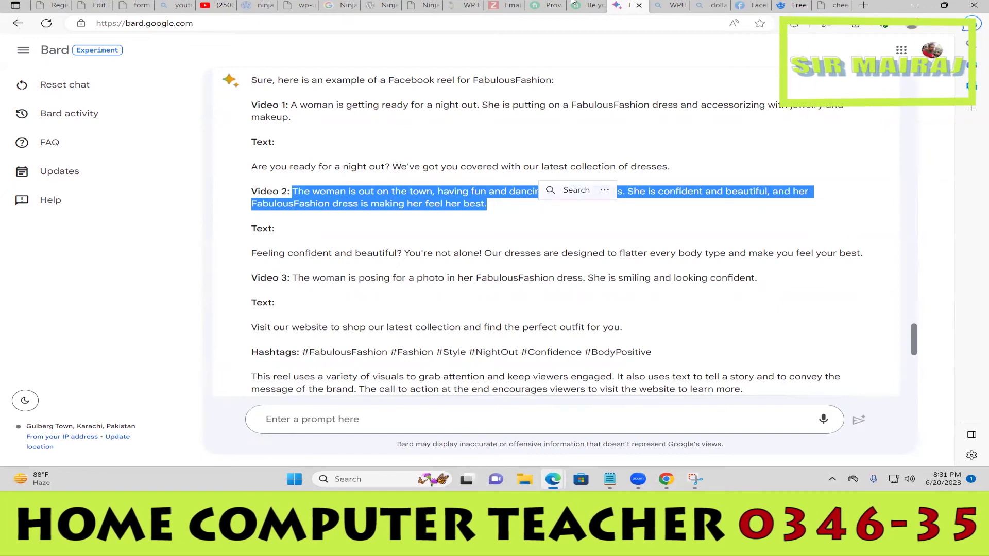
pyautogui.hotkey('ctrl', 'Tab')
pyautogui.hotkey('ctrl', 'Tab')
pyautogui.hotkey('ctrl', 'Tab')
pyautogui.hotkey('ctrl', 'Tab')
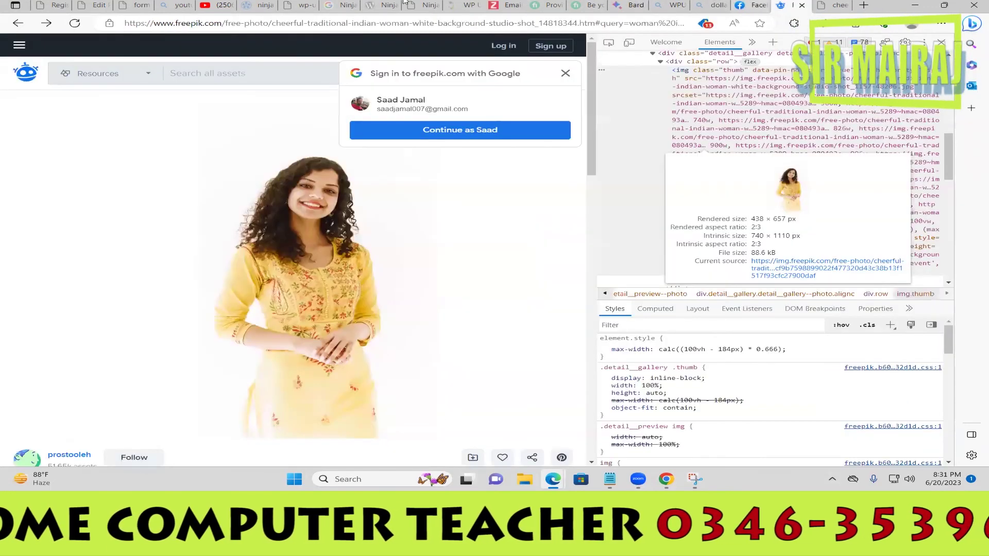
# Return to the Meta Business Suite tab, open Insights, and leave the unsaved reel draft
pyautogui.click(379, 5)
pyautogui.click(119, 3)
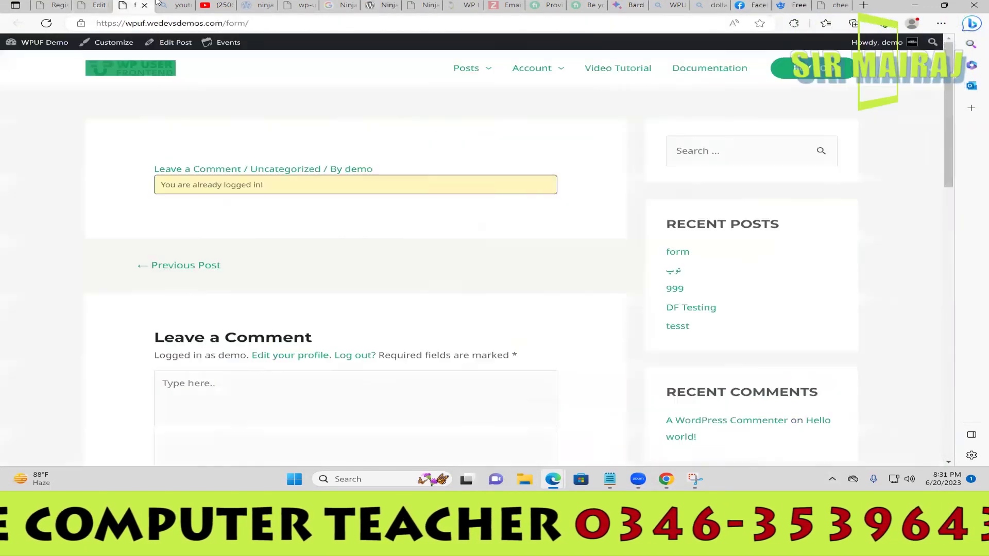
pyautogui.click(676, 481)
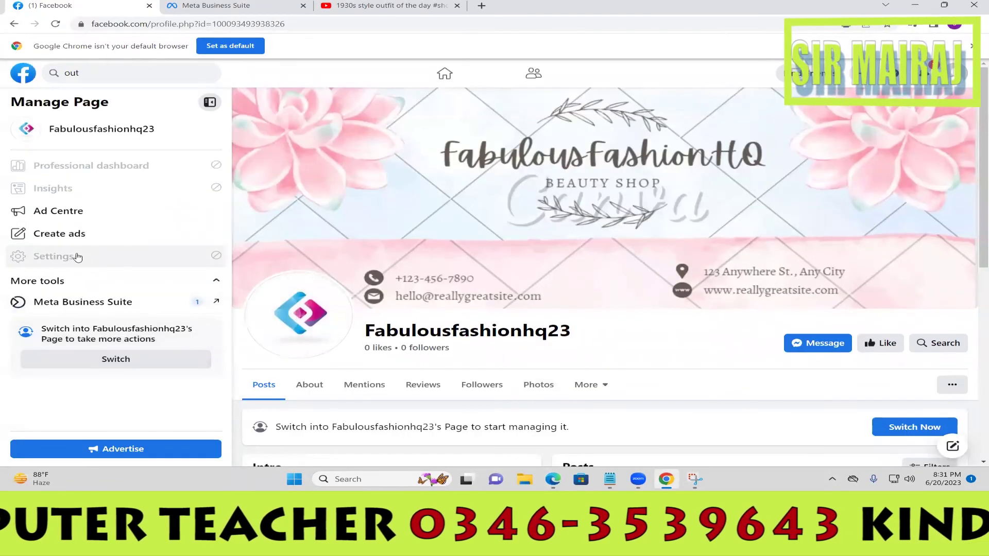
pyautogui.click(216, 6)
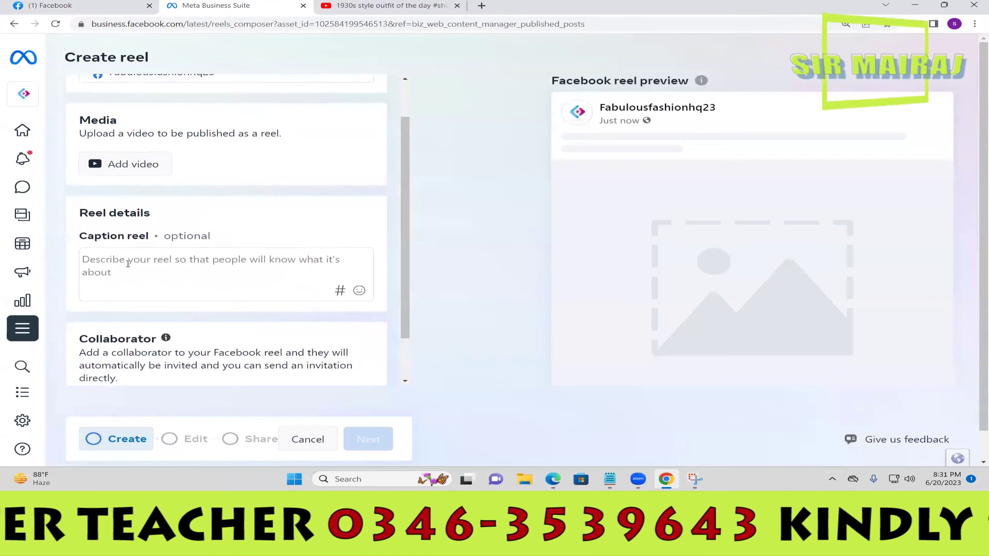
pyautogui.scroll(1, 128, 263)
pyautogui.moveTo(22, 299)
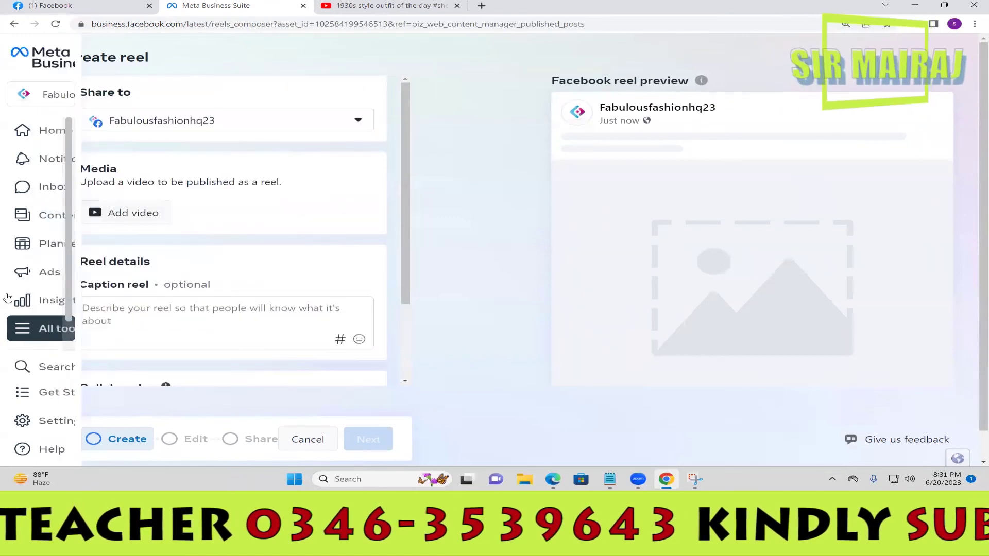
pyautogui.click(75, 317)
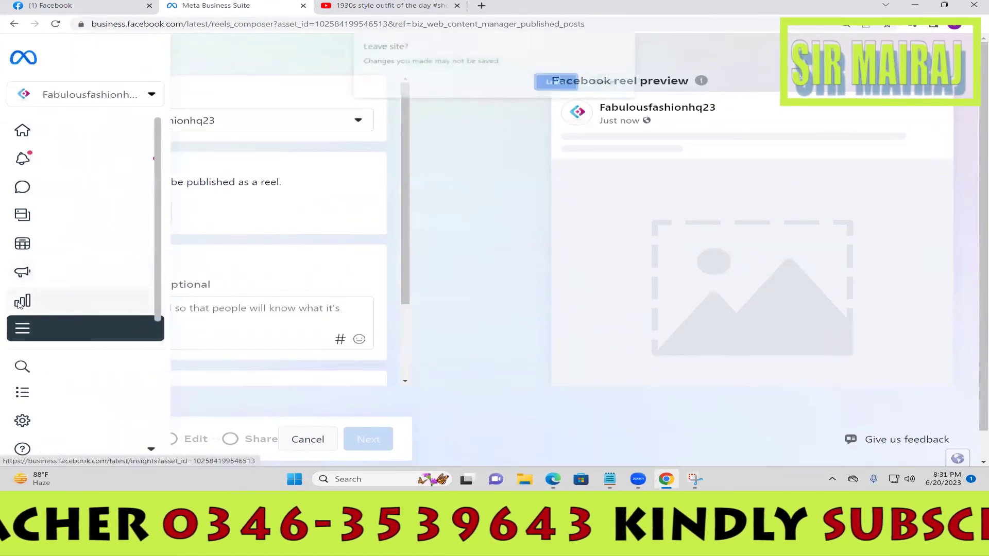
pyautogui.click(557, 82)
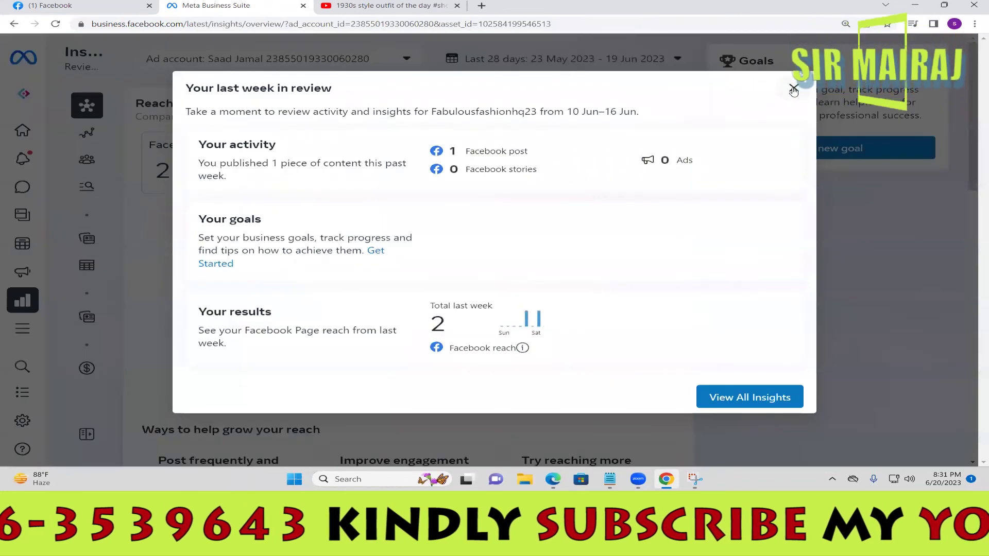
# Dismiss the new insights tip and review the Reach, Ways to grow, Audience and Messaging sections
pyautogui.click(794, 89)
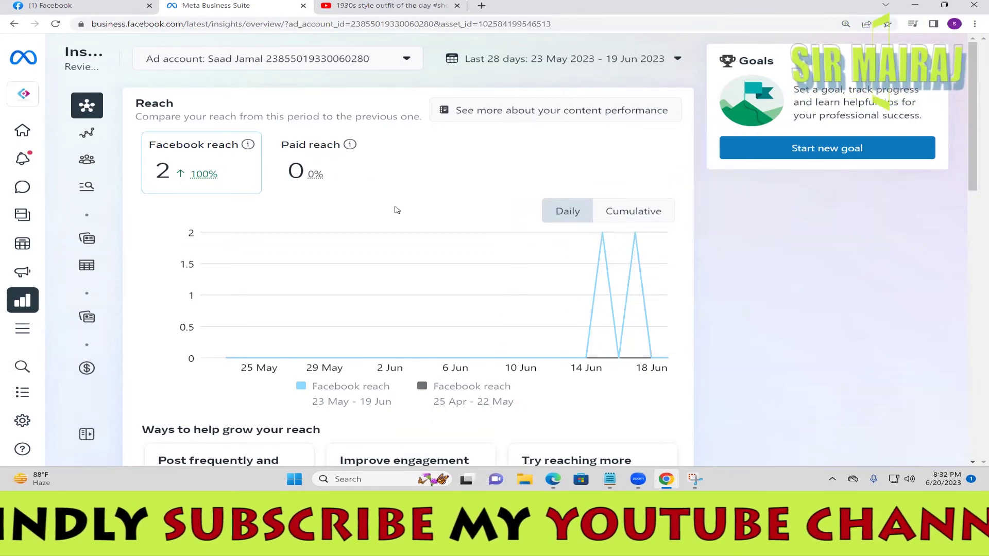
pyautogui.scroll(-4, 397, 206)
pyautogui.scroll(-2, 396, 206)
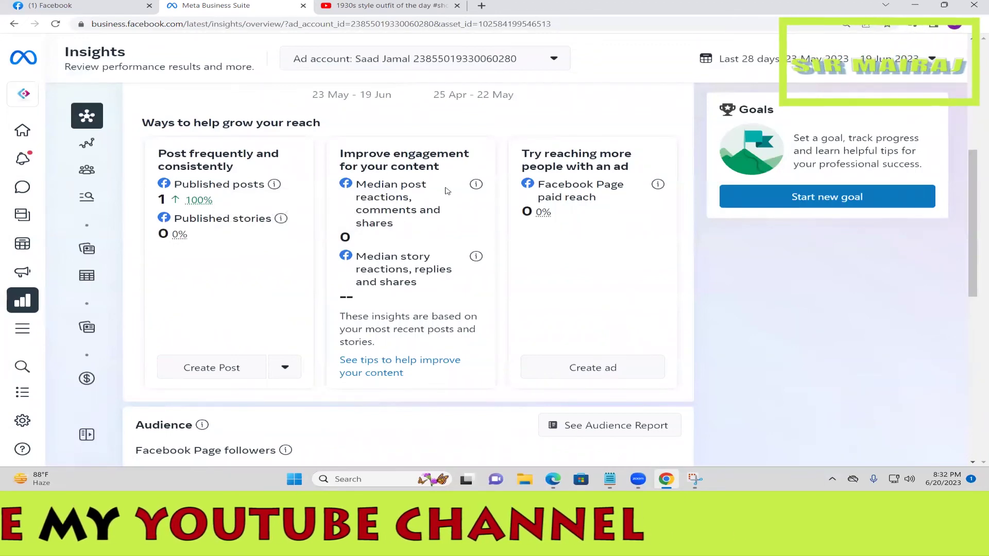
pyautogui.scroll(-3, 438, 276)
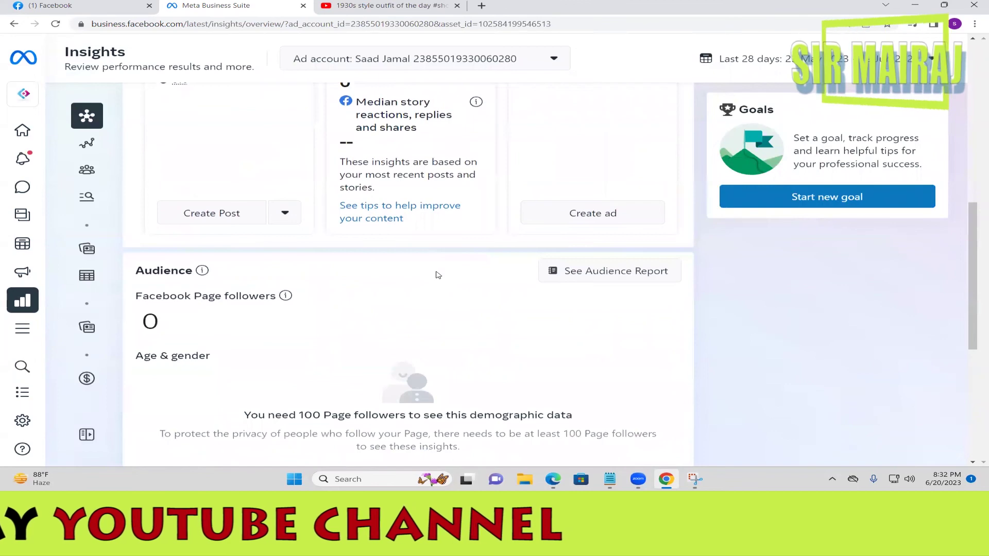
pyautogui.scroll(-1, 438, 274)
pyautogui.scroll(4, 437, 274)
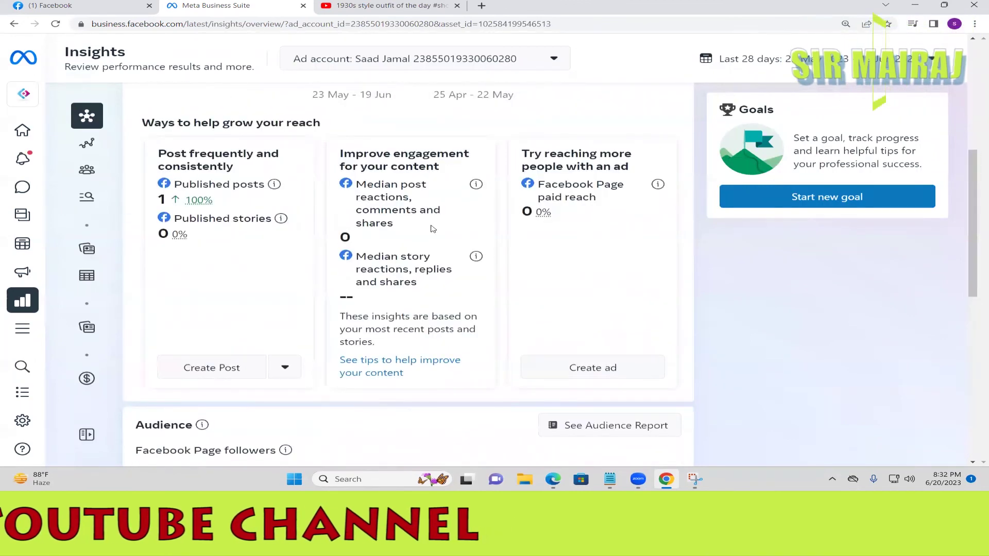
pyautogui.scroll(-4, 443, 250)
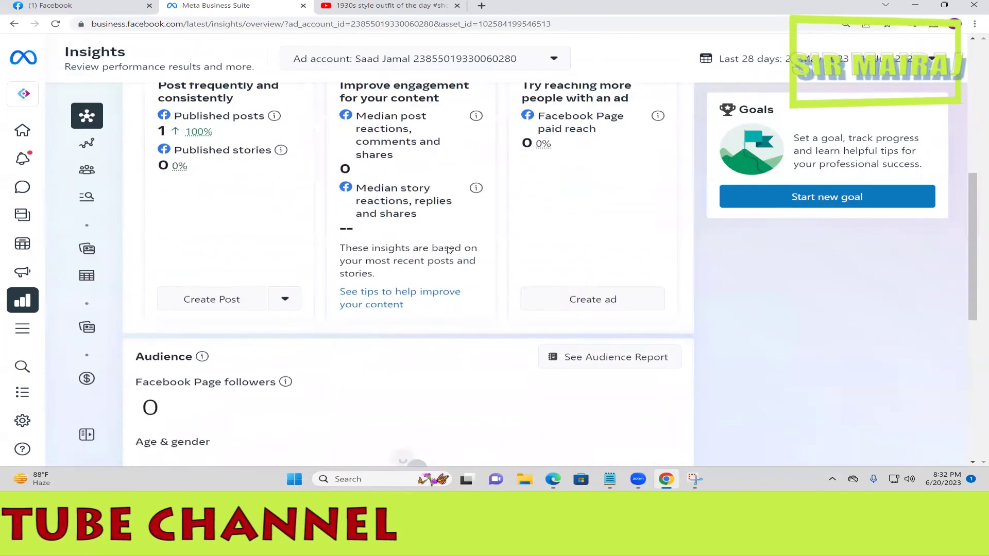
pyautogui.scroll(-2, 216, 281)
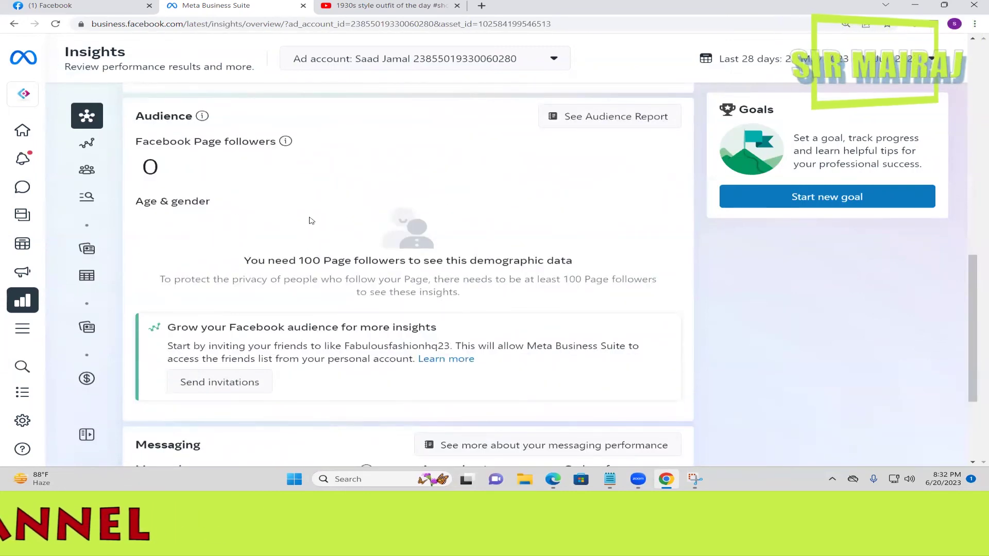
pyautogui.scroll(-3, 308, 220)
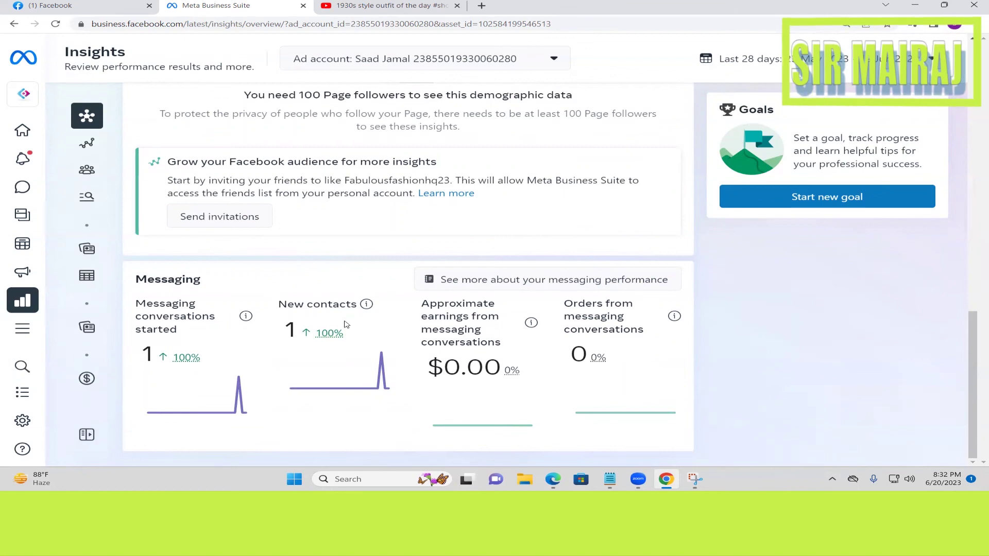
pyautogui.scroll(2, 629, 354)
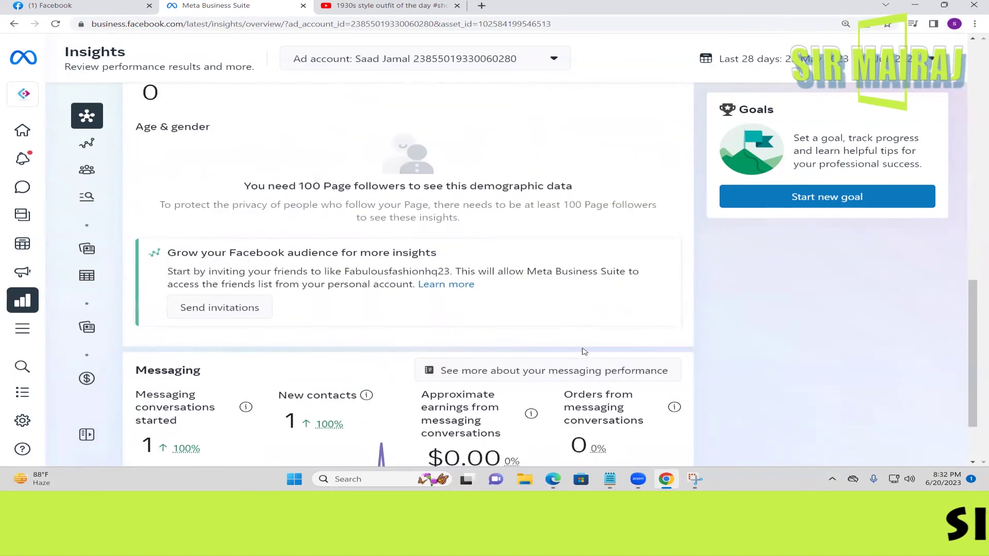
pyautogui.scroll(4, 582, 349)
pyautogui.scroll(4, 441, 263)
pyautogui.scroll(3, 544, 222)
pyautogui.scroll(1, 536, 223)
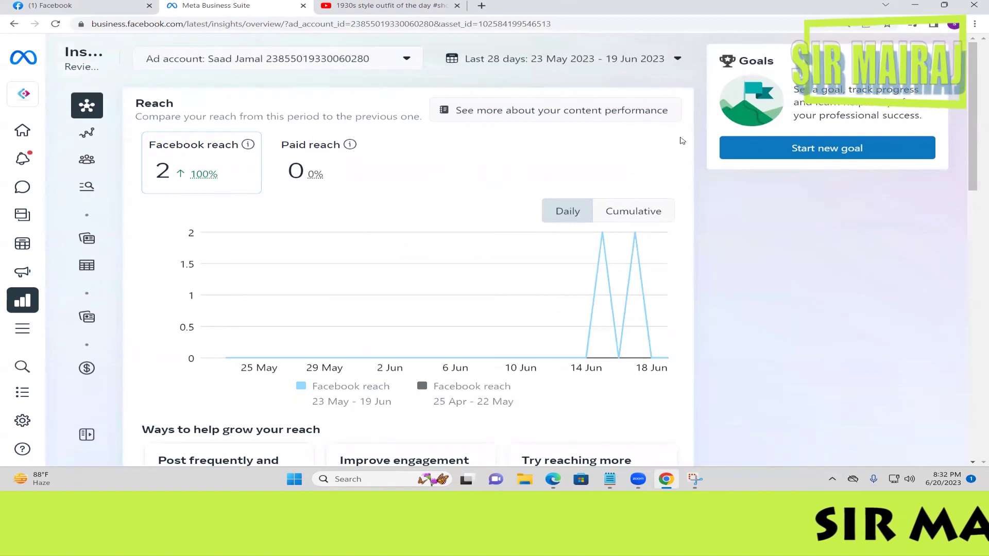
pyautogui.moveTo(22, 329)
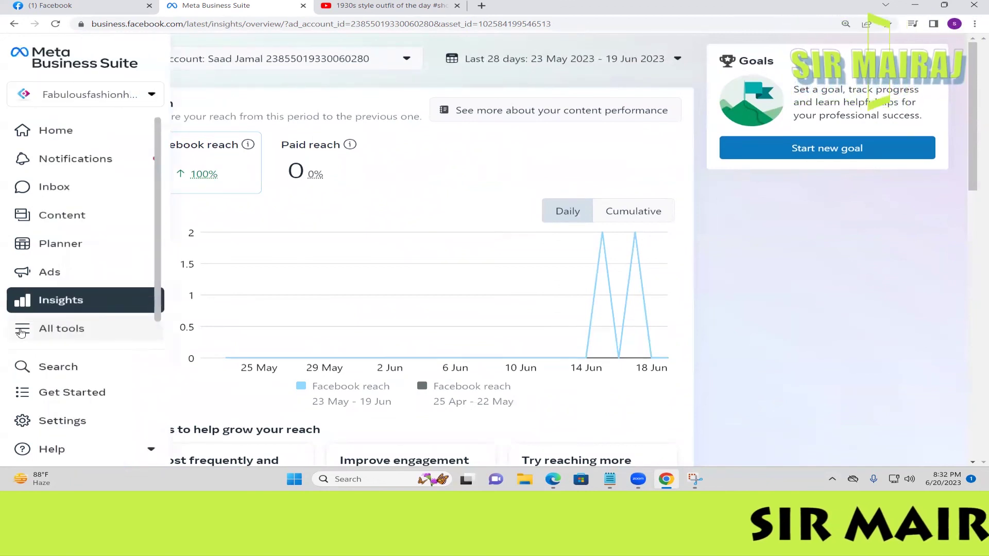
# Browse the All tools list, then return to the Fabulousfashionhq23 Facebook page tab
pyautogui.click(21, 331)
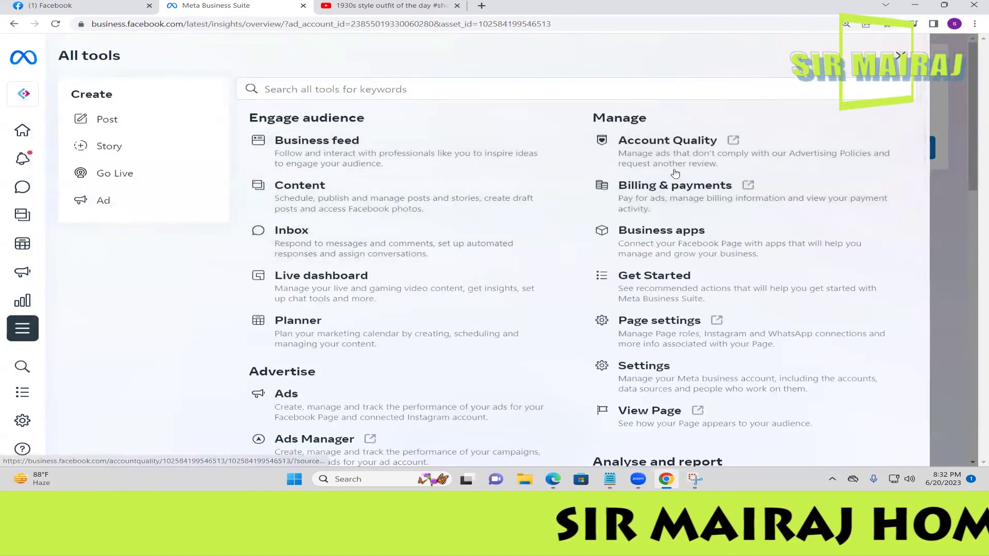
pyautogui.scroll(-2, 445, 292)
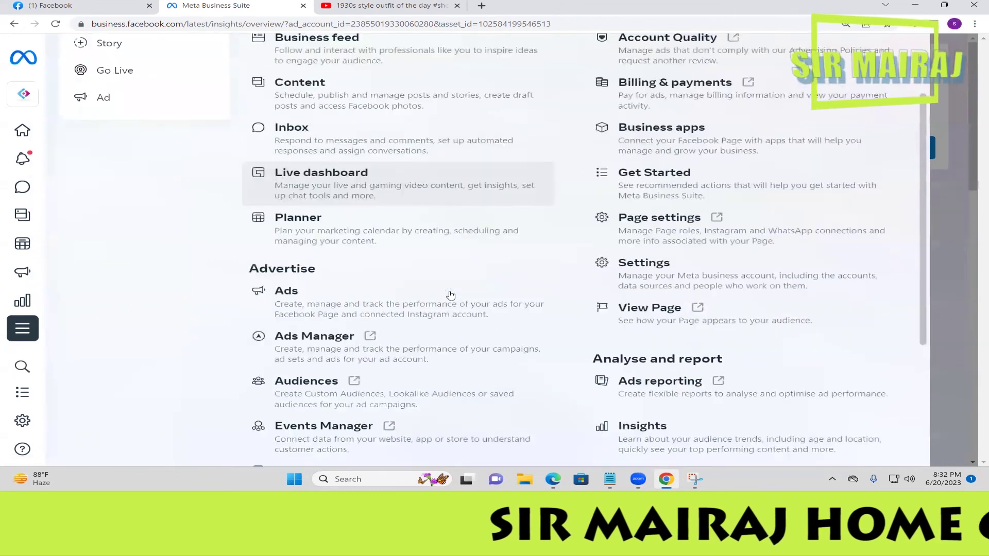
pyautogui.scroll(-3, 446, 307)
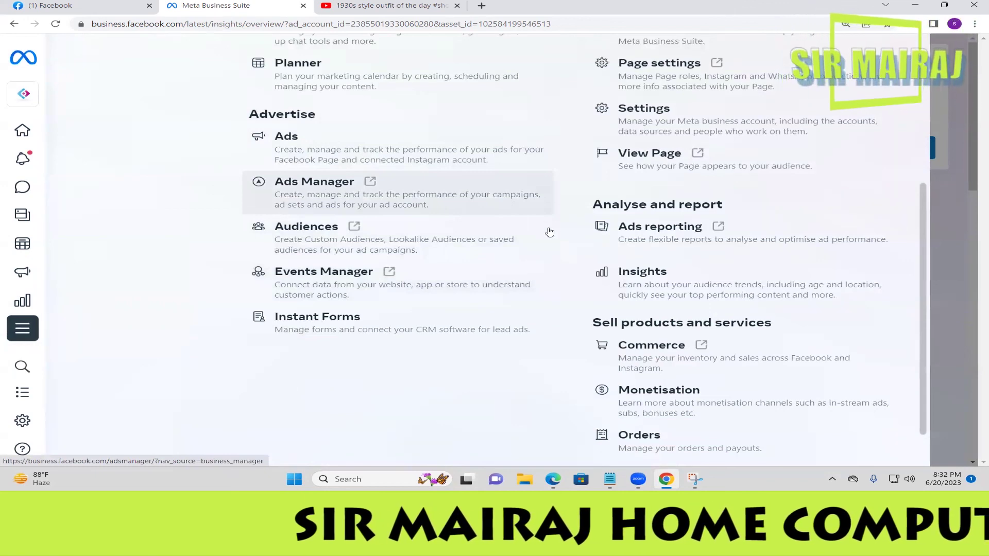
pyautogui.scroll(-1, 692, 312)
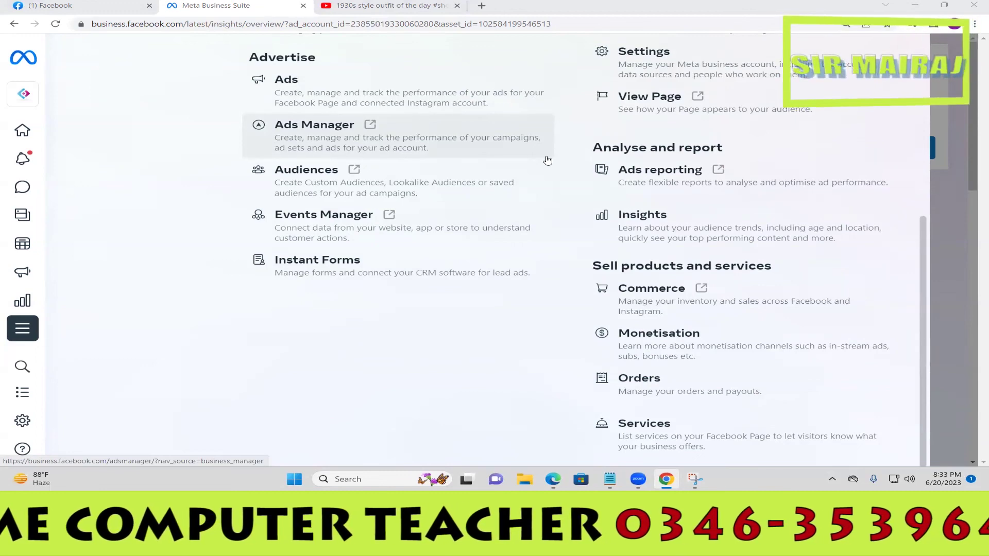
pyautogui.scroll(4, 547, 160)
pyautogui.click(135, 3)
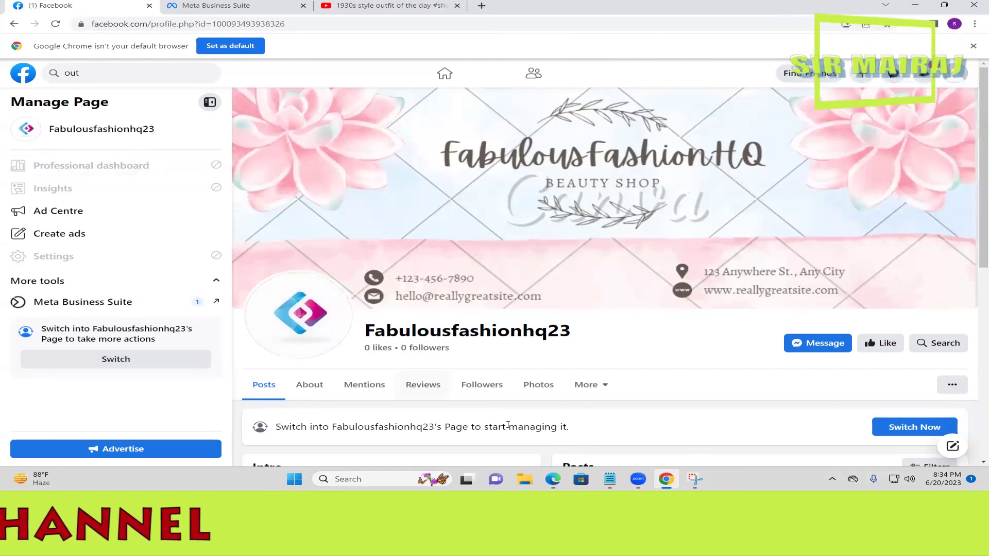
# Scroll the Fabulousfashionhq23 Facebook page down to its Intro and back to the top
pyautogui.scroll(-6, 508, 424)
pyautogui.scroll(6, 508, 424)
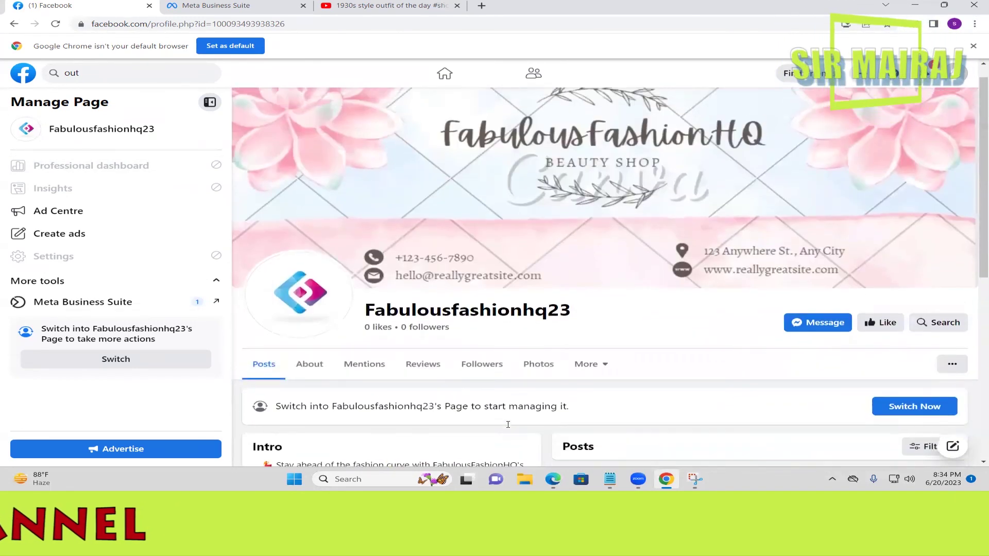